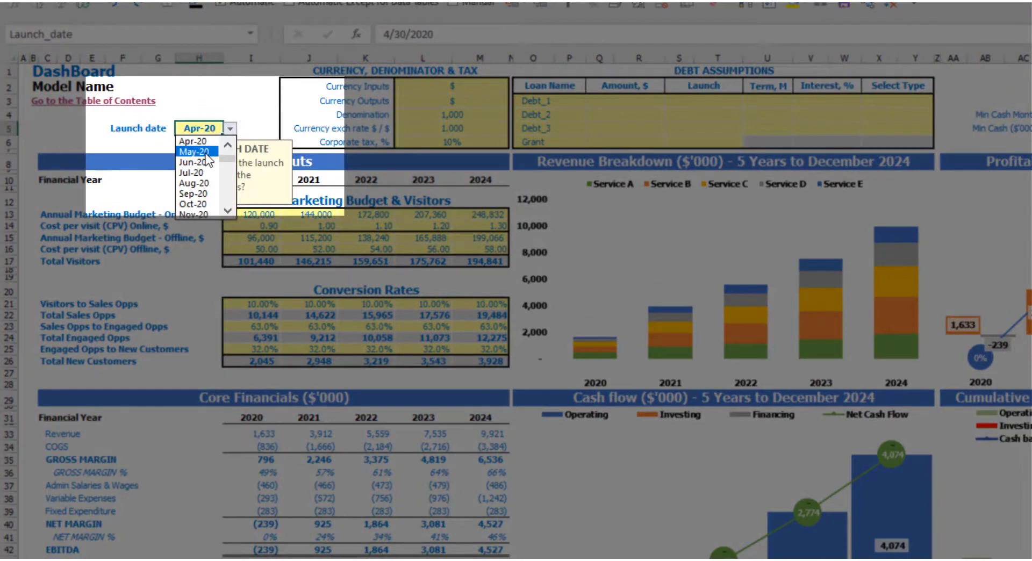
Set the dashboard's launch date to May-20
left_click(206, 153)
left_click(218, 89)
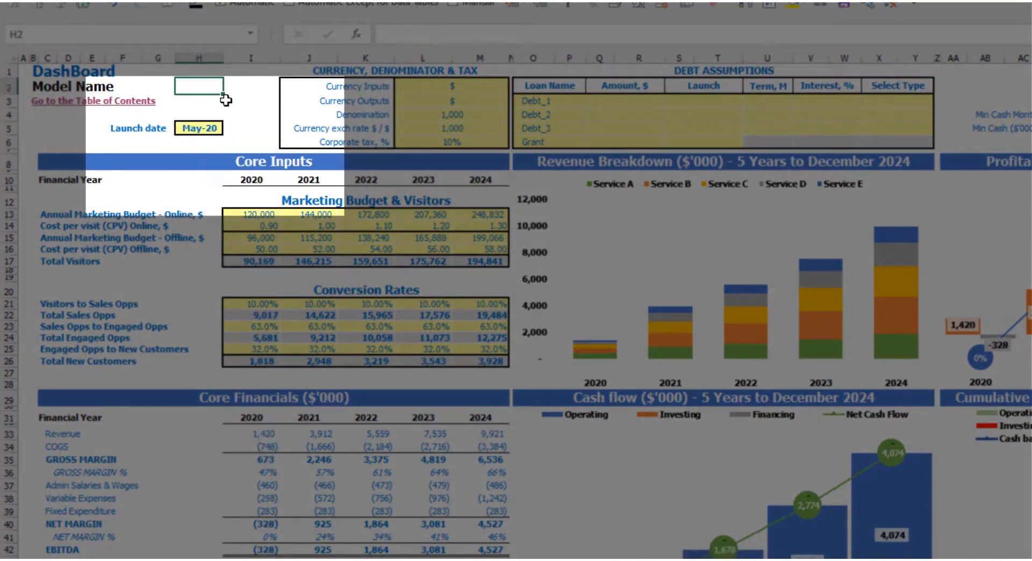
left_click(205, 130)
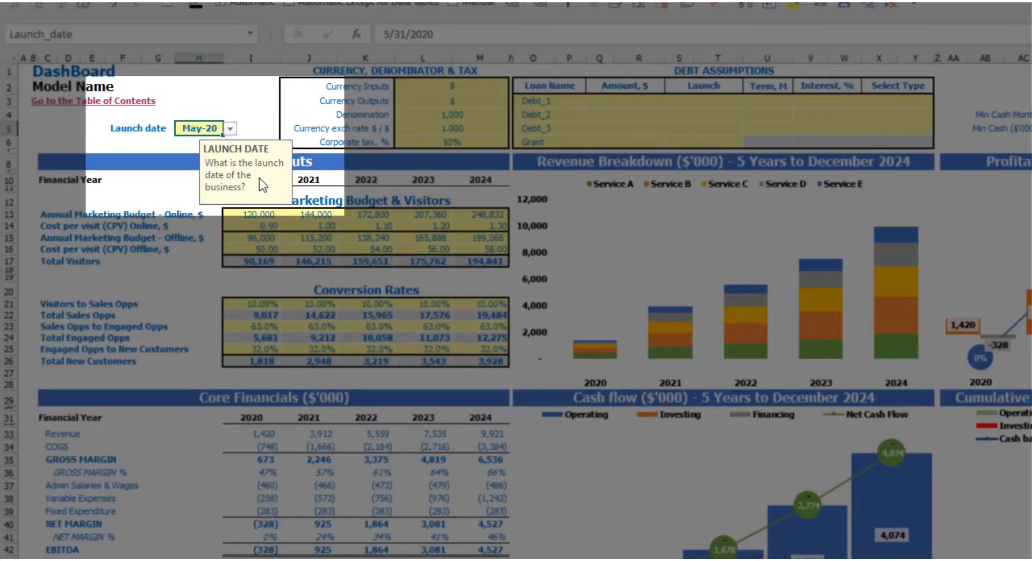
left_click(137, 142)
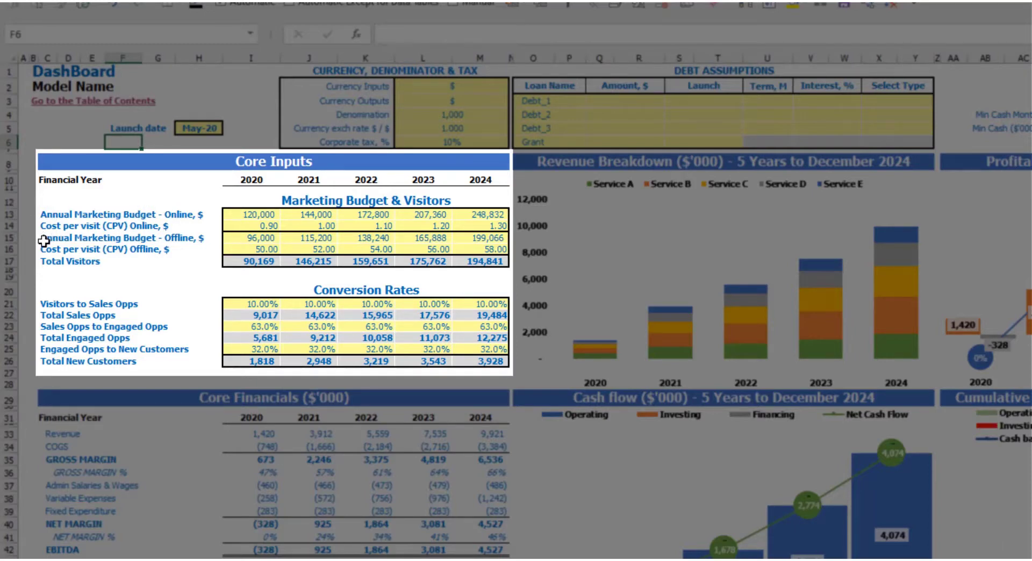
Clear the offline marketing budget and offline cost per visit for 2020 to 2024, and undo the deletion
left_click_drag(253, 249, 482, 237)
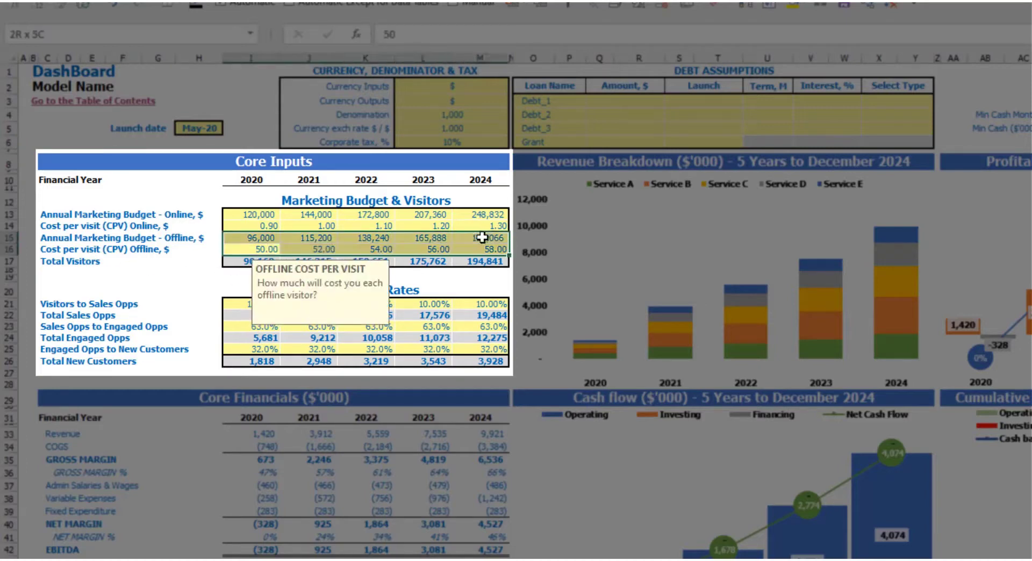
key("Delete")
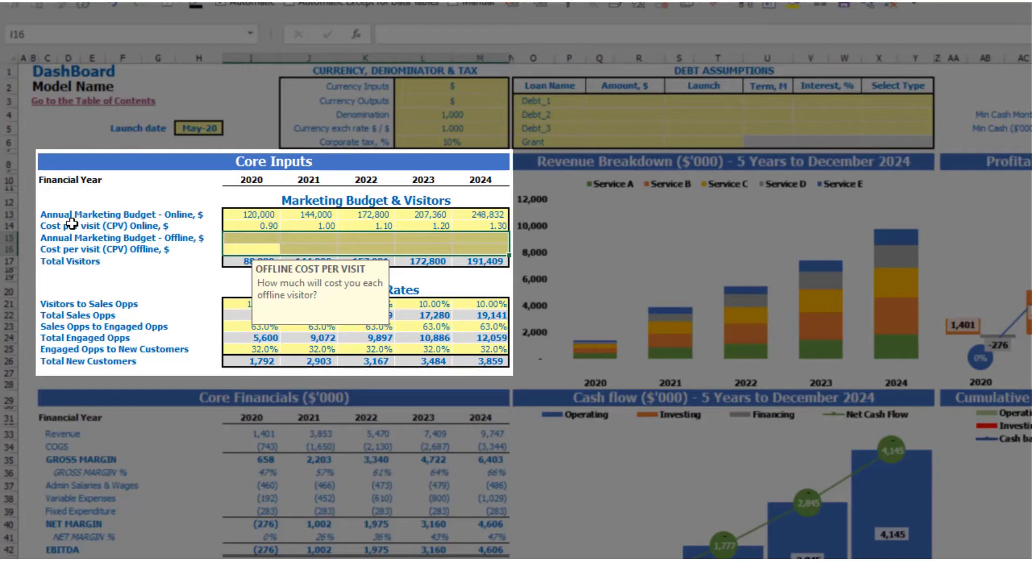
key("ctrl+z")
left_click(185, 302)
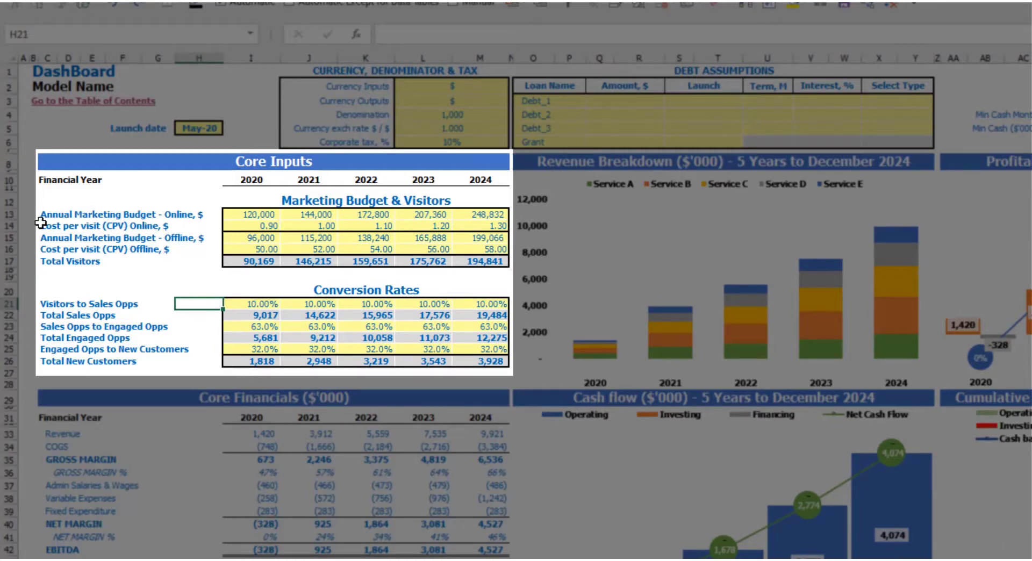
Set the 2020 annual online marketing budget to 100,000
left_click(250, 218)
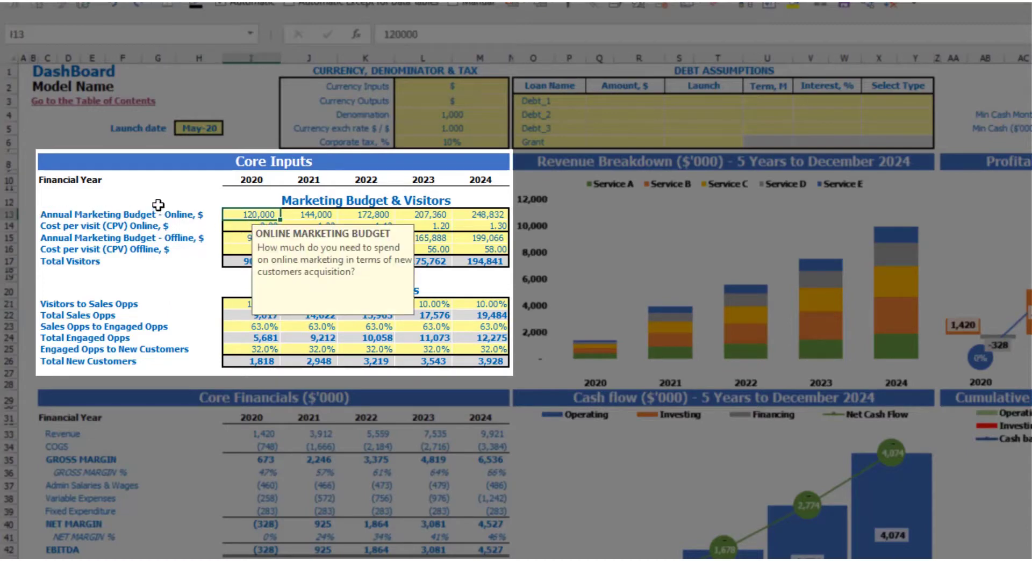
type("1")
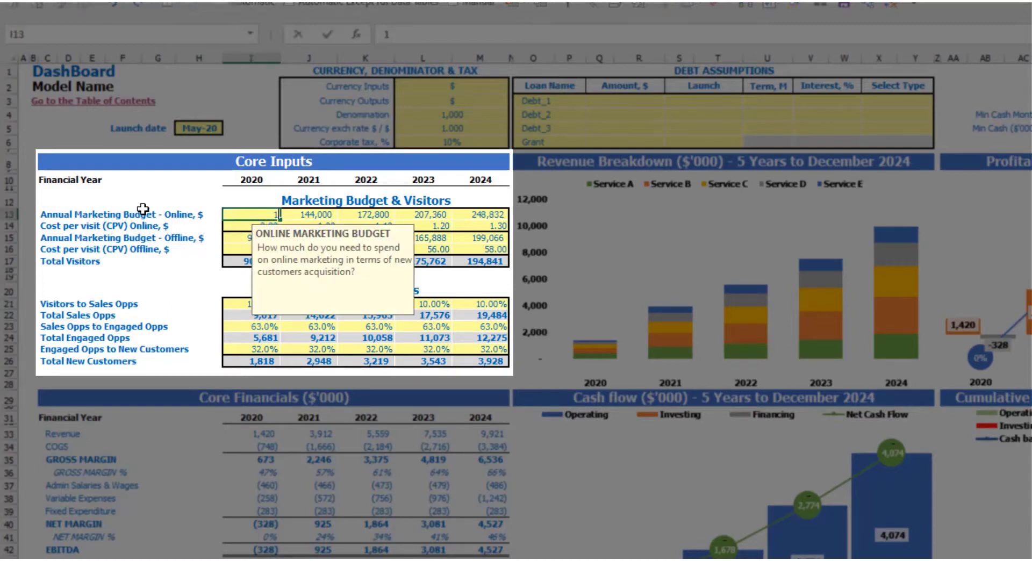
type("00,000")
key("Tab")
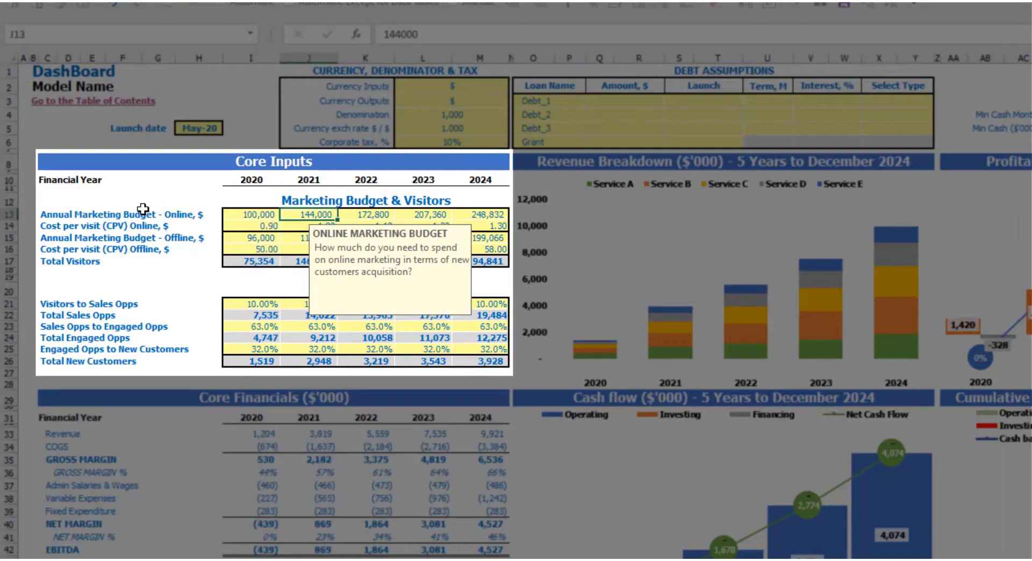
Calculate the 2021 online marketing budget as the 2020 budget plus 20000 with the formula =I13+20000
type("=")
key("Left")
type("+2")
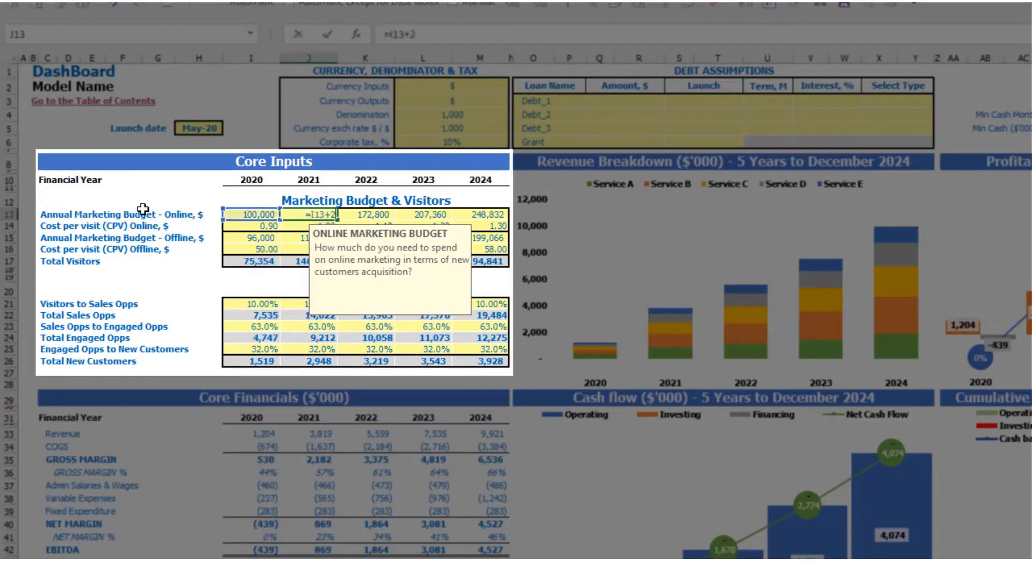
type("0000")
key("Return")
Copy the 2021 online marketing budget formula to 2022, 2023 and 2024
key("Up")
key("ctrl+c")
key("Right")
key("shift+Right")
key("shift+Right")
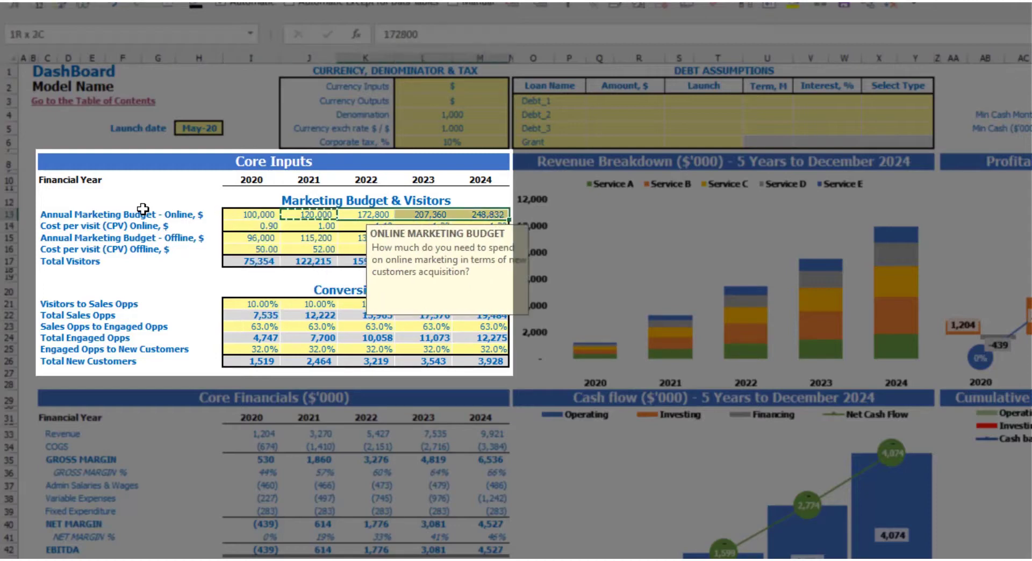
key("ctrl+v")
left_click(136, 203)
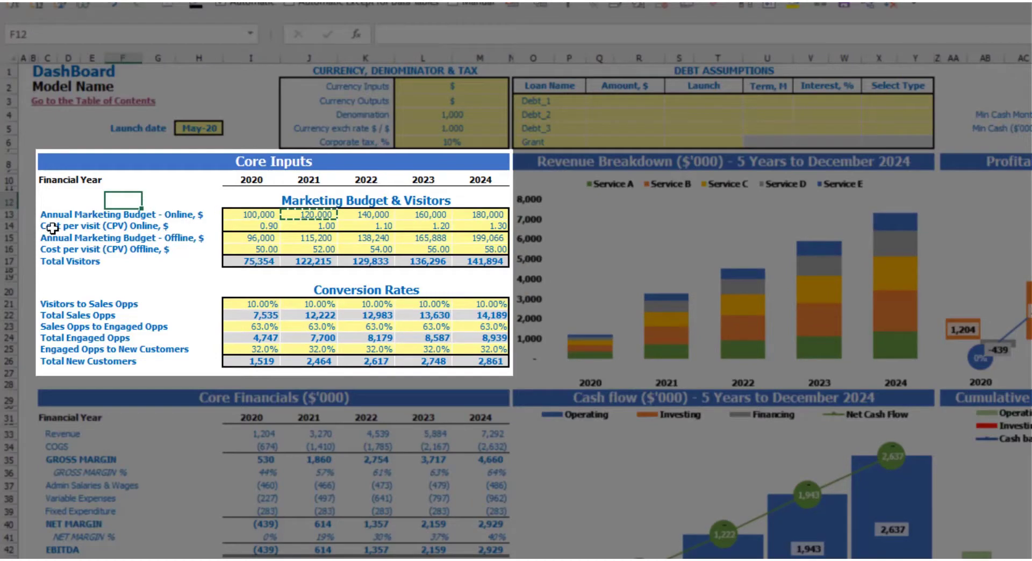
Set the online cost per visit for 2020 to 2024 to 1, 1.2, 1.4, 1.6 and 1.8
left_click(238, 226)
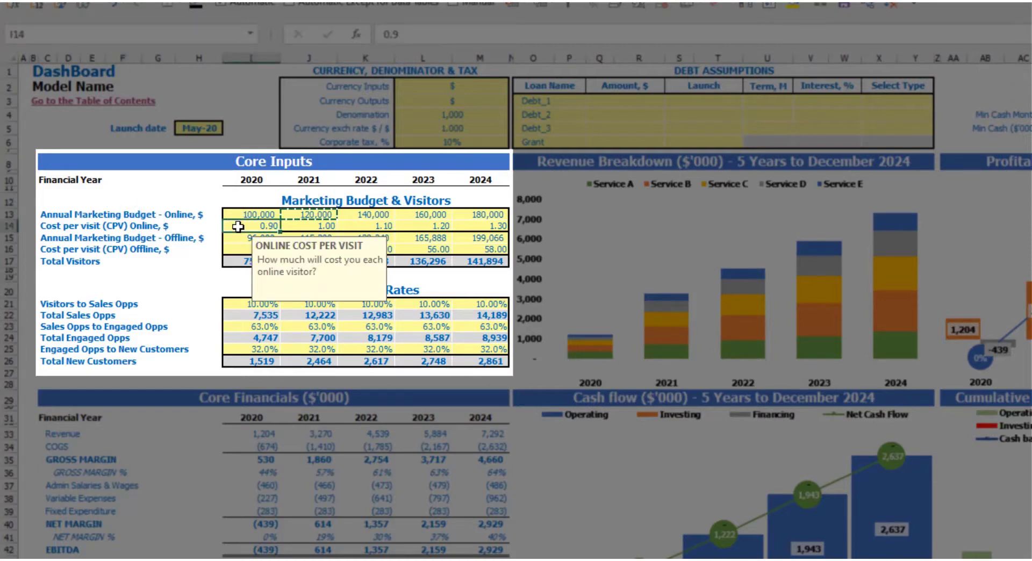
type("1")
key("Tab")
type("1.2")
key("Tab")
type("1.")
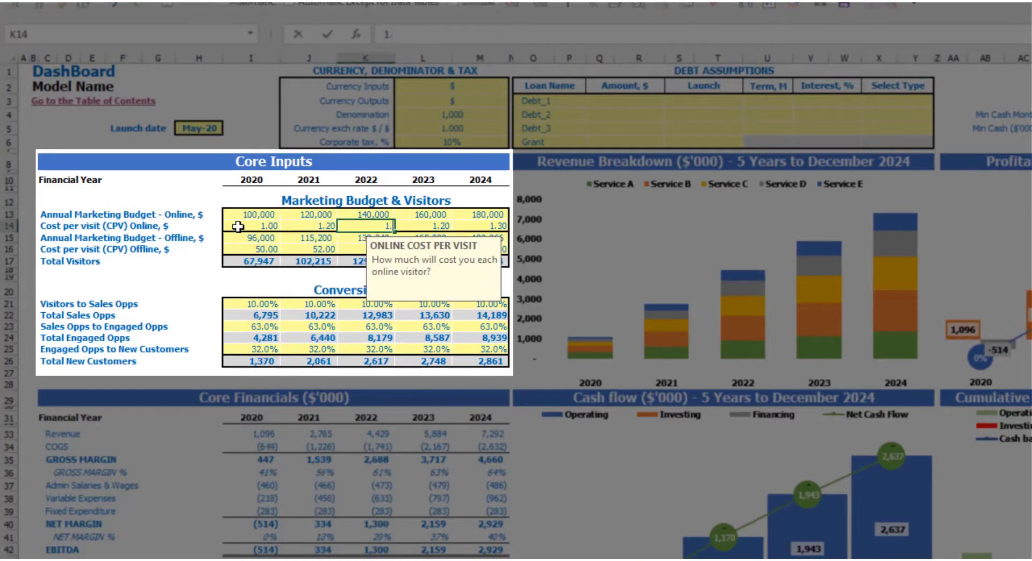
type("4")
key("Tab")
type("1.6")
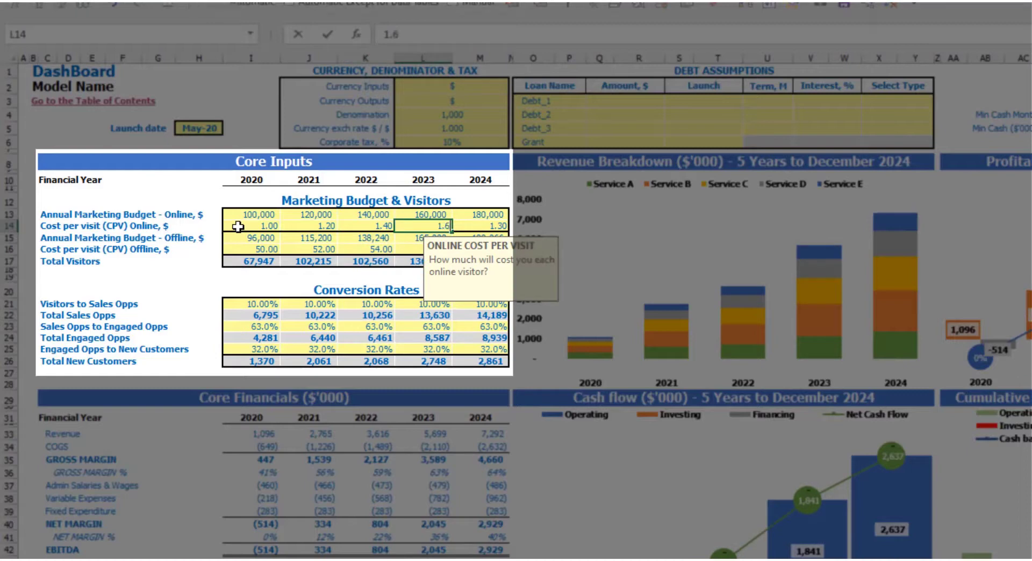
key("Tab")
type("1.8")
key("Return")
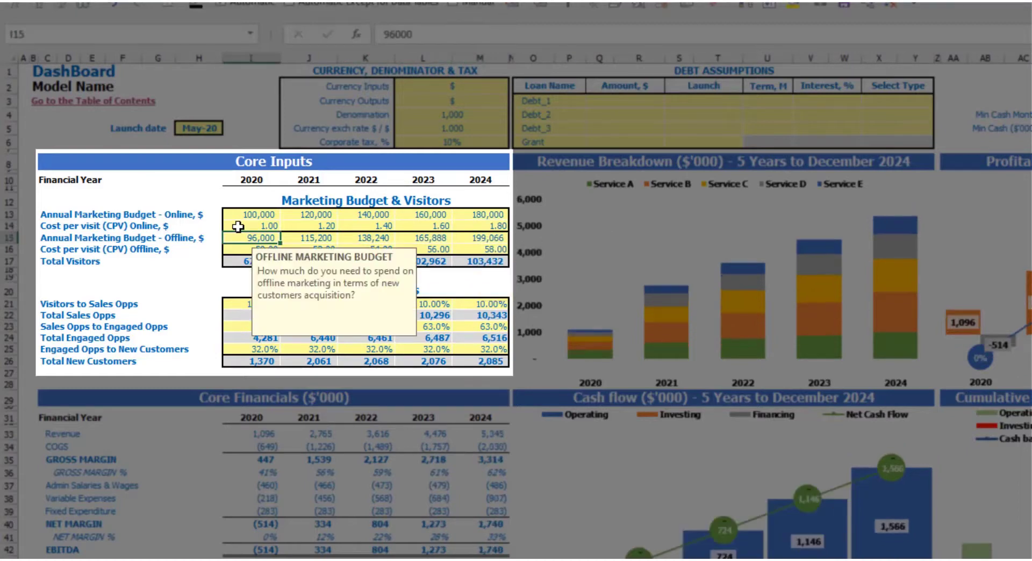
left_click(193, 198)
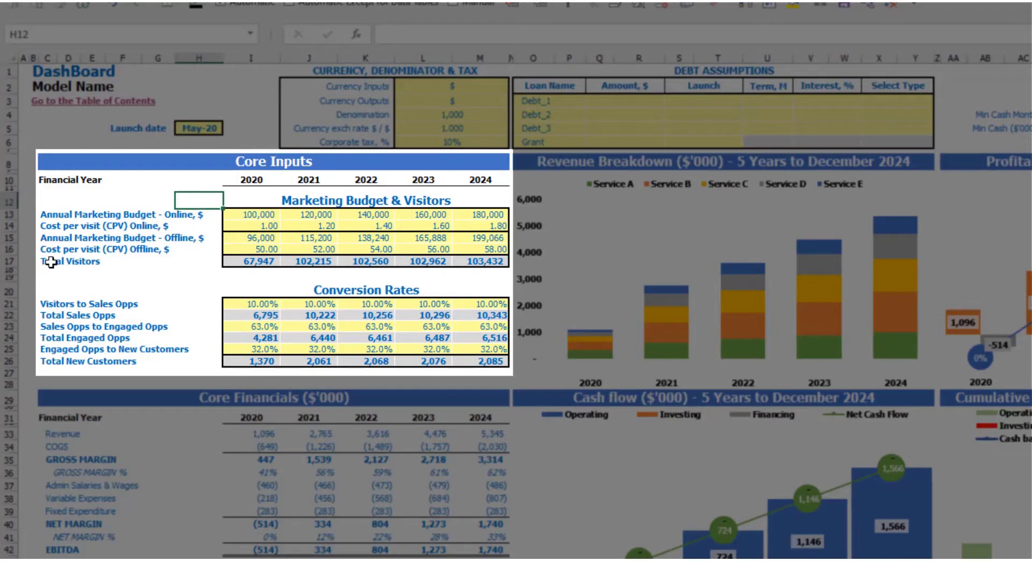
Examine the total visitors for 2020 to 2024 and the funnel stages listed under the conversion rates
left_click_drag(256, 261, 484, 261)
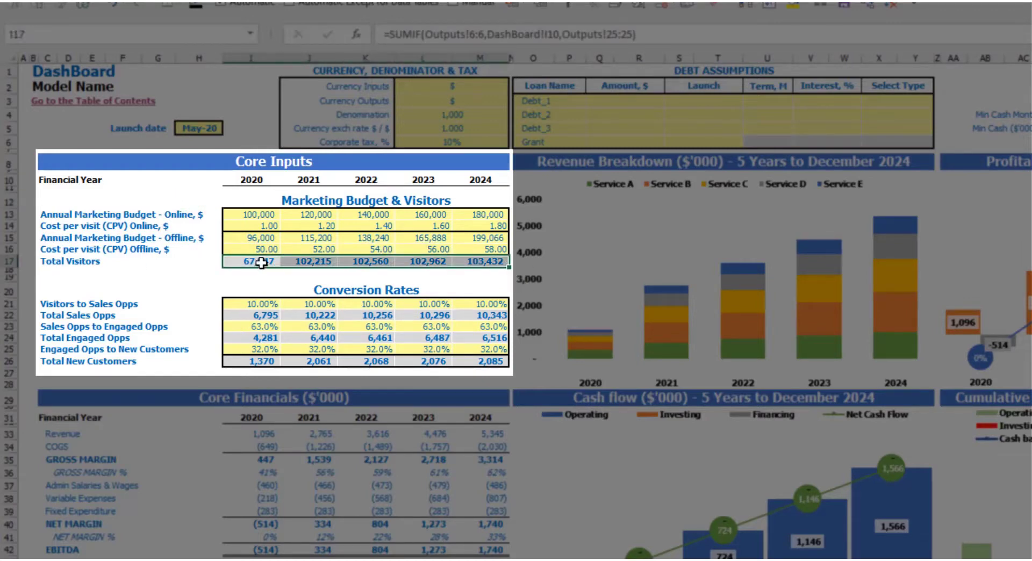
left_click(200, 272)
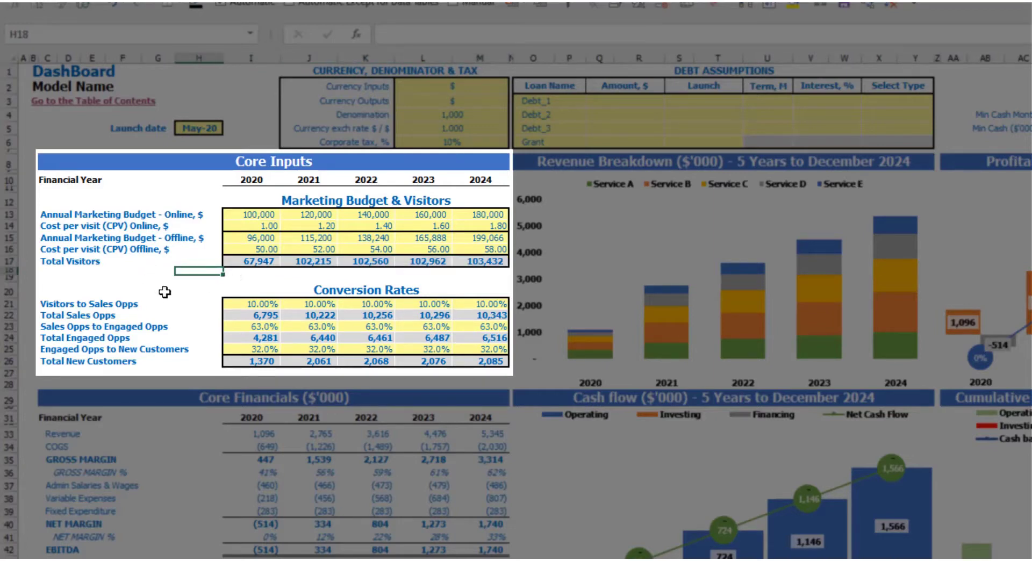
left_click(46, 304)
left_click(46, 326)
left_click(49, 338)
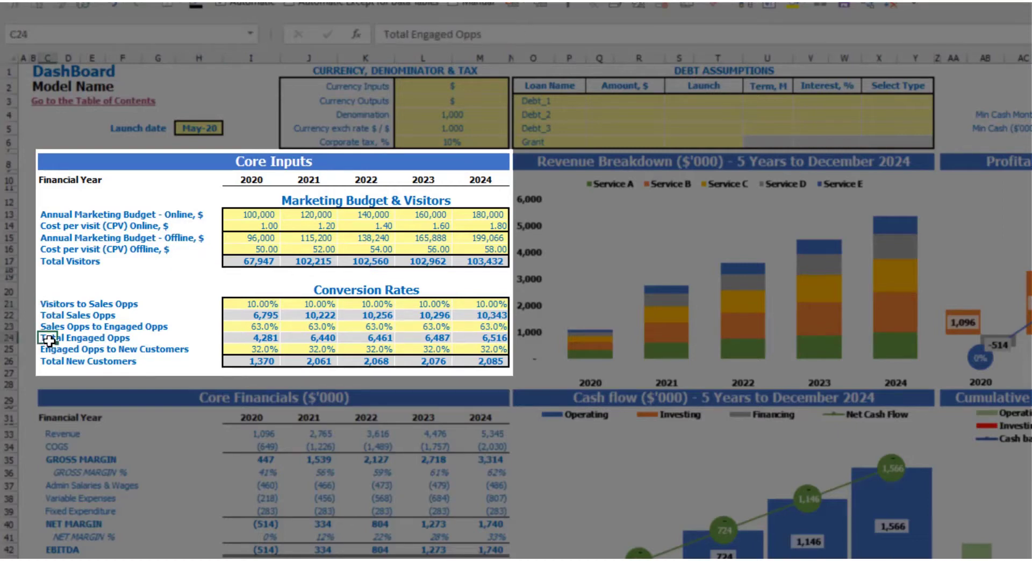
left_click(47, 304)
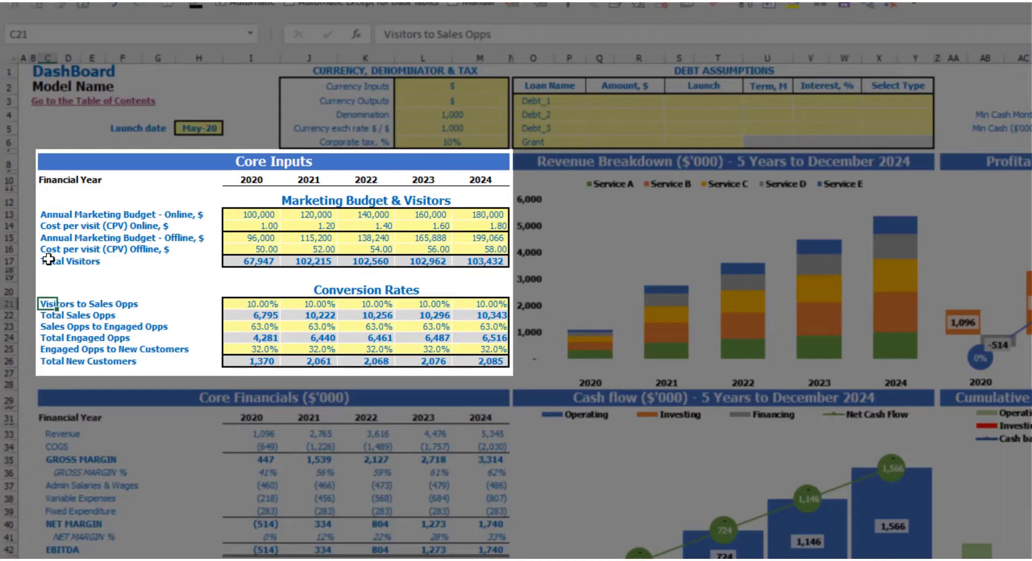
Set the visitors to sales opps conversion rate for 2020 to 2024 to 50%, 52%, 54%, 56% and 58%
left_click(247, 304)
type("5")
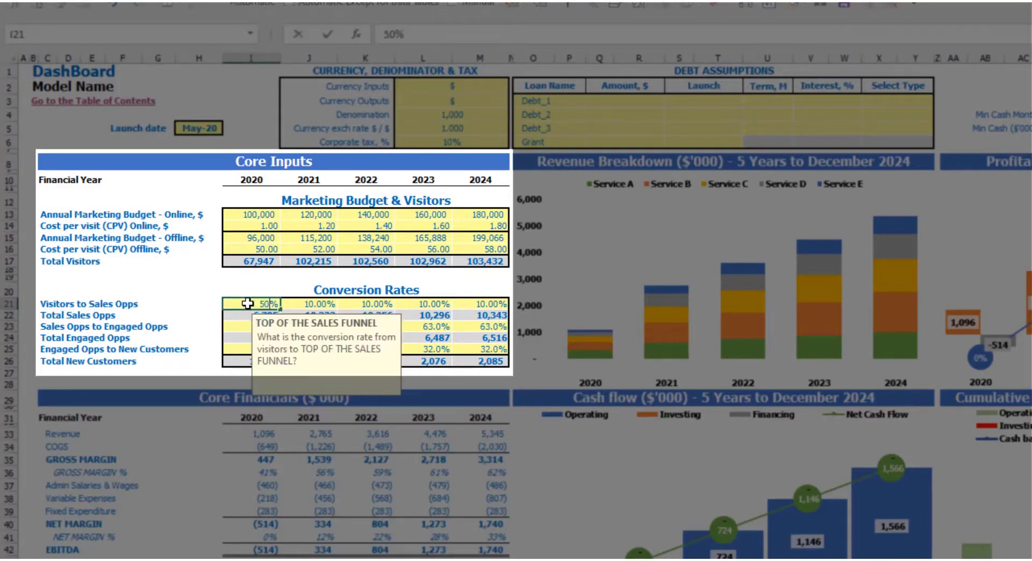
type("0")
key("Tab")
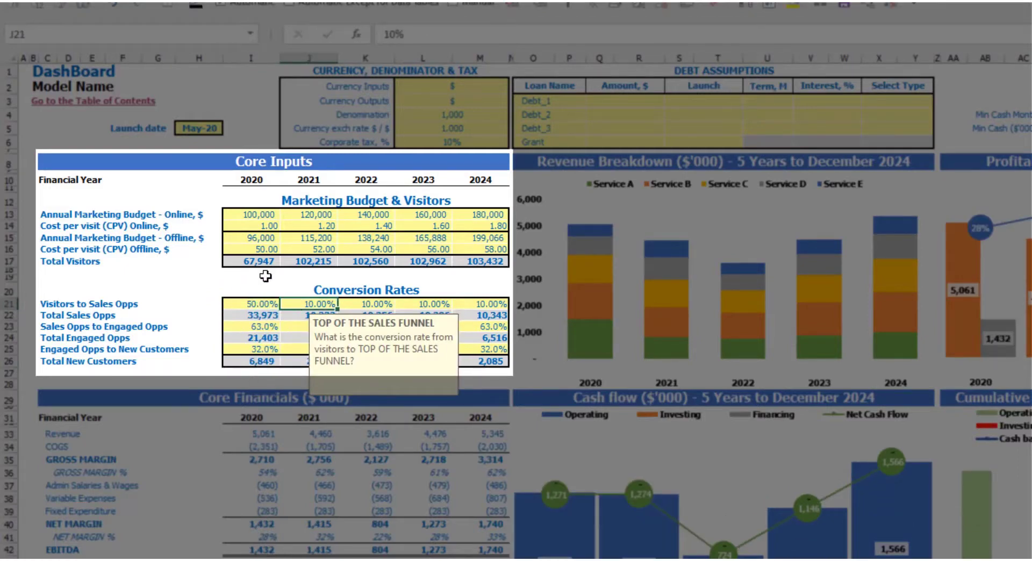
type("52")
key("Tab")
type("54")
key("Tab")
type("56")
key("Tab")
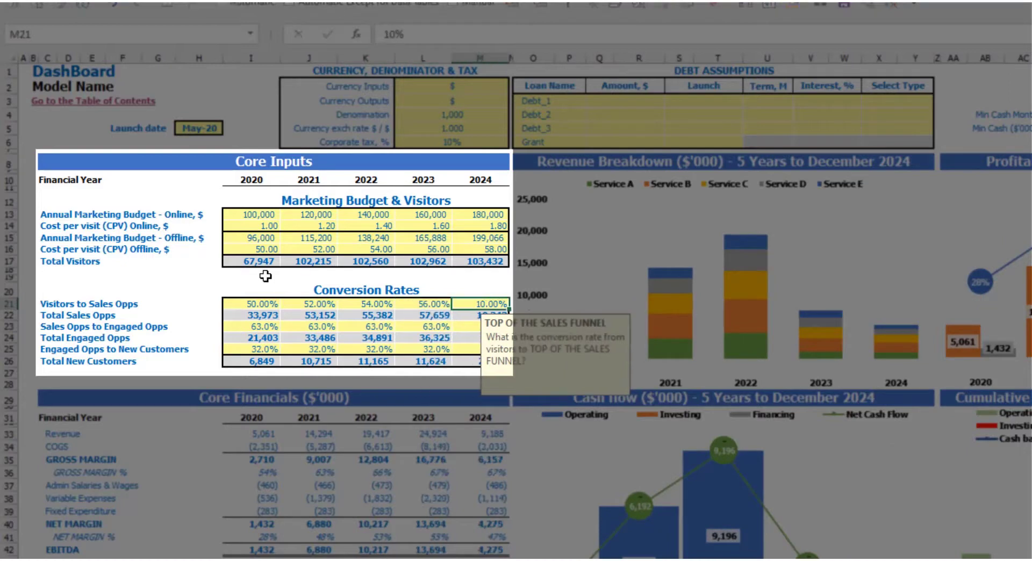
type("58")
key("Return")
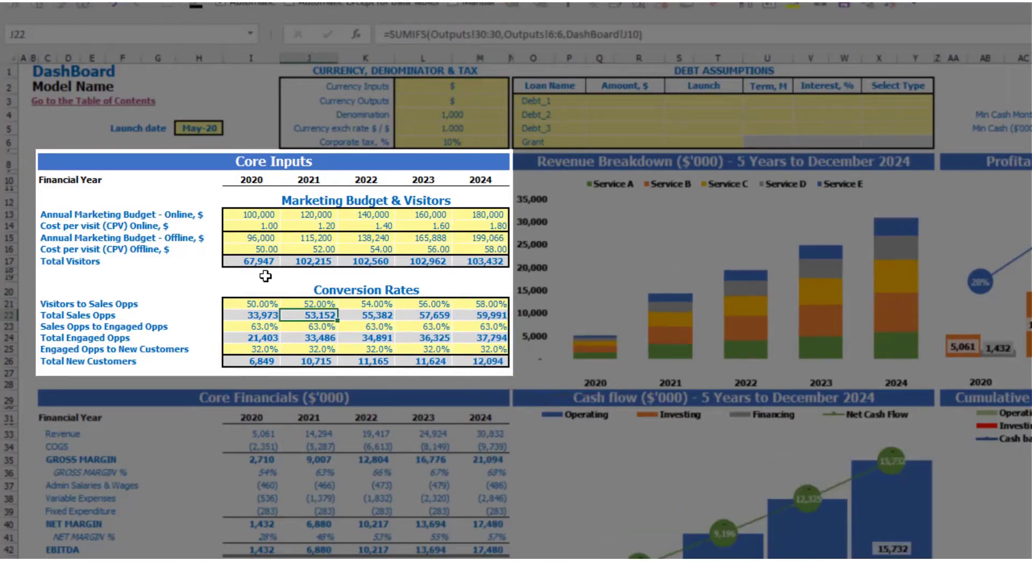
left_click(258, 261)
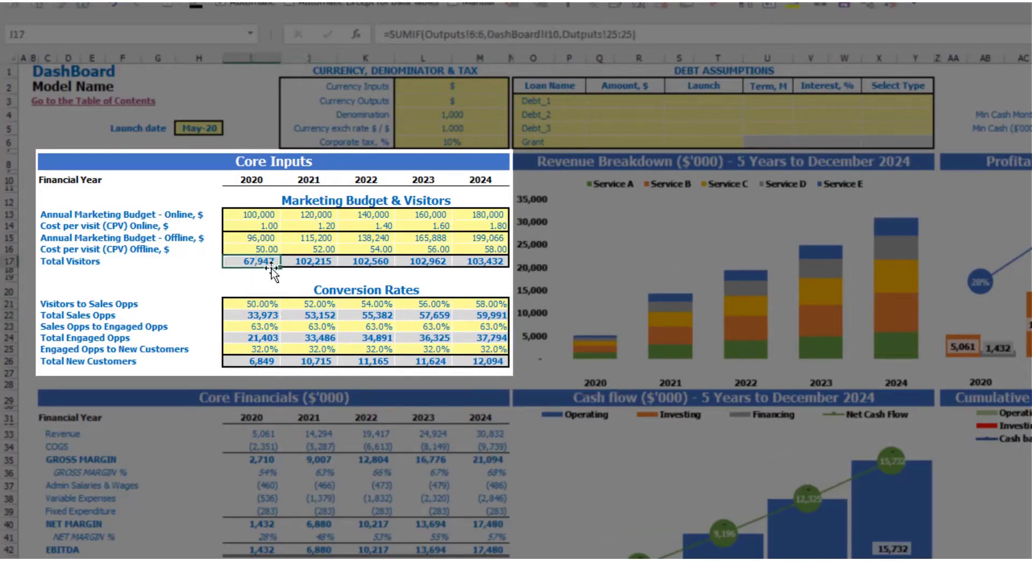
left_click(256, 317)
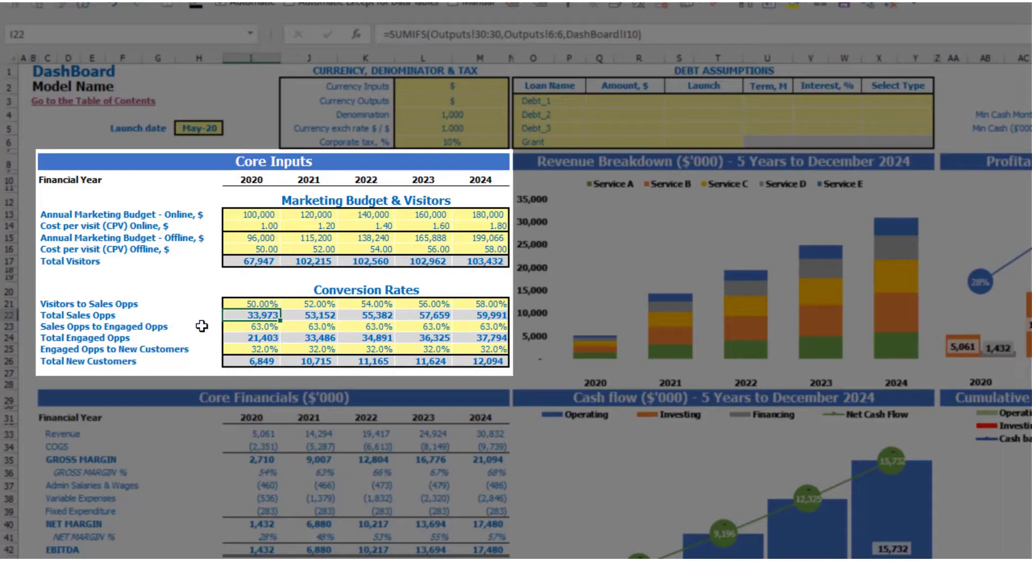
Set the sales opps to engaged opps conversion rate to 20% for 2020 and copy it to 2021 through 2024
left_click(241, 326)
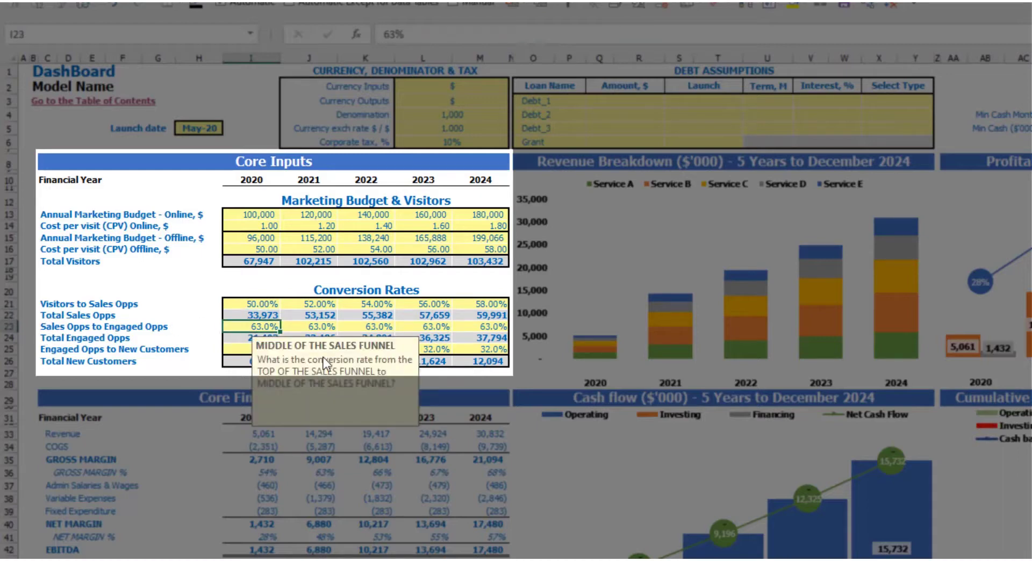
type("20")
key("ctrl+Return")
key("ctrl+c")
key("Right")
key("shift+Right")
key("shift+Right")
key("shift+Right")
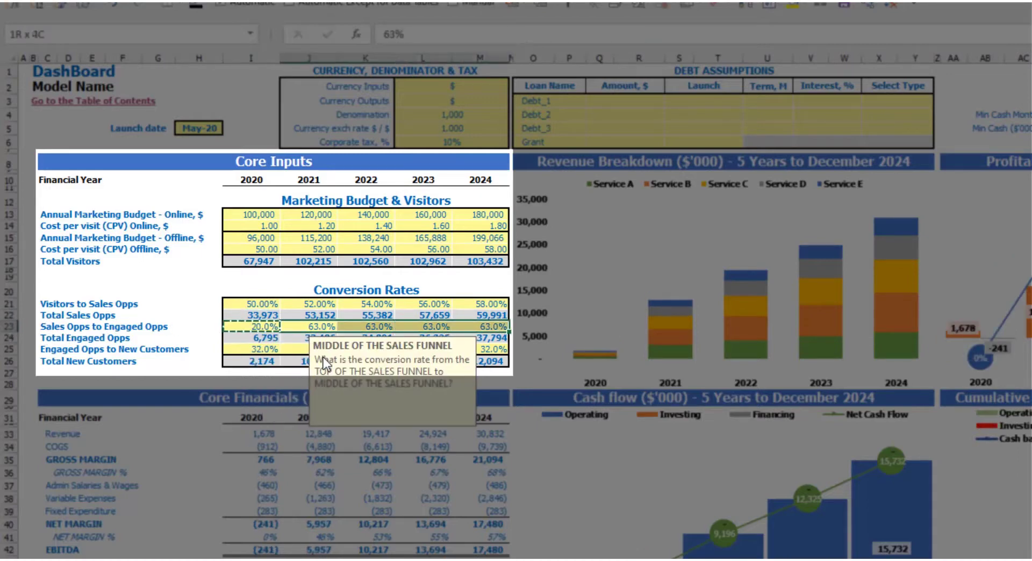
key("ctrl+v")
left_click(196, 289)
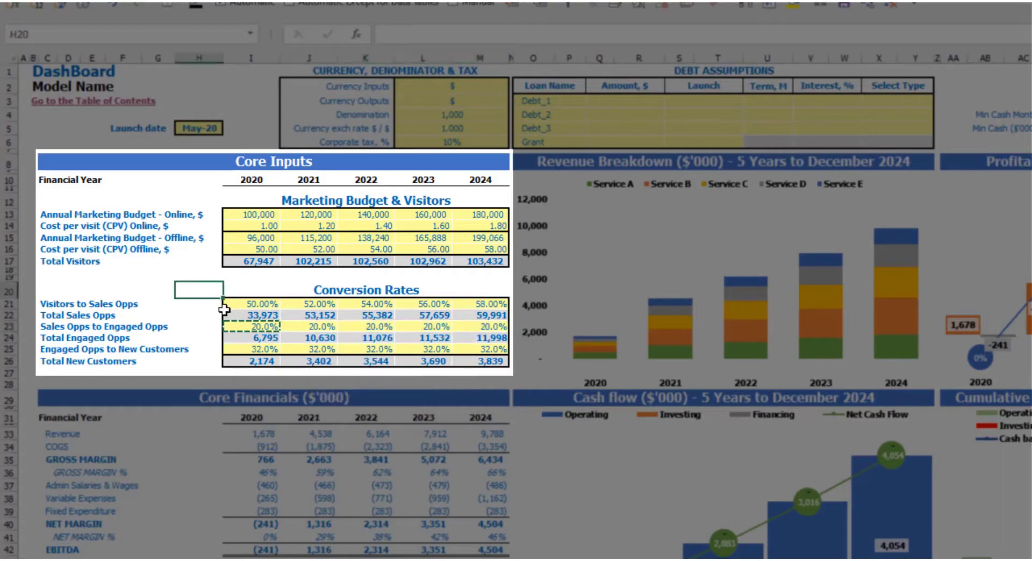
Examine the 2020 sales opps to engaged opps rate and the total engaged opps for each year through 2024
left_click(254, 327)
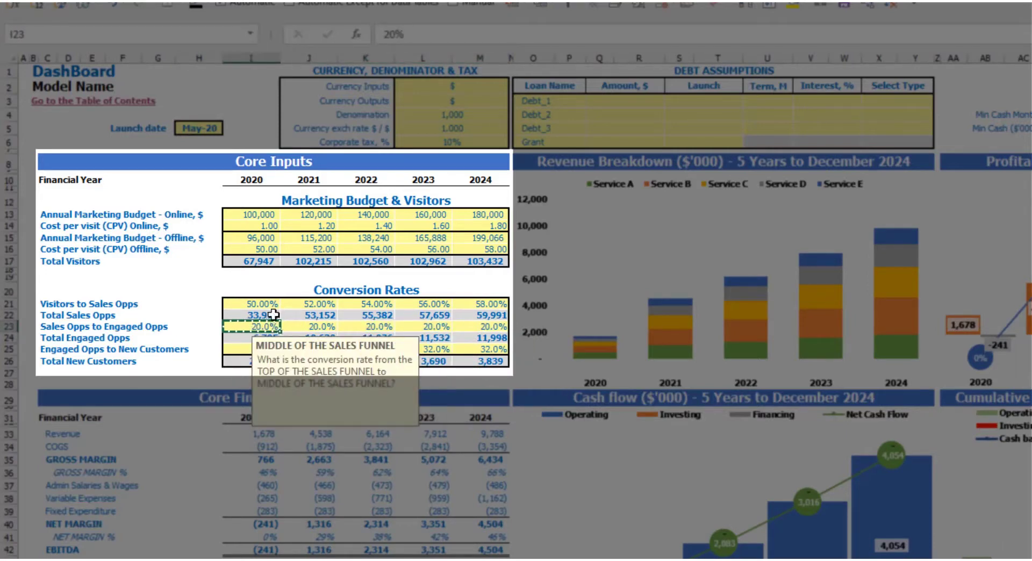
left_click(196, 290)
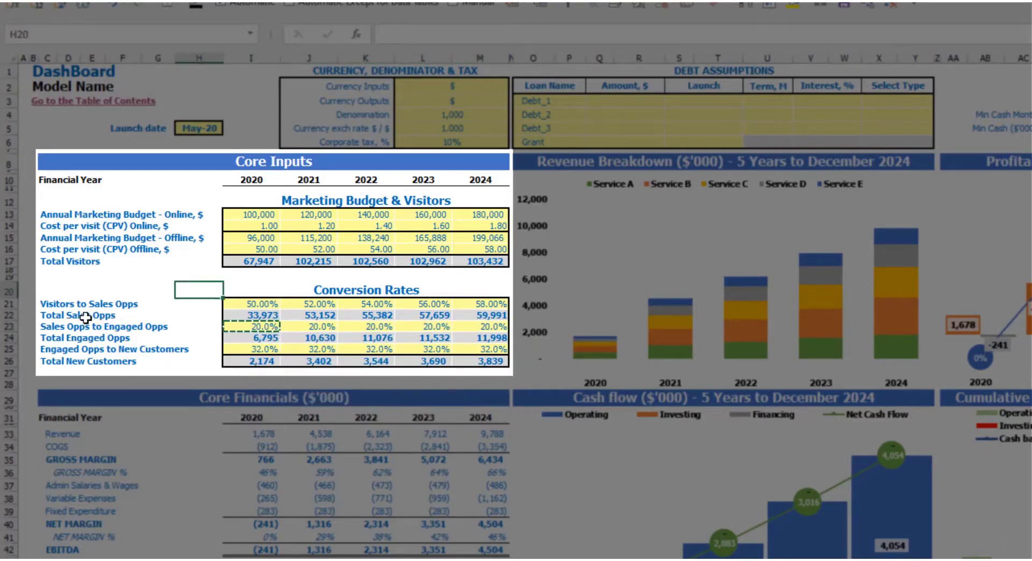
left_click(244, 338)
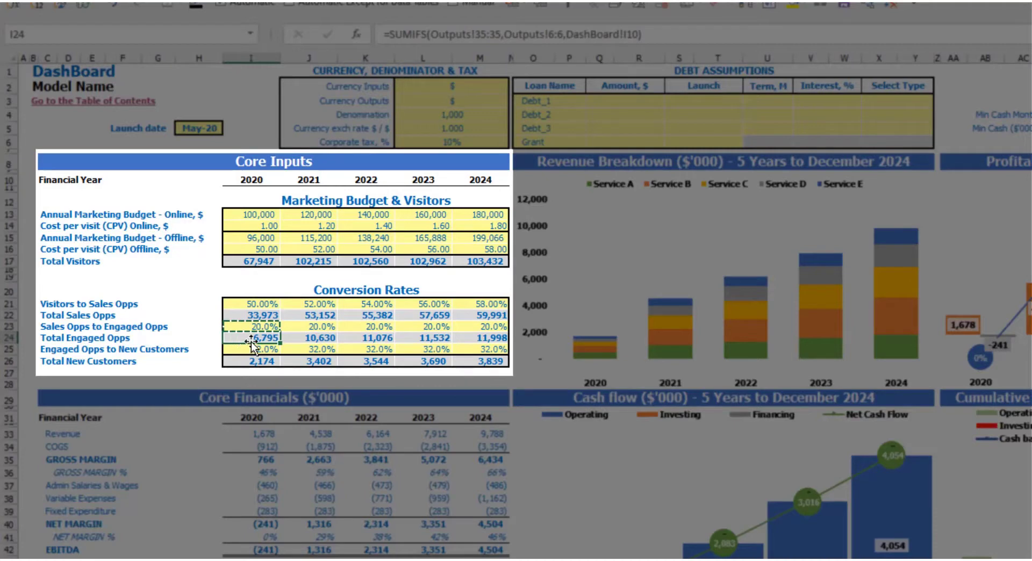
left_click(320, 338)
left_click(373, 337)
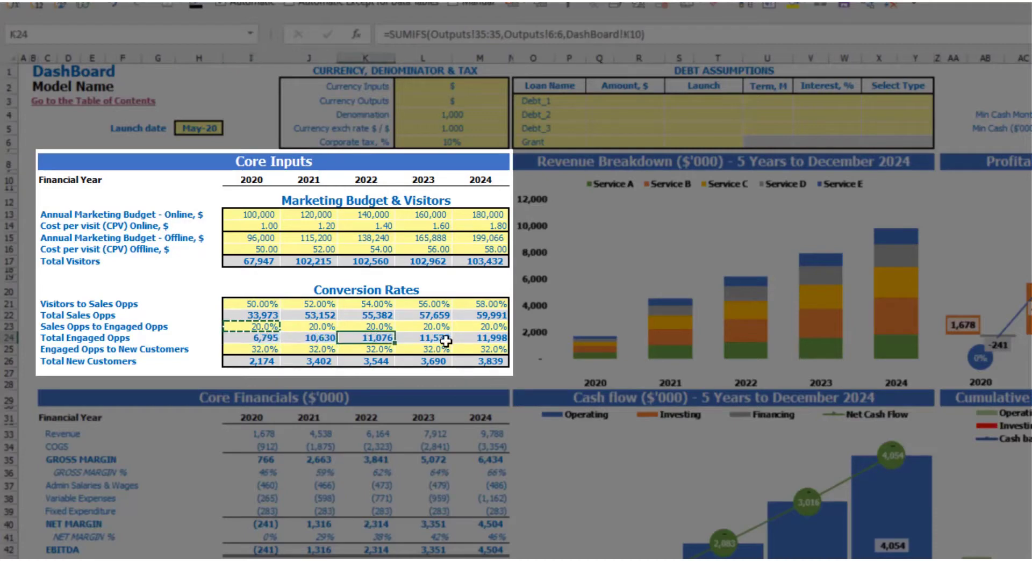
left_click(445, 339)
left_click(473, 338)
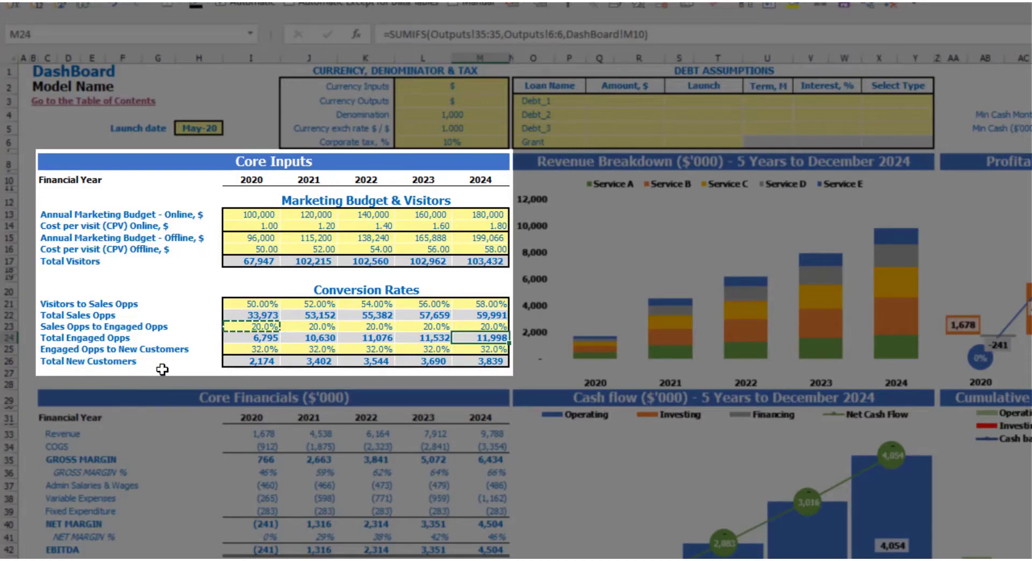
Set the engaged opps to new customers conversion rate for 2020 to 2024 to 10%, 11%, 12%, 13% and 14%
left_click(248, 350)
type("10")
key("Tab")
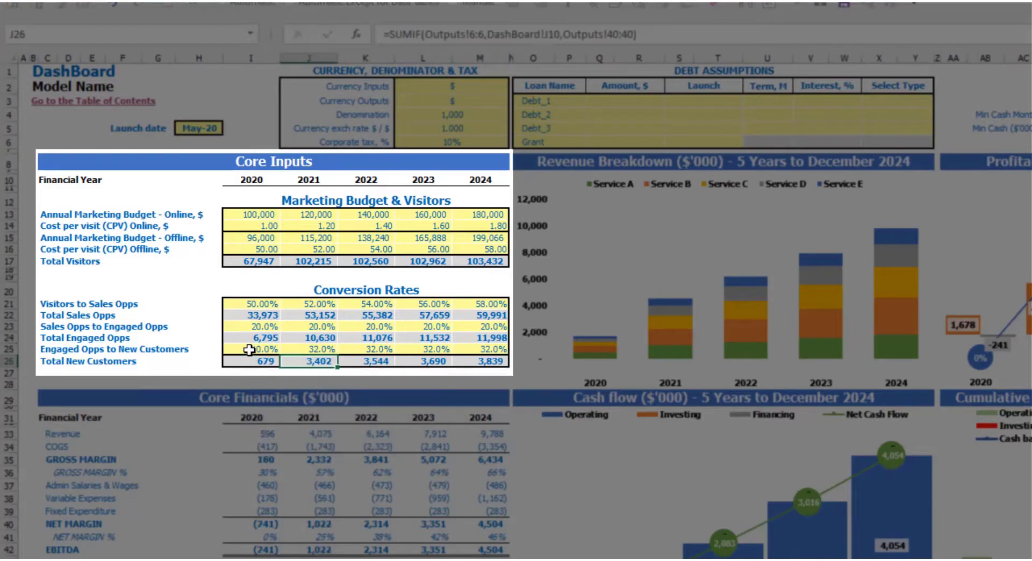
type("11")
key("Tab")
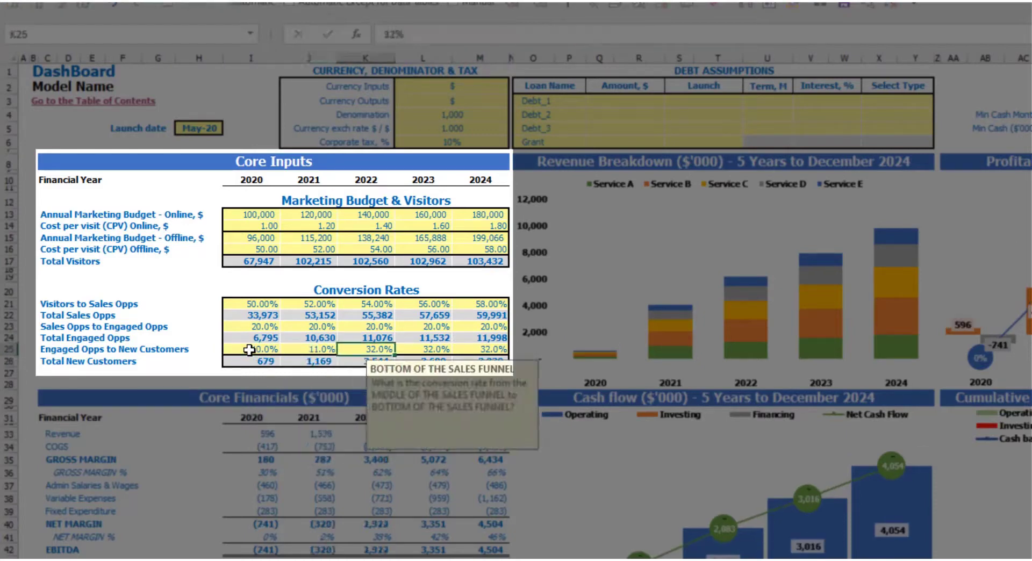
type("12")
key("Tab")
type("13")
key("Tab")
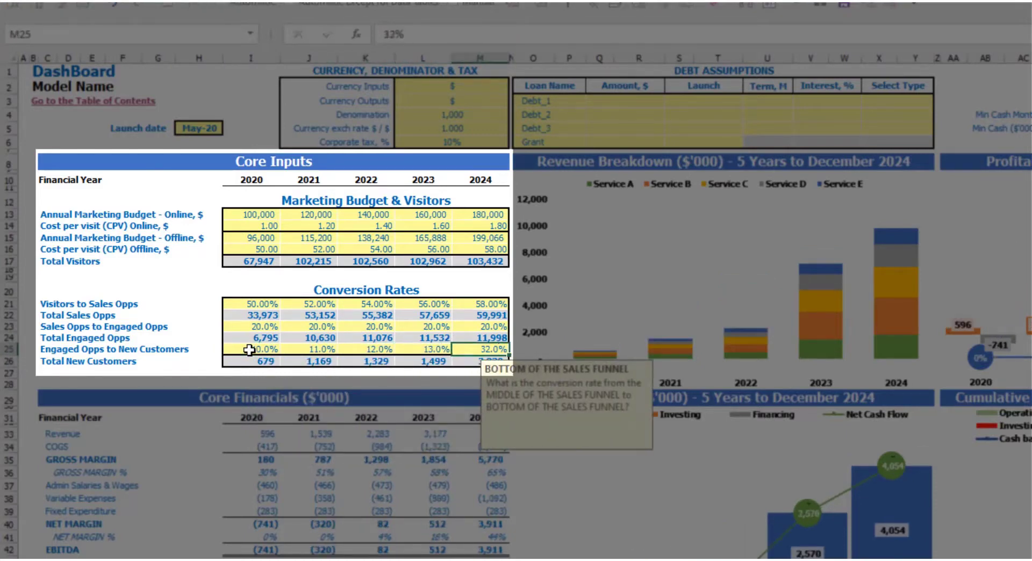
type("14")
key("Return")
left_click(275, 340)
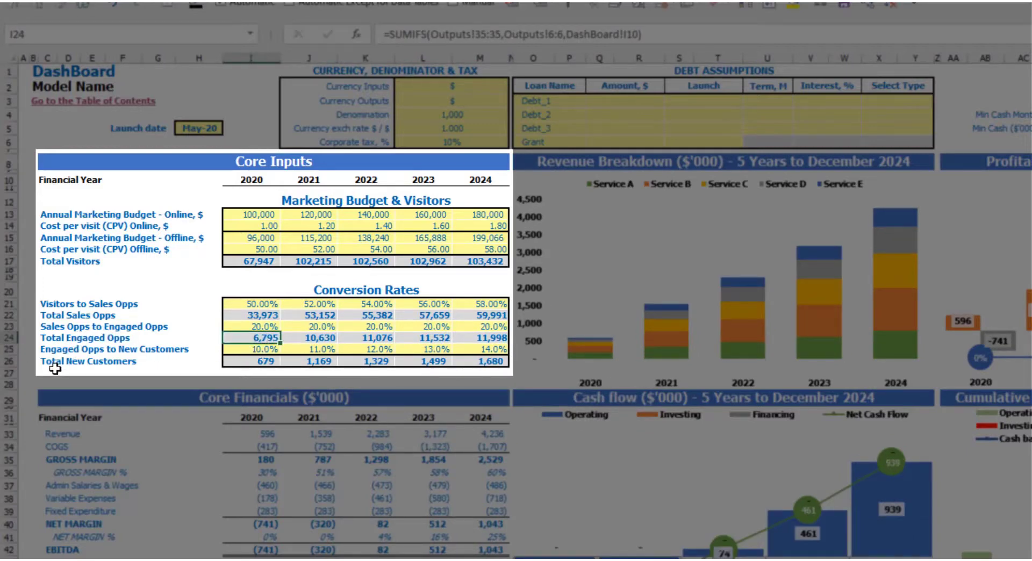
left_click(253, 362)
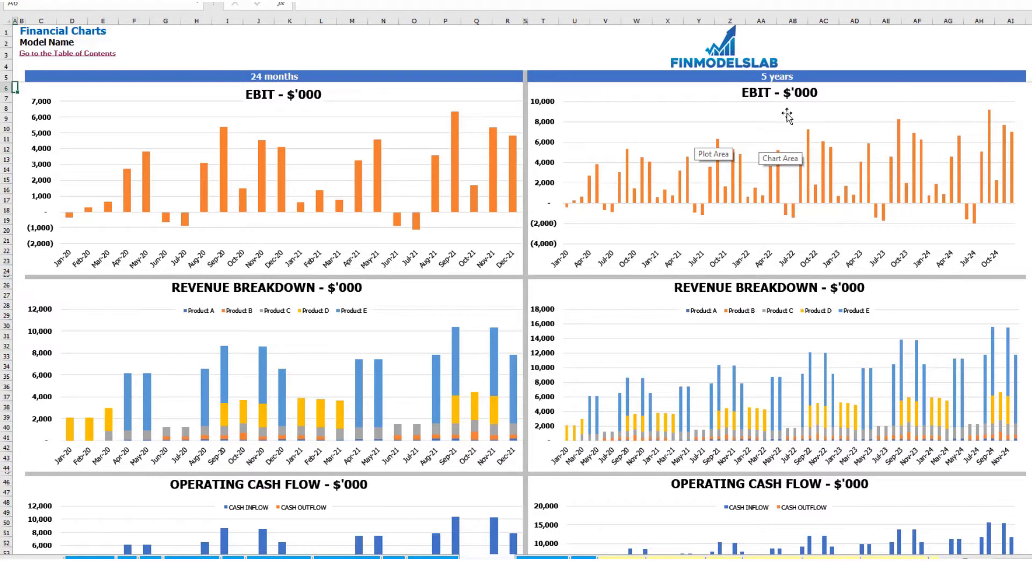
Examine the 24-month and 5-year EBIT, revenue breakdown, operating cash flow and cash balance charts on the Financial Charts sheet
left_click(1029, 190)
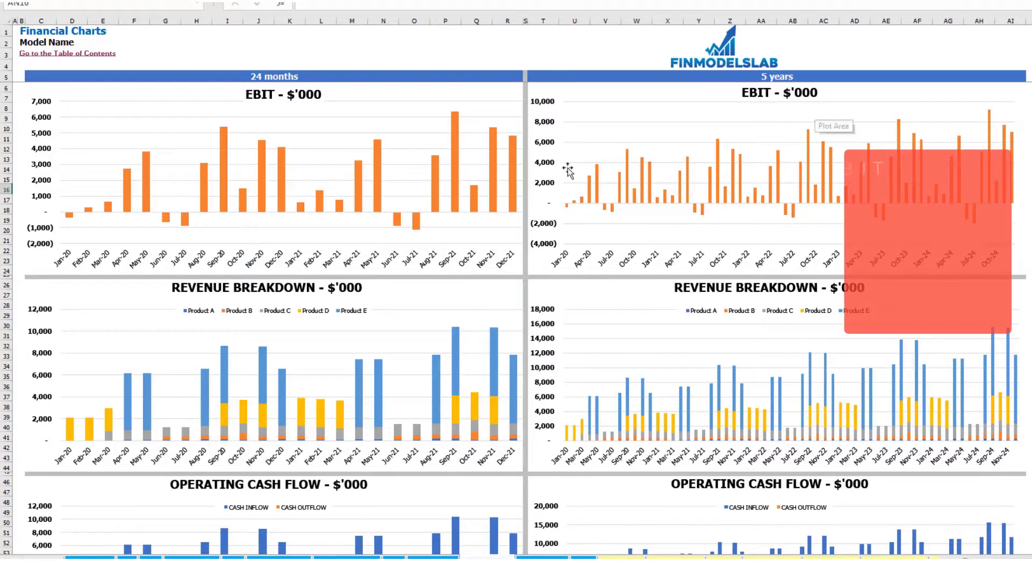
scroll(341, 258, "down", 3)
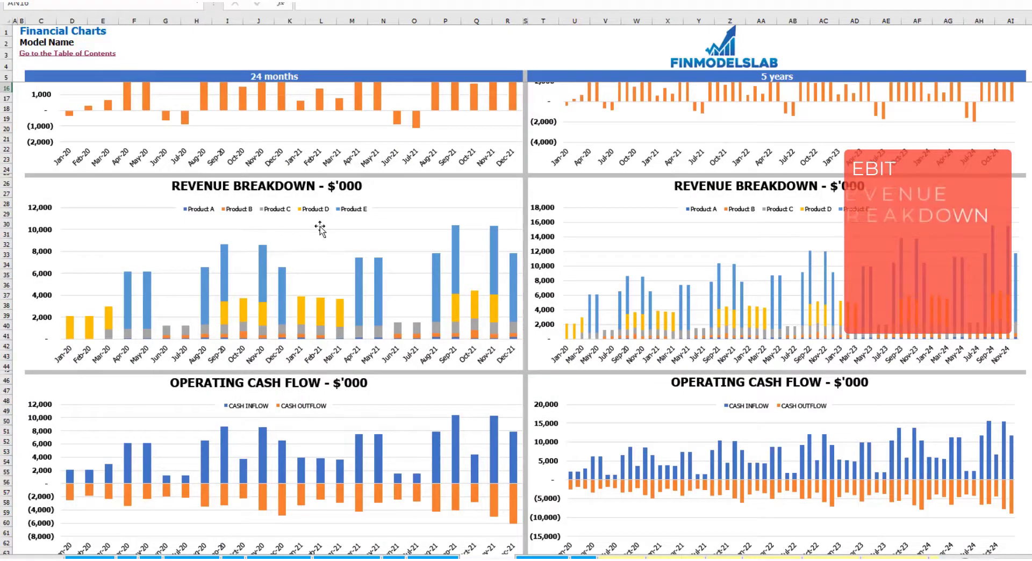
scroll(340, 223, "down", 10)
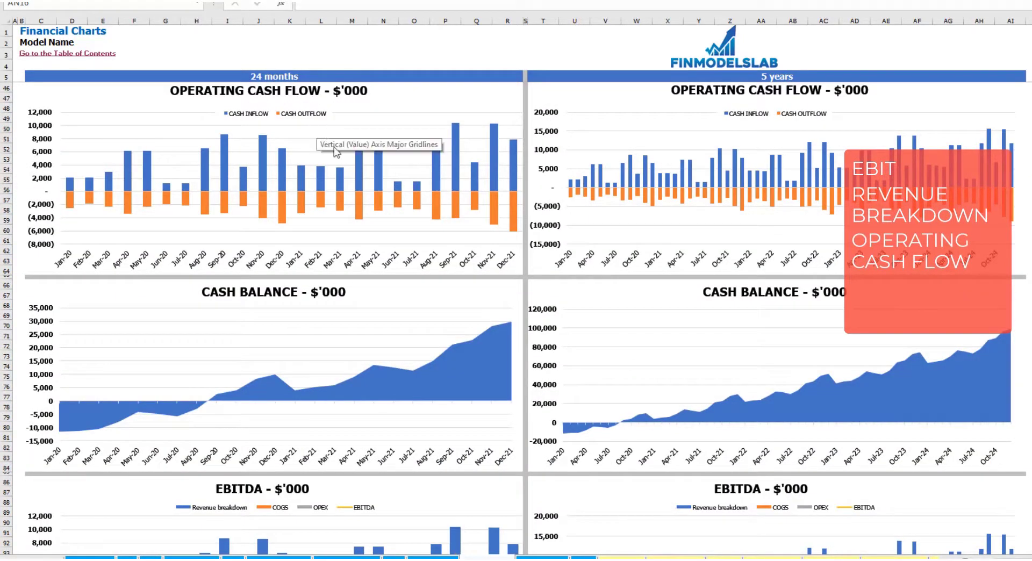
scroll(516, 317, "down", 4)
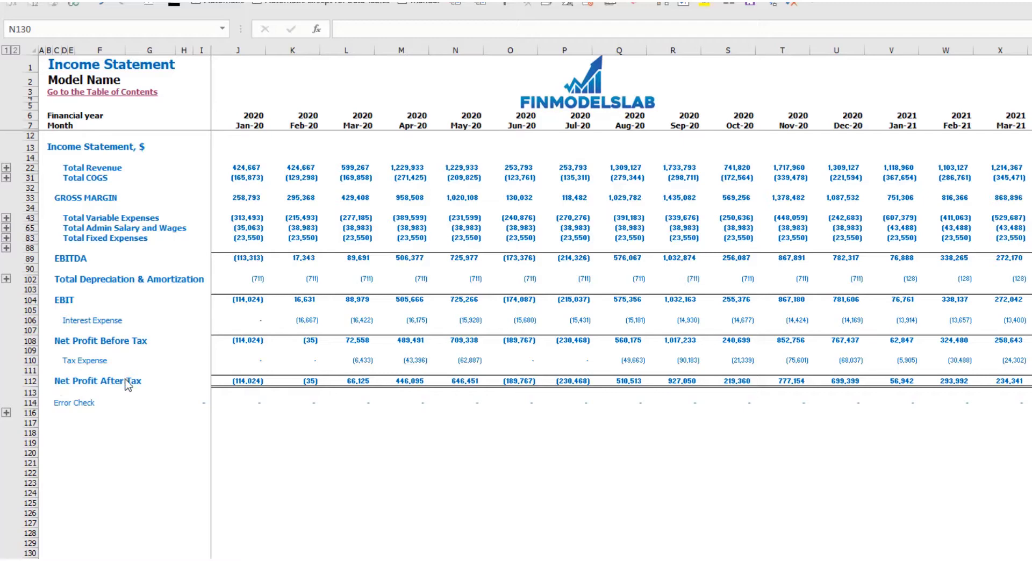
Expand the grouped fixed expenses, variable expenses and revenue rows in the monthly Income Statement
left_click(7, 237)
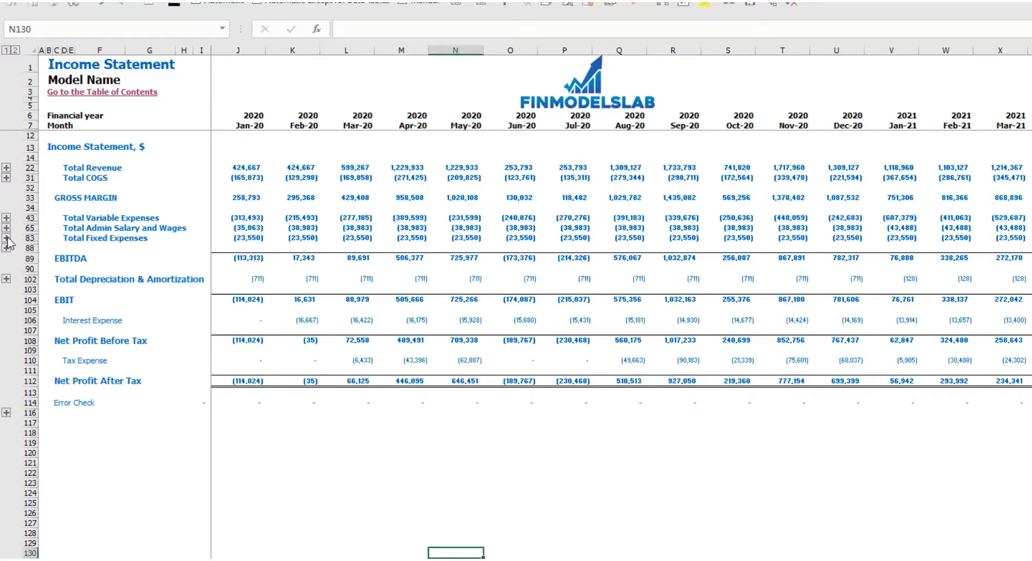
left_click(7, 238)
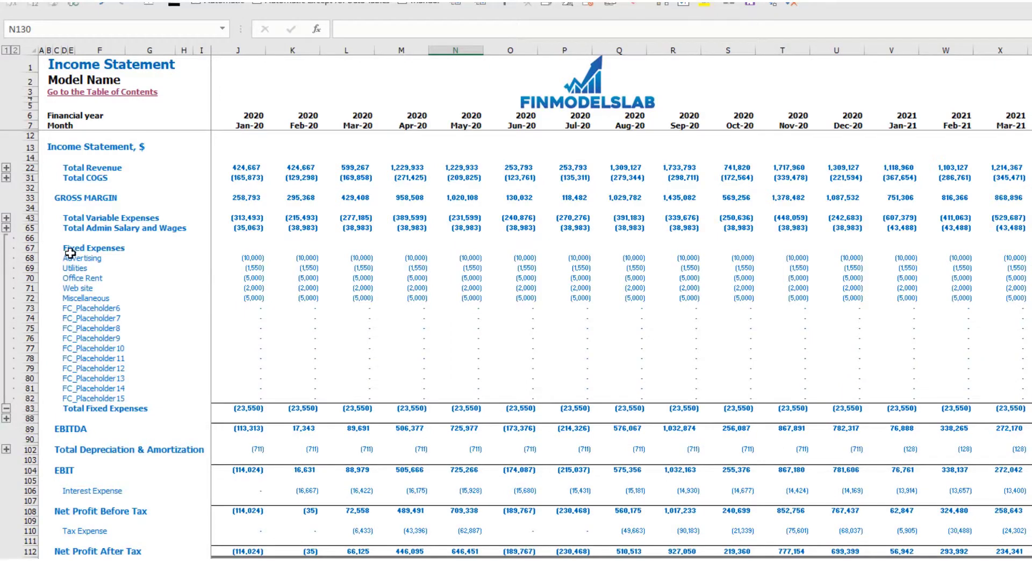
left_click(7, 218)
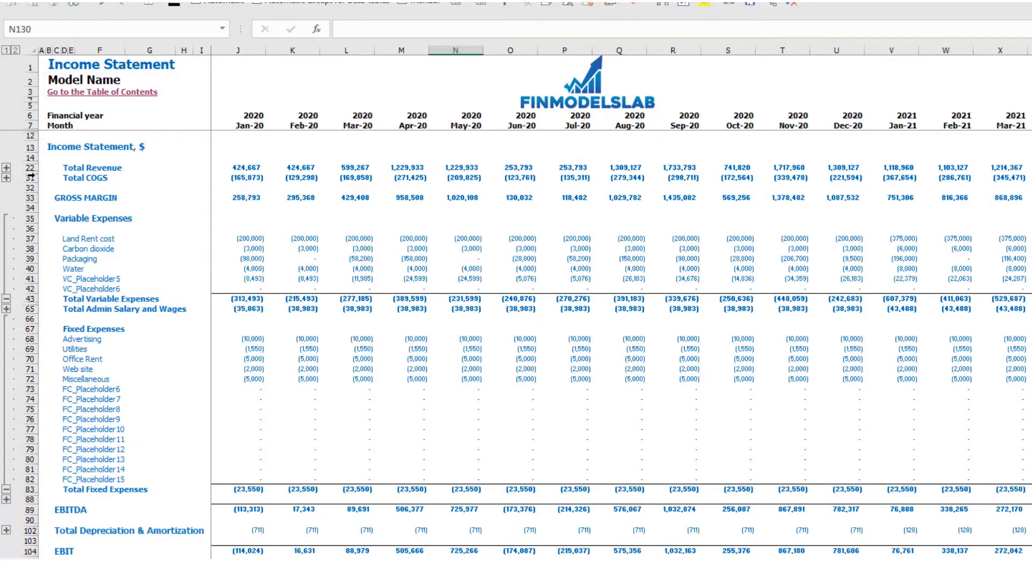
left_click(7, 168)
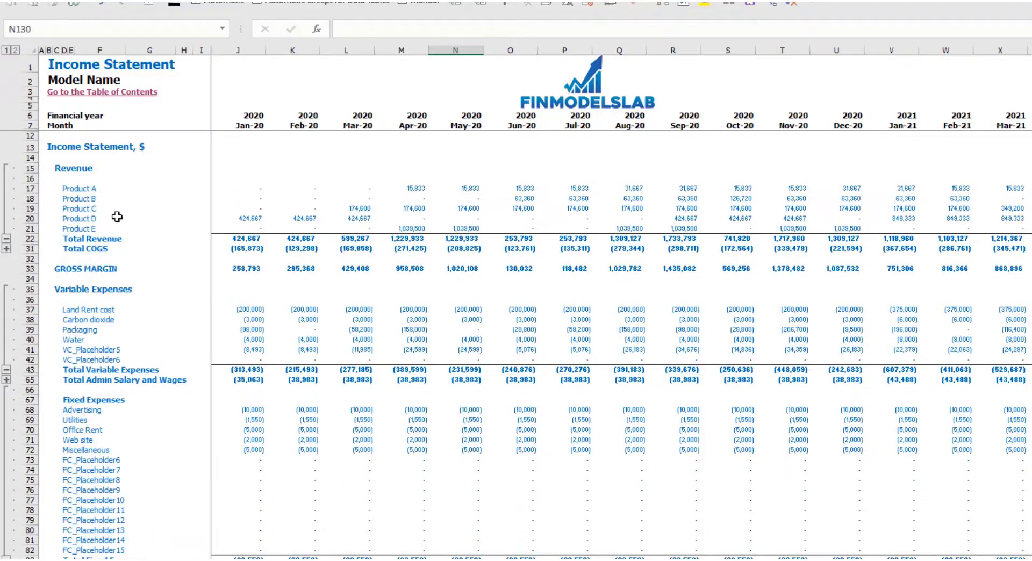
View the indirect-method Cash Flow Statement and the 5-year income statement on the Financial Statements Summary sheet
key("ctrl+Page_Down")
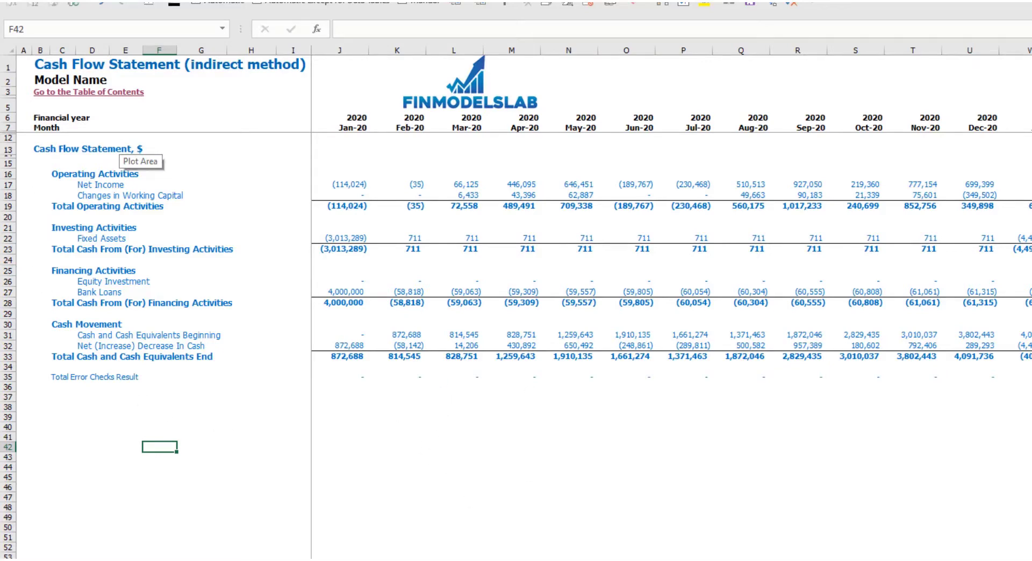
left_click(341, 559)
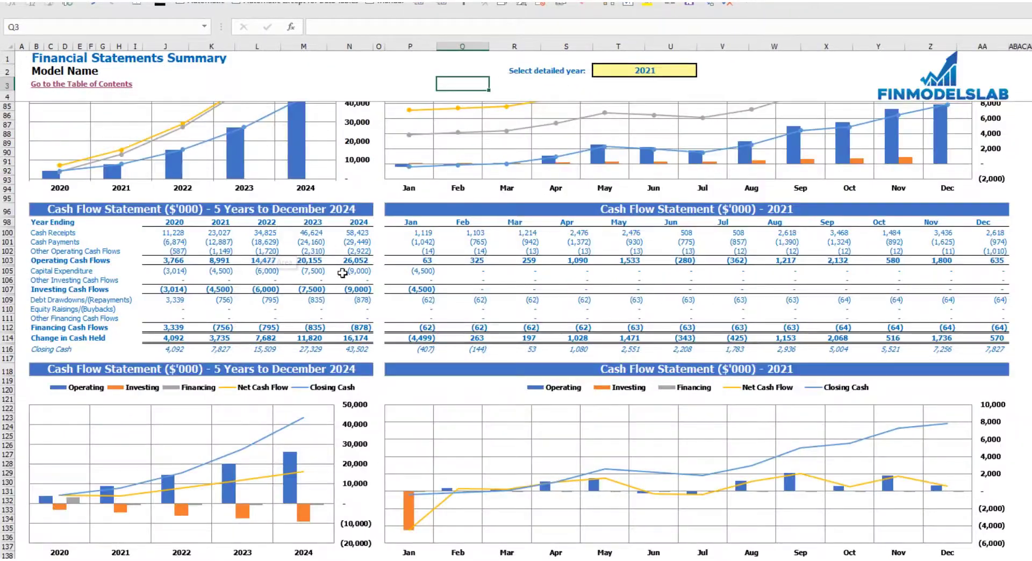
scroll(348, 282, "up", 15)
scroll(349, 282, "up", 7)
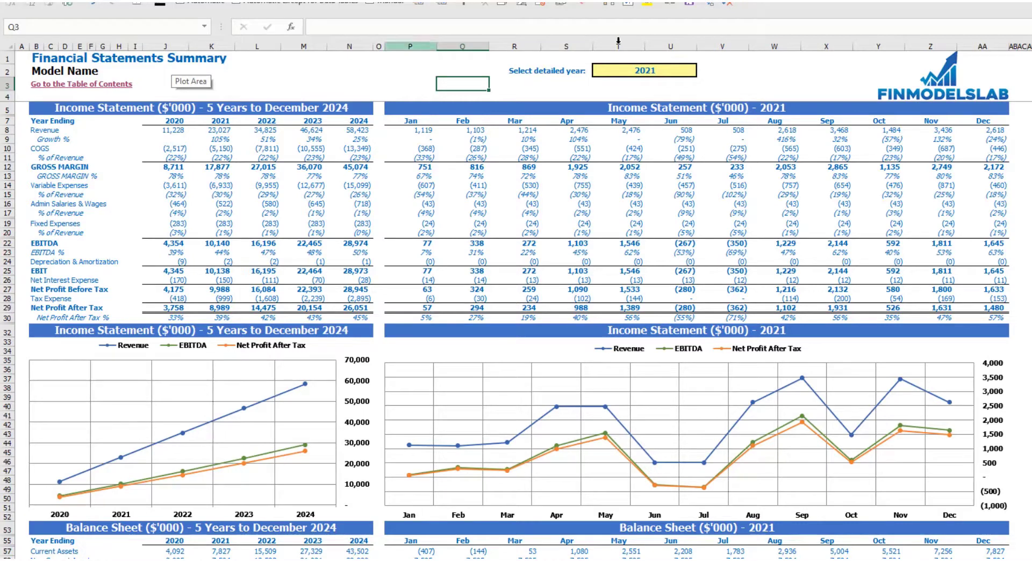
Set the detailed year of the Financial Statements Summary to 2022
left_click(692, 72)
left_click(703, 70)
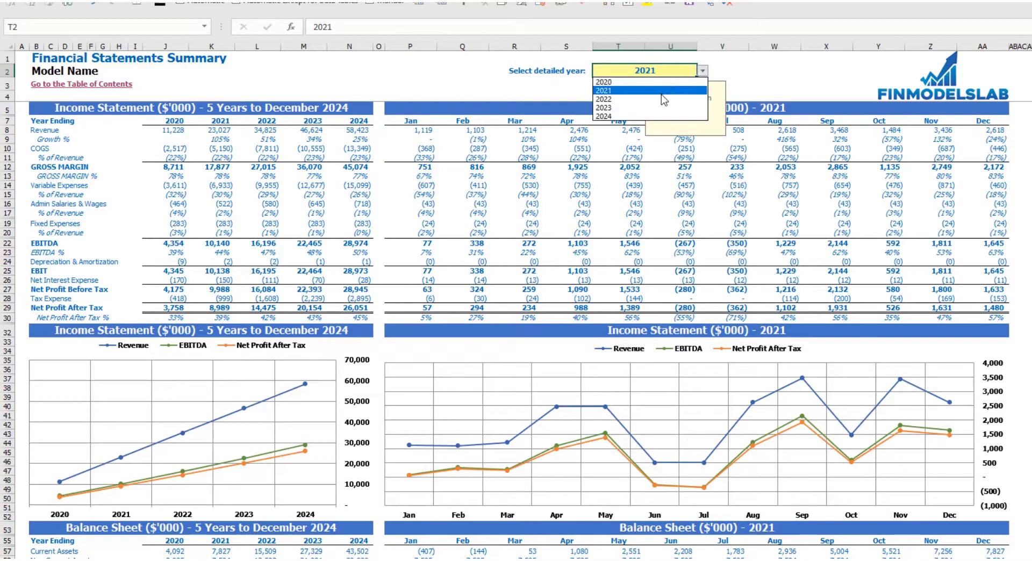
left_click(661, 92)
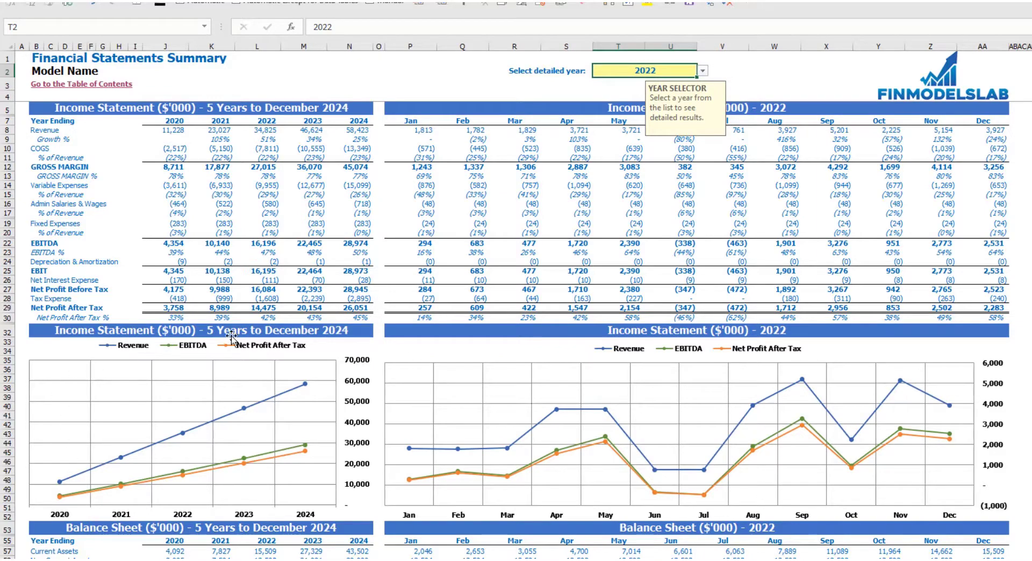
Examine the 5-year and 2022 income statement and balance sheet tables and charts down through the summary sheet
left_click(1030, 271)
scroll(277, 411, "down", 3)
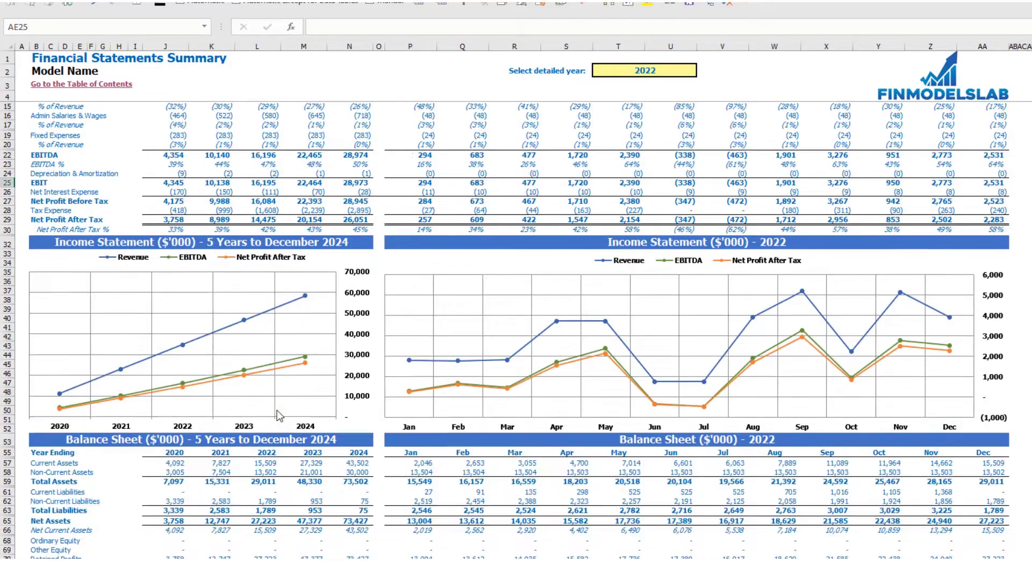
scroll(278, 415, "down", 6)
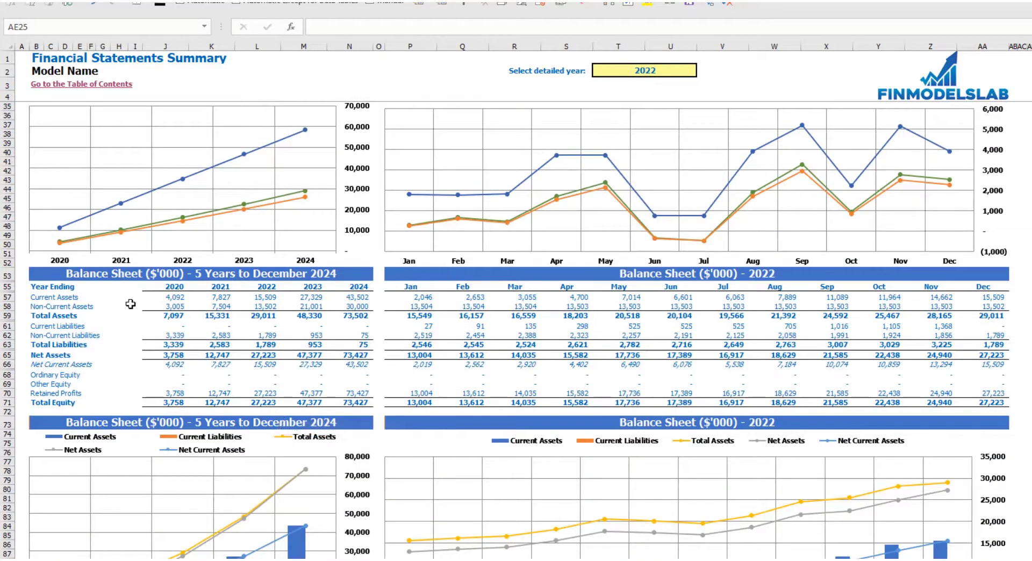
scroll(147, 262, "down", 3)
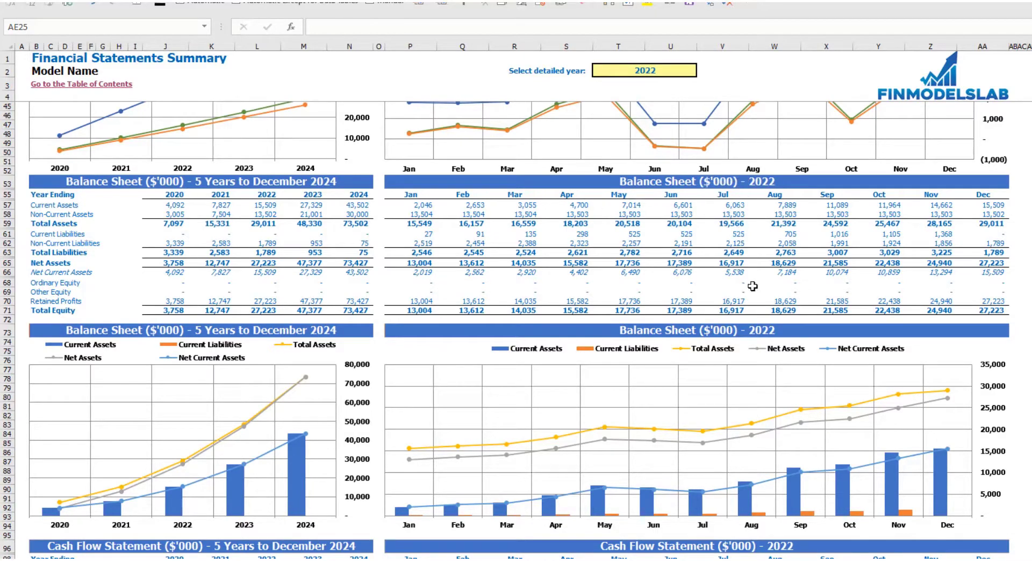
scroll(495, 315, "down", 17)
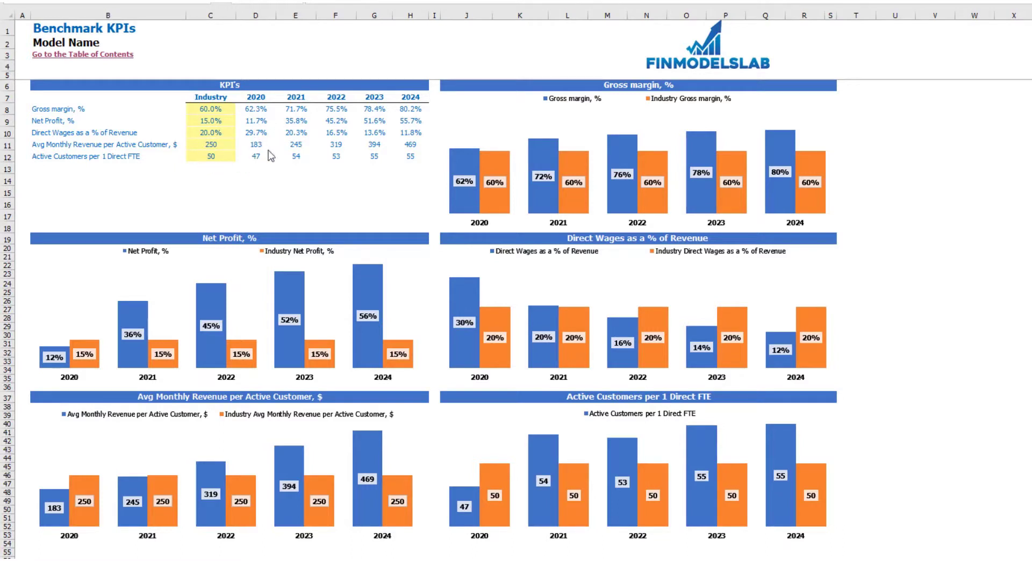
Go through the Benchmark KPIs from gross margin down to active customers per direct FTE
left_click(33, 107)
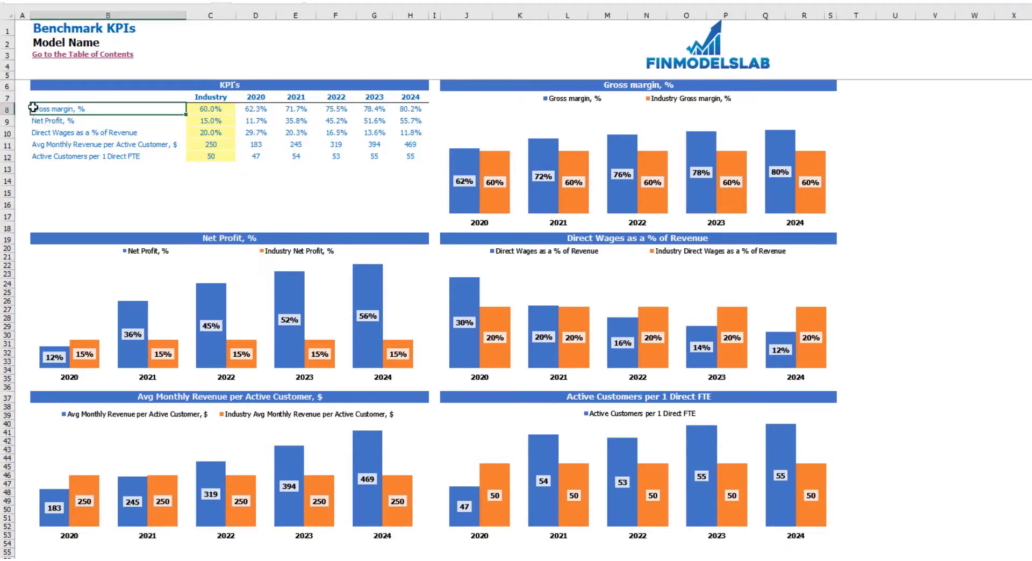
key("Down")
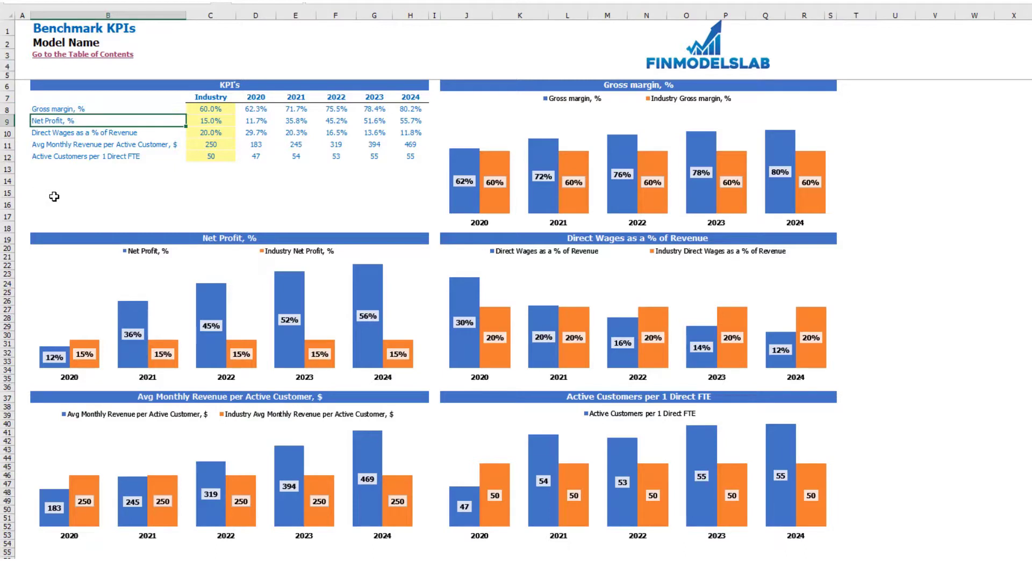
key("Down")
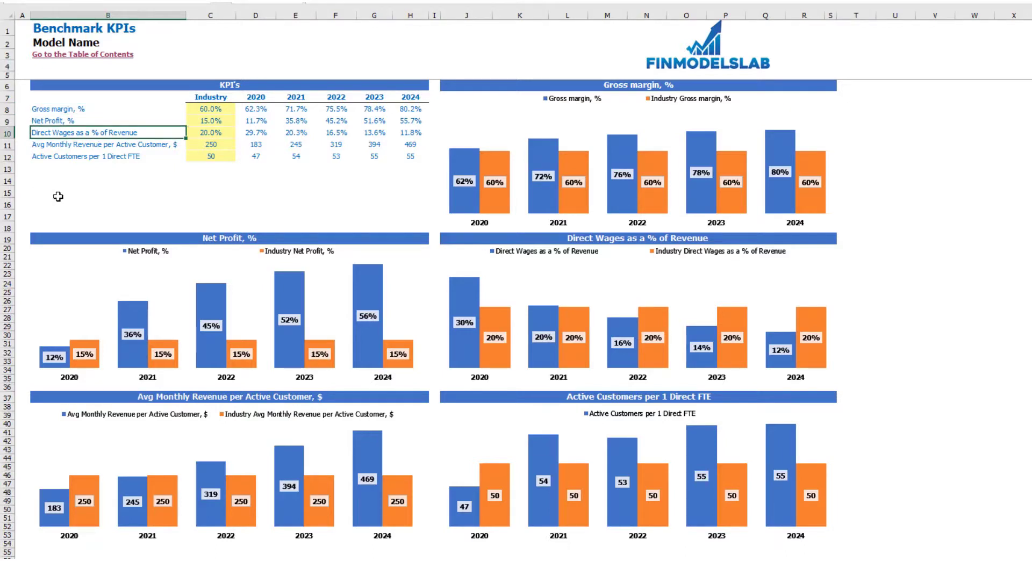
key("Down")
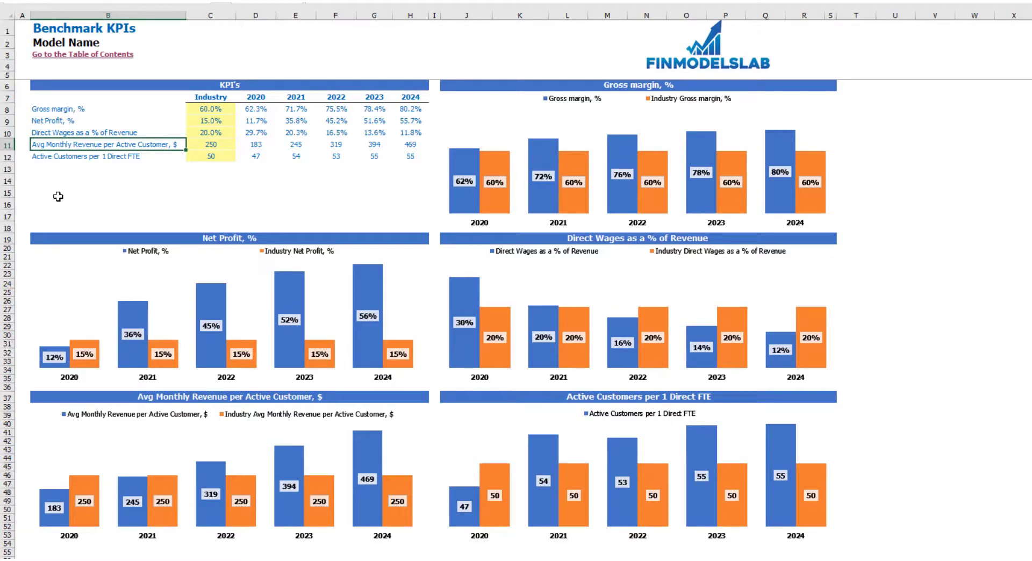
key("Down")
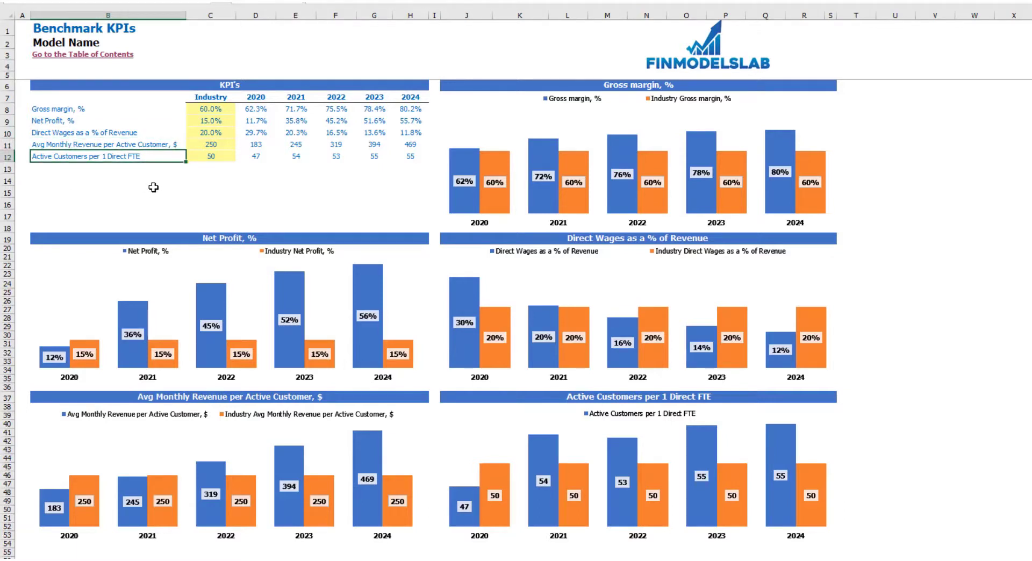
Set the industry benchmark for gross margin to 65%
left_click(204, 109)
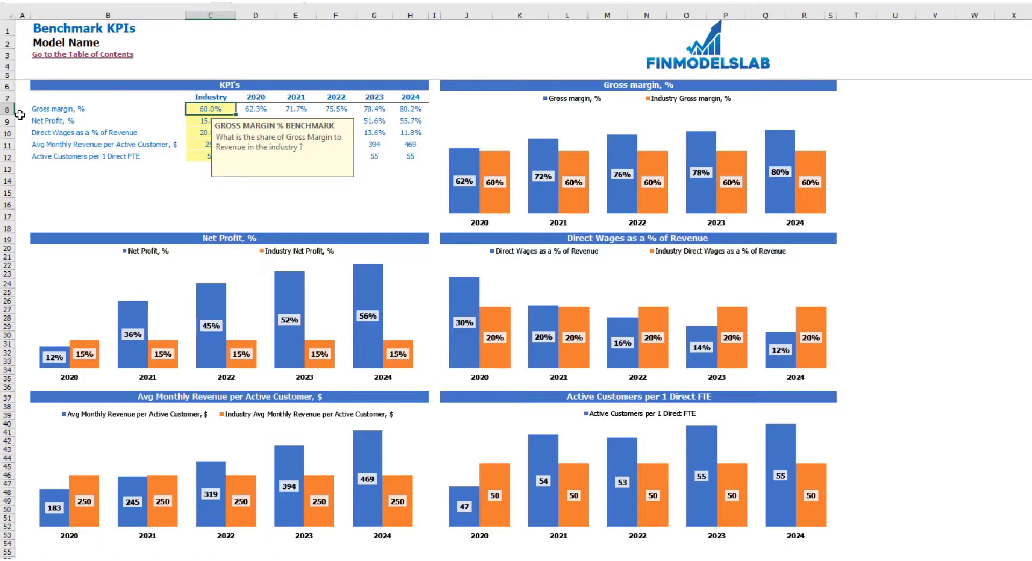
type("65")
key("Return")
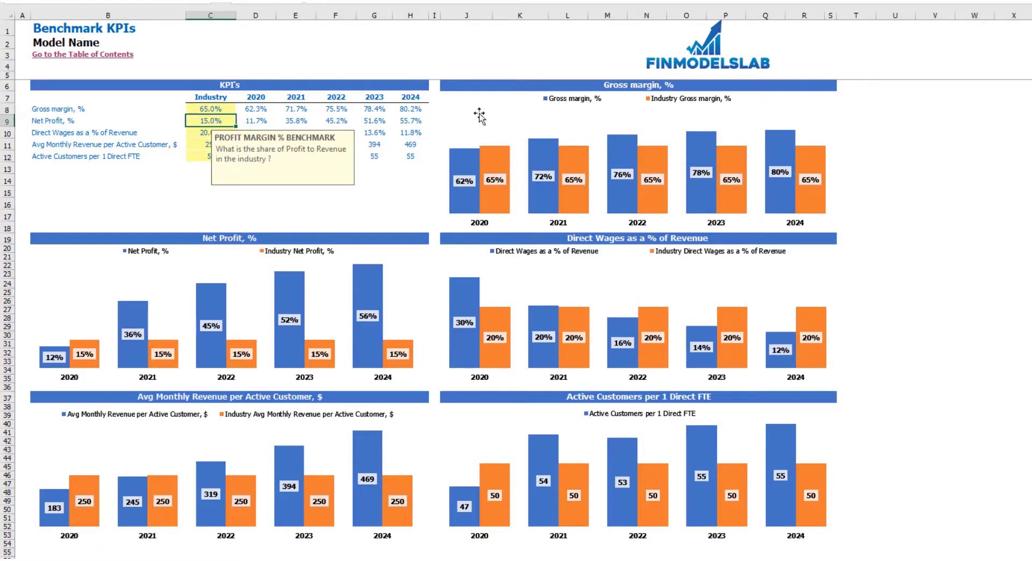
Examine the model's own KPI values for 2020 to 2024 beside the industry benchmarks
left_click(425, 183)
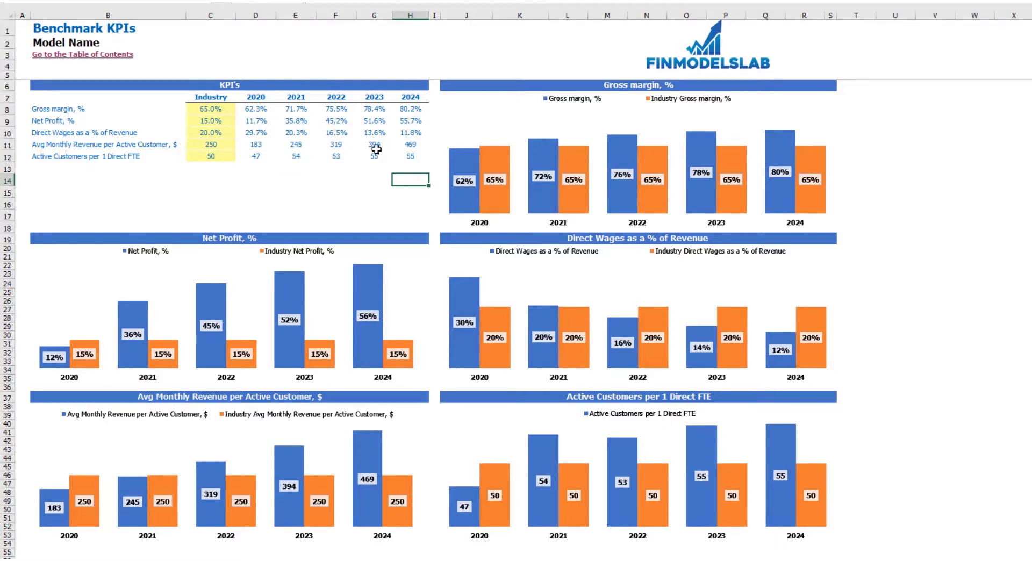
left_click_drag(247, 108, 403, 153)
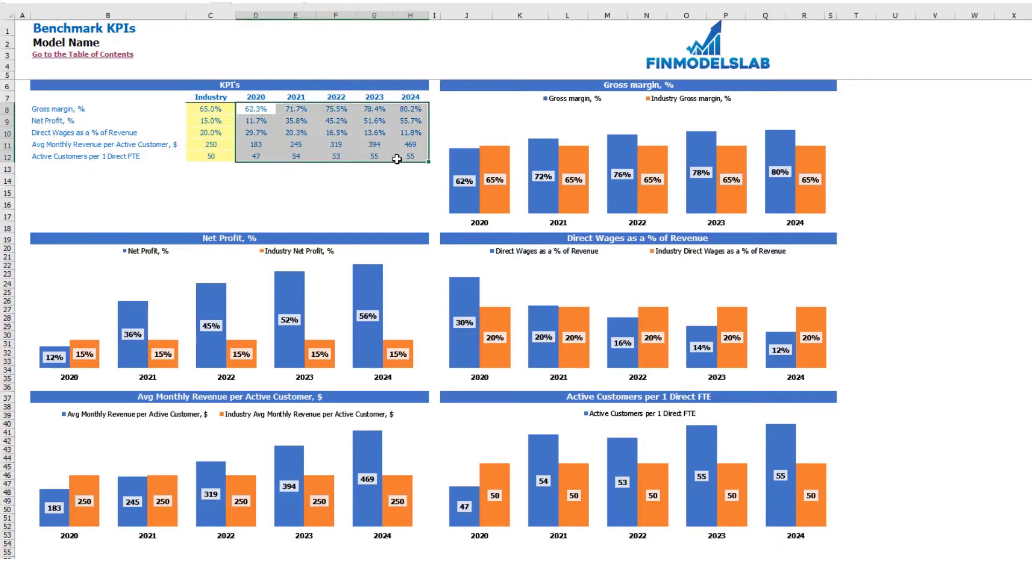
left_click(285, 198)
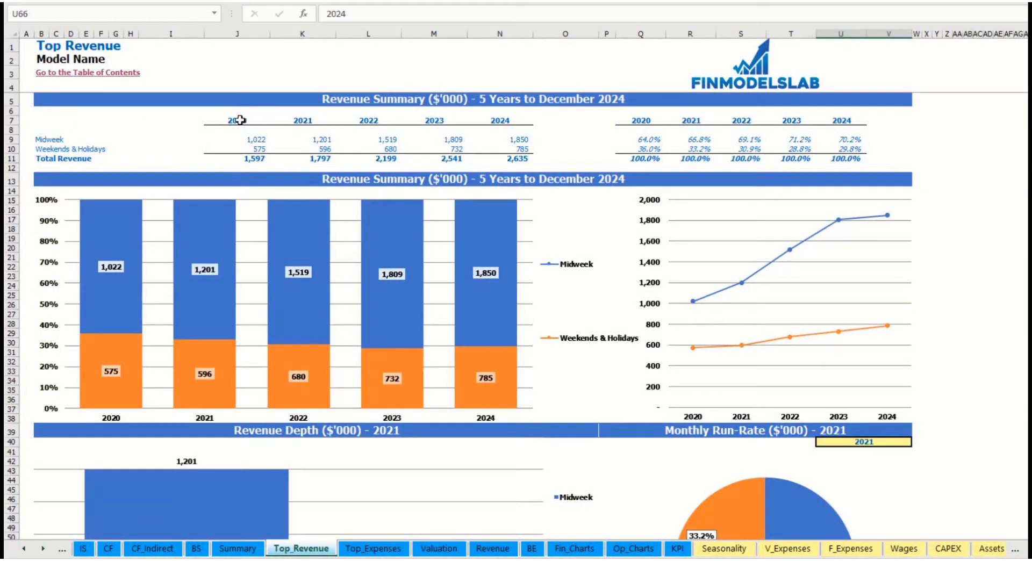
Examine the 2020 to 2024 revenue amounts and percentage shares in the Top Revenue summary
left_click_drag(245, 137, 508, 157)
left_click_drag(645, 142, 863, 159)
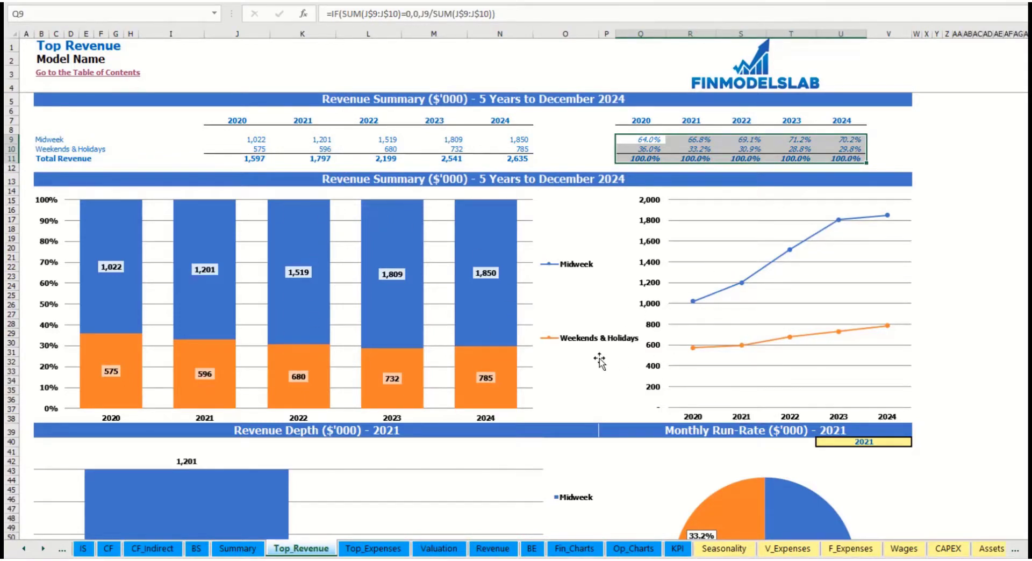
Set the year for the Top Revenue report's Revenue Depth and Monthly Run-Rate charts to 2022
scroll(618, 376, "down", 7)
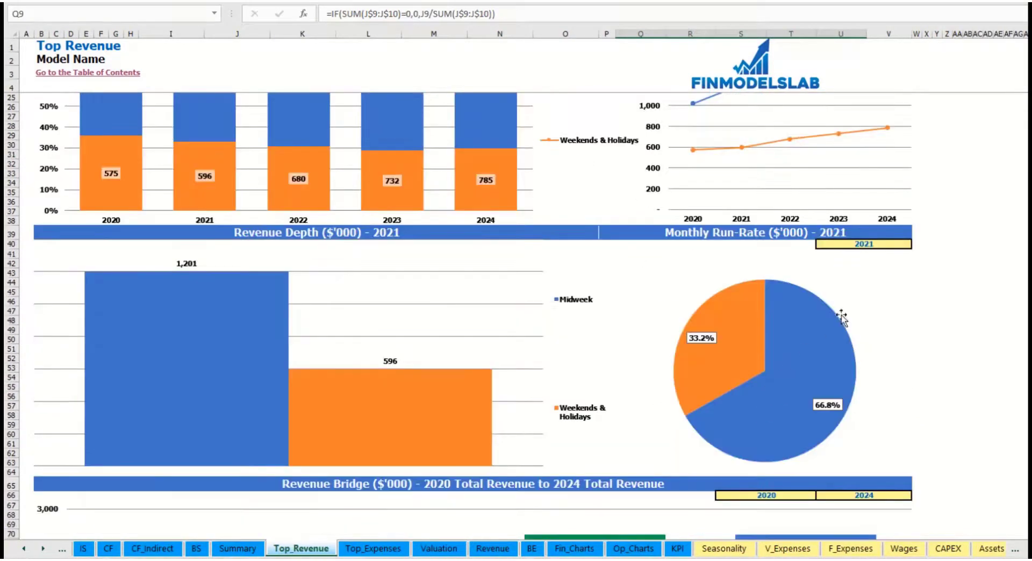
left_click(909, 244)
left_click(916, 245)
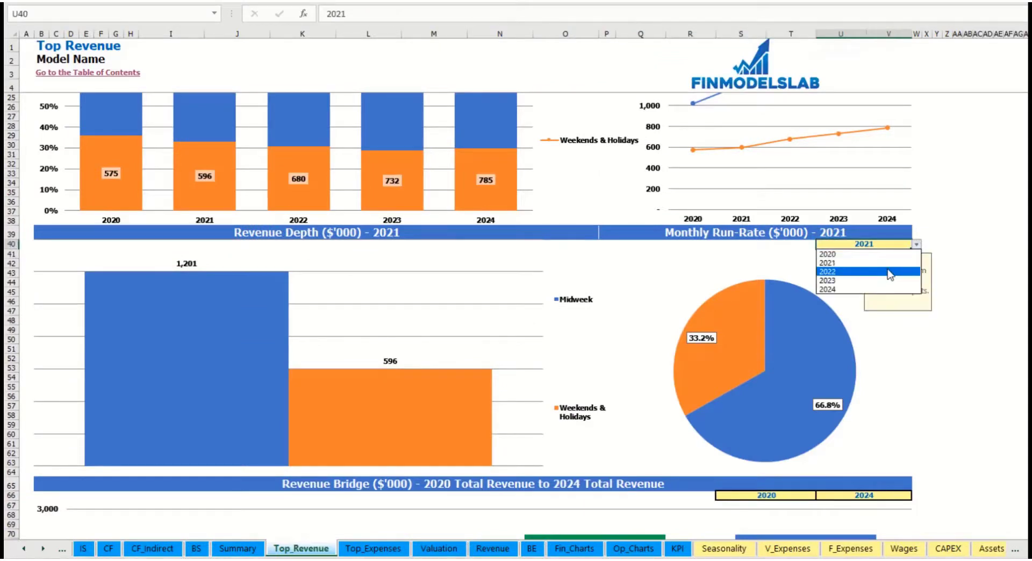
left_click(838, 267)
left_click(670, 231)
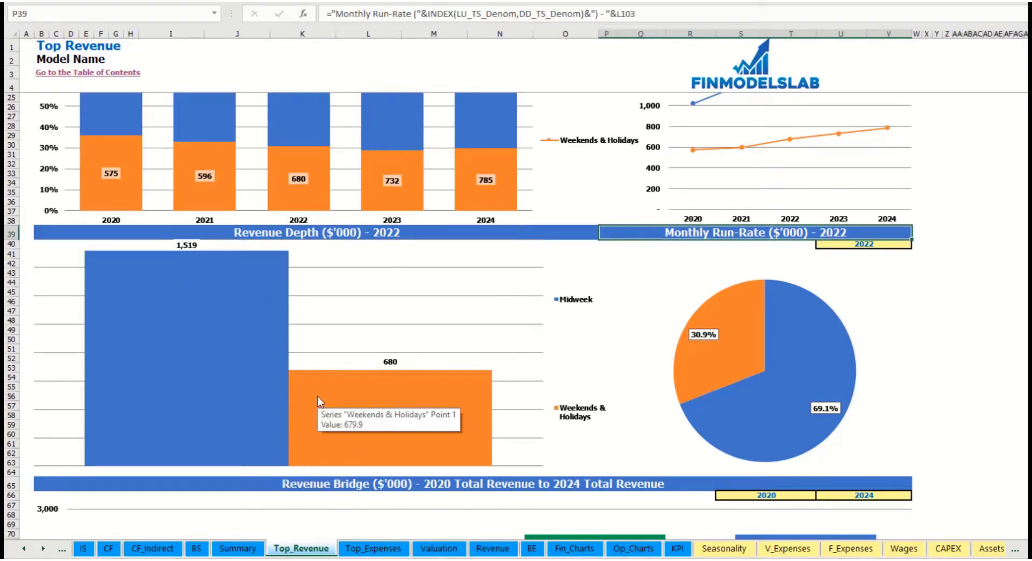
Set the Revenue Bridge's first year to 2021 and its last year to 2023
scroll(322, 406, "down", 10)
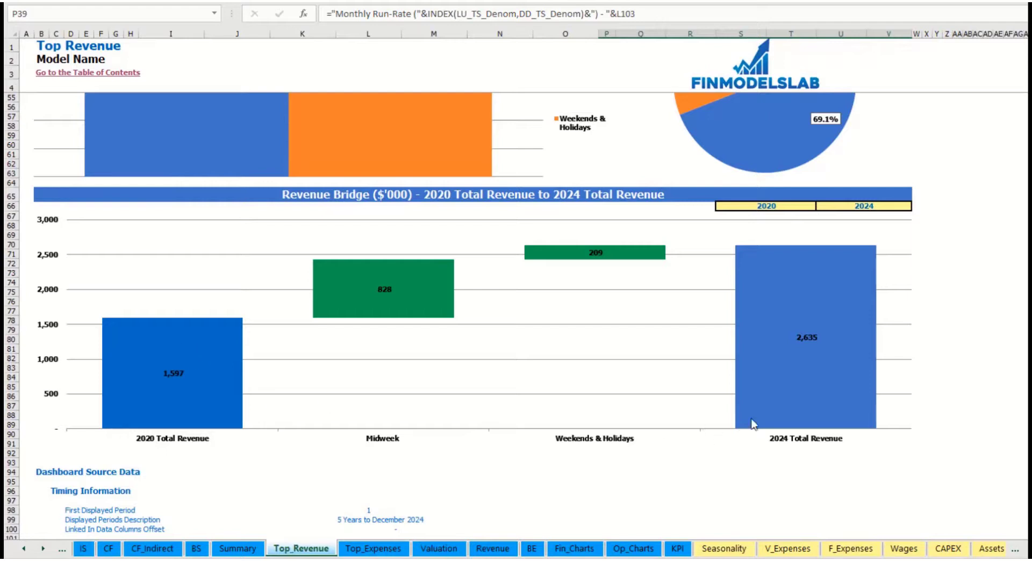
left_click(806, 207)
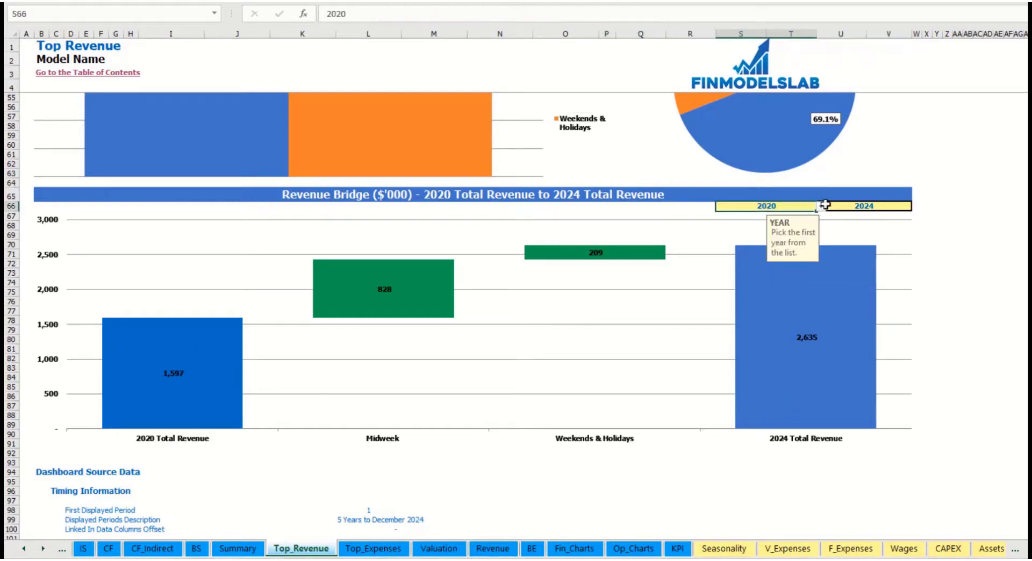
left_click(821, 207)
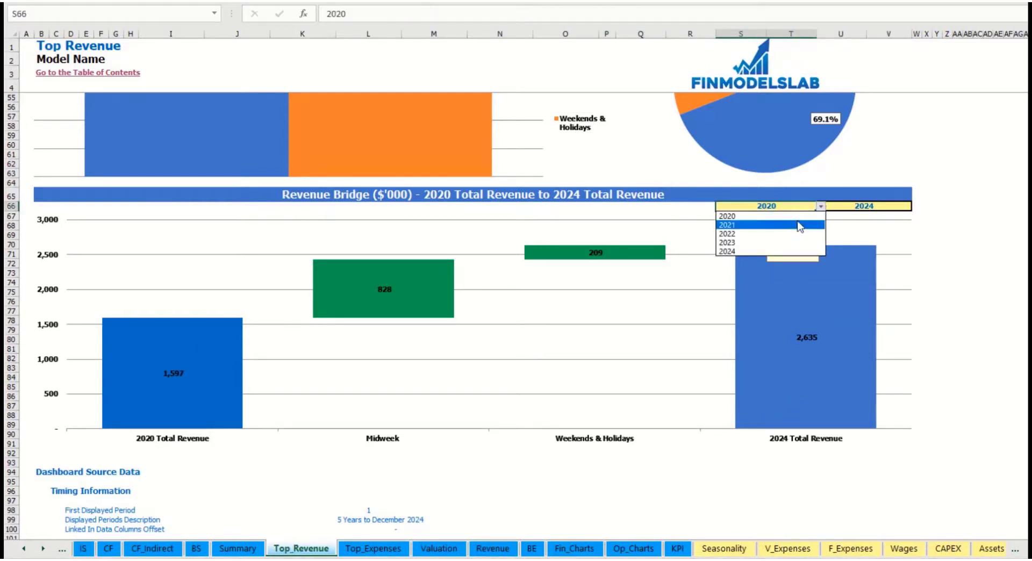
left_click(799, 224)
left_click(909, 206)
left_click(914, 206)
left_click(909, 206)
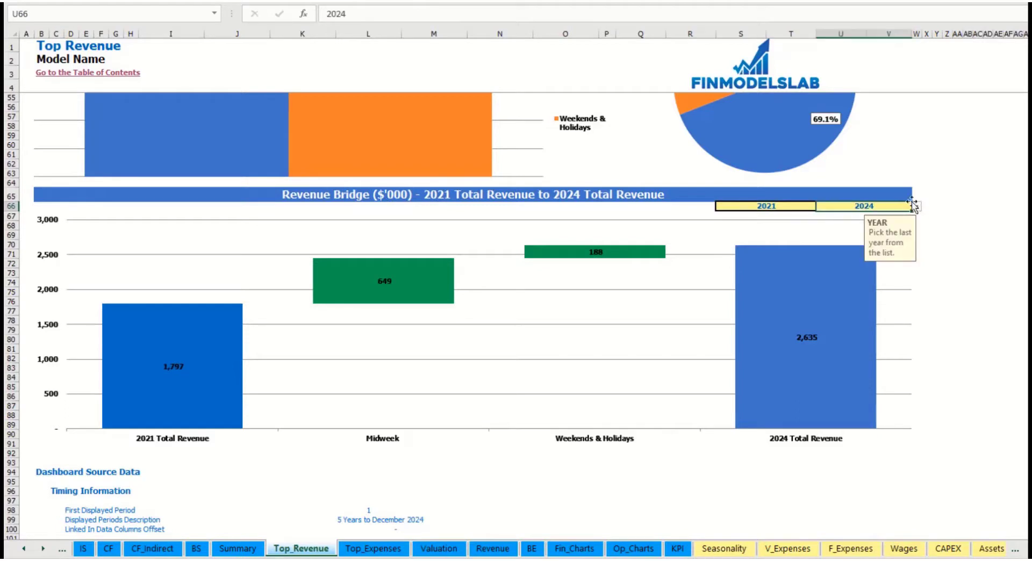
left_click(916, 207)
left_click(886, 243)
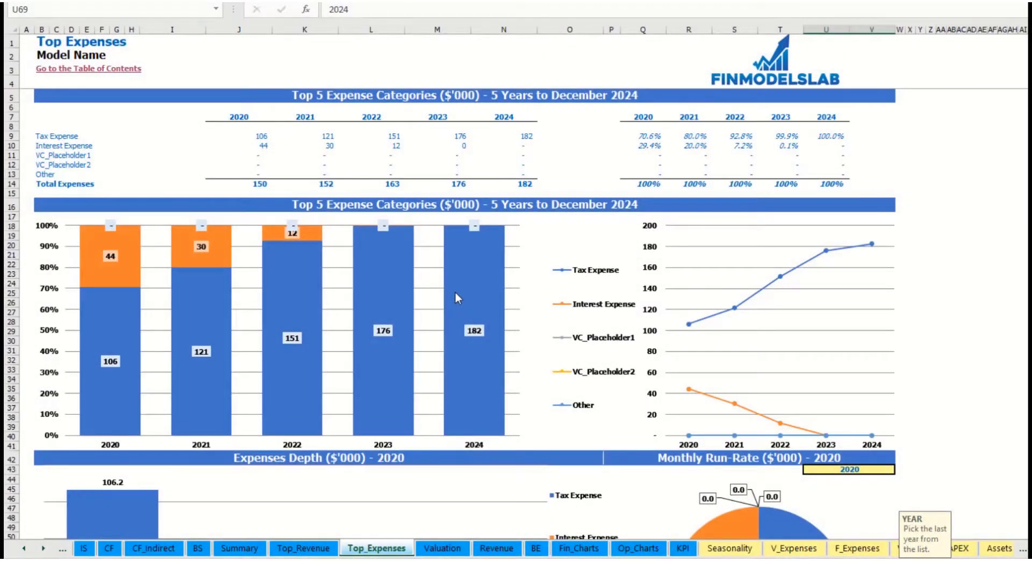
Examine the top five expense categories and their 2020 to 2024 charts in the Top Expenses report
left_click_drag(39, 138, 94, 164)
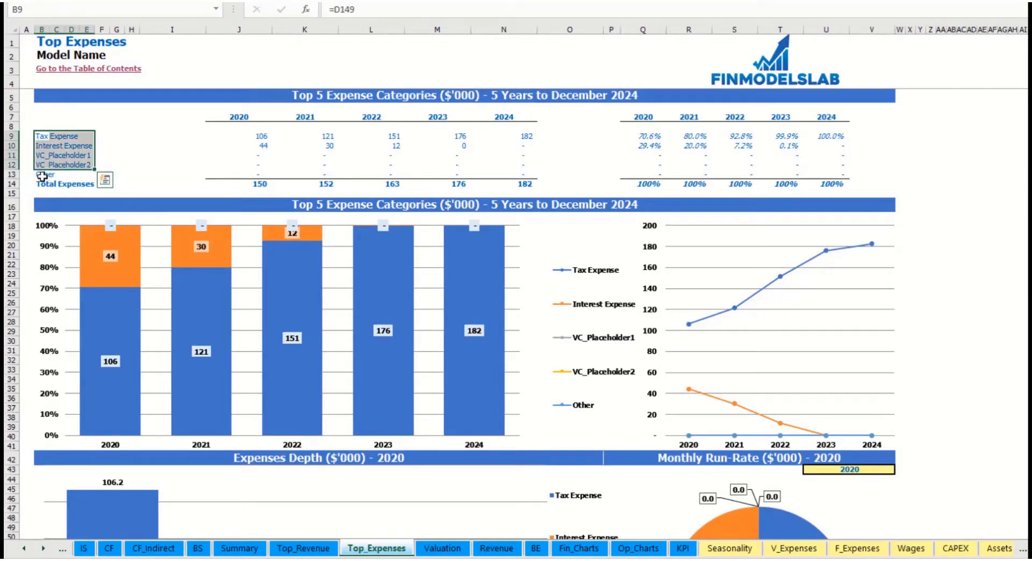
left_click(39, 175)
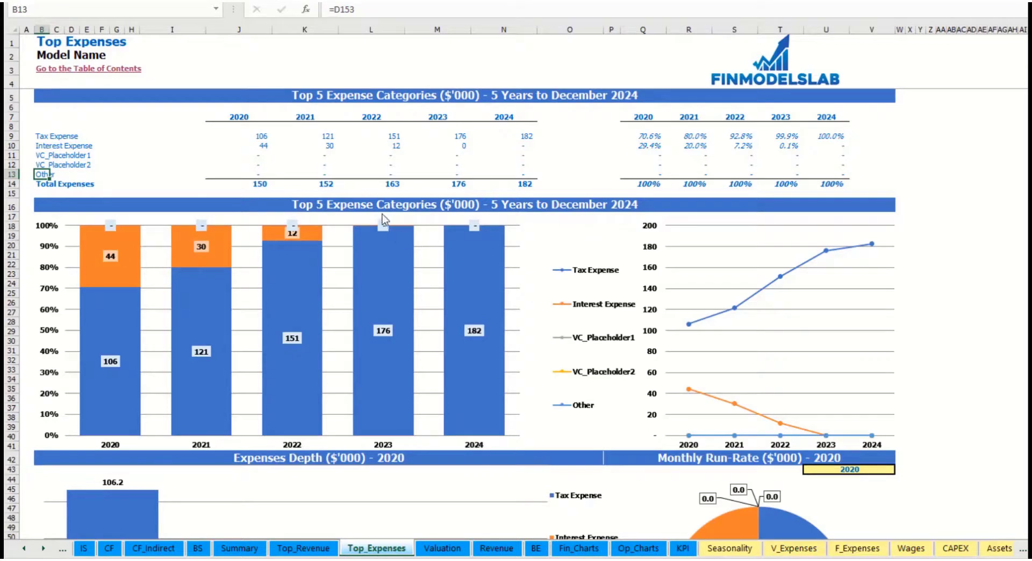
scroll(386, 205, "down", 3)
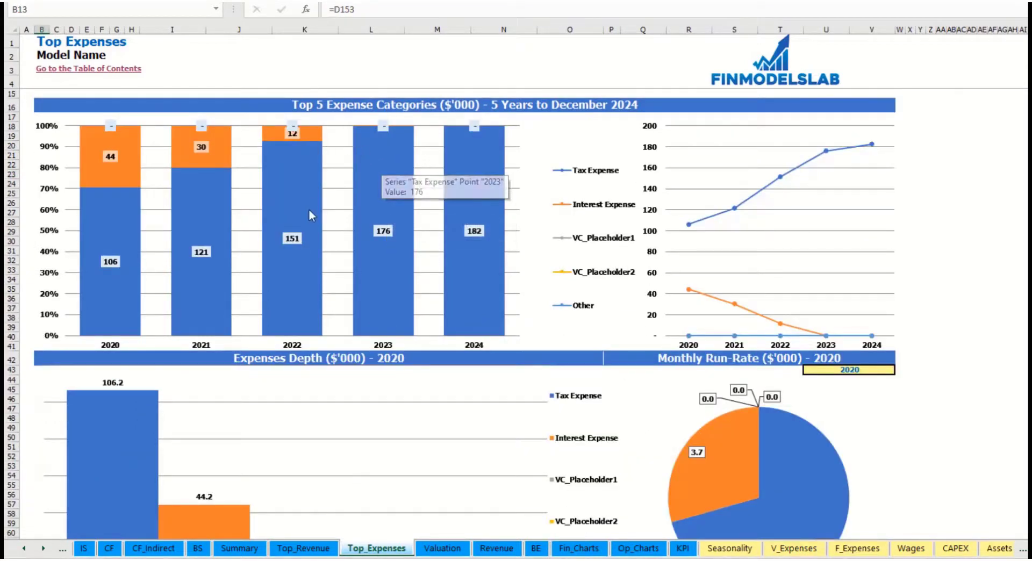
scroll(336, 241, "down", 3)
scroll(365, 289, "down", 3)
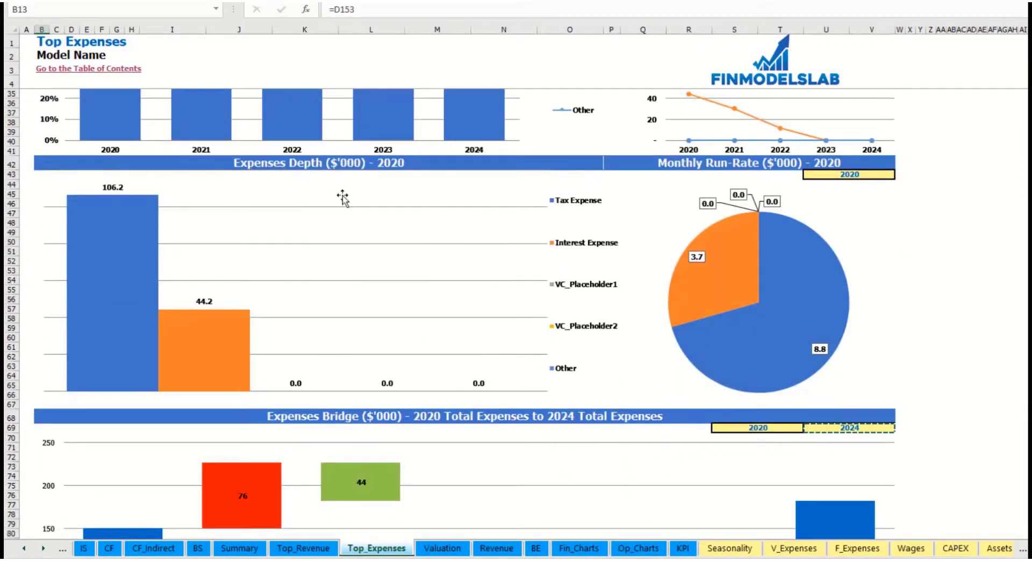
Set the year for the Expenses Depth and Monthly Run-Rate charts to 2022 and view the Expenses Bridge
left_click(876, 174)
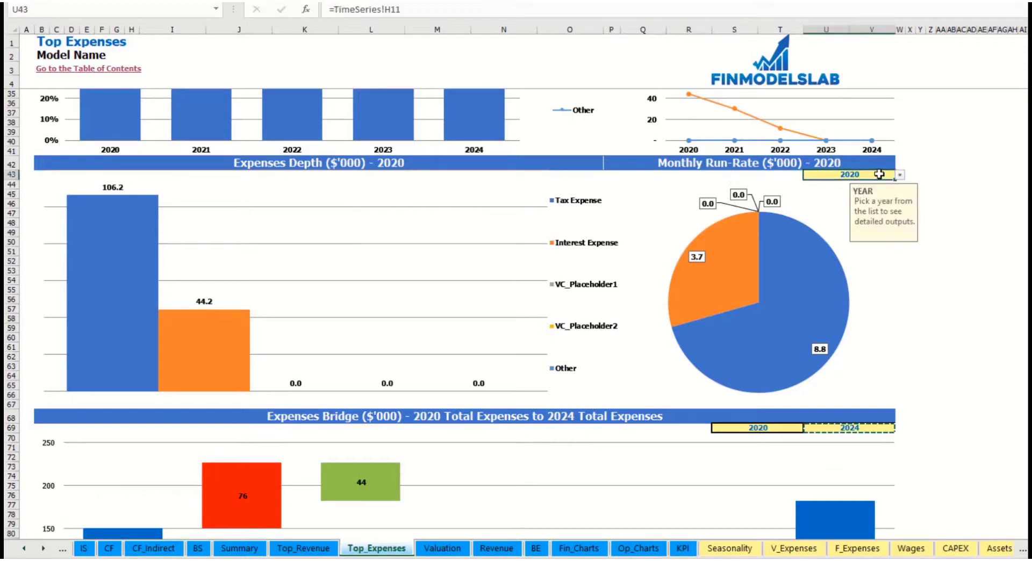
left_click(899, 175)
left_click(877, 203)
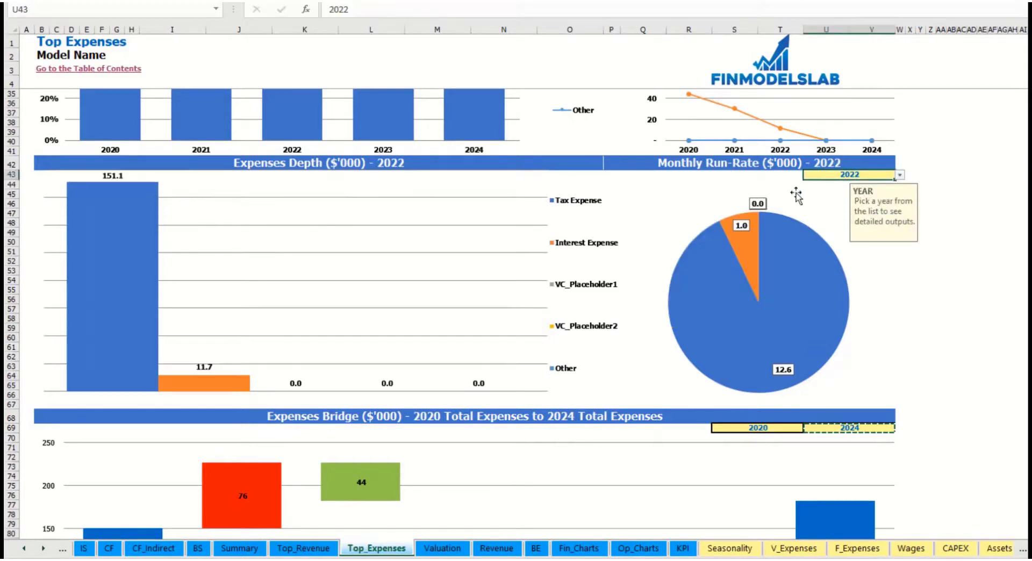
scroll(525, 336, "down", 7)
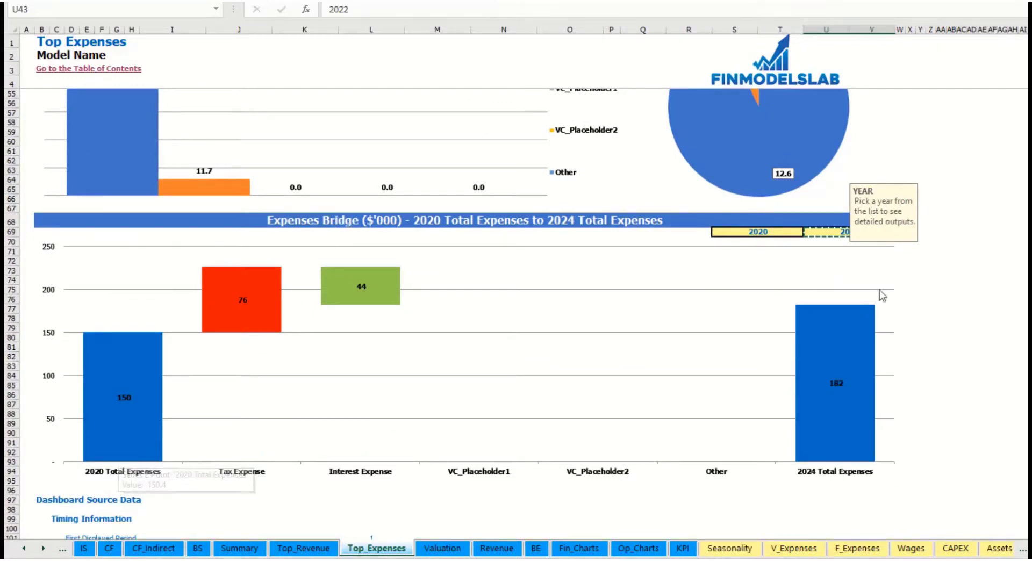
left_click(951, 290)
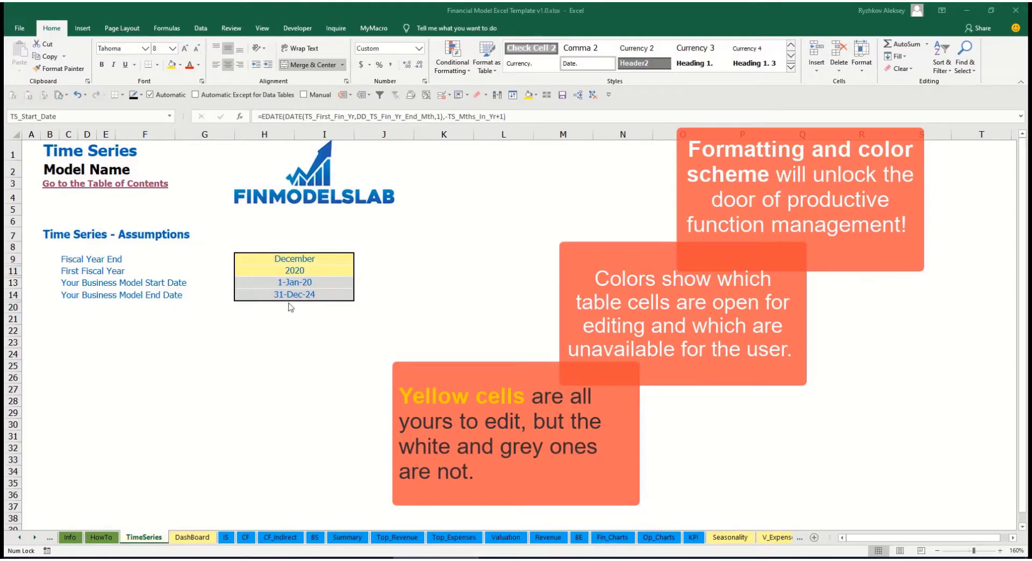
Look through the workbook's color-coded sheets, from the input and report sheets to the grey calculation sheets
left_click(34, 537)
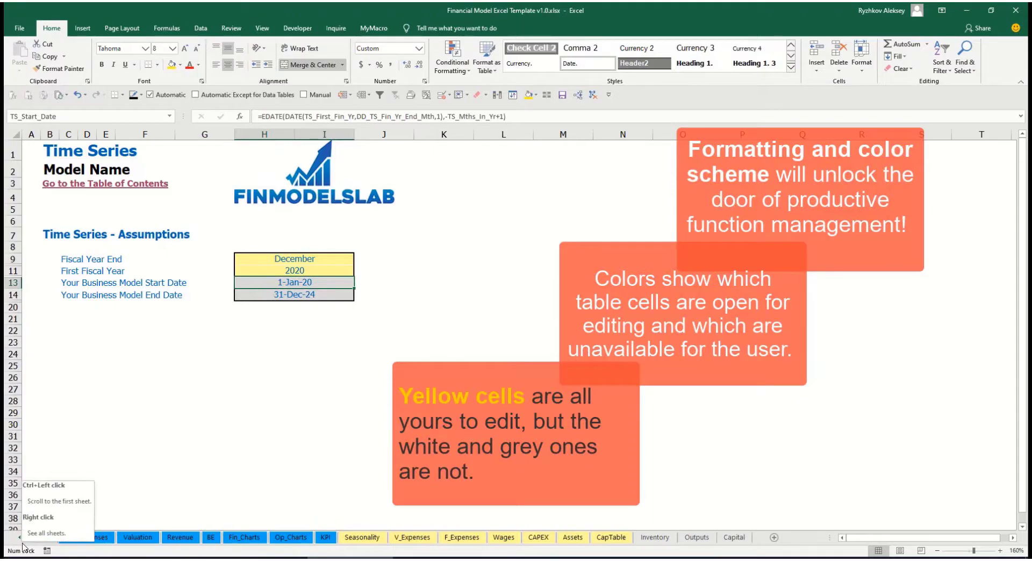
left_click(22, 542)
left_click(22, 544)
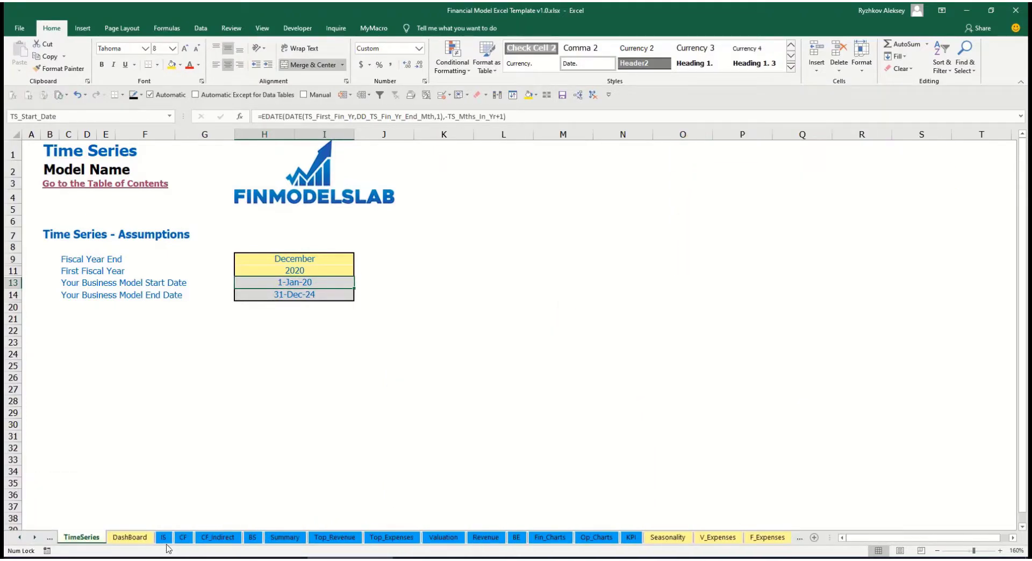
left_click(35, 538)
left_click(35, 537)
left_click(35, 537)
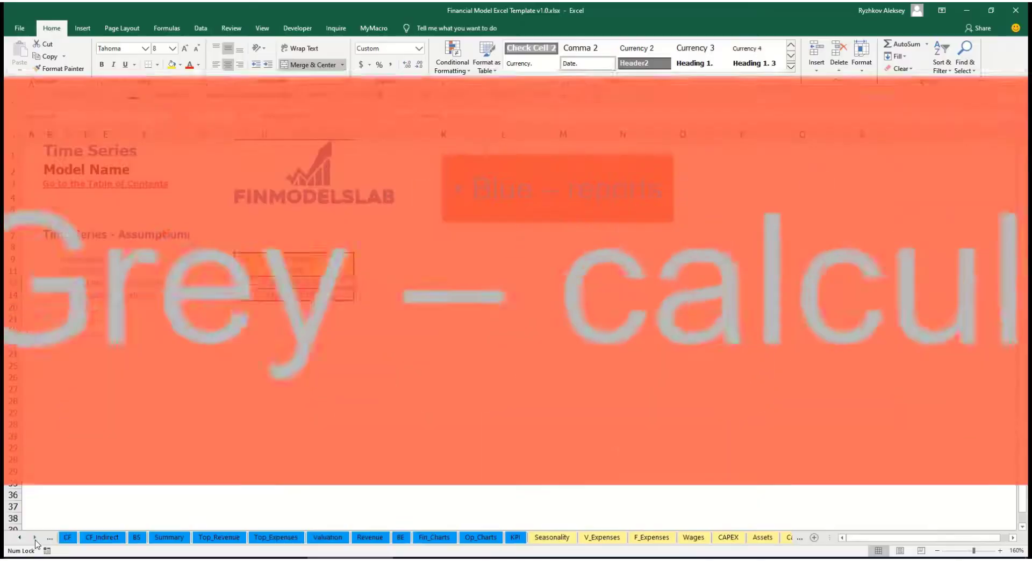
left_click(35, 538)
left_click(34, 539)
left_click(35, 539)
left_click(35, 539)
left_click(35, 539)
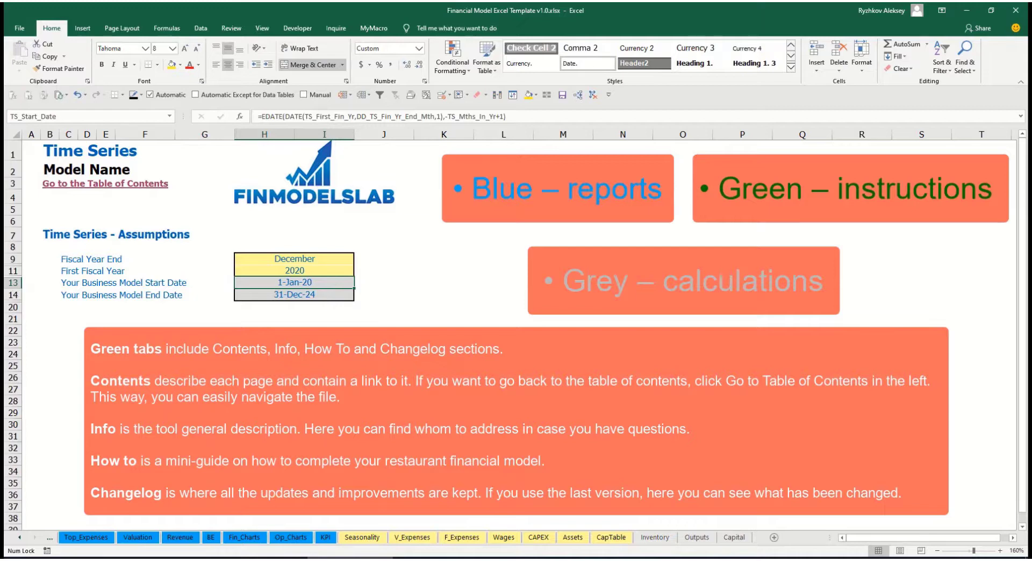
Go to the table of contents, follow its Financial Statements Summary link, and return to the contents
left_click(19, 542)
left_click(19, 542)
left_click(19, 541)
left_click(19, 541)
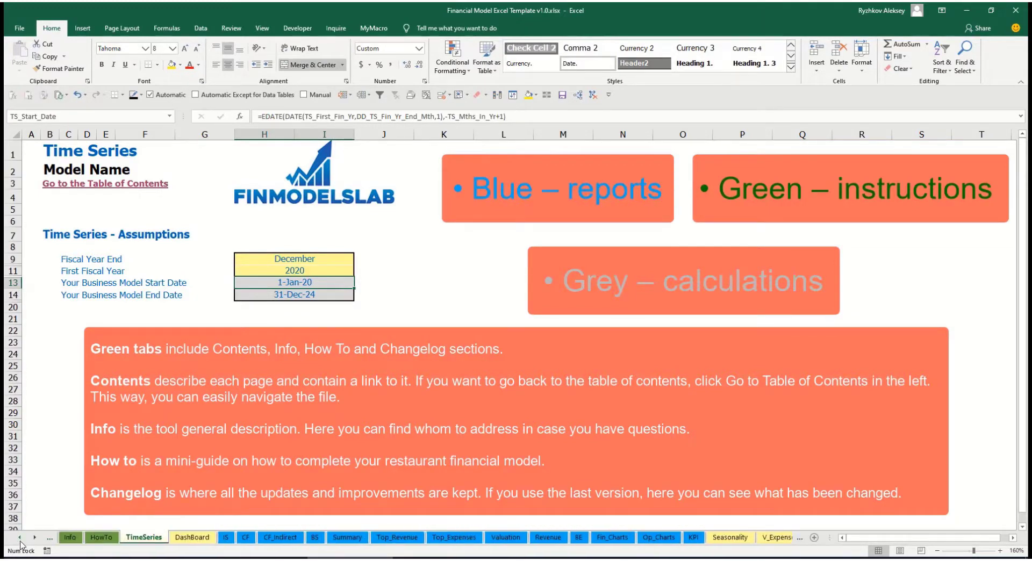
left_click(20, 541)
left_click(20, 541)
left_click(20, 542)
left_click(20, 542)
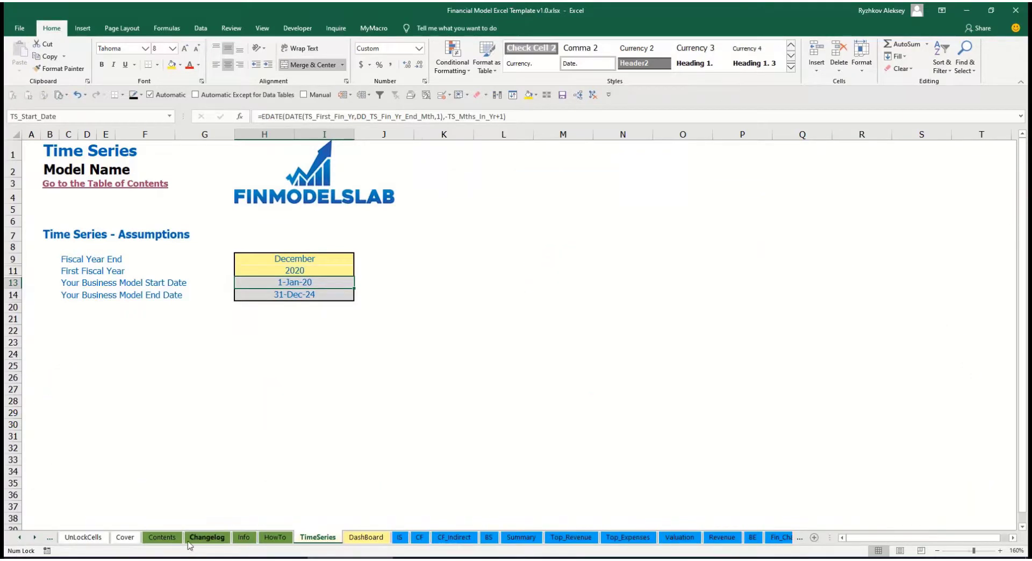
left_click(173, 538)
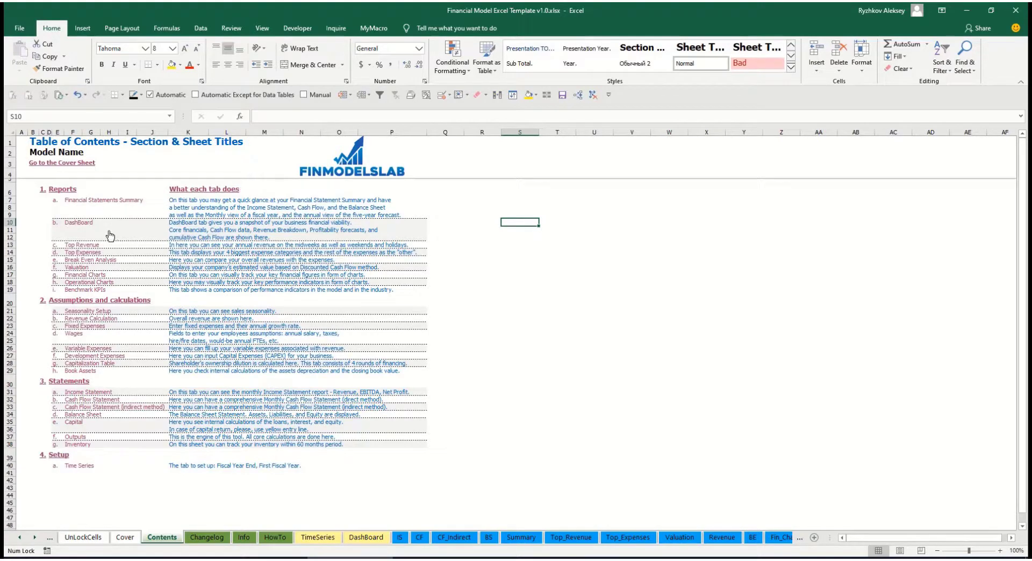
left_click(97, 203)
left_click(37, 166)
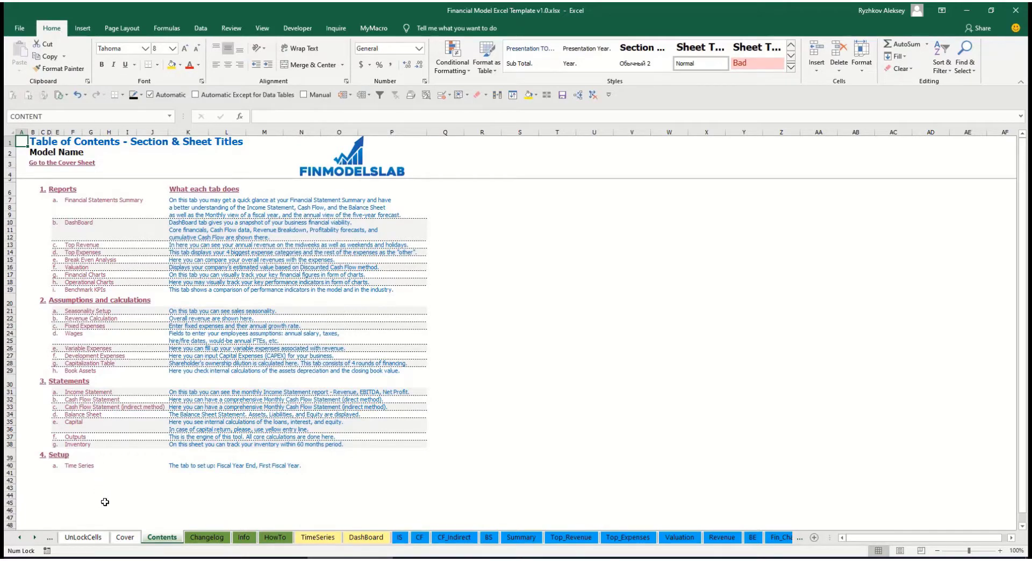
Read through the How To guide, from the overall business model principles to the Book Assets section
left_click(275, 537)
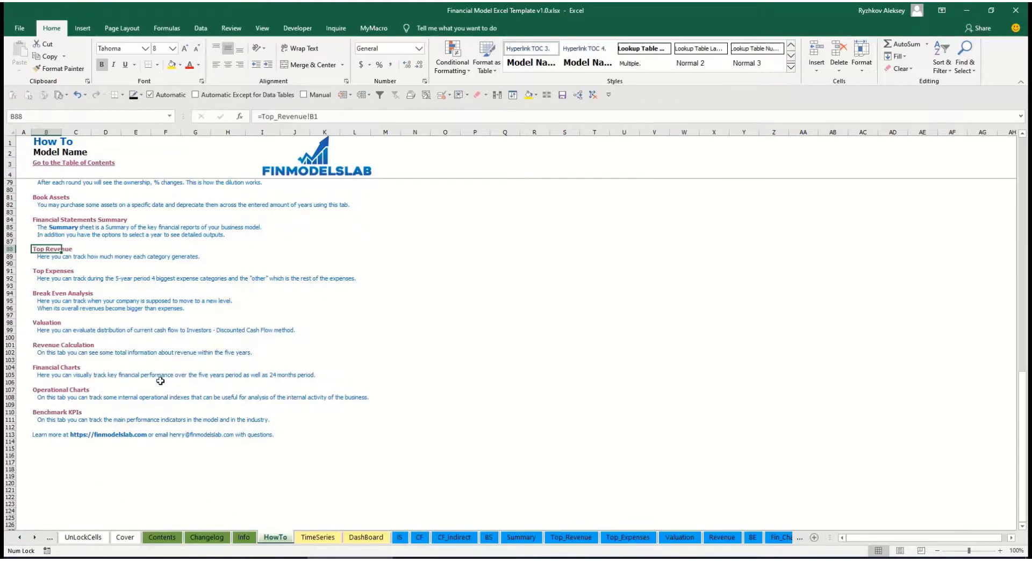
scroll(112, 294, "up", 20)
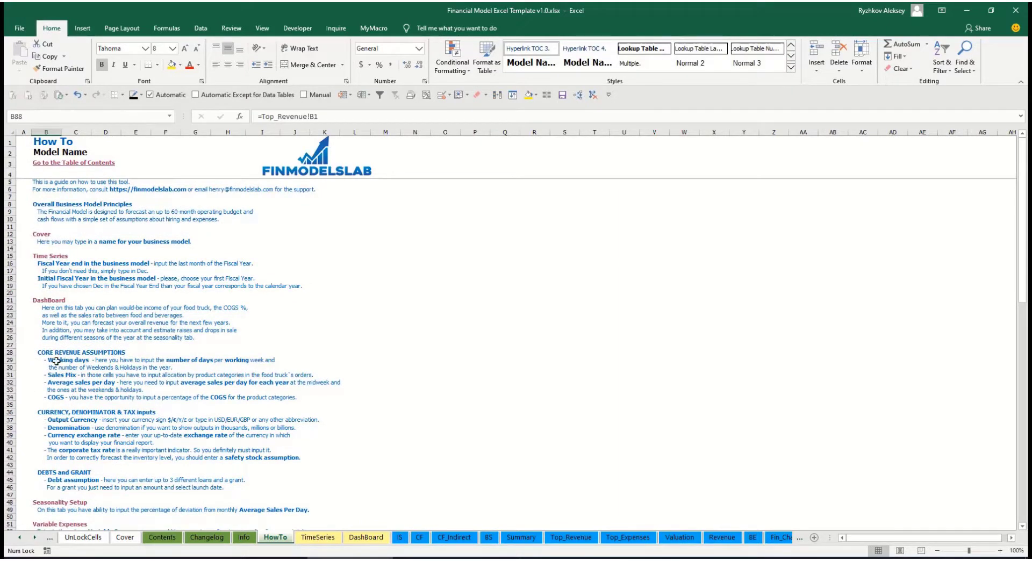
scroll(58, 360, "down", 3)
scroll(64, 399, "down", 3)
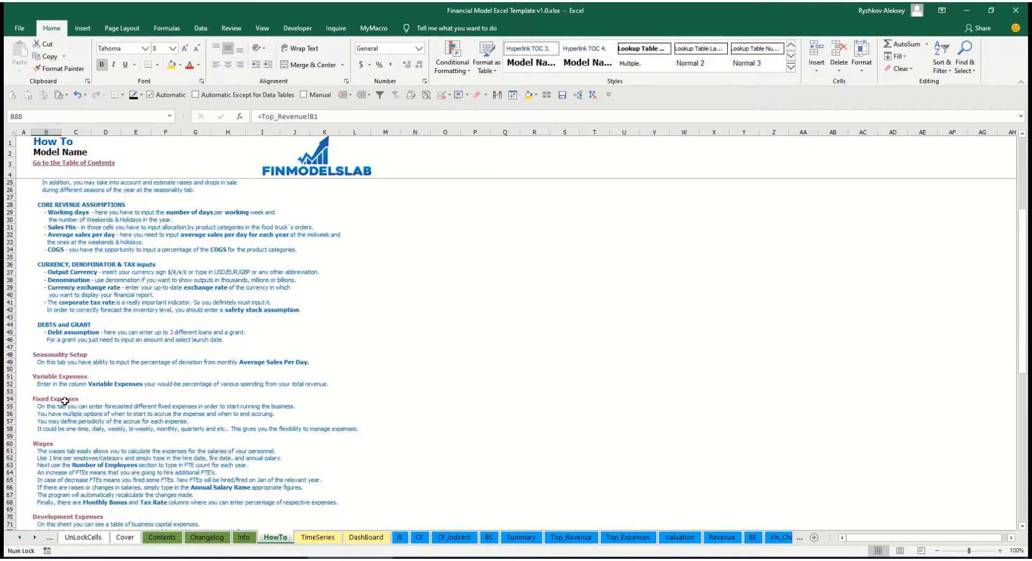
scroll(55, 425, "down", 6)
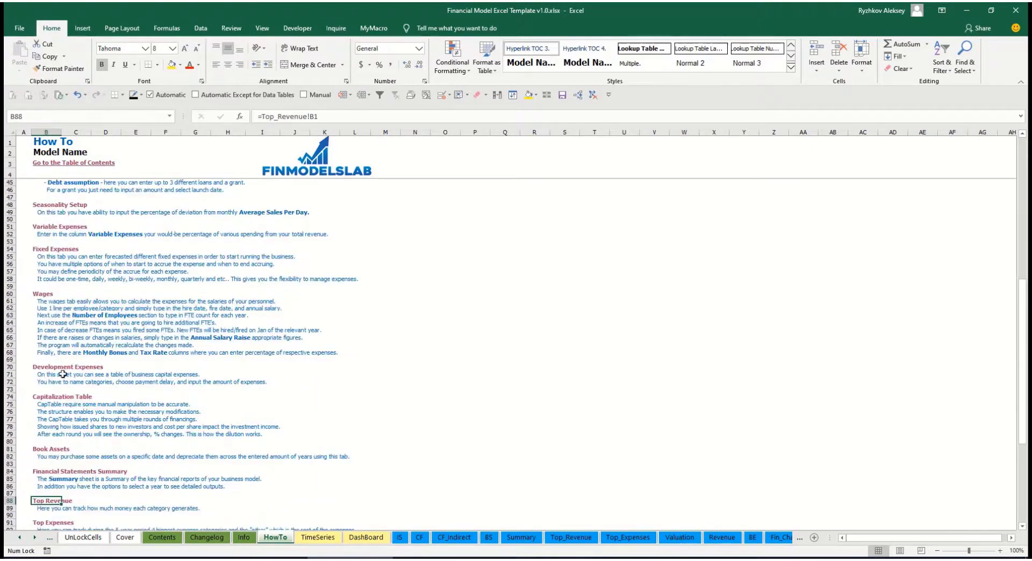
scroll(63, 374, "up", 12)
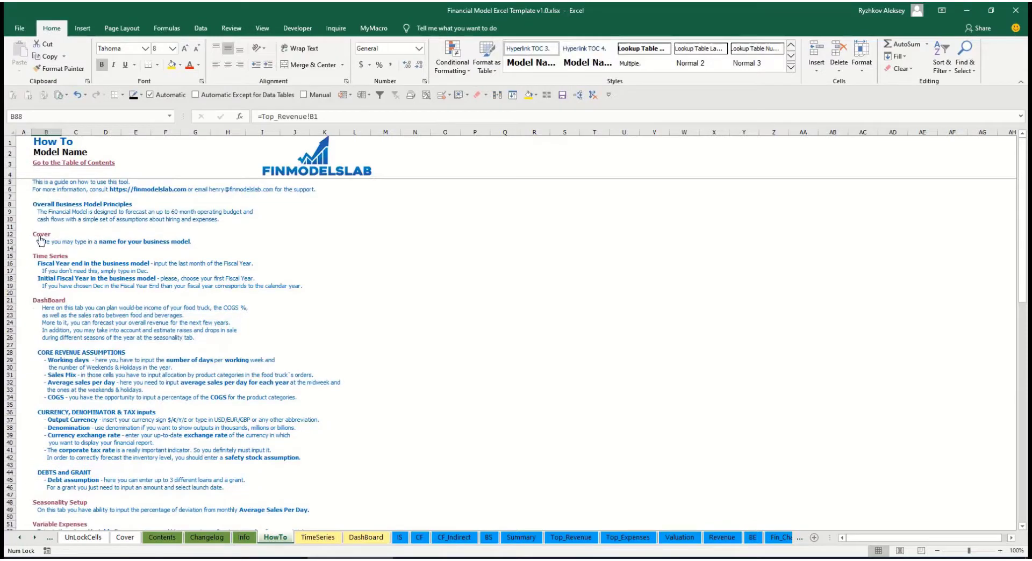
scroll(48, 309, "down", 9)
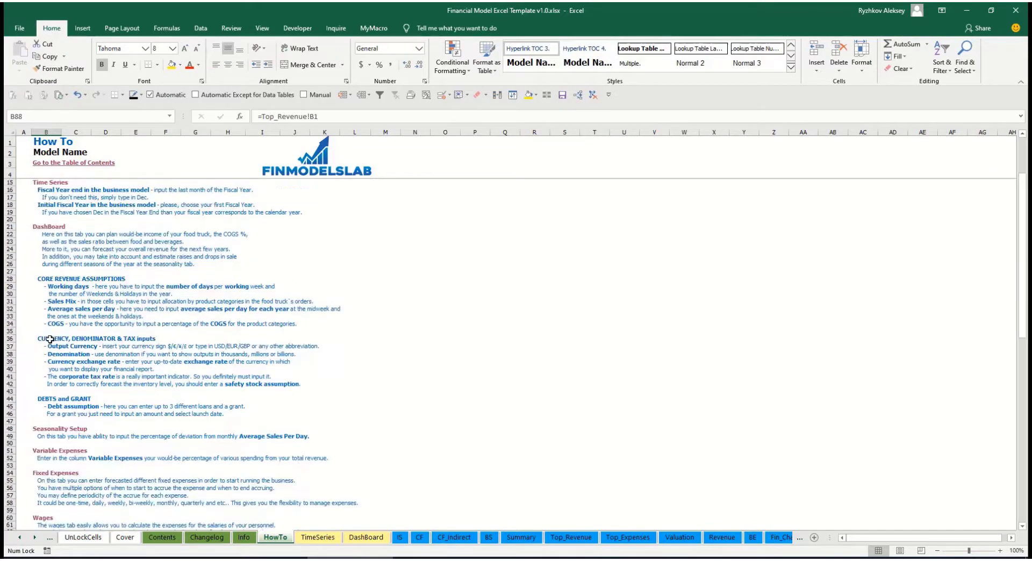
scroll(53, 308, "down", 3)
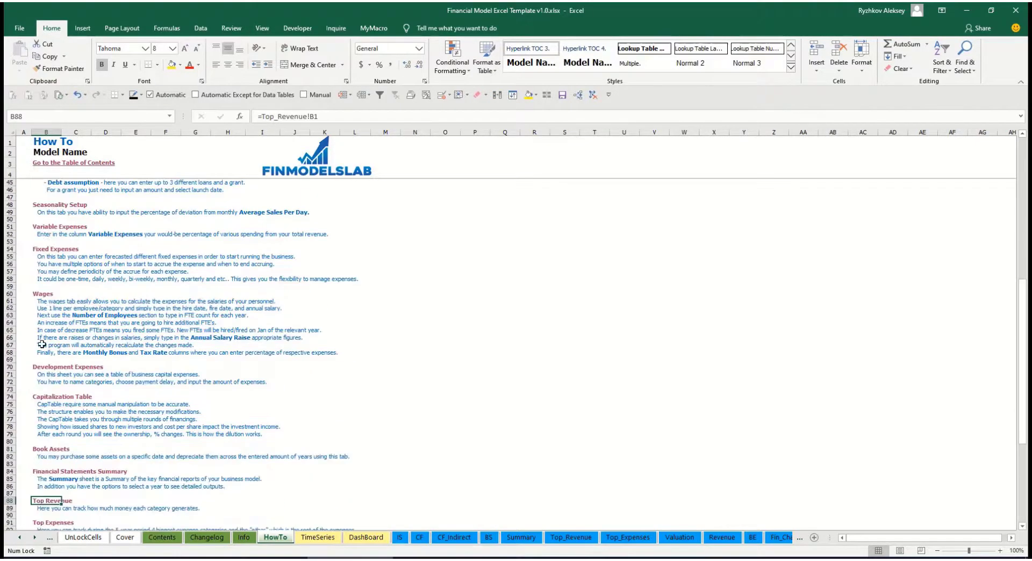
left_click(41, 452)
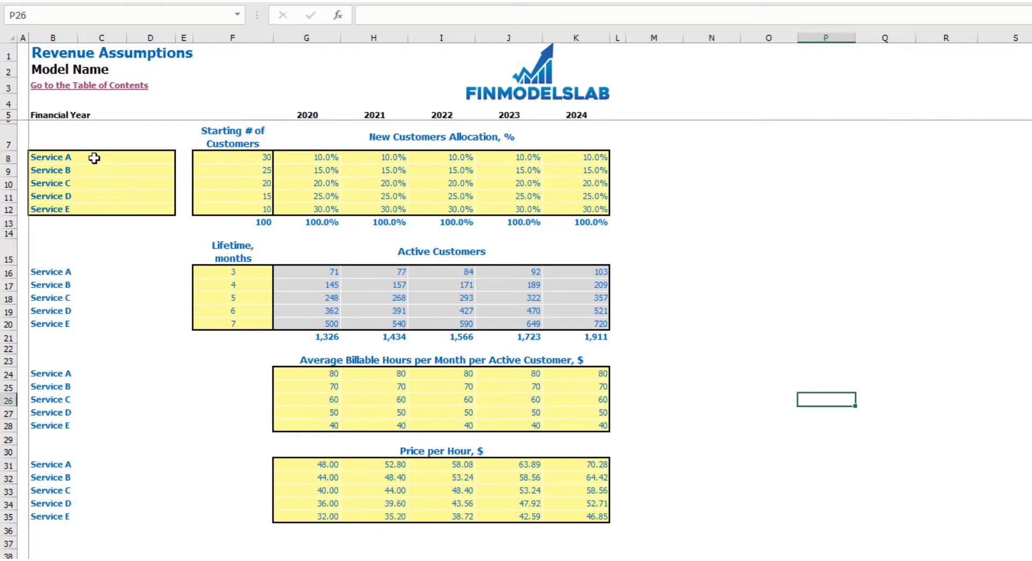
Rename Service A as Offering 1 in the services list of the Revenue Assumptions
left_click_drag(94, 159, 101, 205)
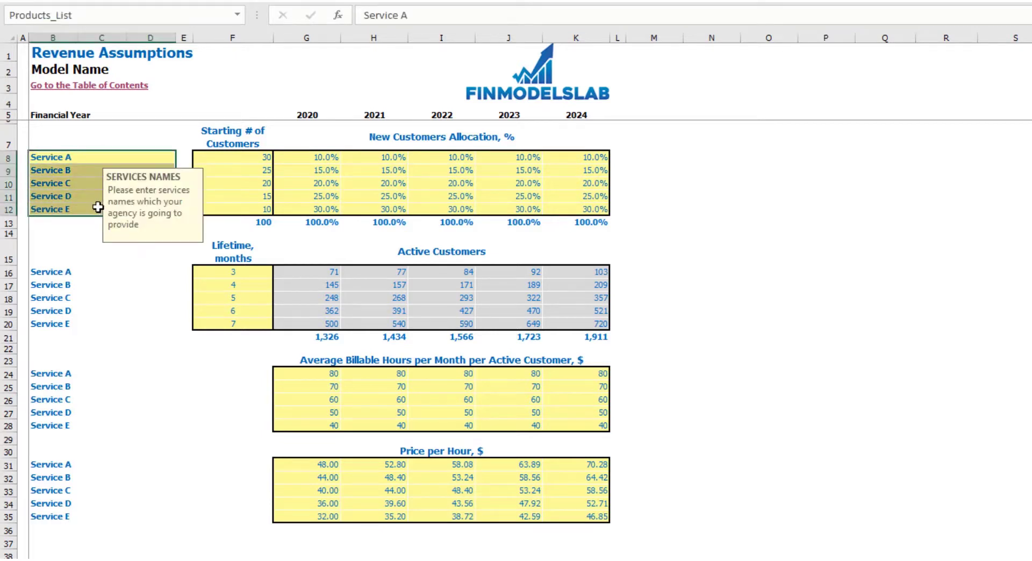
left_click(59, 159)
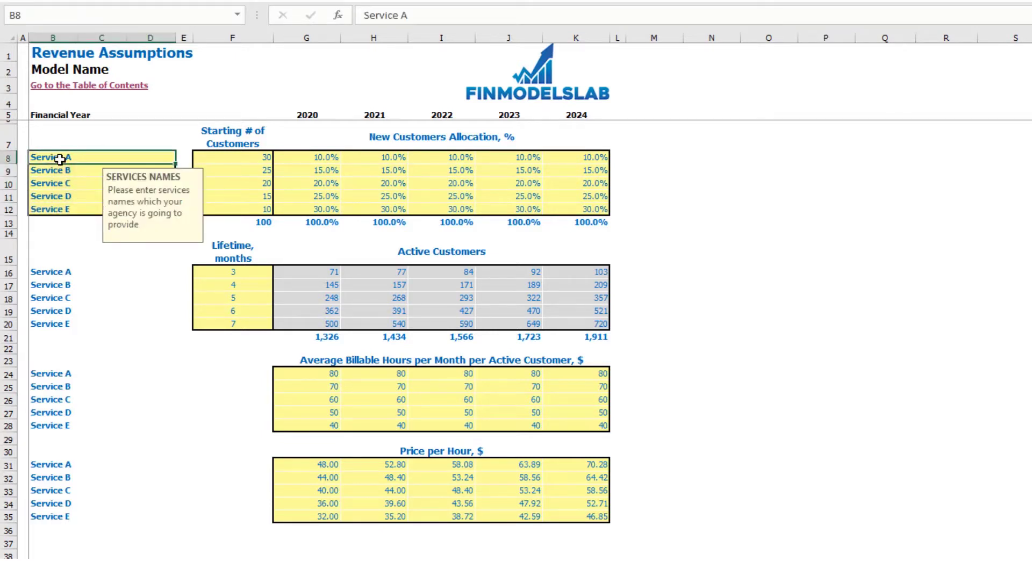
type("Offering")
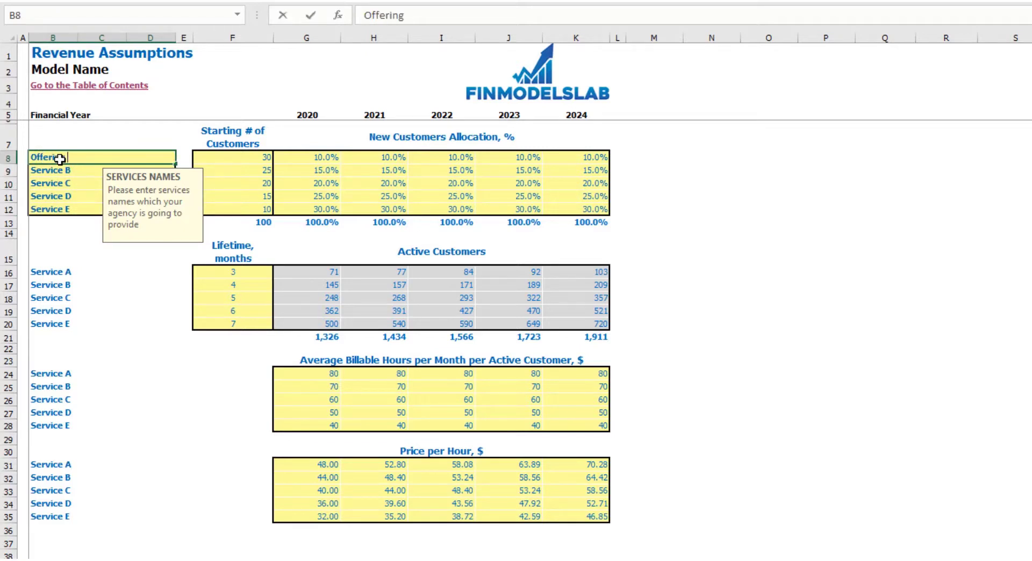
type(" 1")
key("Return")
left_click(71, 223)
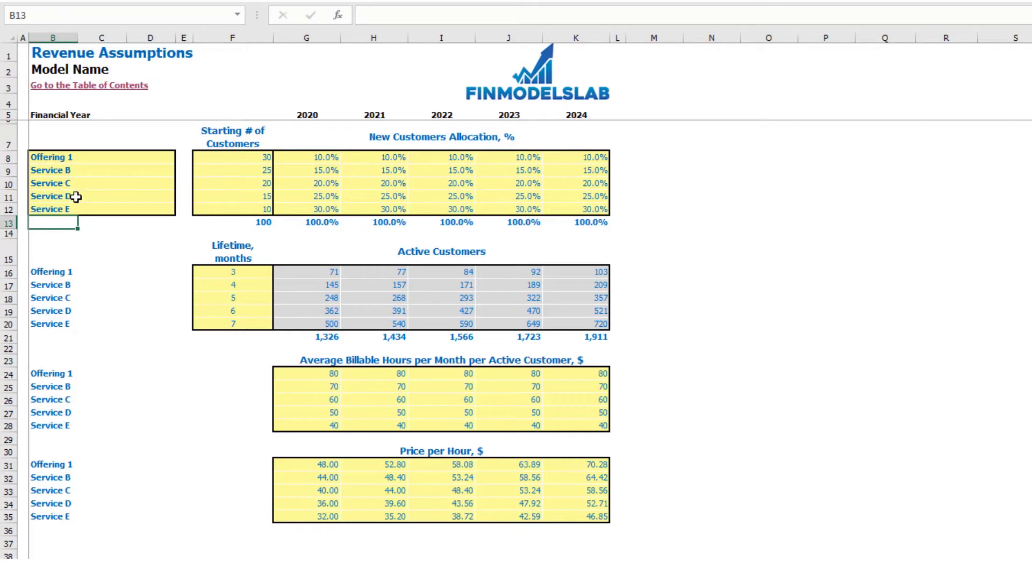
Clear the names, starting customers and new customer allocations of Service D and Service E
left_click_drag(81, 196, 583, 209)
key("Delete")
left_click(769, 170)
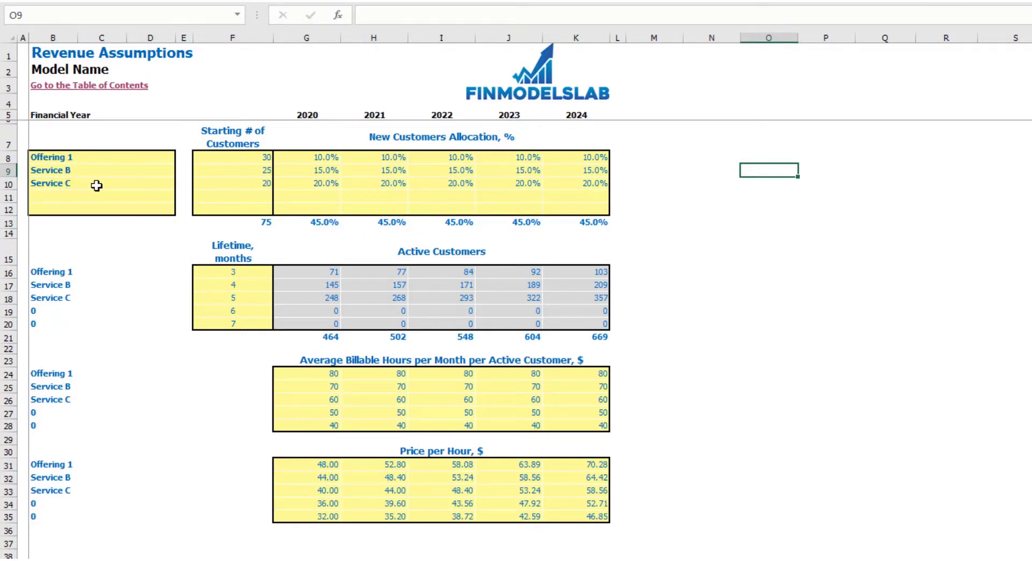
Undo the clearing of the Service D and E rows and the renaming of the first service
key("ctrl+z")
key("ctrl+z")
left_click(732, 224)
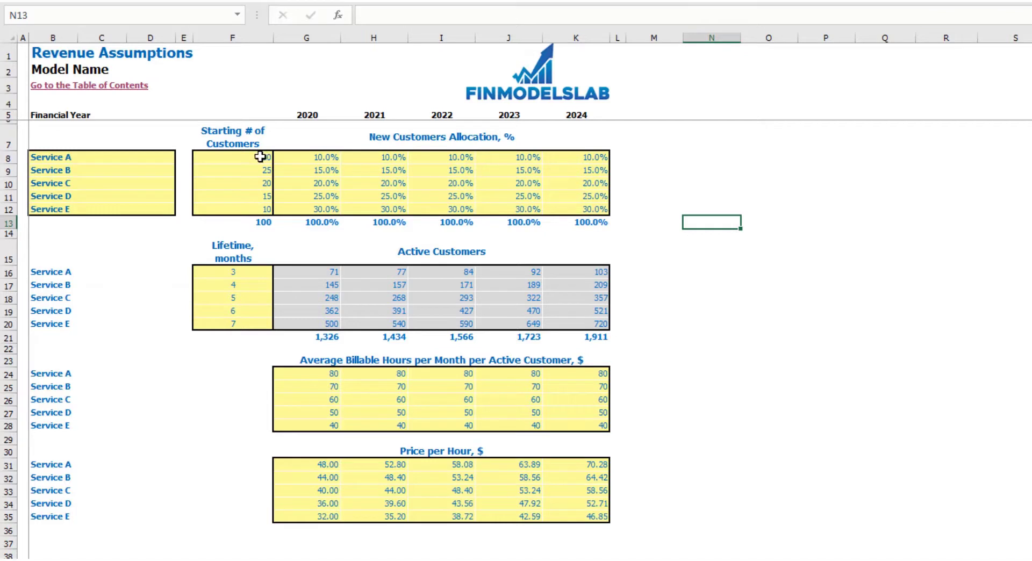
Set the starting number of customers to 50 for Service A and 60 for Service B
left_click(240, 161)
type("50")
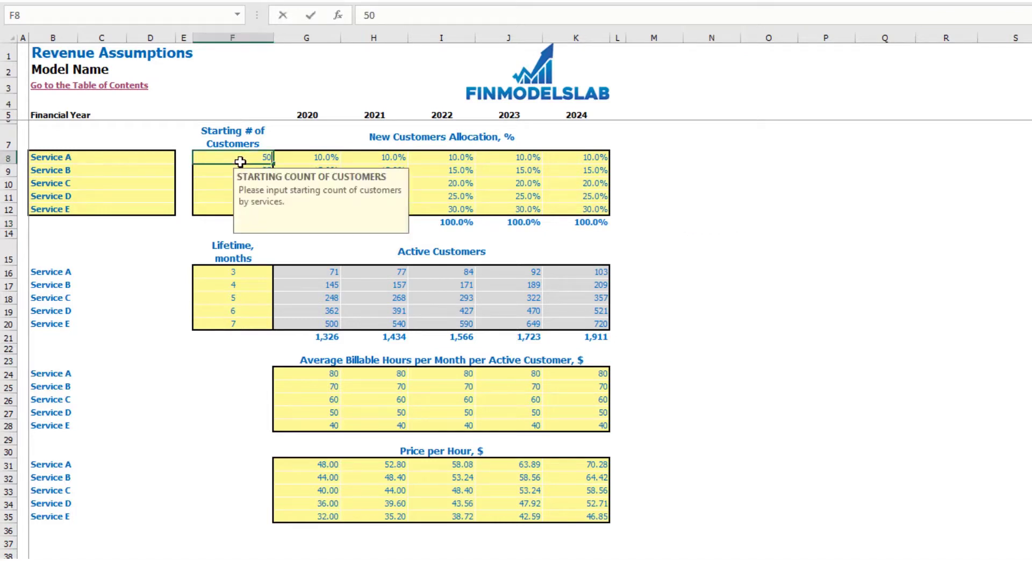
key("Return")
type("60")
key("Return")
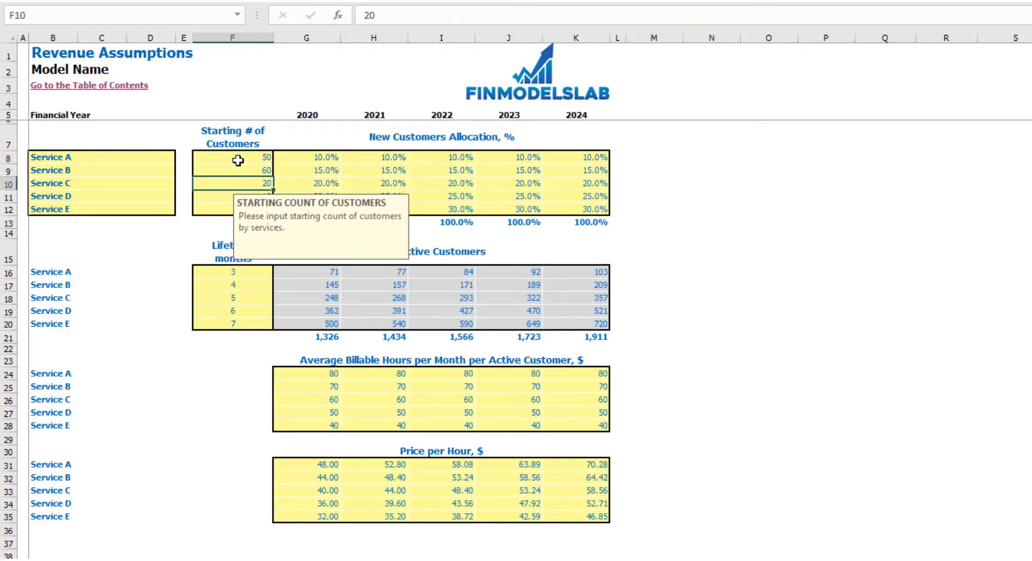
Clear the starting number of customers for all five services and check their total
left_click_drag(235, 159, 217, 205)
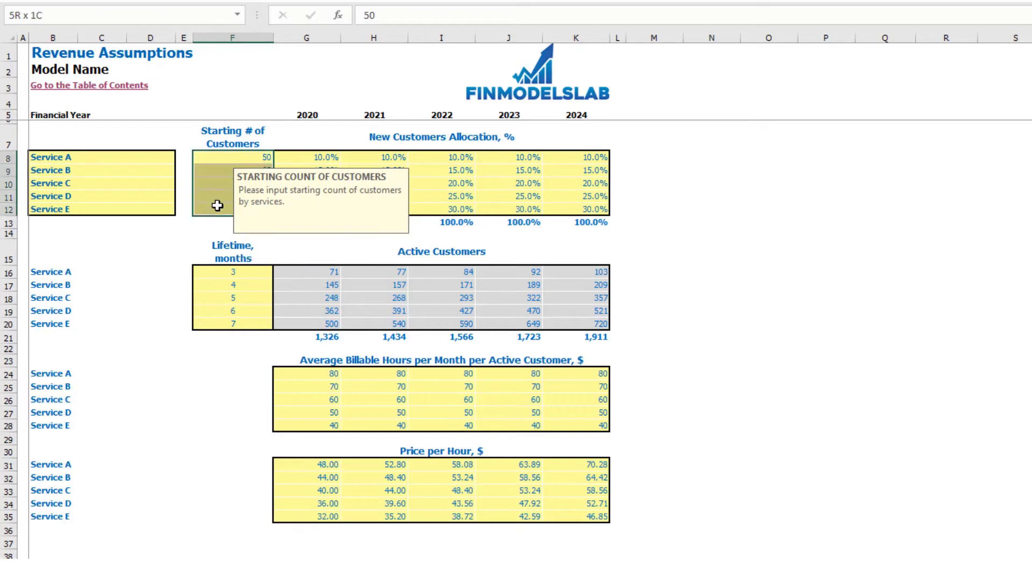
key("Delete")
left_click(908, 170)
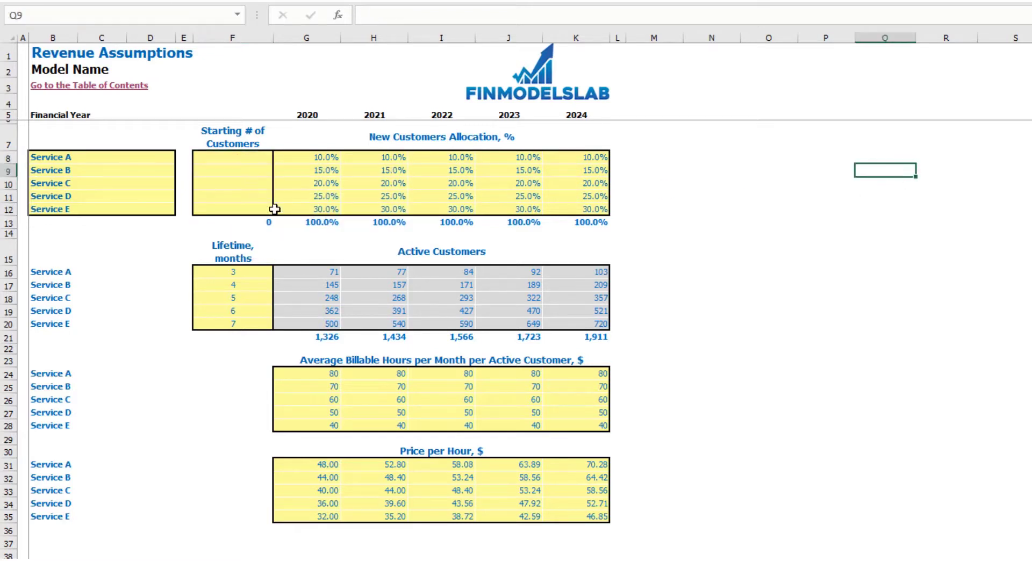
left_click(262, 220)
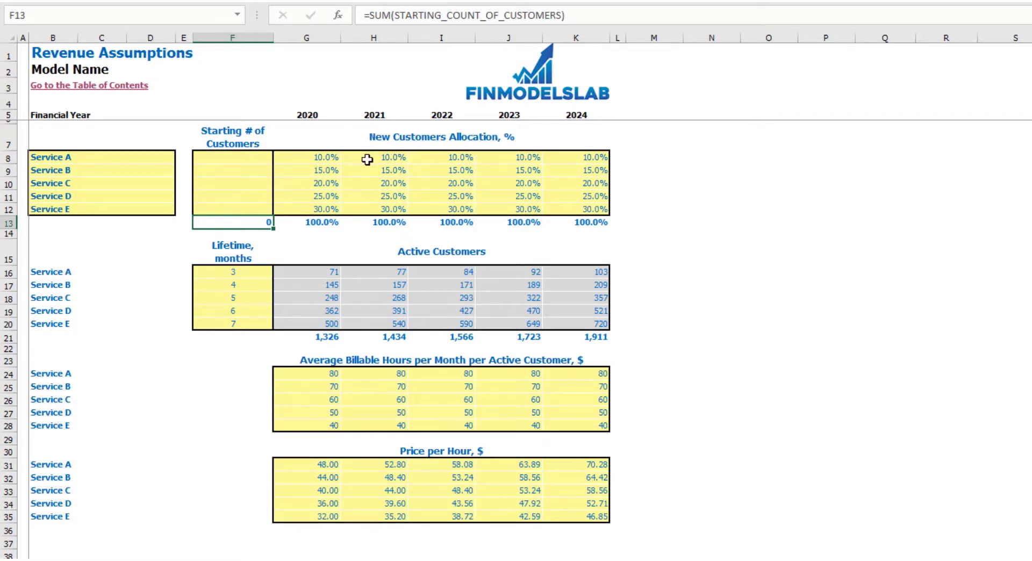
Set Service A's new customer allocation to 10% for 2020, 15% for 2021 and 20% for 2022
left_click(329, 157)
left_click_drag(329, 157, 604, 207)
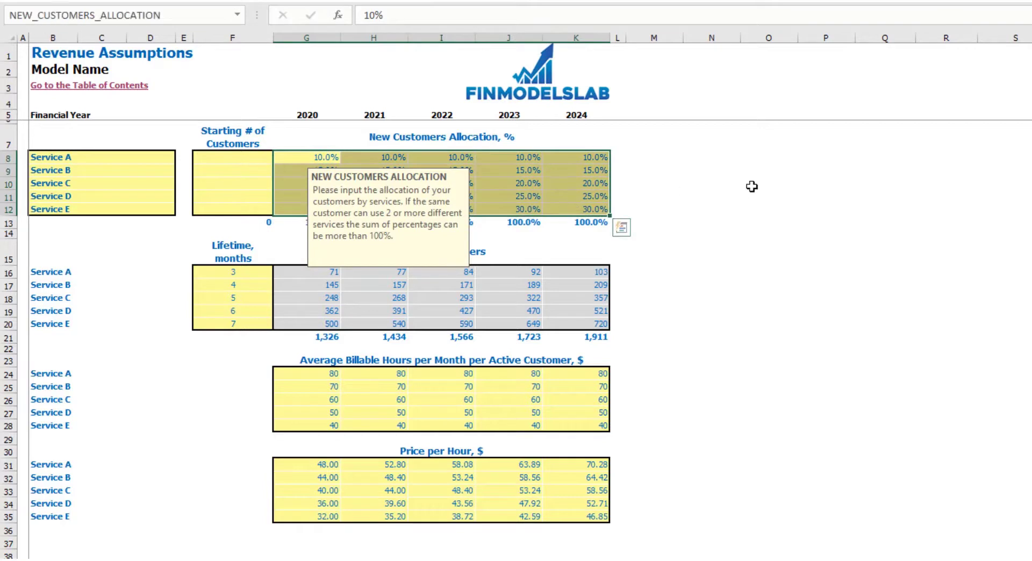
left_click(768, 182)
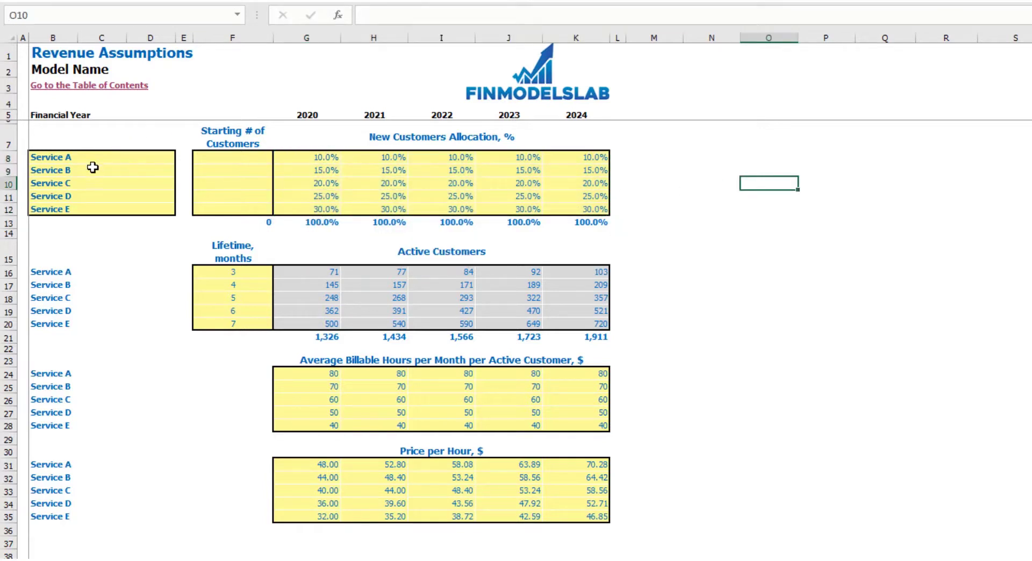
left_click(337, 158)
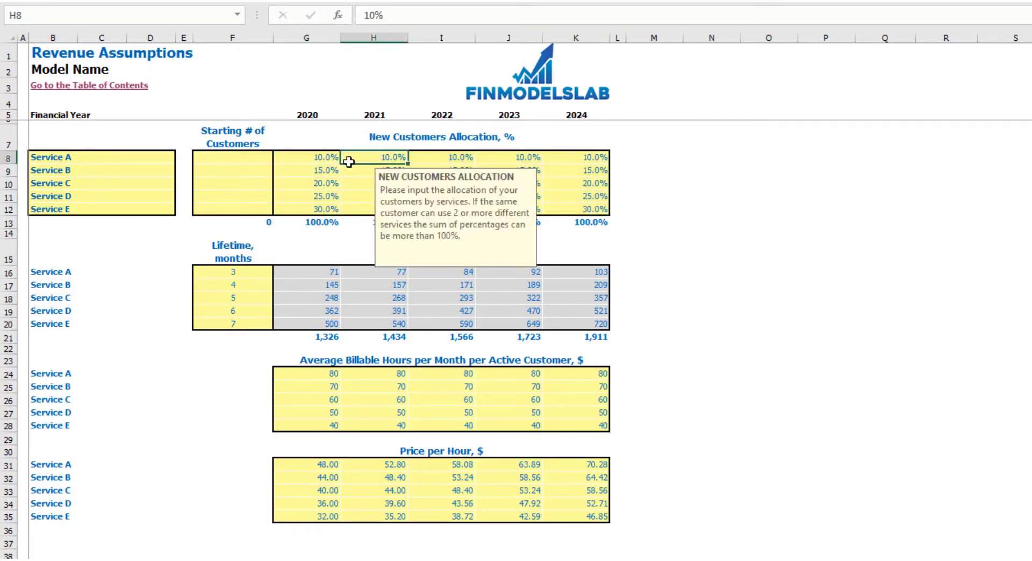
type("10")
key("Tab")
type("15")
key("Tab")
type("20")
key("Return")
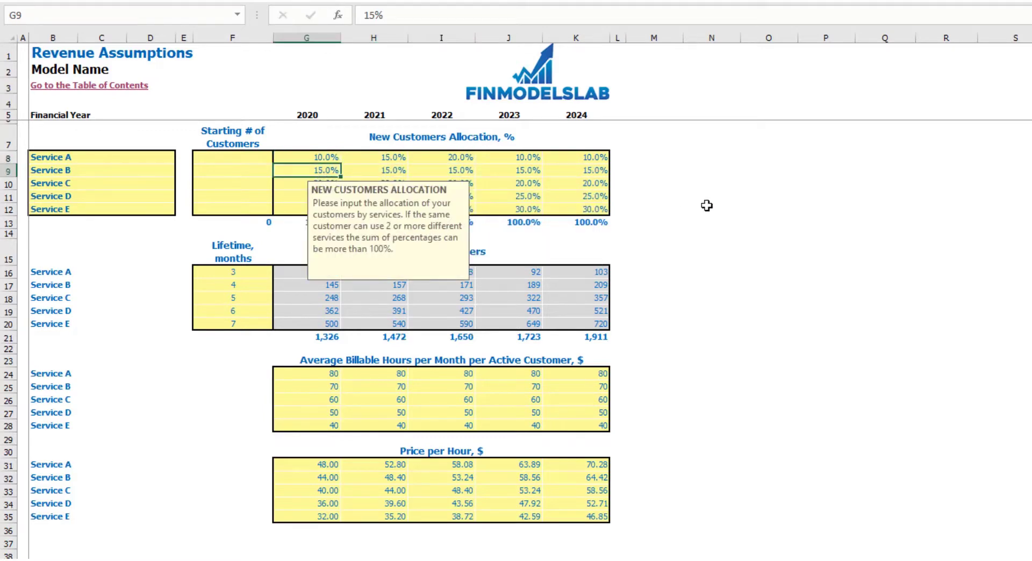
left_click(710, 209)
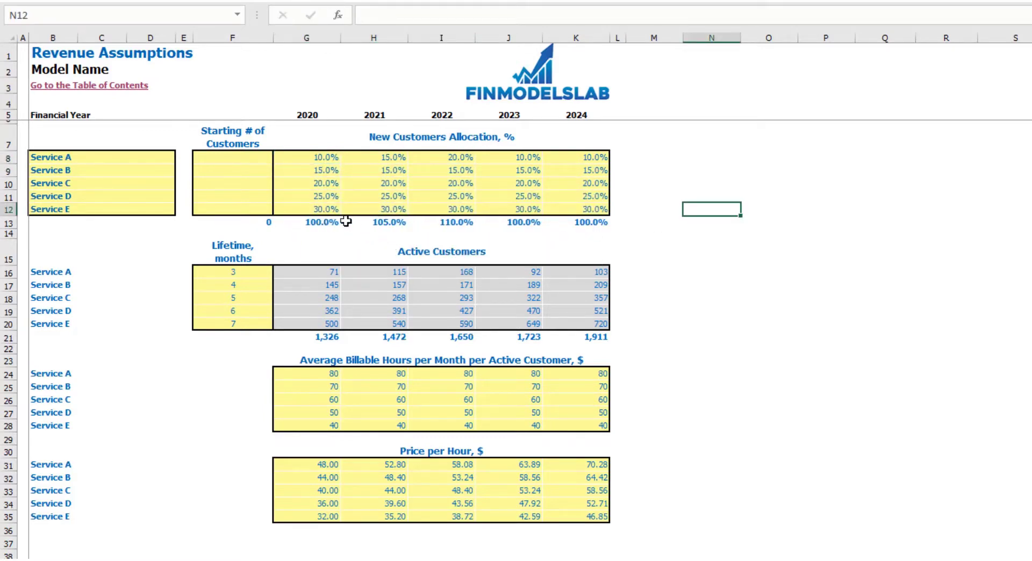
Set Service E's new customer allocation to 25% for 2021 and 20% for 2022, checking the yearly allocation totals
left_click_drag(312, 223, 592, 225)
left_click(710, 209)
left_click(402, 209)
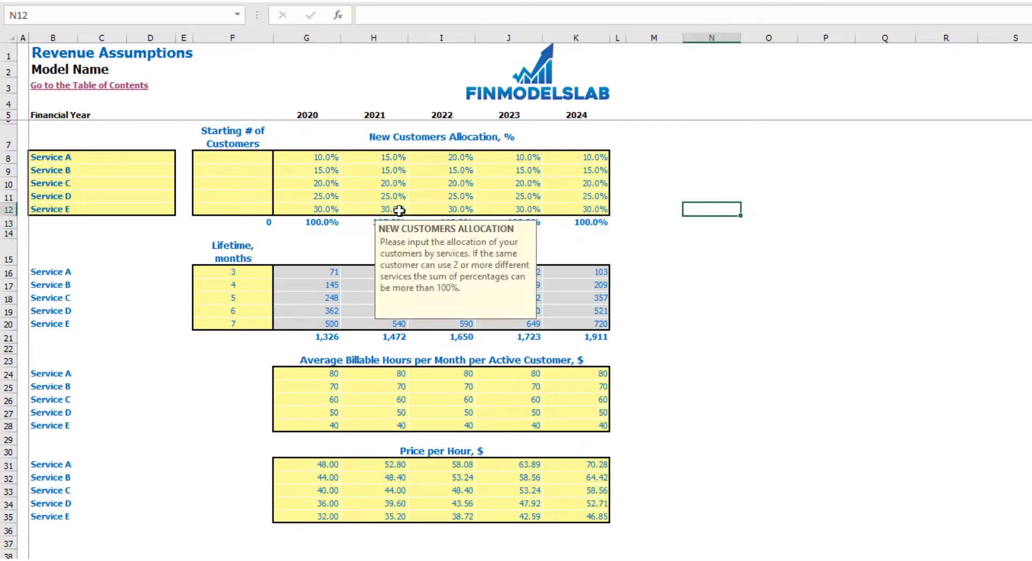
type("25")
key("Tab")
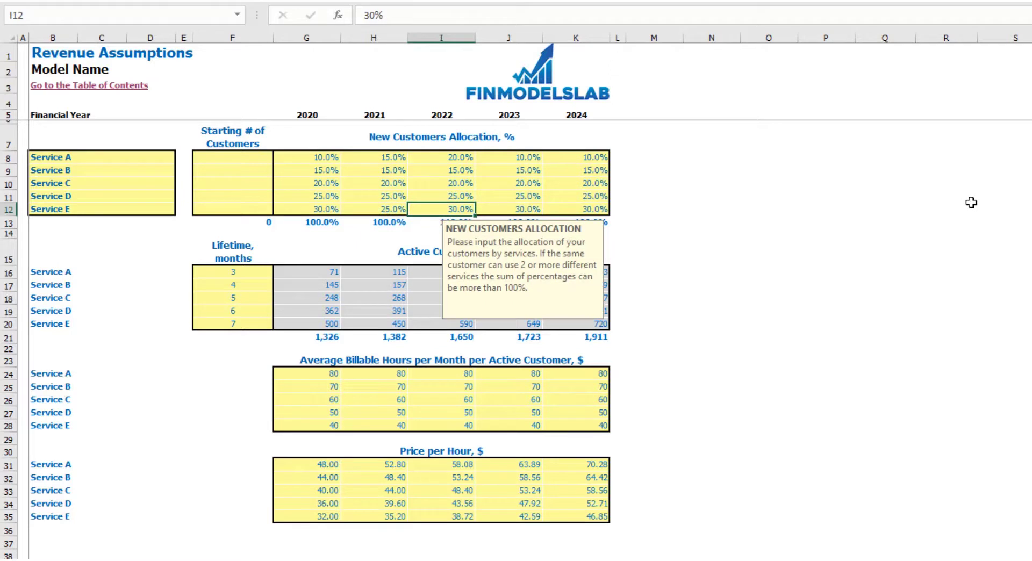
type("20")
key("Return")
left_click(970, 201)
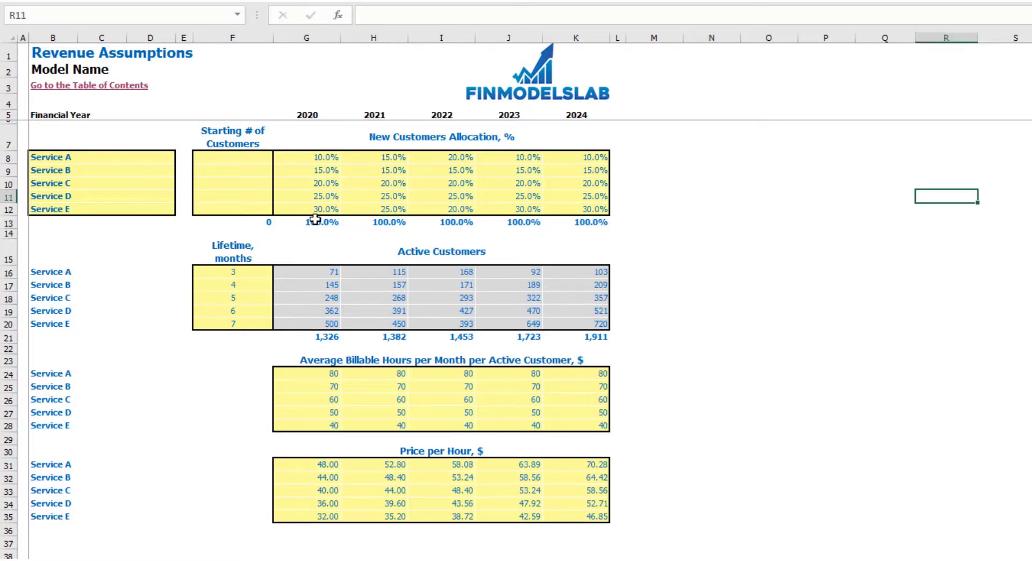
left_click_drag(315, 219, 573, 223)
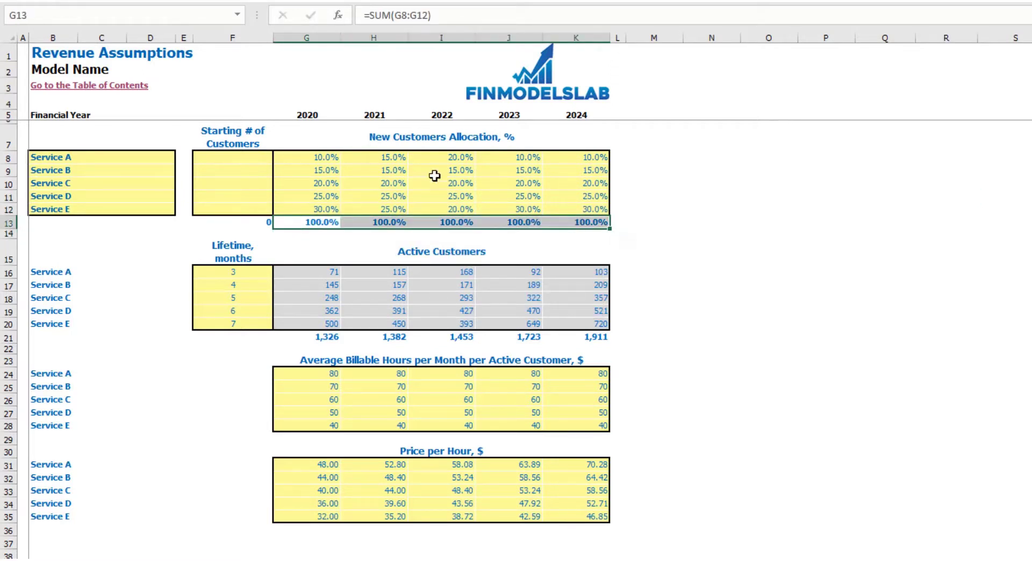
left_click(700, 209)
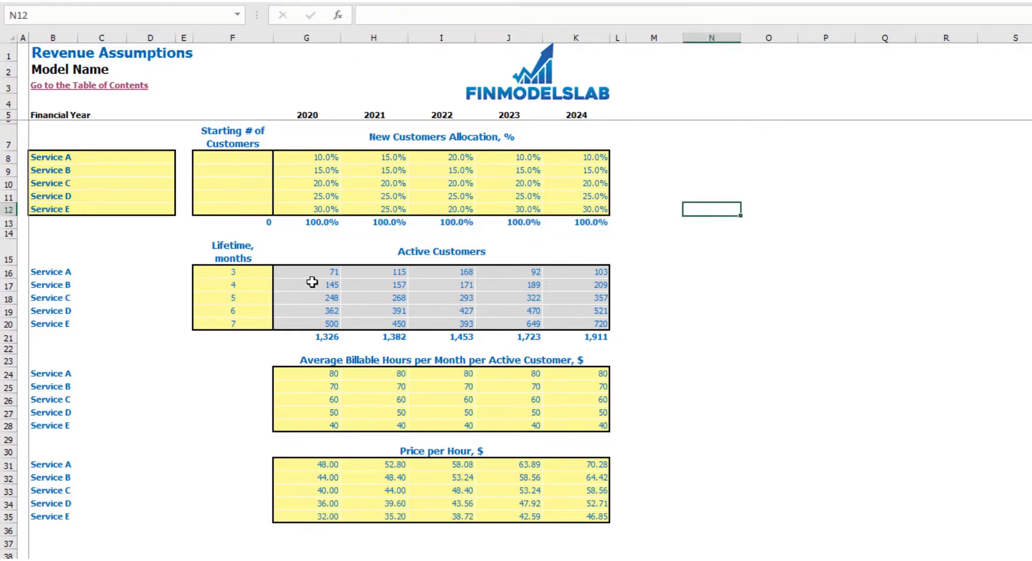
Set the customer lifetimes of Services A to E to 5, 6, 10, 12 and 15 months
left_click(208, 270)
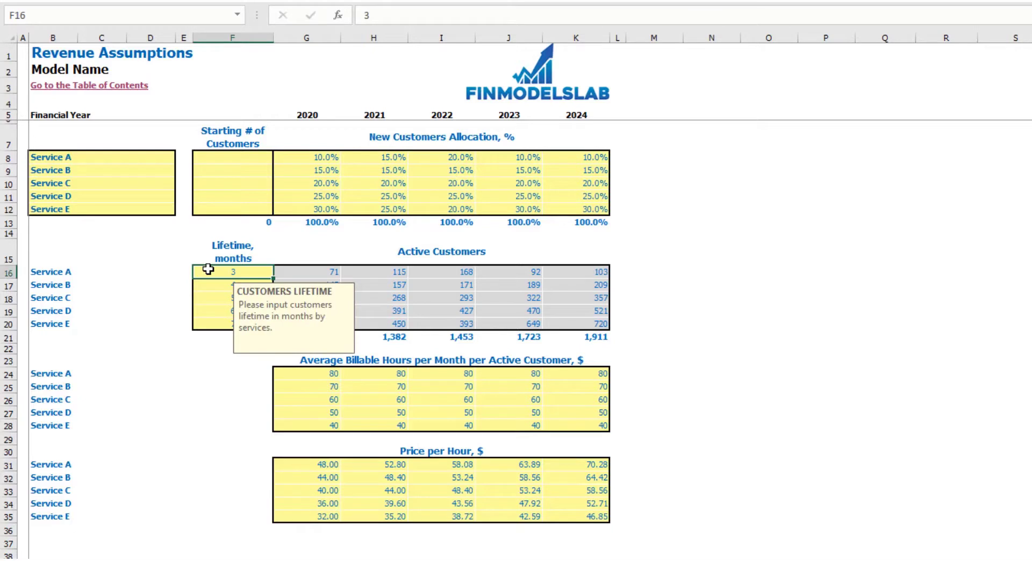
key("Return")
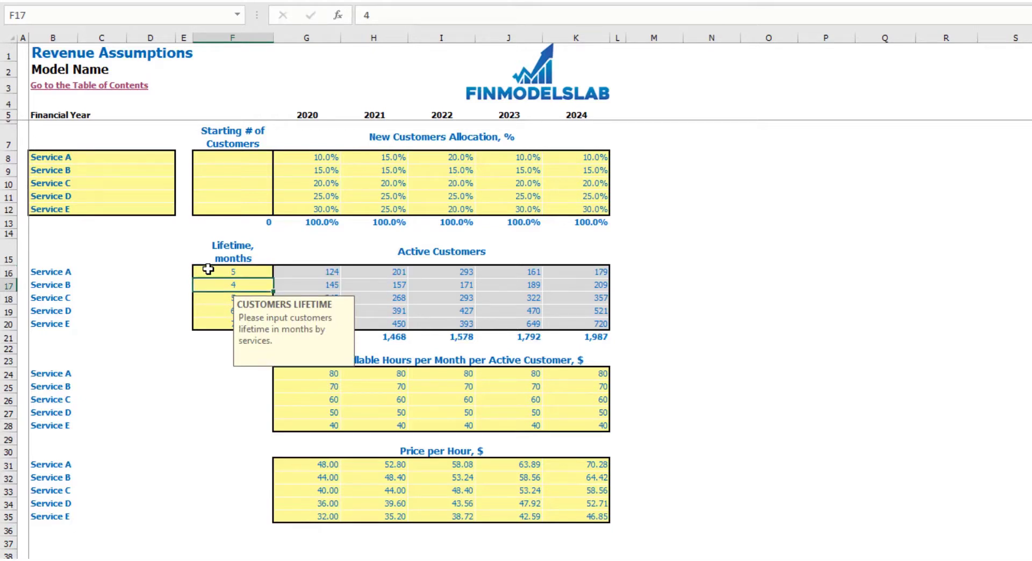
type("6")
key("Return")
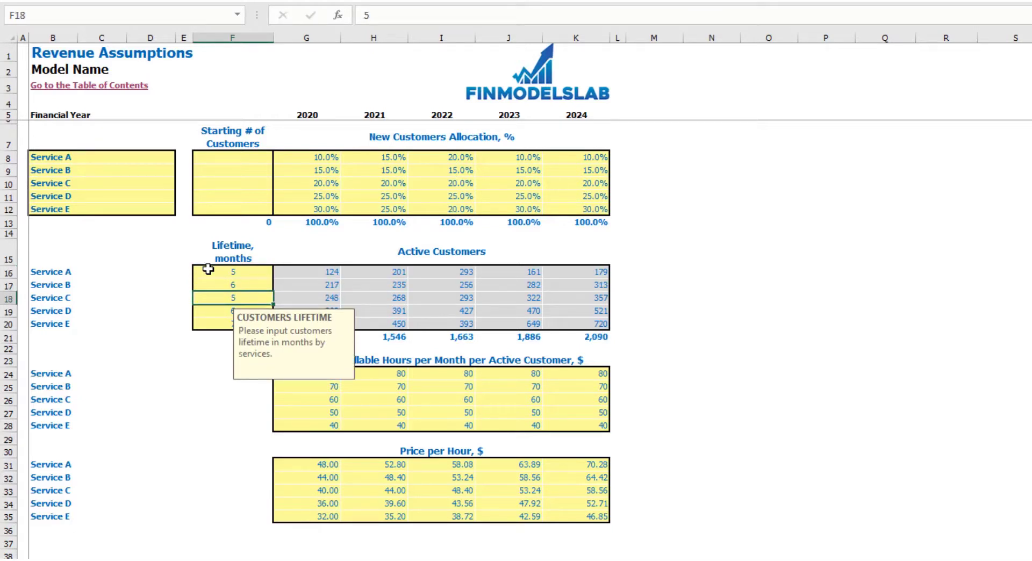
type("10")
key("Return")
type("12")
key("Return")
type("15")
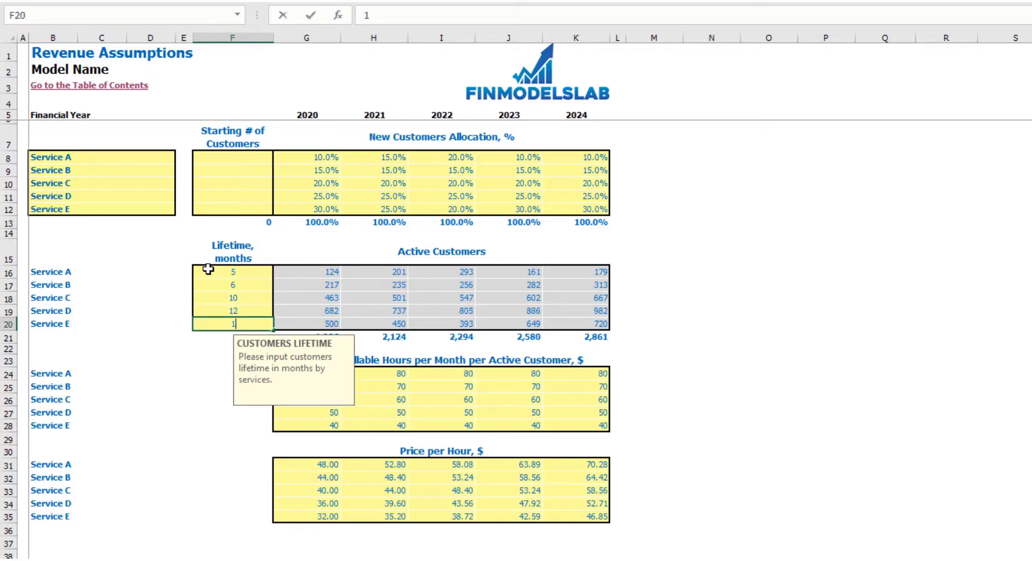
key("Return")
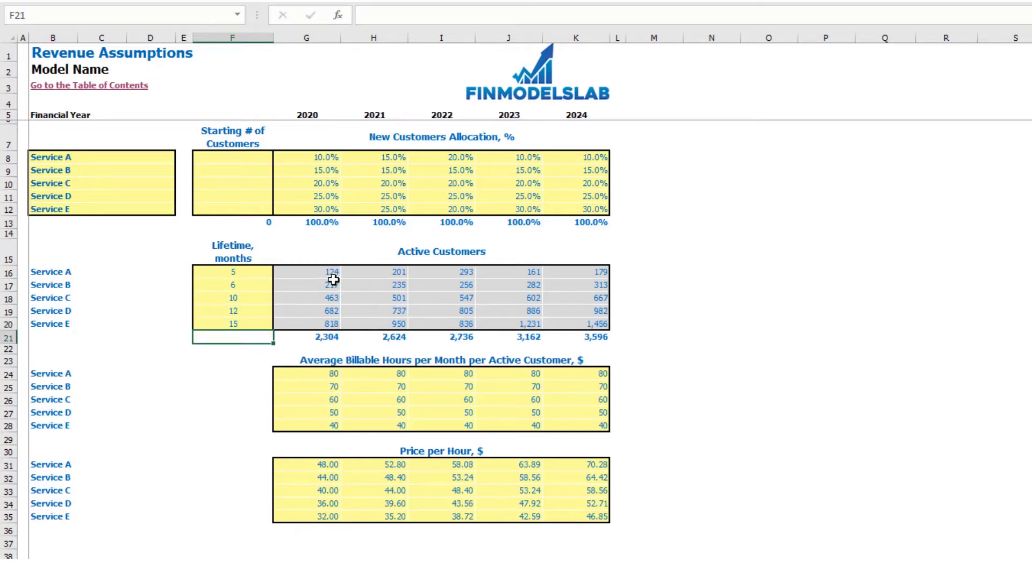
Set Service A's customer lifetime to 8 months and review the yearly active customer totals
left_click_drag(329, 273, 601, 324)
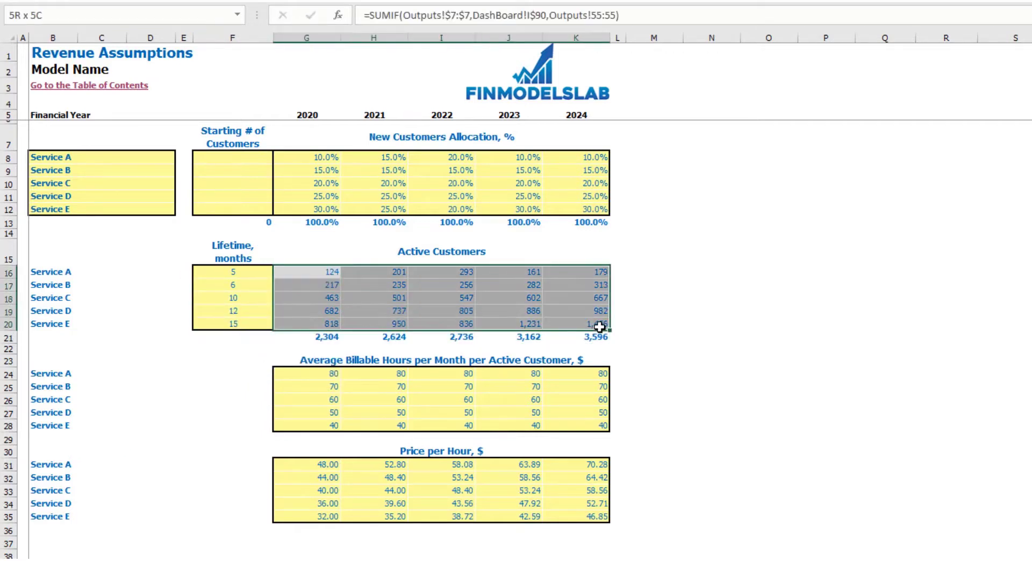
left_click(258, 271)
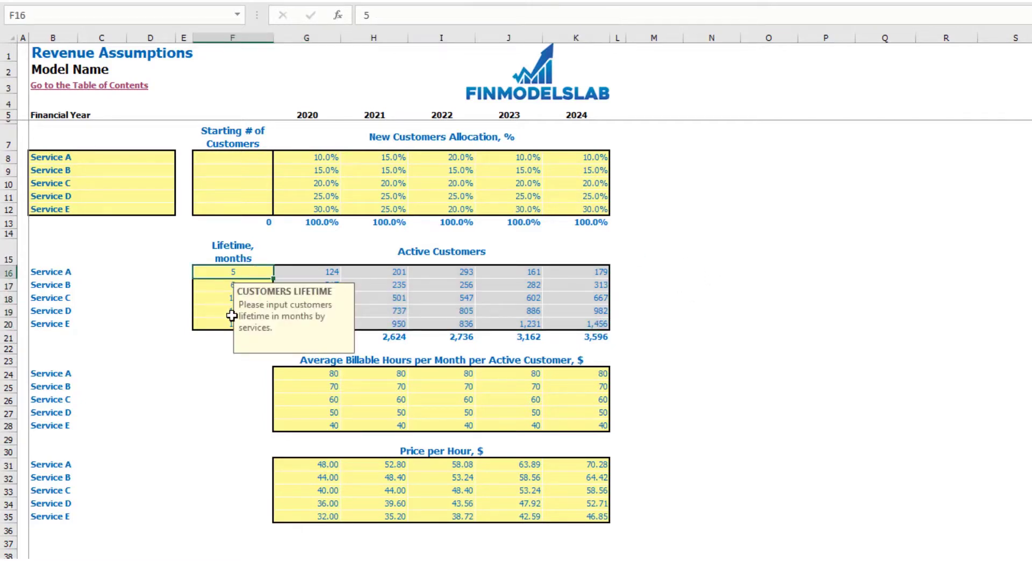
type("8")
key("Return")
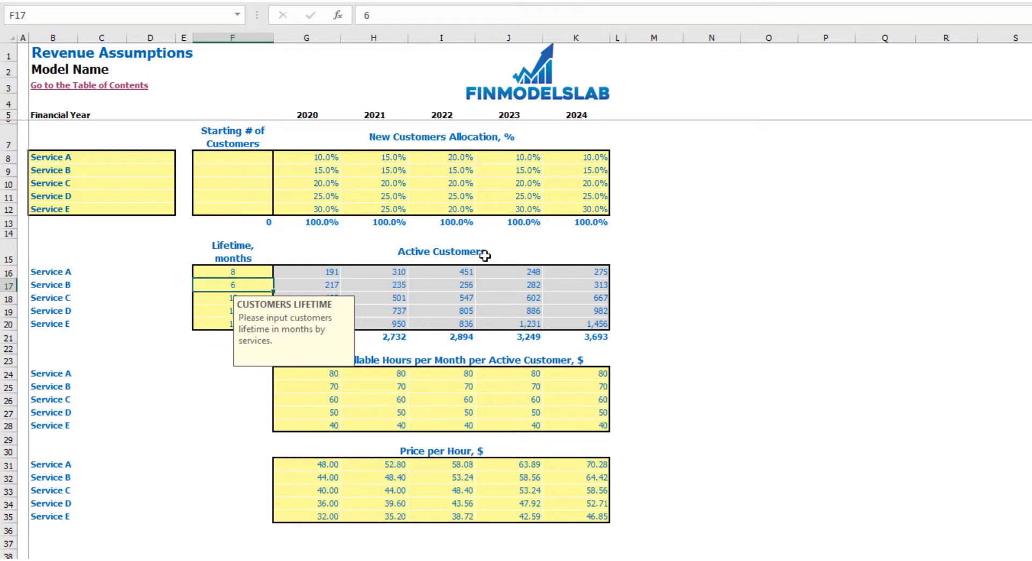
left_click(666, 242)
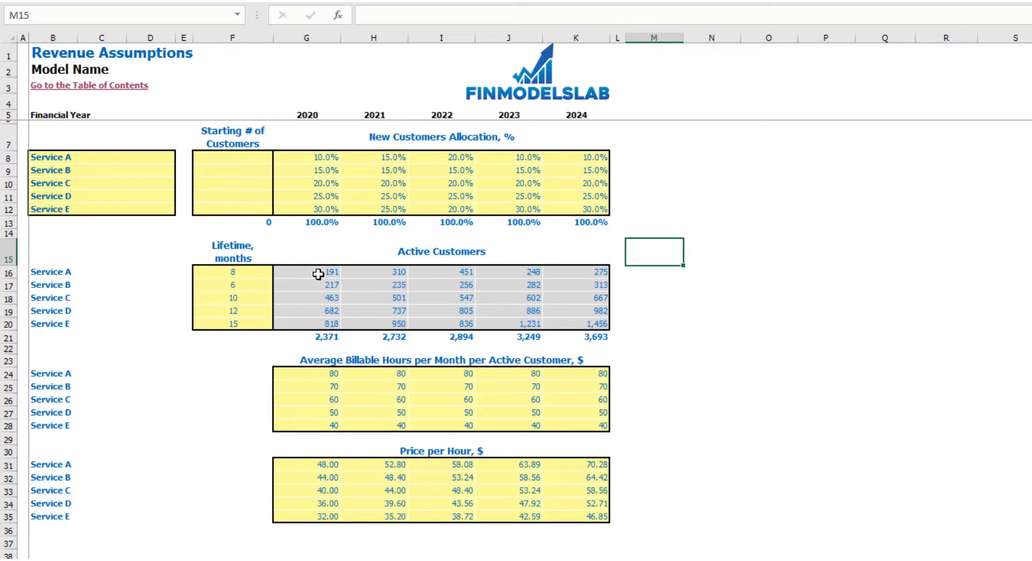
left_click(326, 338)
left_click_drag(325, 338, 575, 337)
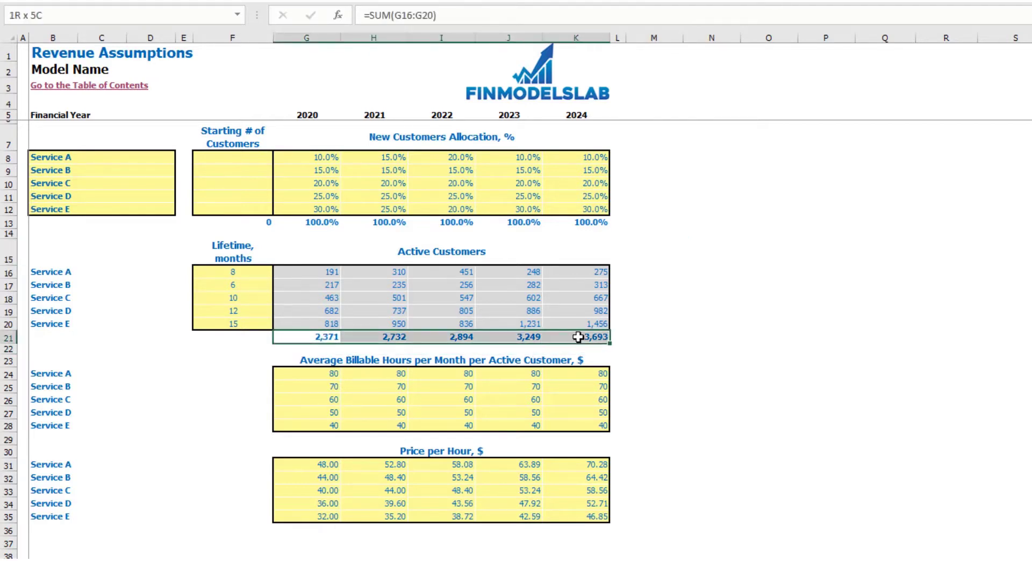
left_click(718, 317)
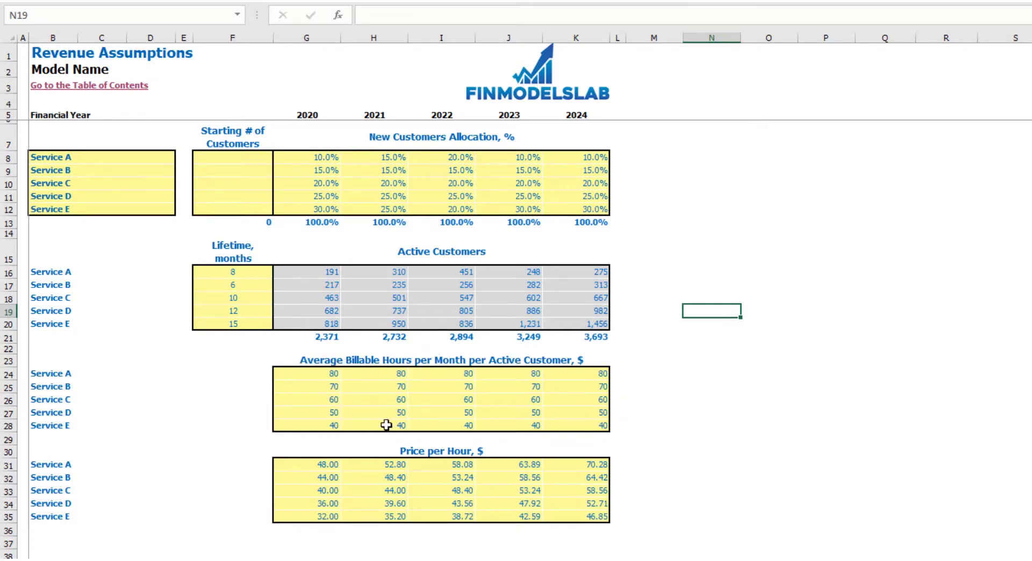
Set Service A's average billable hours per month to 100, 110, 120, 130 and 140 for 2020 to 2024
left_click(44, 374)
left_click_drag(44, 374, 51, 424)
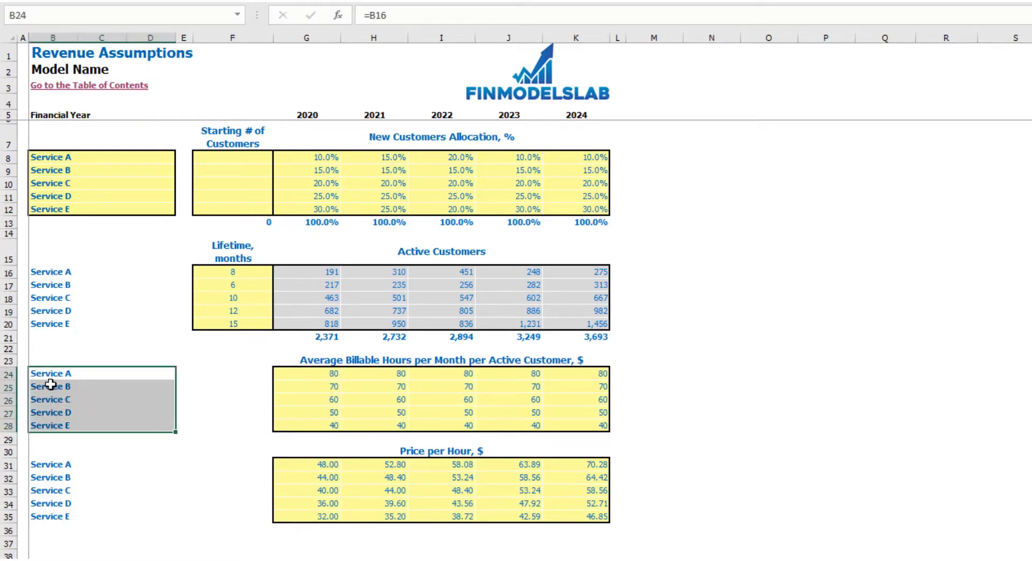
left_click(301, 377)
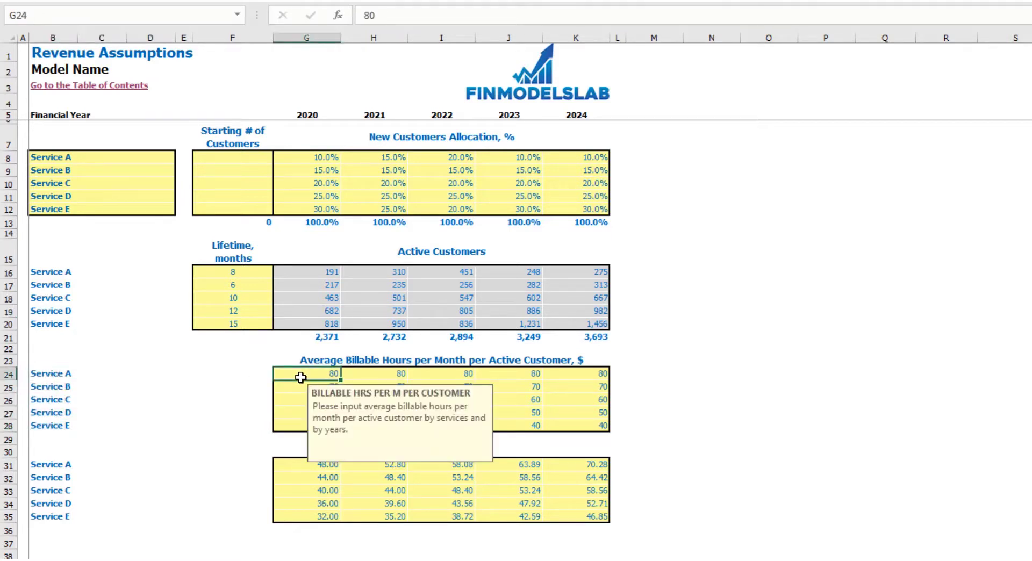
type("100")
key("Tab")
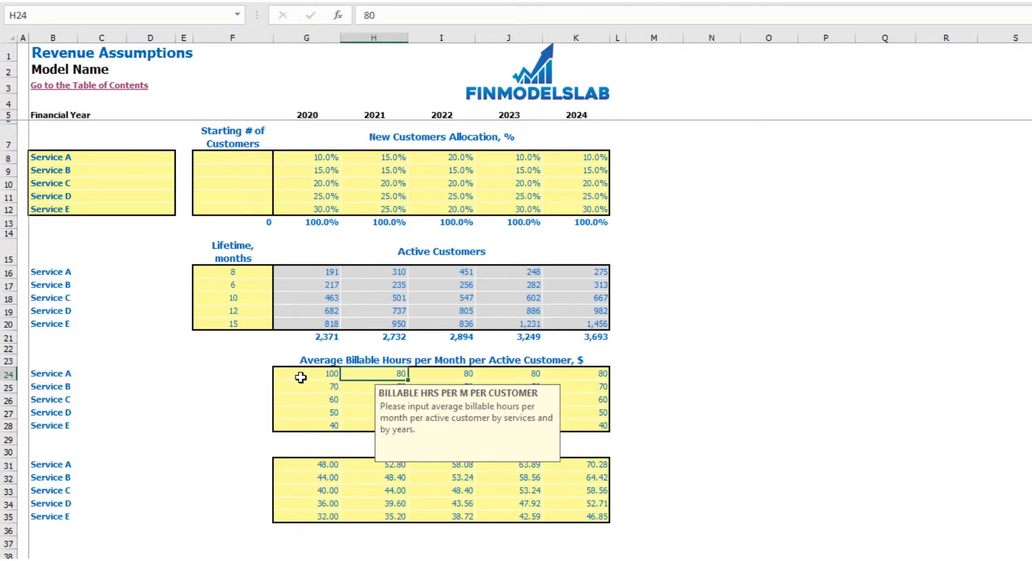
type("110")
key("Tab")
type("120")
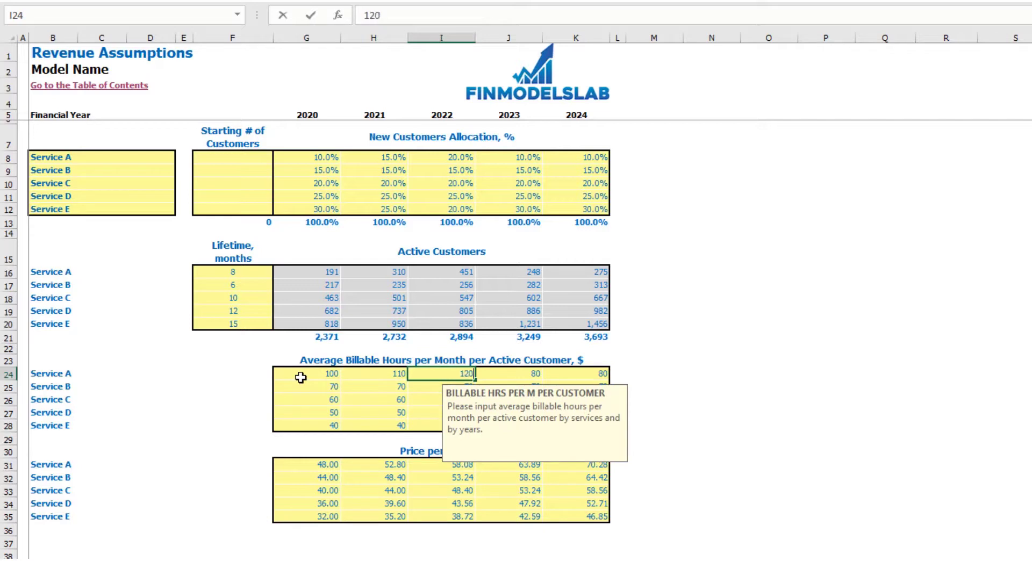
key("Tab")
type("130")
key("Tab")
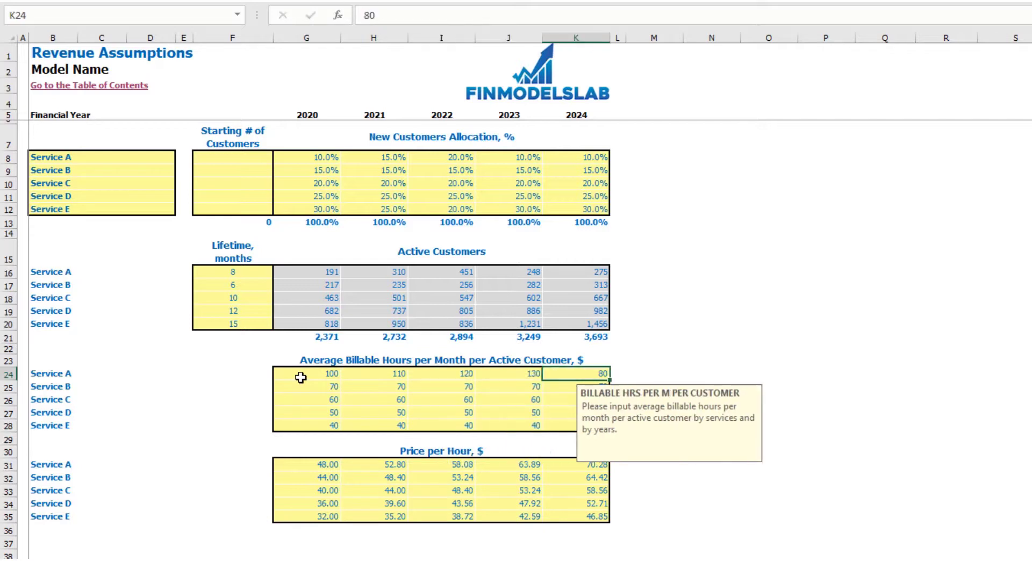
type("140")
key("Return")
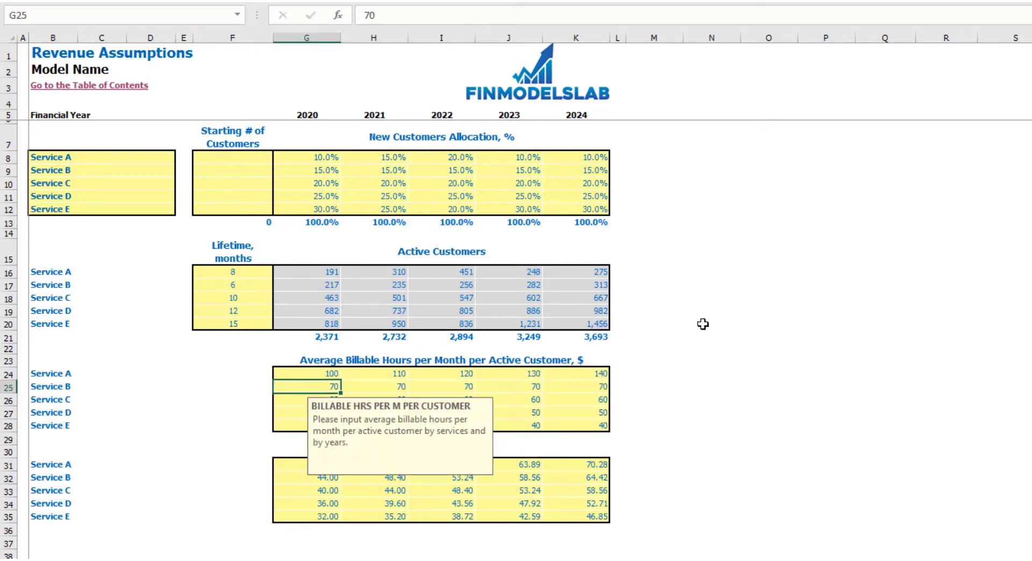
left_click(703, 323)
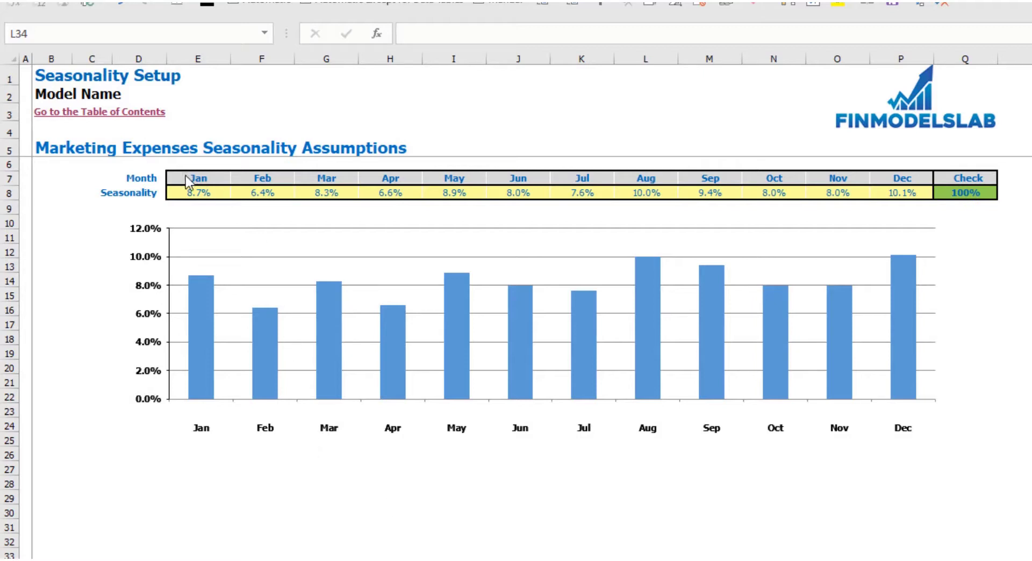
Set the marketing expenses seasonality to 15% for January, 10% for February, 5% for March and 10% for April
left_click(208, 194)
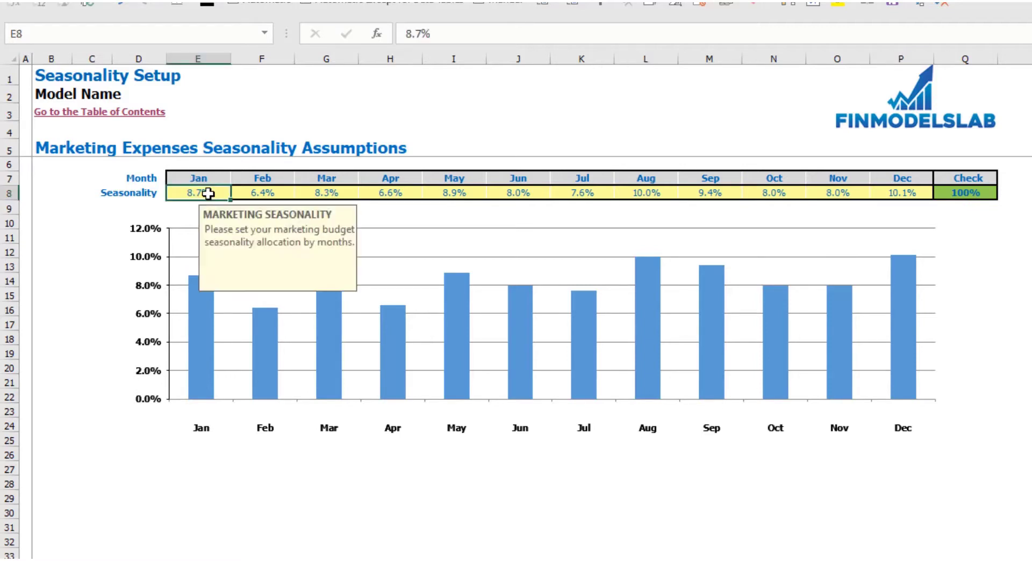
type("15%")
key("Tab")
type("10%")
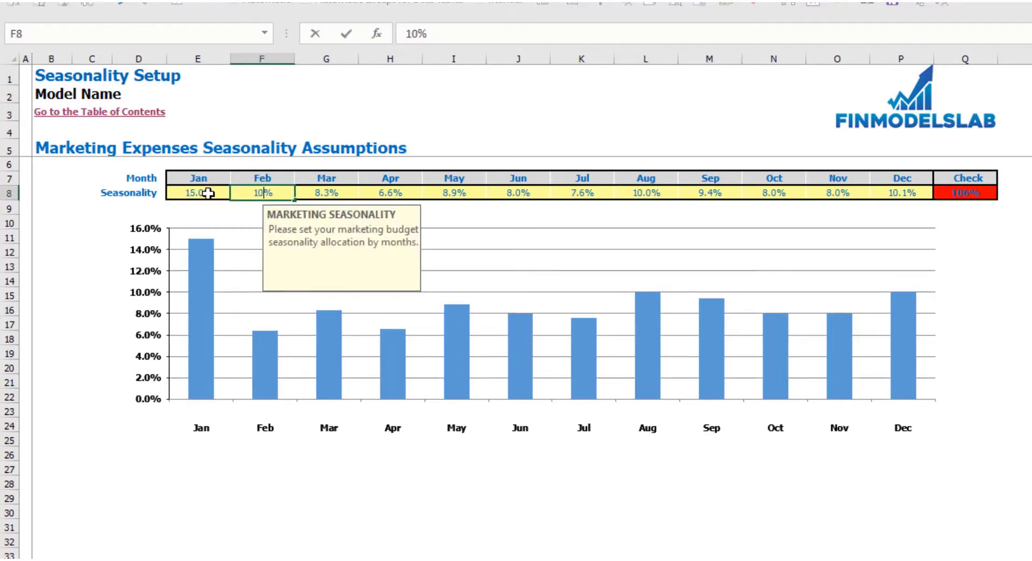
key("Tab")
type("5%")
key("Tab")
type("10%")
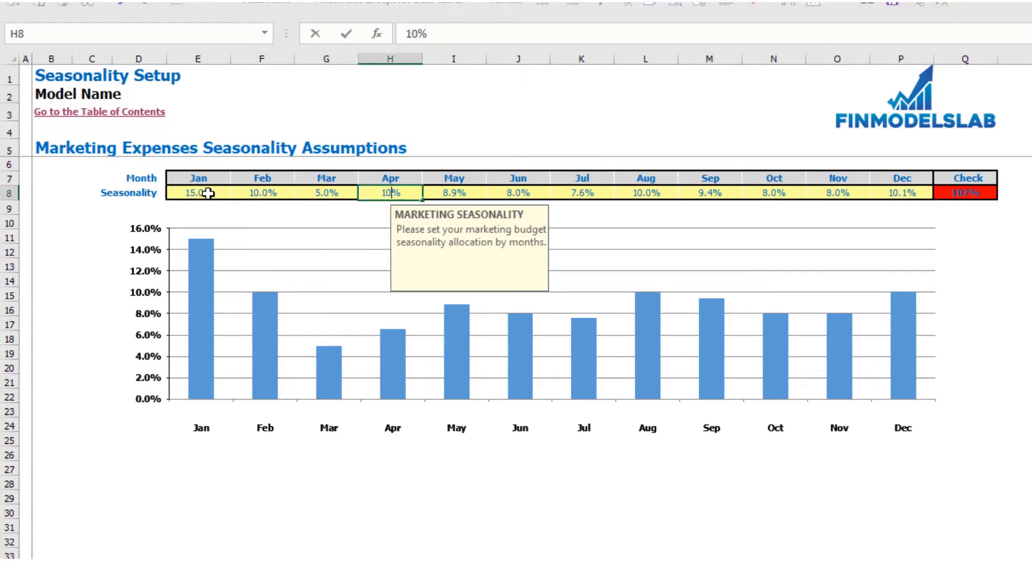
Set the marketing expenses seasonality to 8% for May, 6% for June, 7% for July and 5% for August
key("Tab")
type("8")
key("Tab")
type("6")
key("Tab")
type("7")
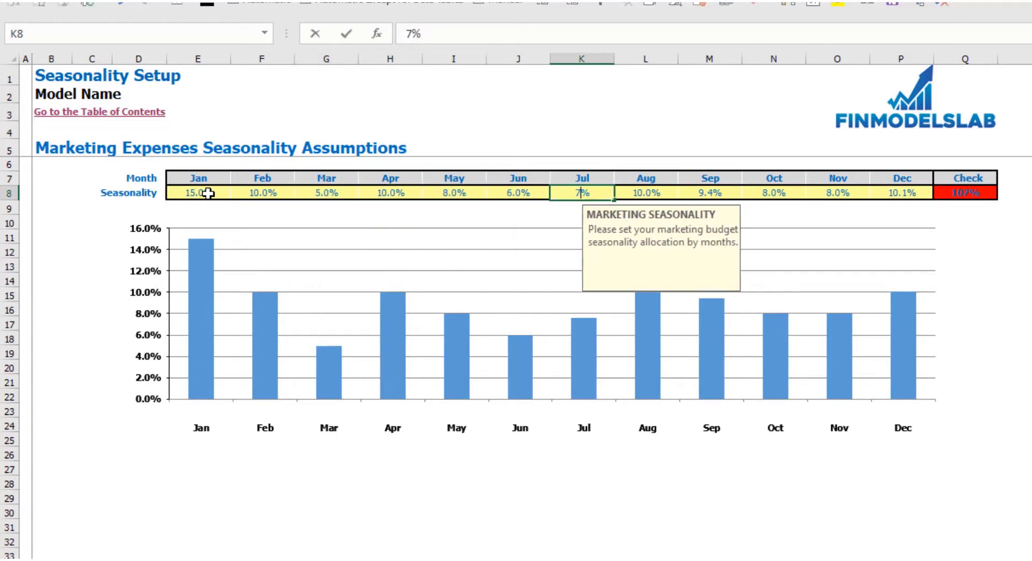
key("Tab")
type("5")
Set the marketing expenses seasonality to 10% for September, 15% for October, and 5% for November and December
key("Tab")
type("10")
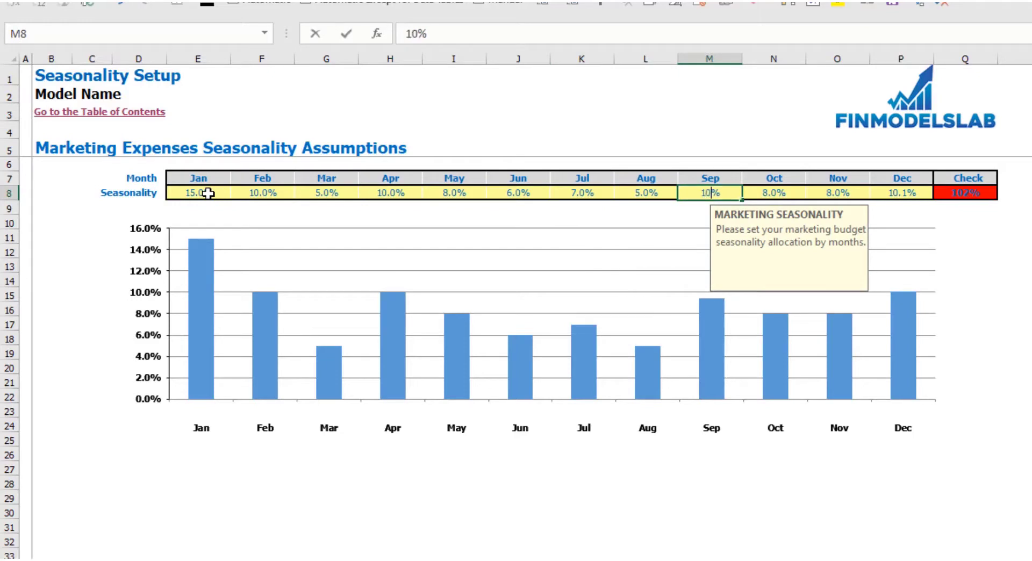
key("Tab")
type("15")
key("Tab")
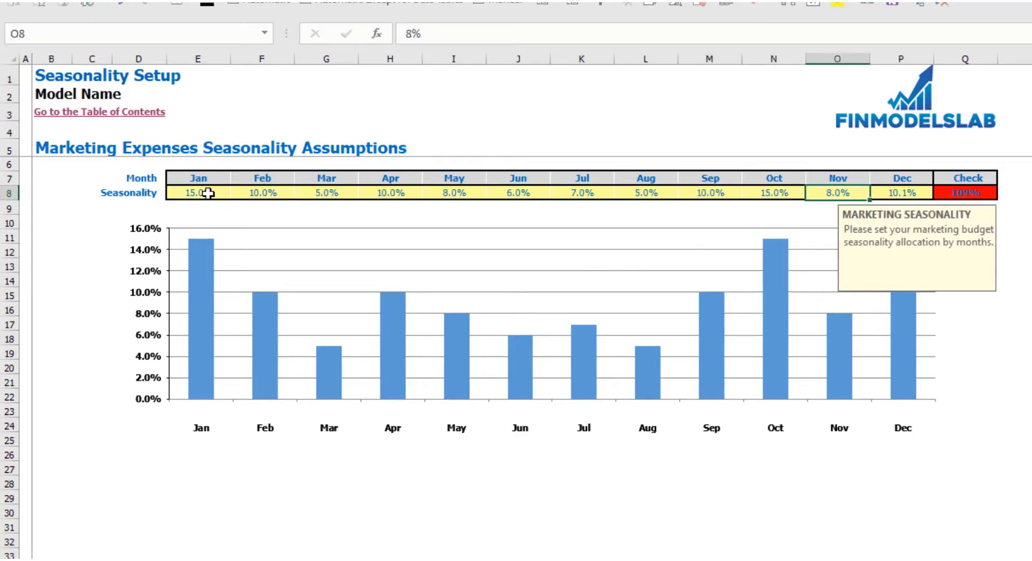
type("5")
key("Tab")
type("5")
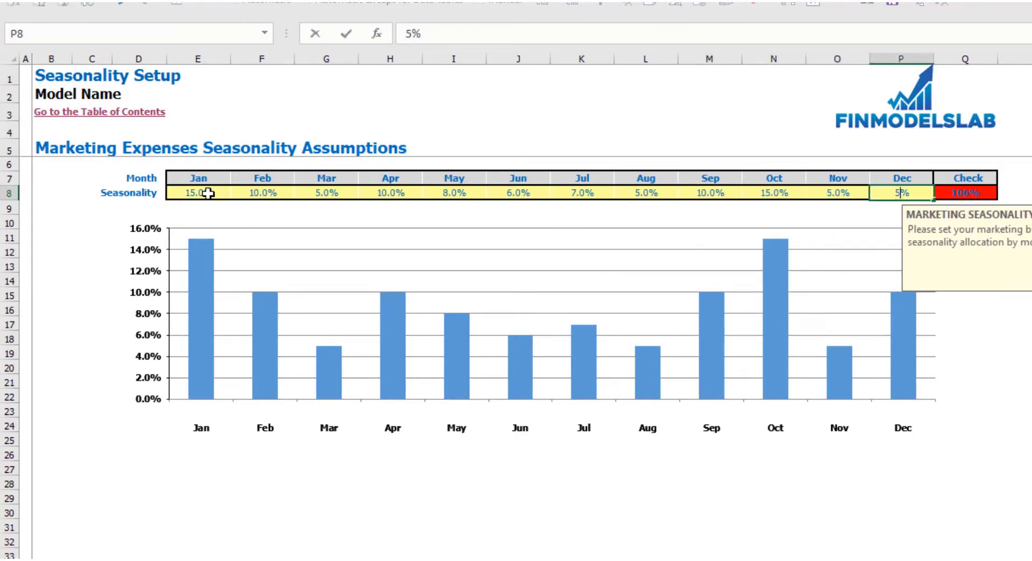
key("Return")
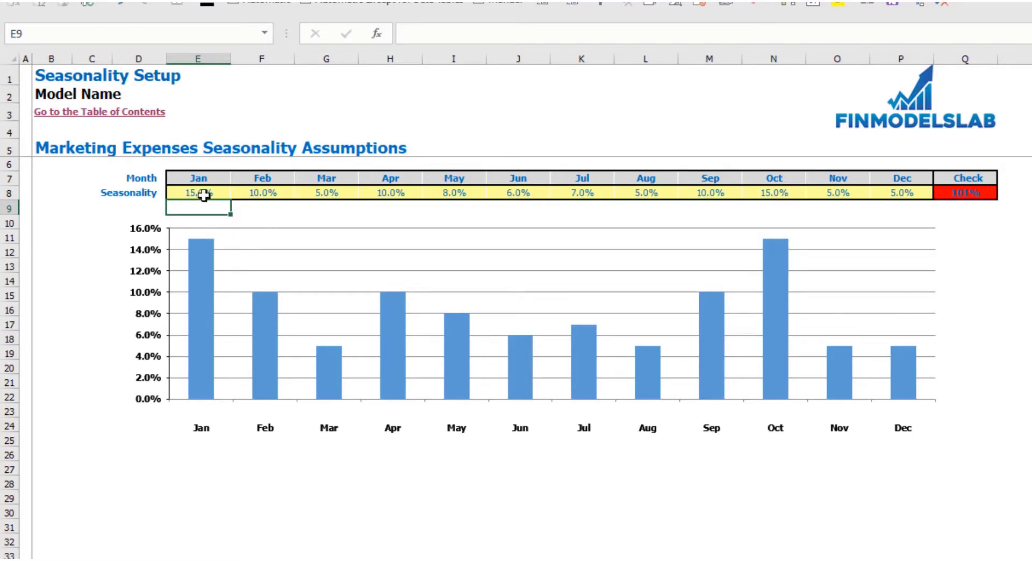
Check the seasonality total and set October's seasonality to 14%
left_click(982, 193)
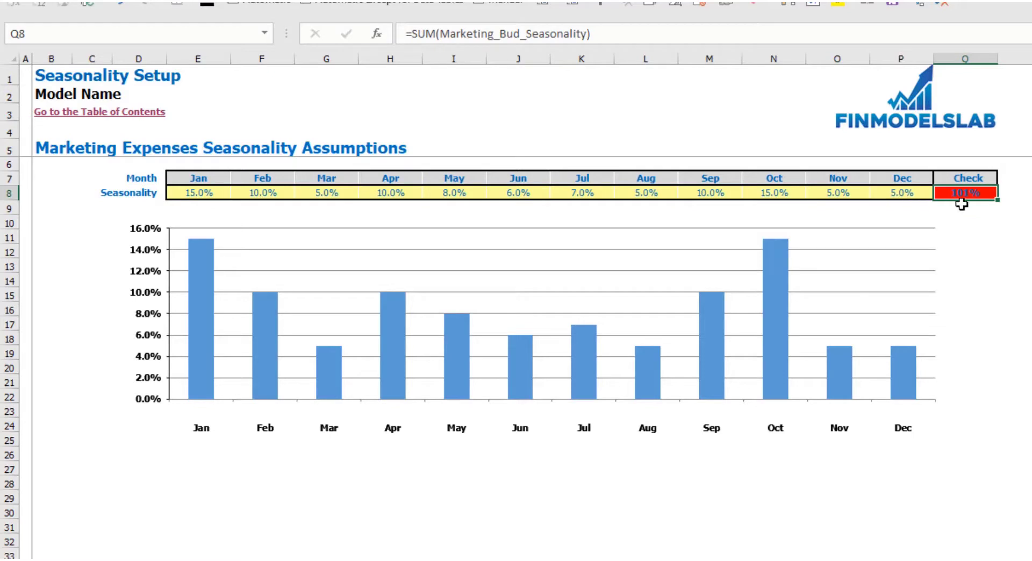
left_click(785, 194)
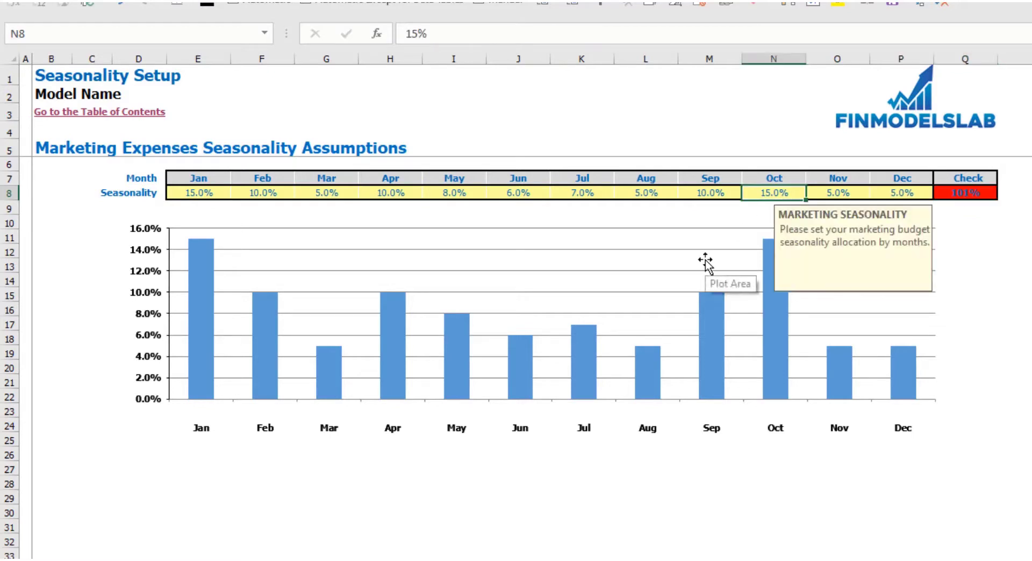
type("14")
key("Return")
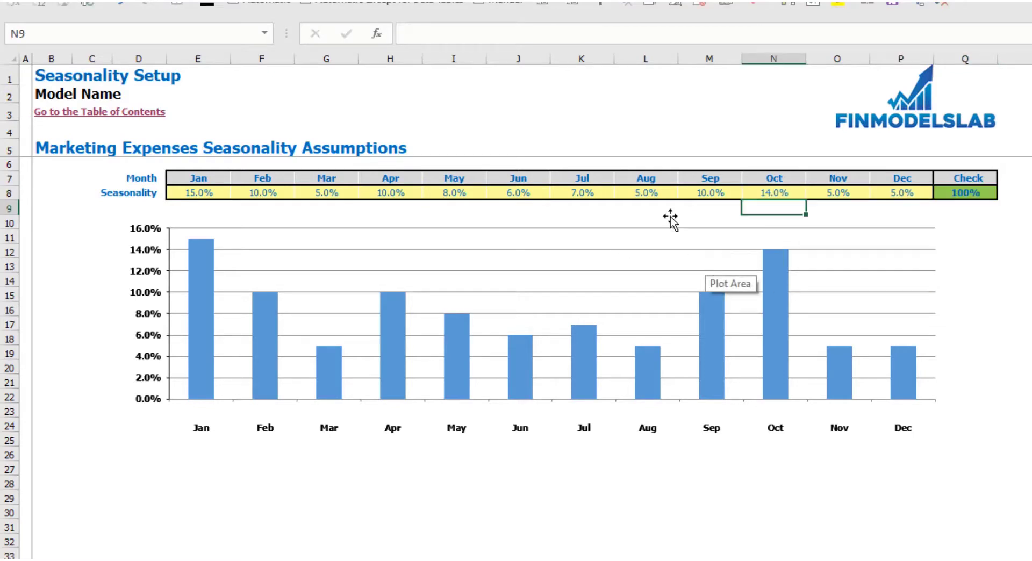
left_click(983, 193)
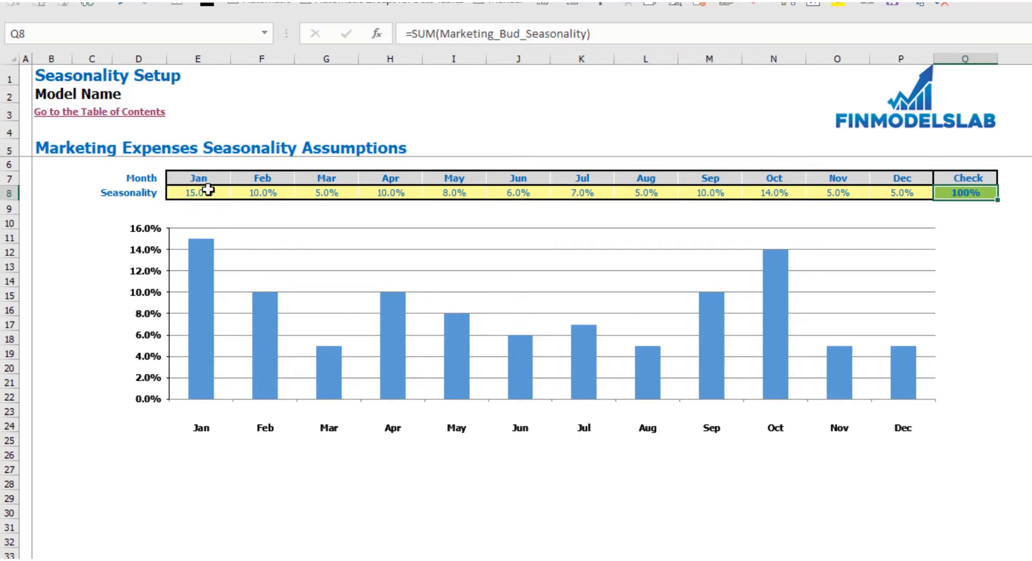
Spread marketing seasonality evenly by entering =1/12 for January and copying it to February through December
left_click(208, 193)
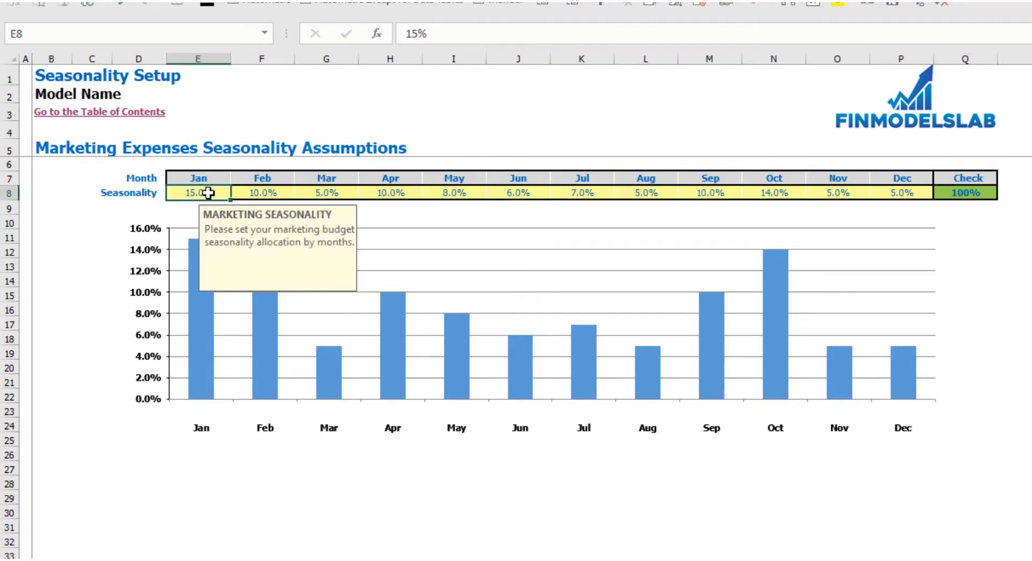
type("=")
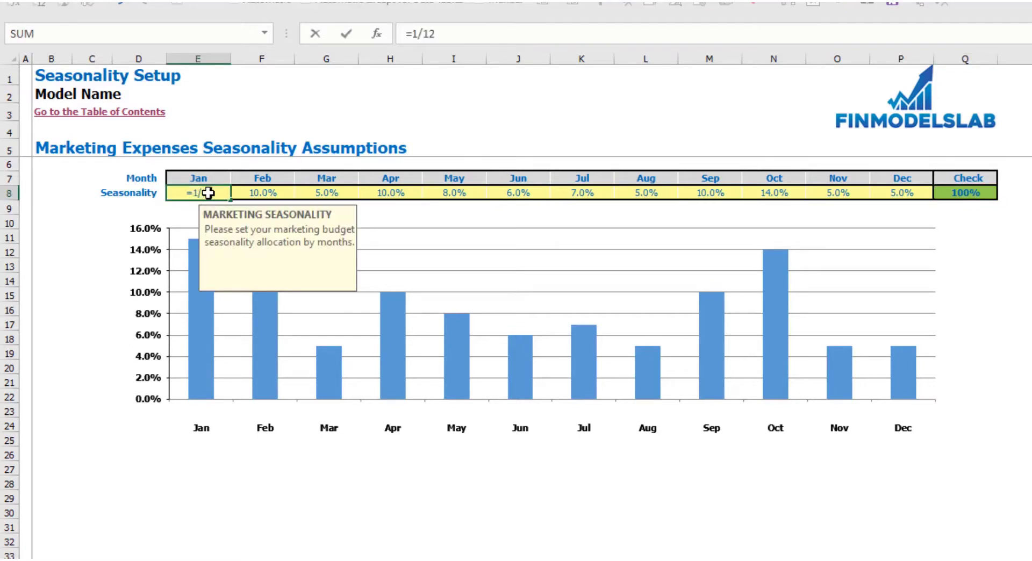
type("1/12")
key("ctrl+Return")
key("ctrl+c")
key("Right")
key("shift+Right")
key("shift+Right")
key("shift+Right")
key("shift+Right")
key("shift+Right")
key("shift+Right")
key("shift+Right")
key("shift+Right")
key("shift+Right")
key("shift+Right")
key("ctrl+v")
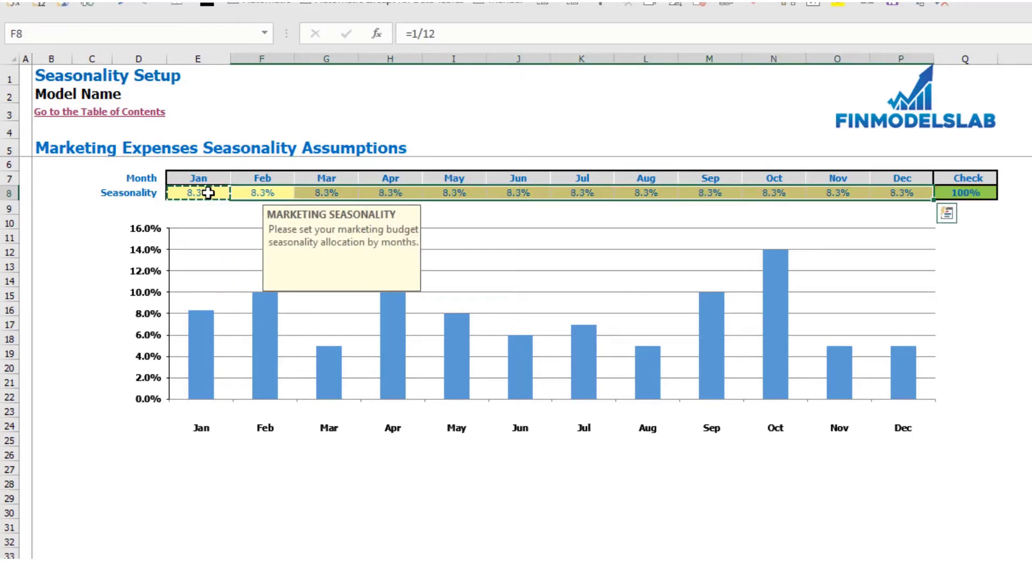
left_click(1004, 267)
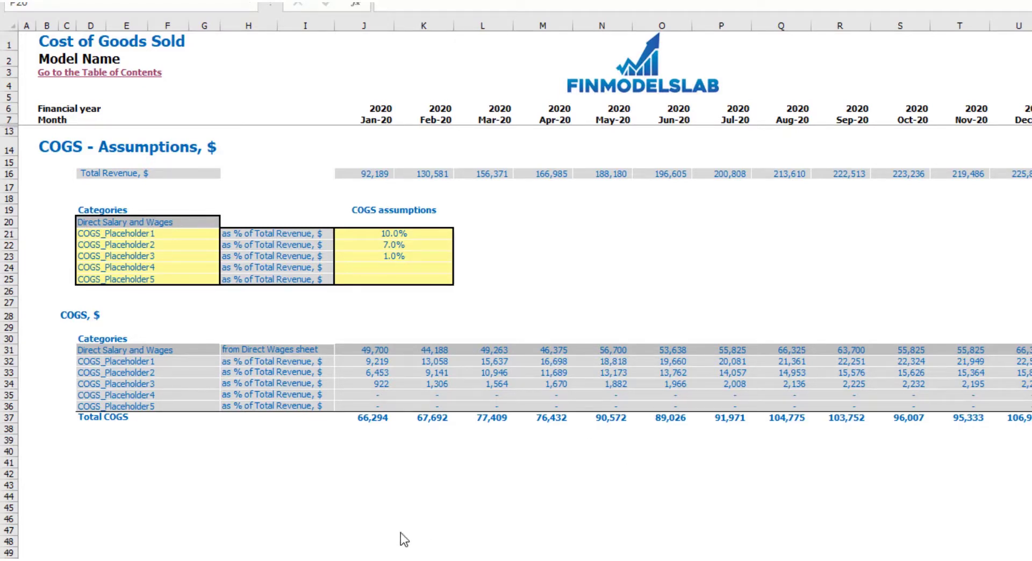
Rename the first COGS placeholder category as Hosting
left_click(178, 235)
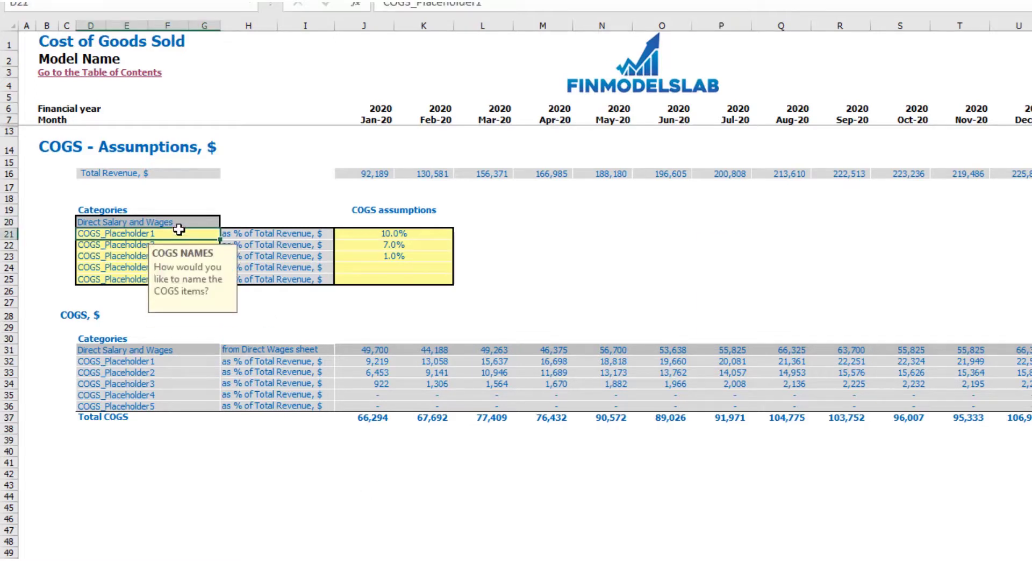
left_click_drag(179, 230, 159, 278)
left_click(149, 234)
type("Hosting")
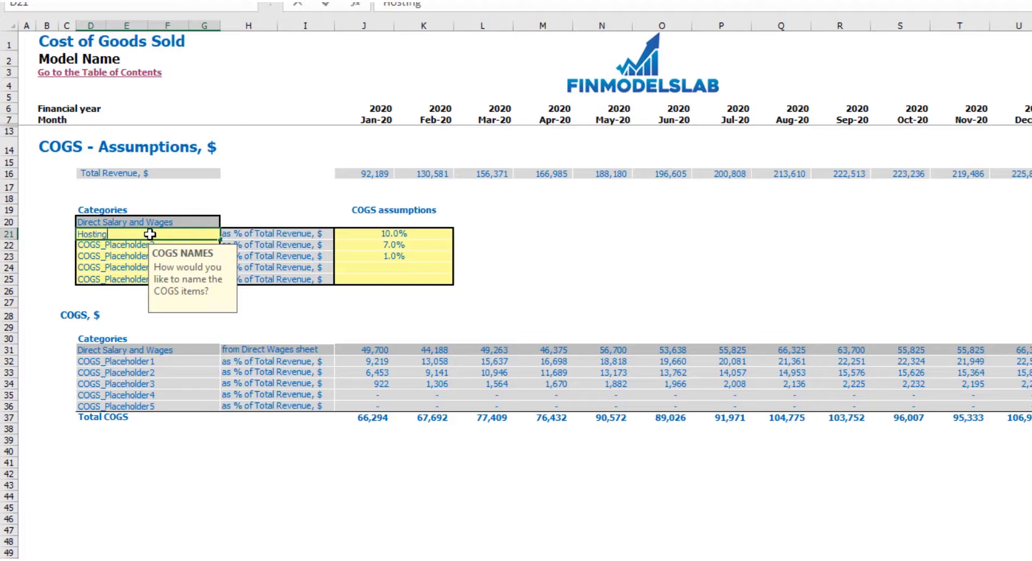
key("Return")
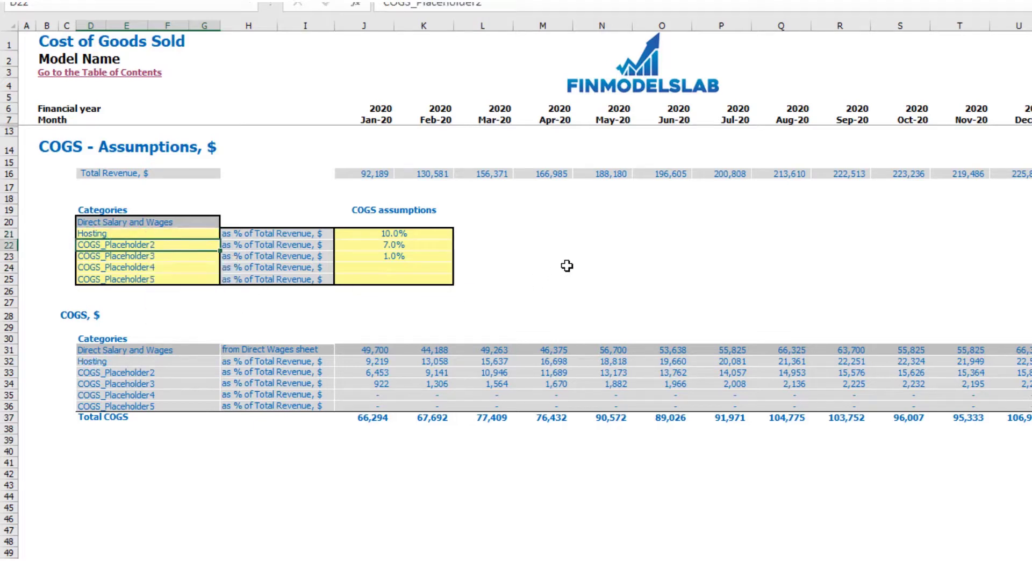
Set the Hosting COGS assumption to 15% of total revenue
left_click(484, 267)
left_click(418, 235)
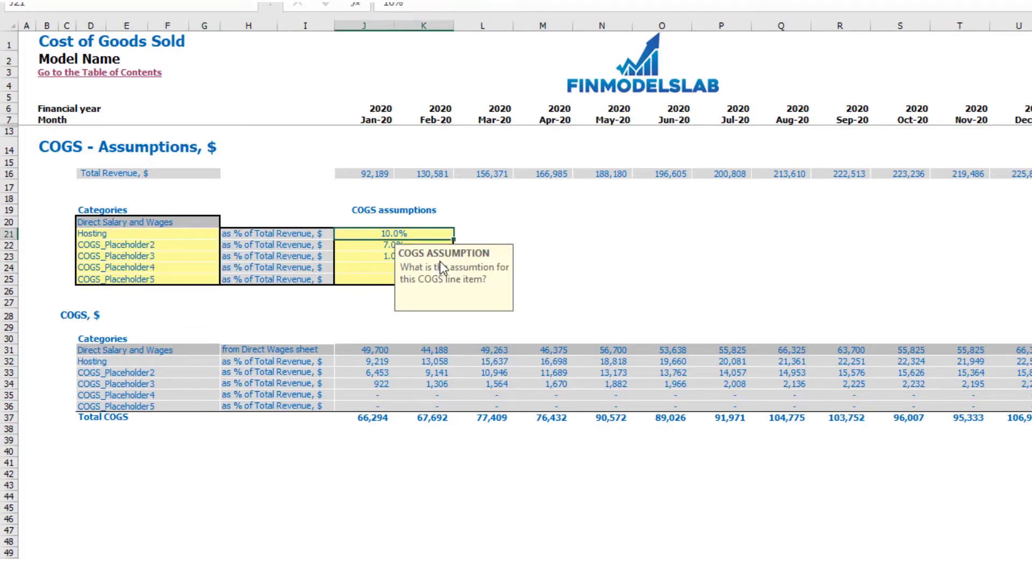
type("15")
key("Return")
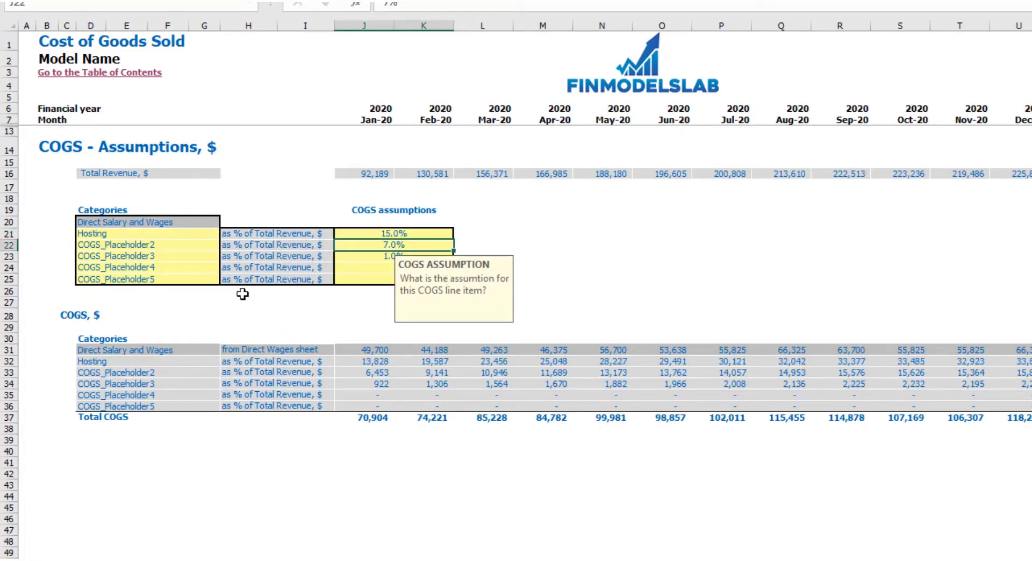
Review the COGS assumption percentages and expand the Total COGS rows on the Income Statement sheet
left_click(8, 174)
left_click(381, 202)
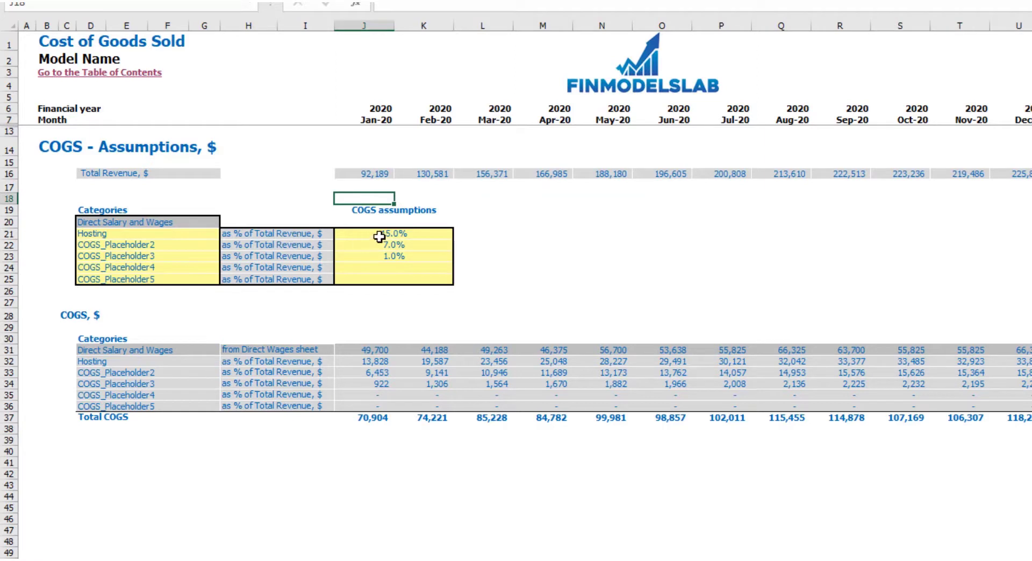
left_click_drag(374, 236, 394, 279)
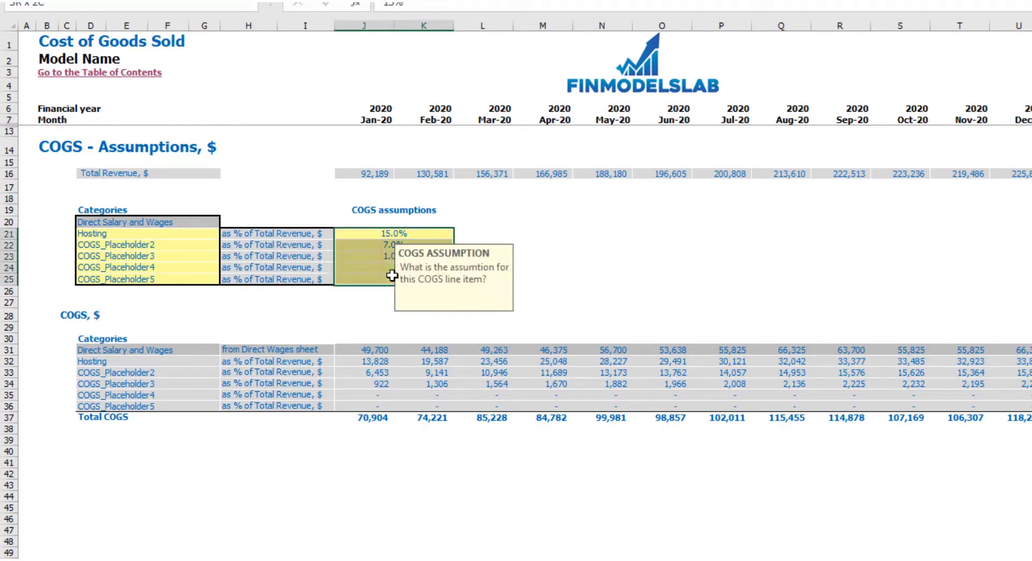
left_click(507, 203)
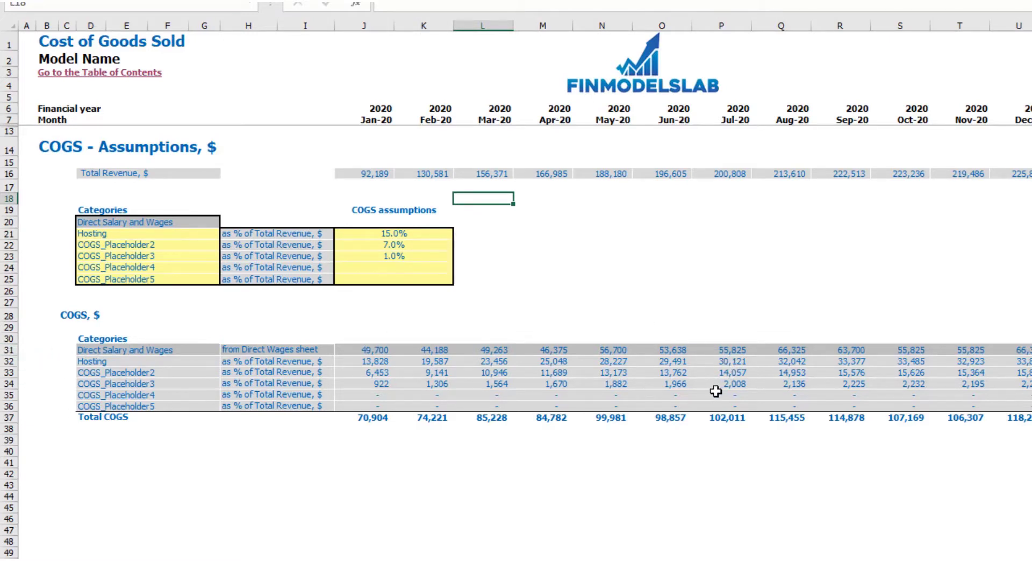
key("ctrl+Page_Down")
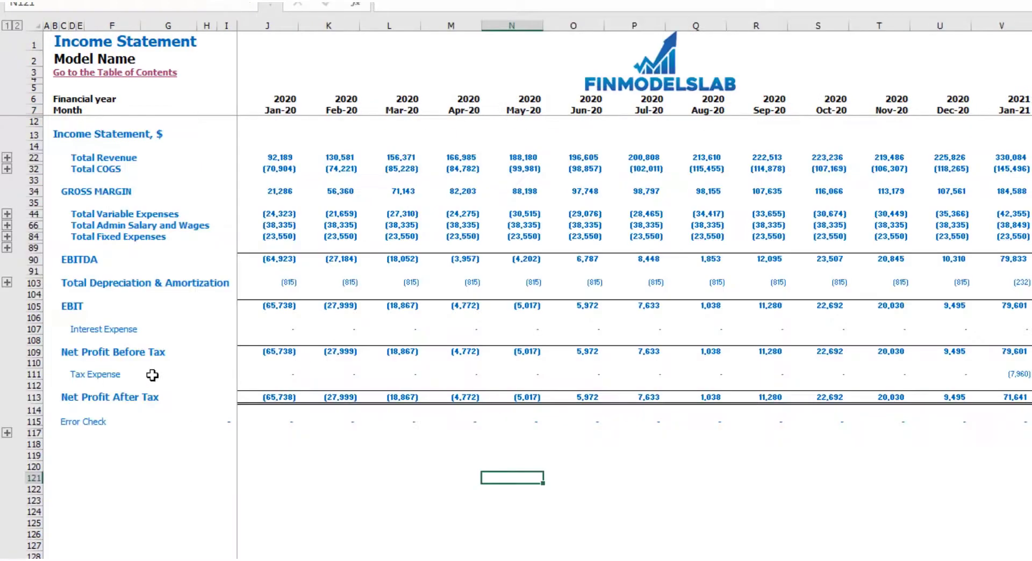
left_click(7, 169)
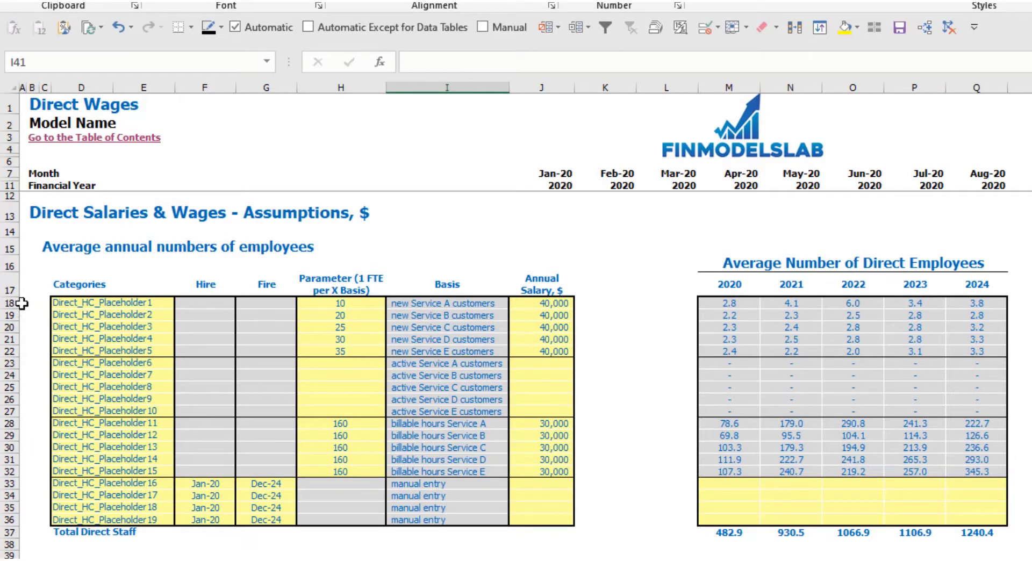
Examine the Direct Wages staff rows based on new service customers and the first placeholder's position name
left_click_drag(9, 304, 16, 351)
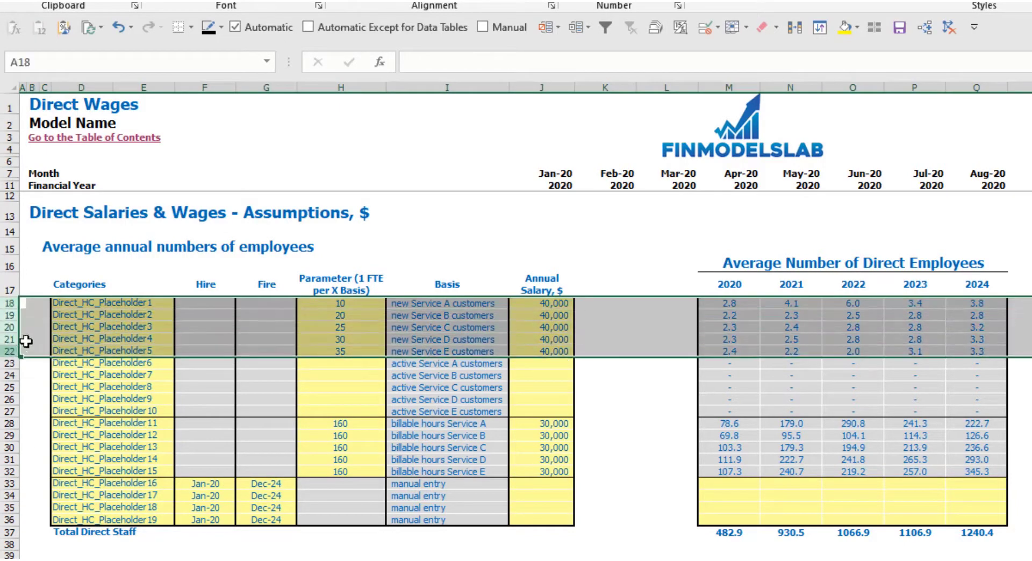
left_click(29, 331)
left_click(102, 305)
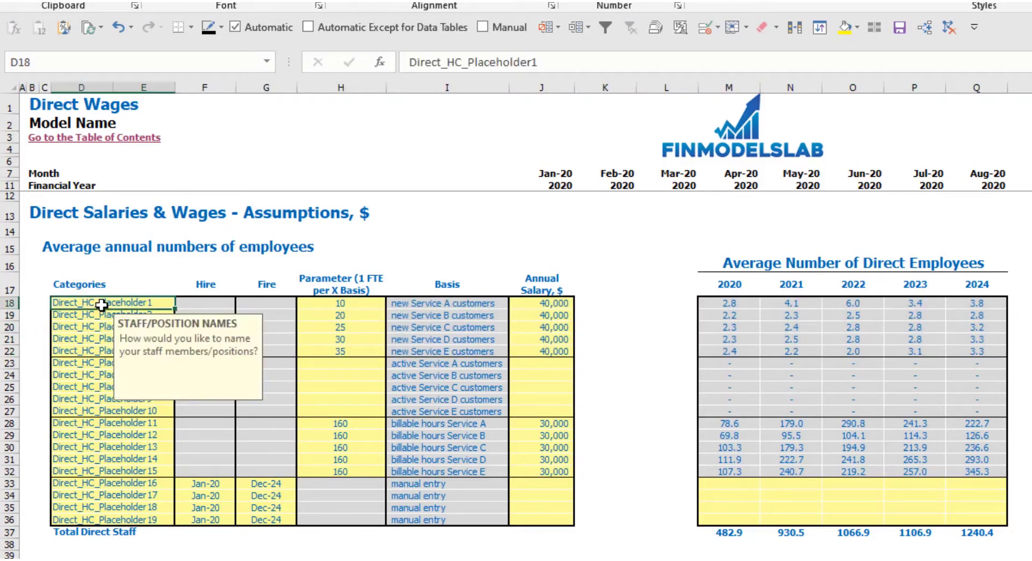
Name the first two direct staff positions AE and SDR
type("AE")
key("Return")
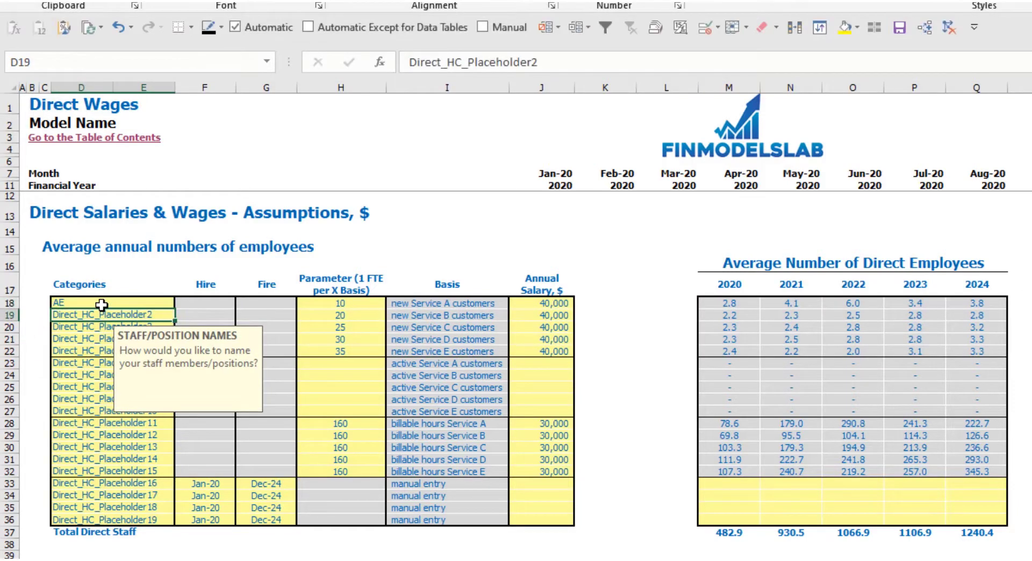
type("SDR")
key("Return")
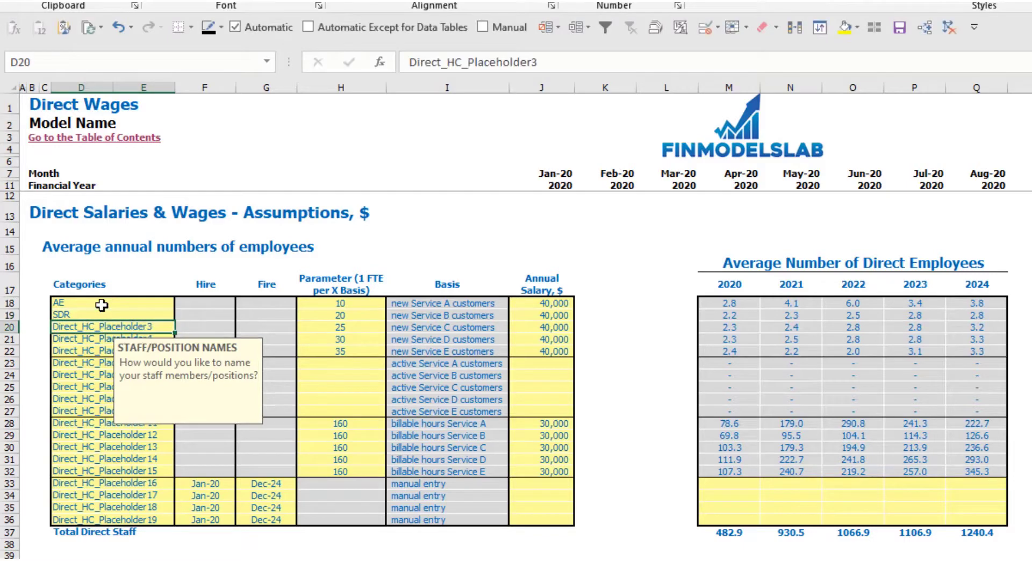
left_click(409, 232)
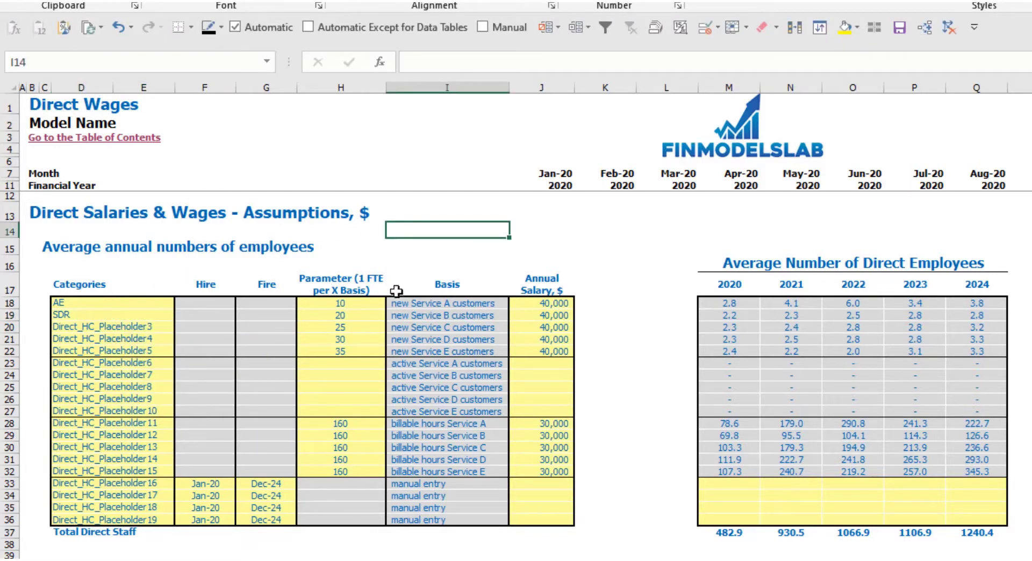
Set the AE parameter to 15 new Service A customers per FTE and check its yearly average employee numbers
left_click(422, 288)
left_click(344, 290)
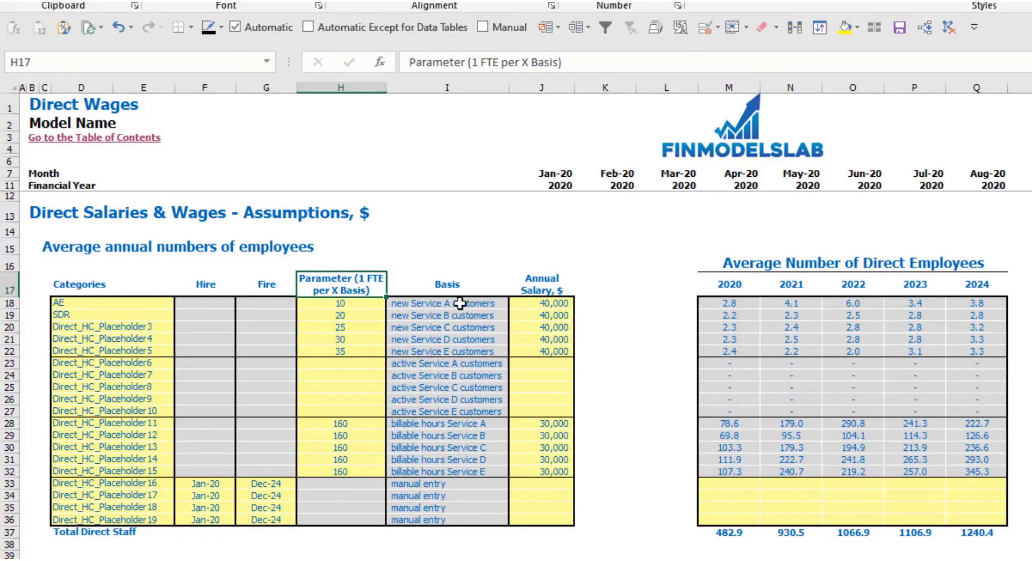
left_click(370, 314)
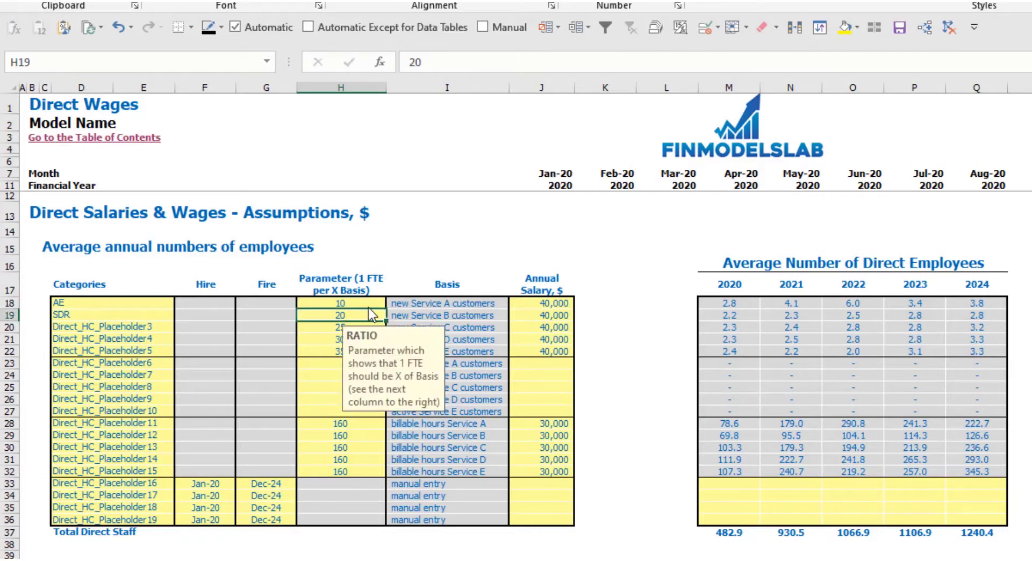
left_click(360, 301)
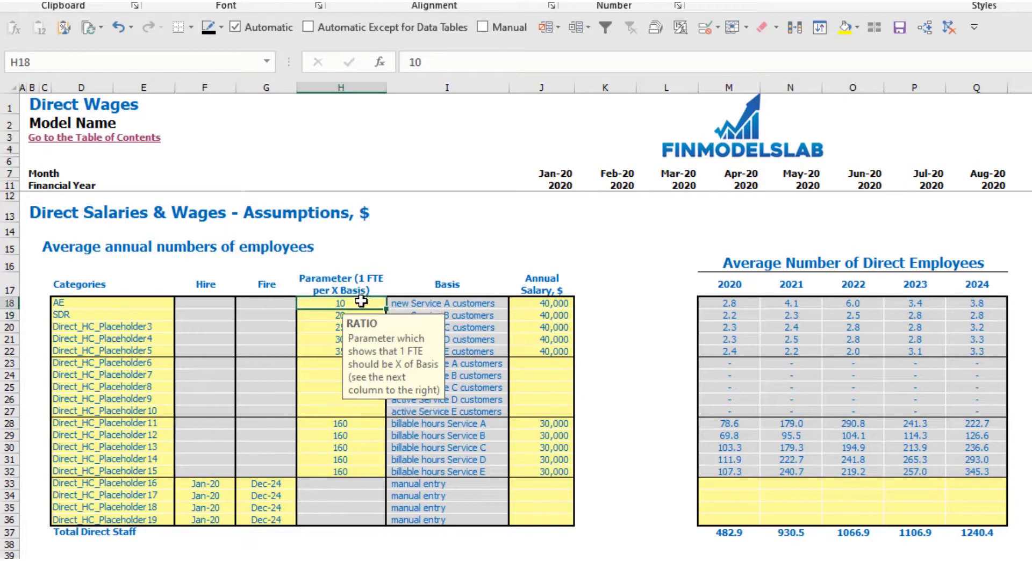
type("15")
key("Return")
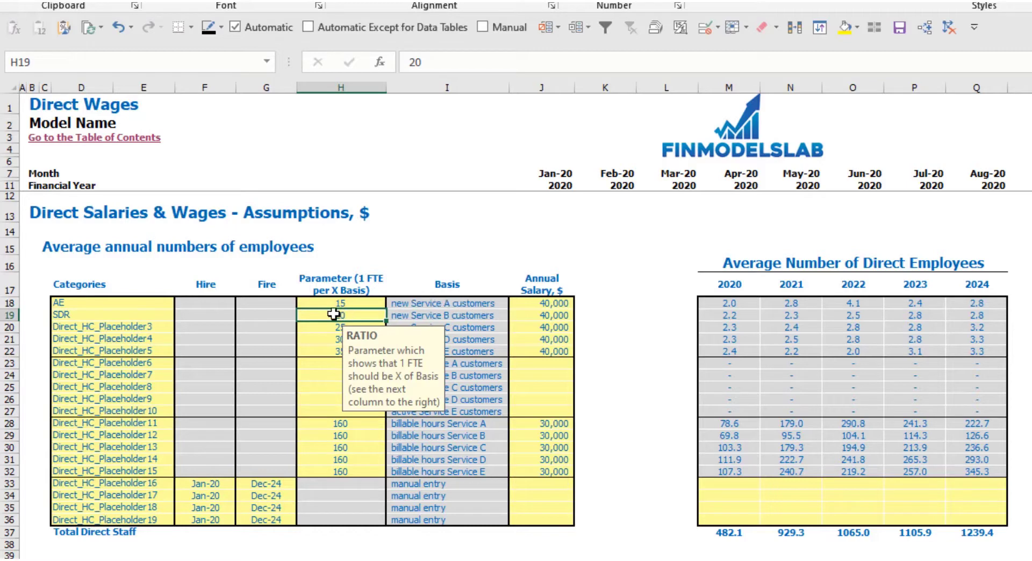
left_click(351, 304)
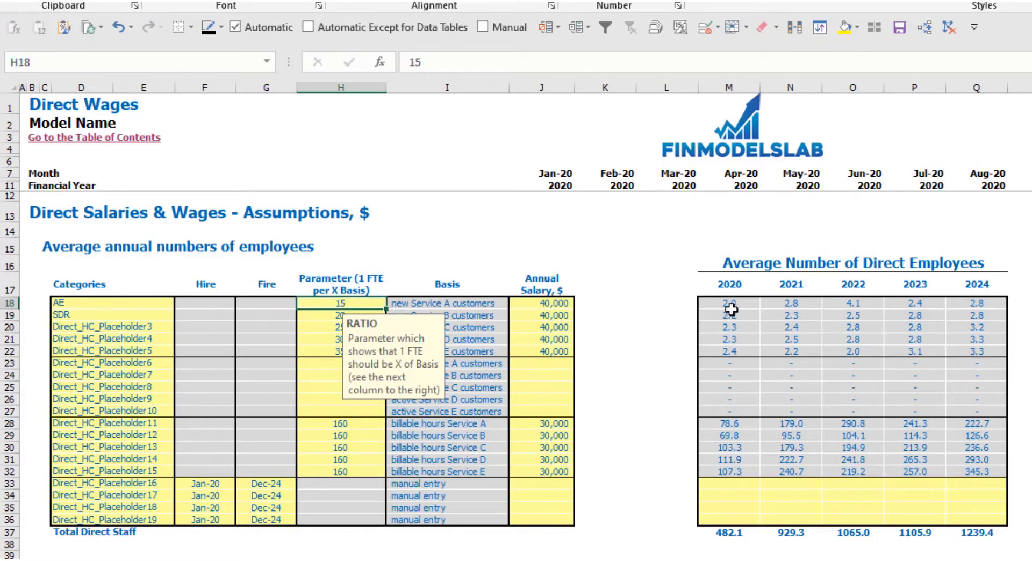
left_click(800, 226)
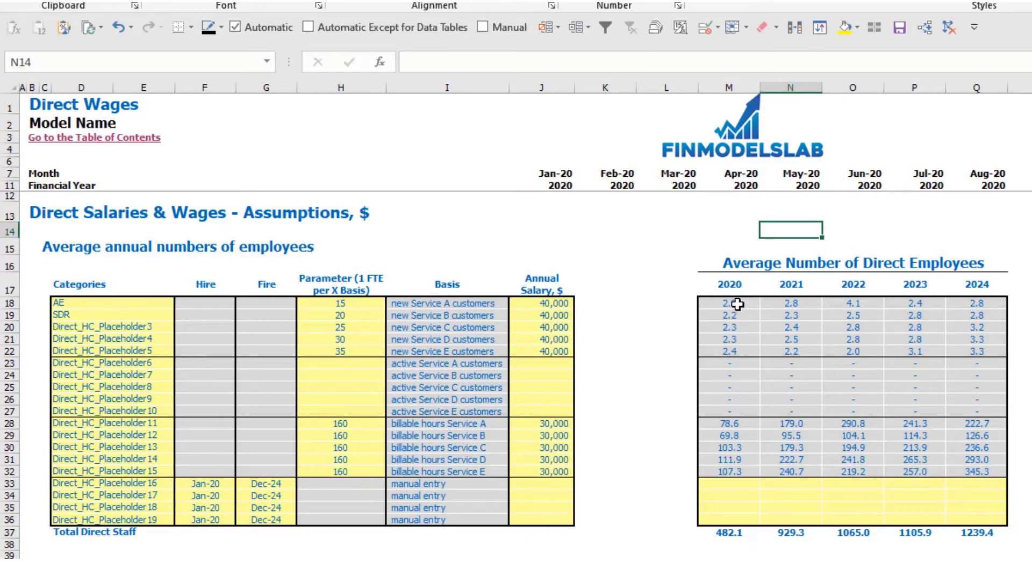
left_click_drag(738, 304, 986, 302)
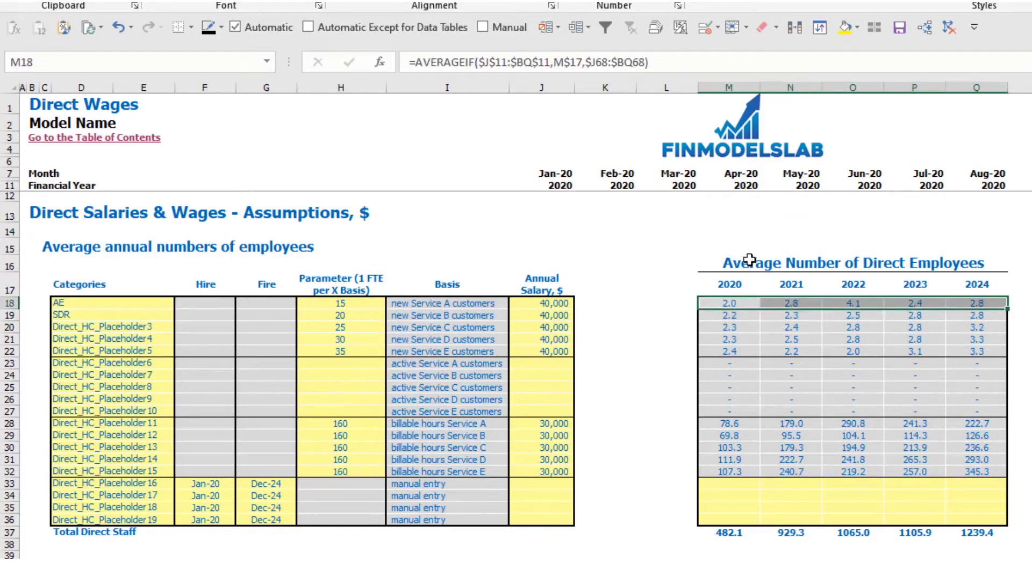
left_click(600, 247)
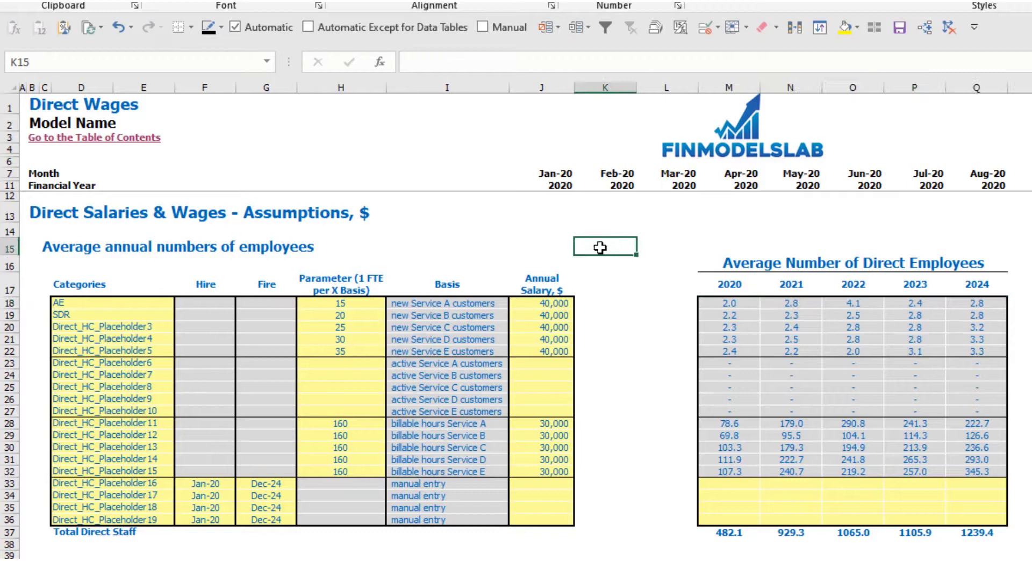
Set the AE annual salary to 25,000
left_click(559, 302)
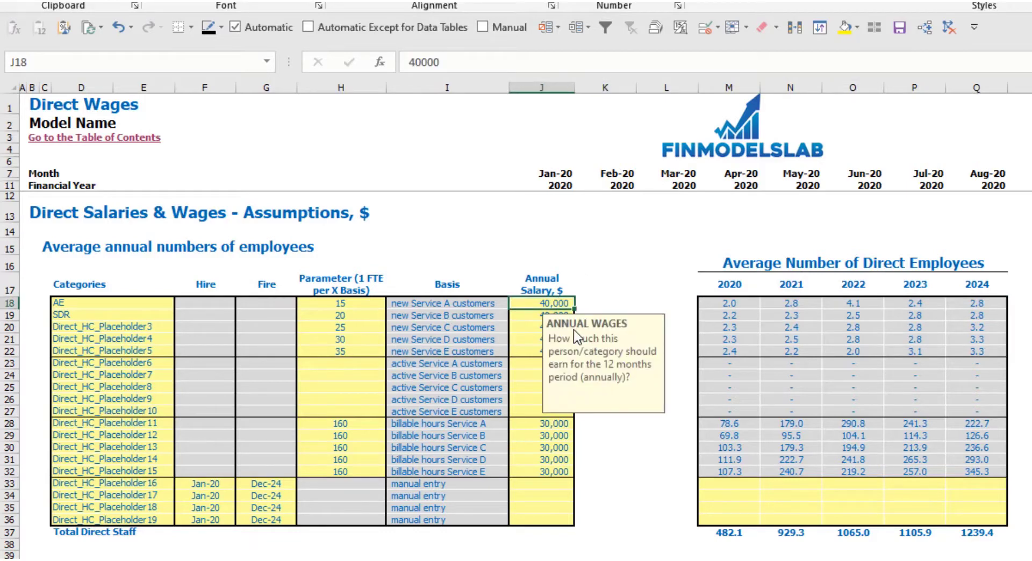
type("25,00")
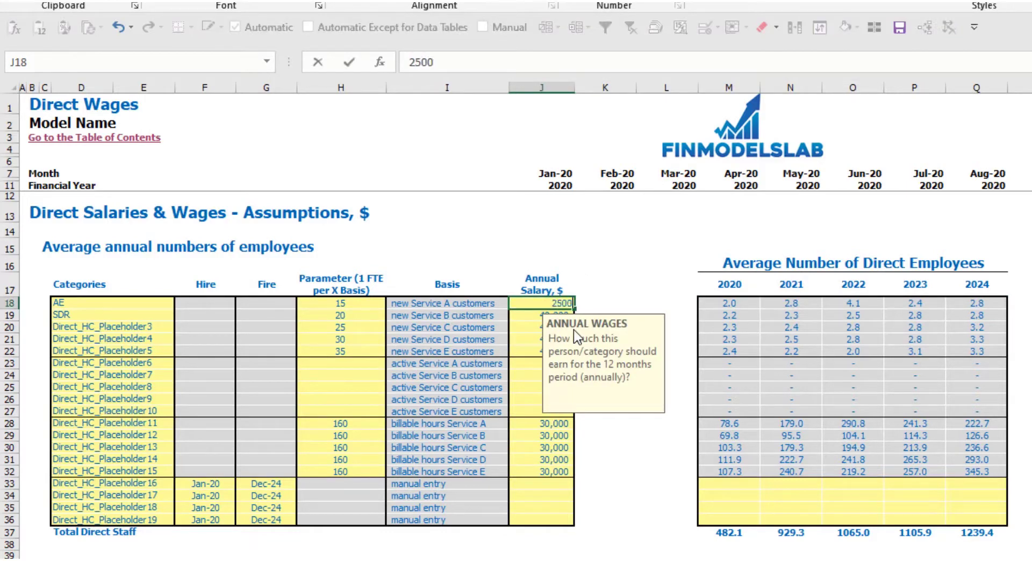
type("0")
key("Return")
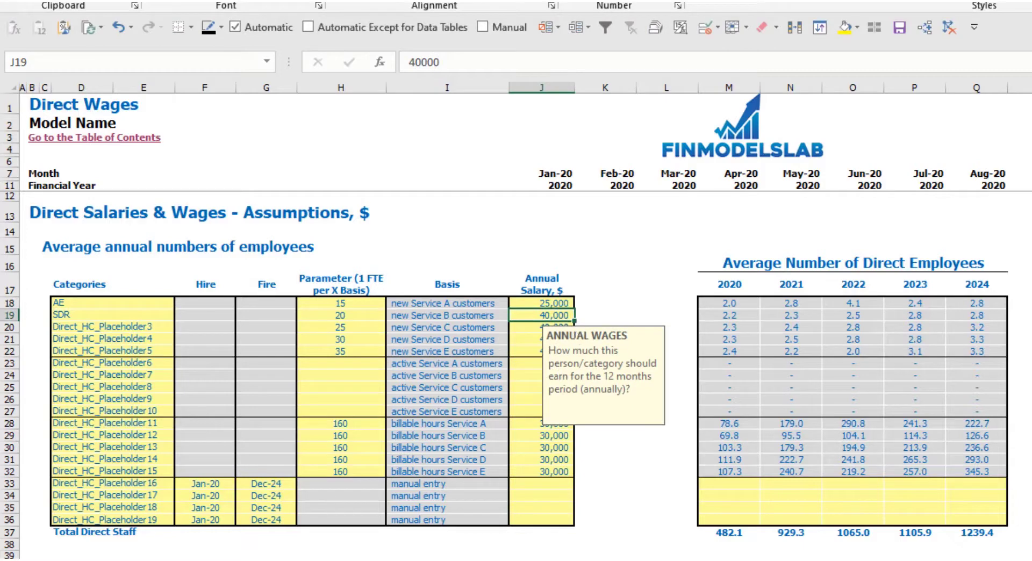
Set the AE annual salary raises for 2021 through 2024 to 5%, 4%, 3% and 2%
left_click(1031, 304)
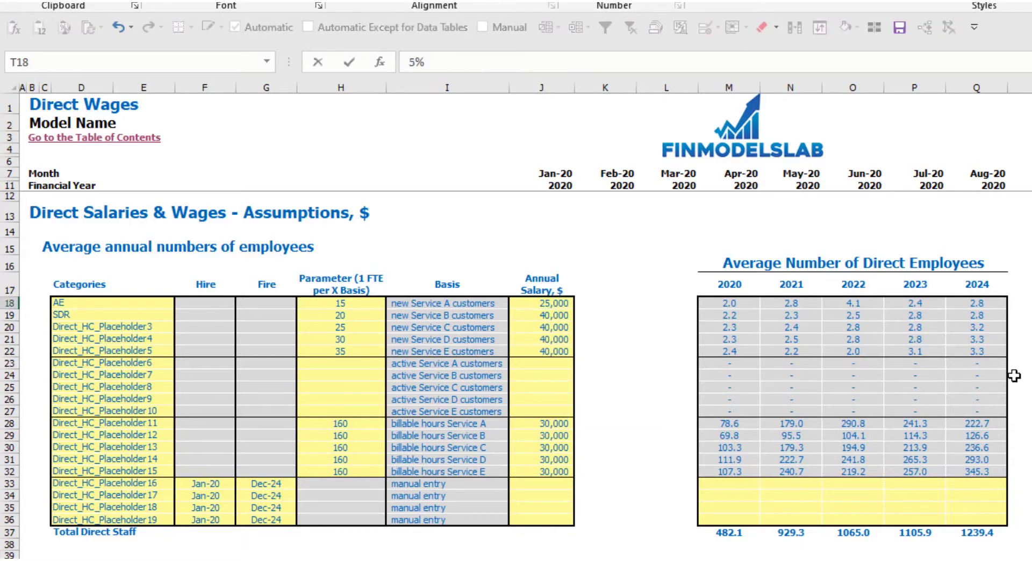
key("Right")
key("Right")
key("Right")
key("Right")
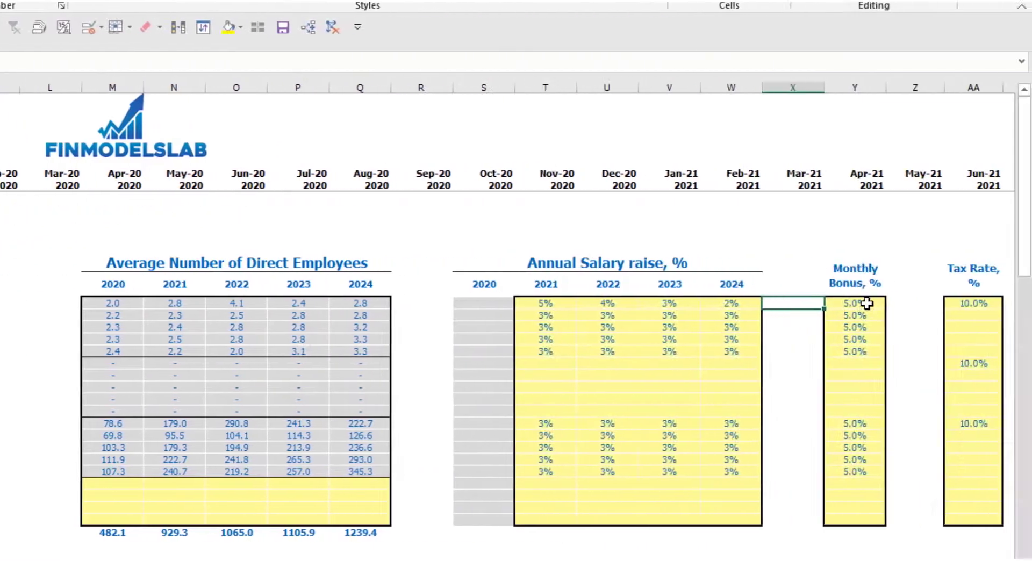
Set the AE monthly bonus to 10% and the AE tax rate to 12%
left_click(866, 303)
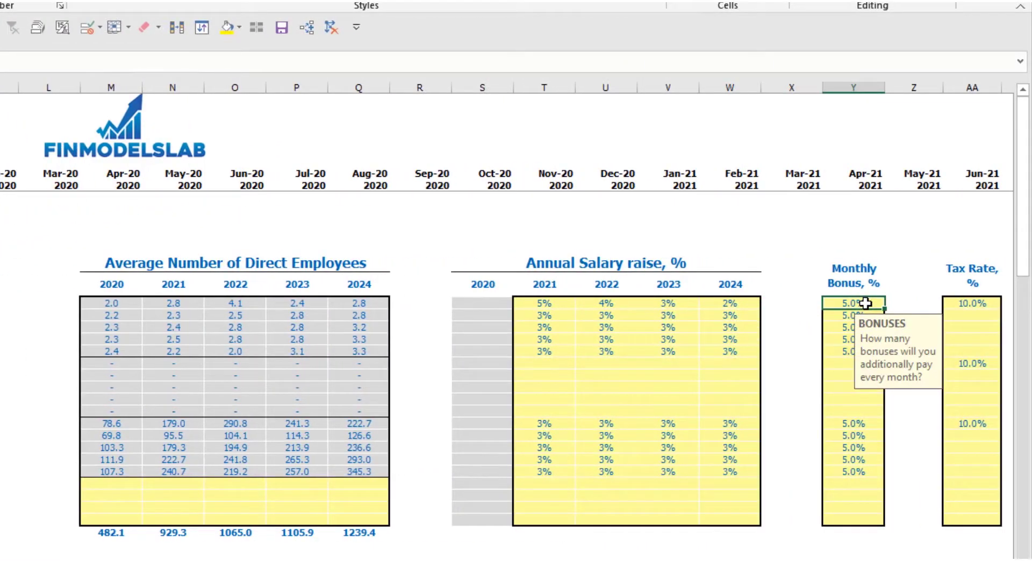
type("10")
key("Return")
left_click(865, 304)
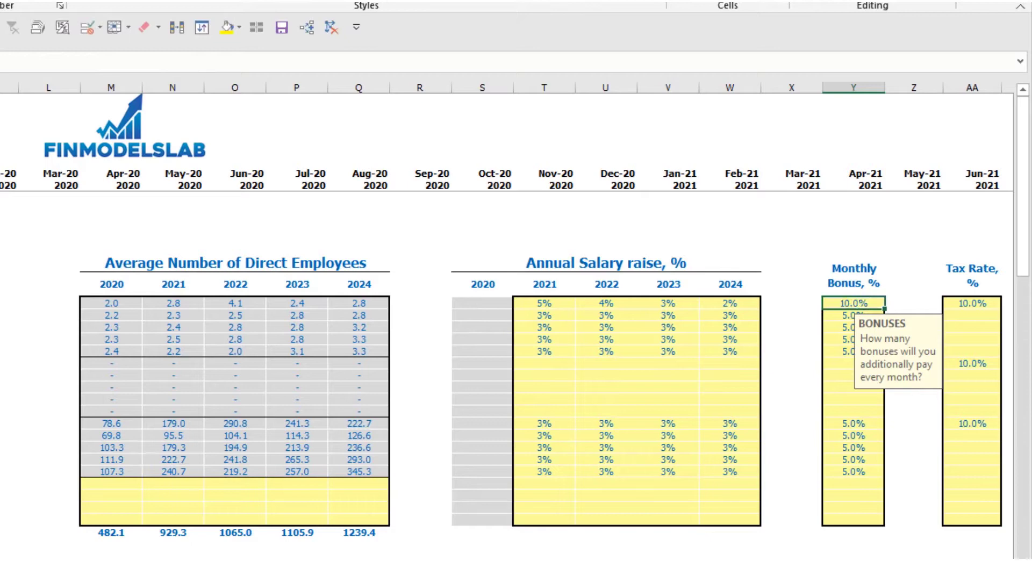
left_click(962, 301)
type("12")
key("Return")
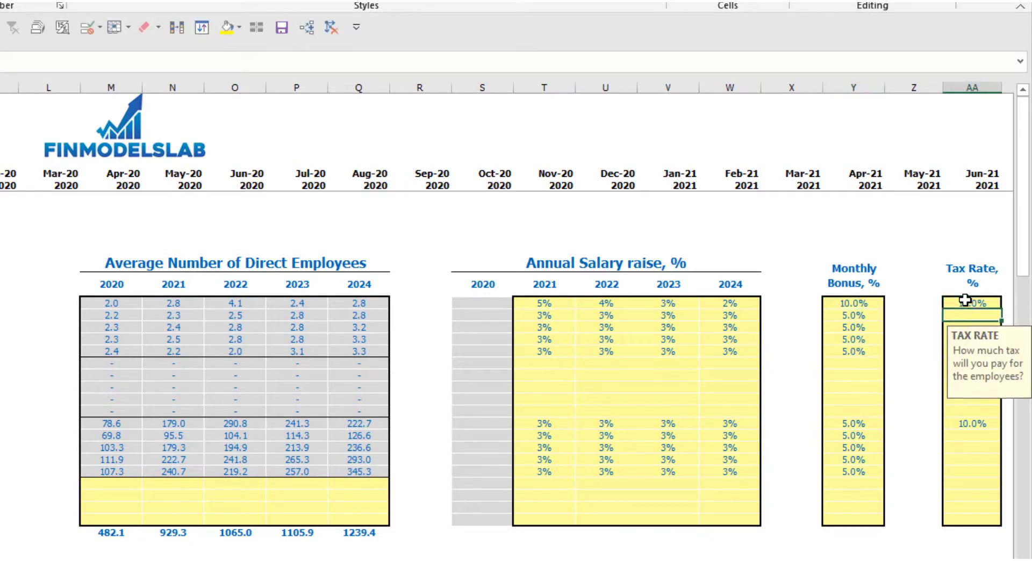
Clear the AE row's monthly bonus and tax rate
left_click(855, 303)
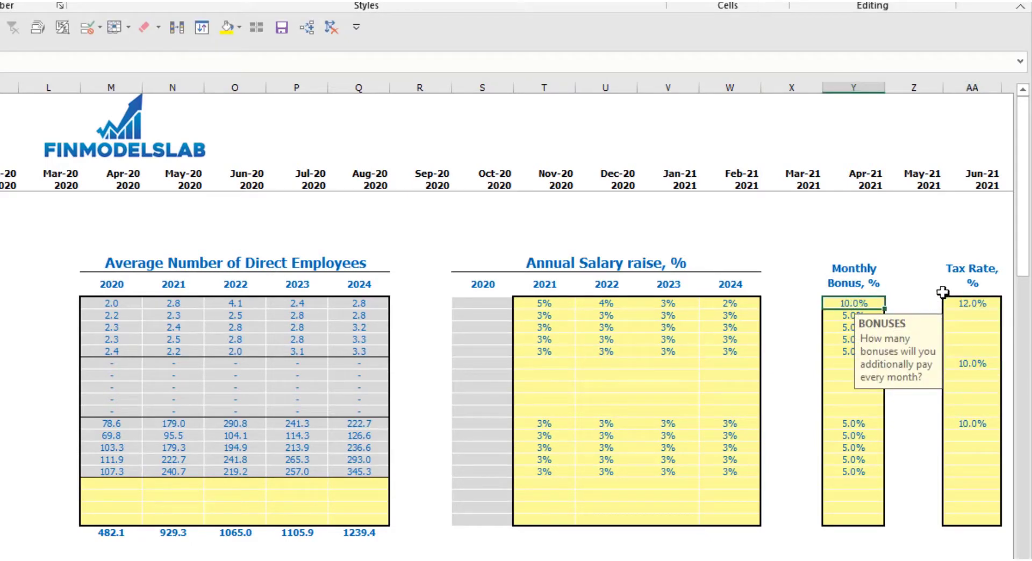
key("Delete")
left_click(961, 302)
key("Delete")
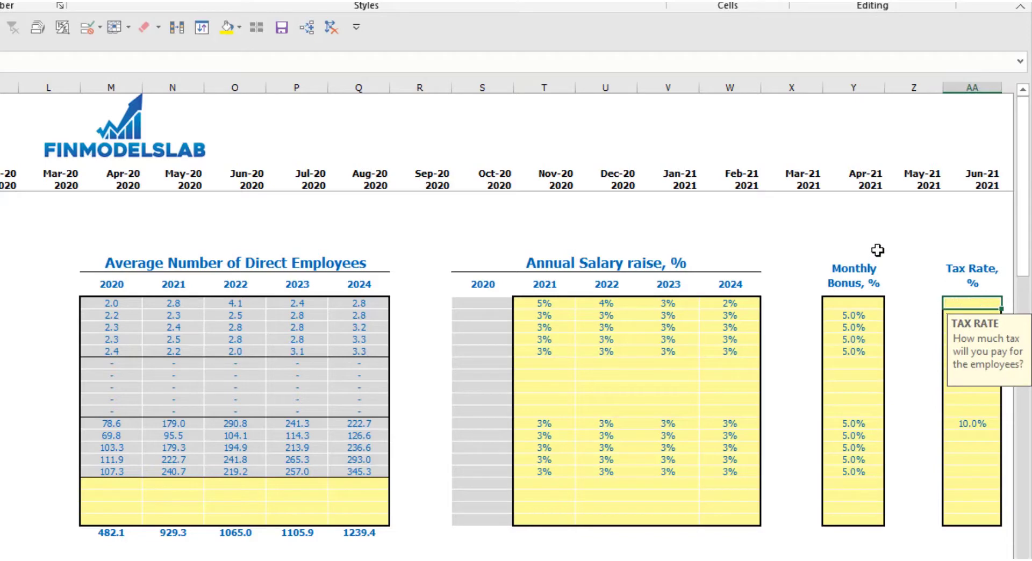
Examine the calculated annual salaries, direct staff numbers, monthly base salaries, bonuses and taxes on the Direct Wages sheet
left_click_drag(111, 558, 358, 559)
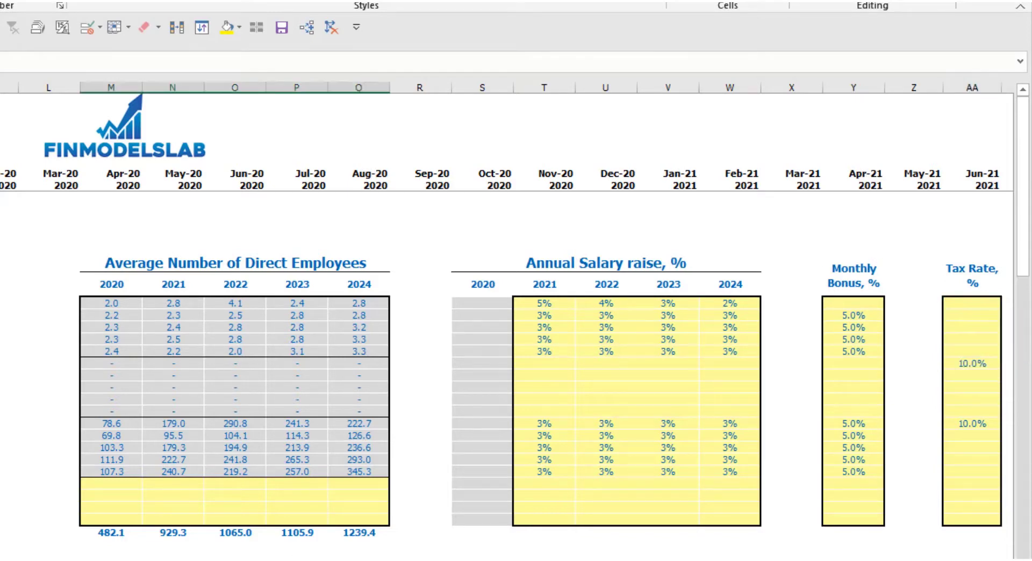
left_click(544, 559)
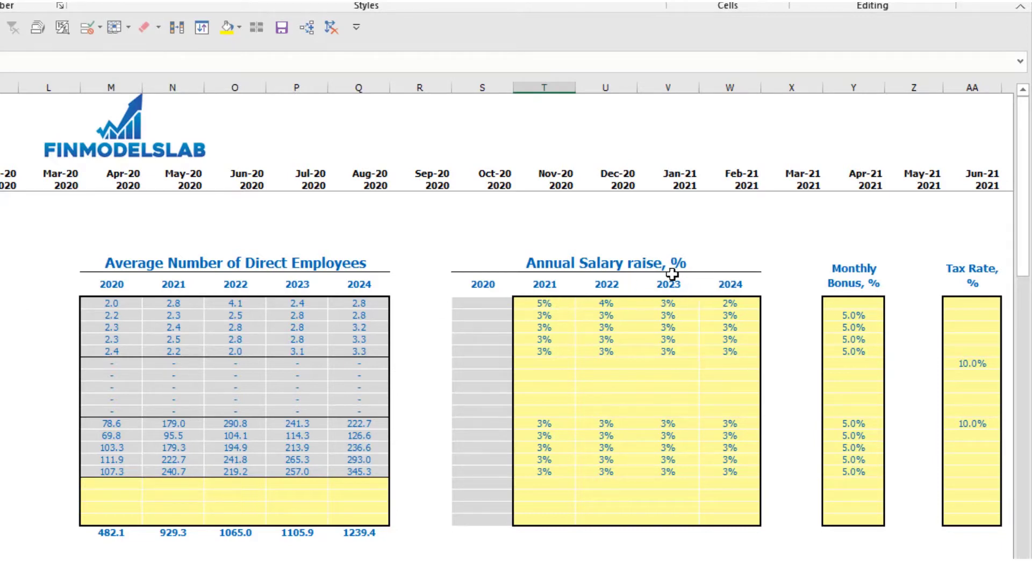
scroll(660, 304, "down", 4)
scroll(505, 376, "down", 10)
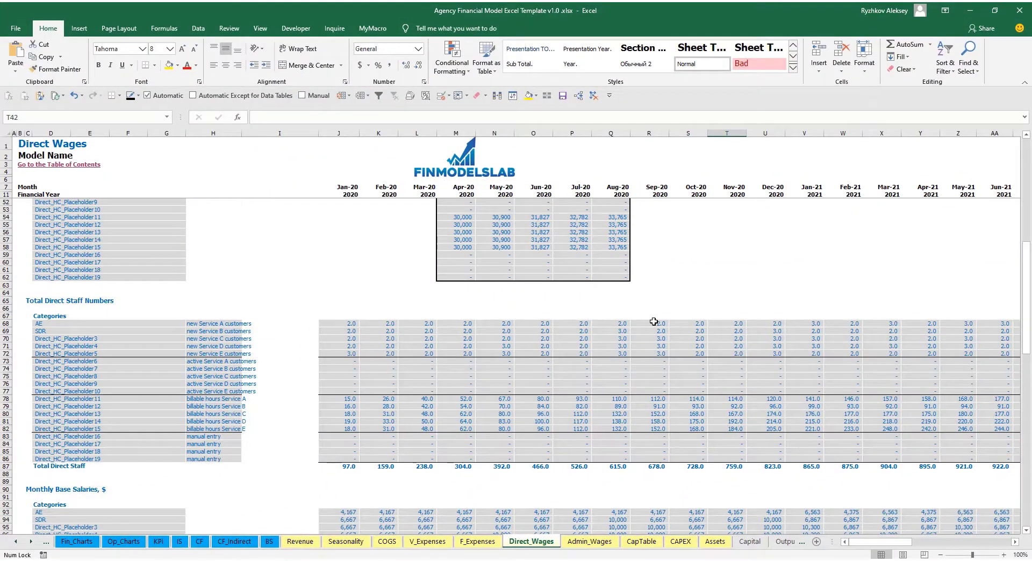
scroll(377, 370, "down", 7)
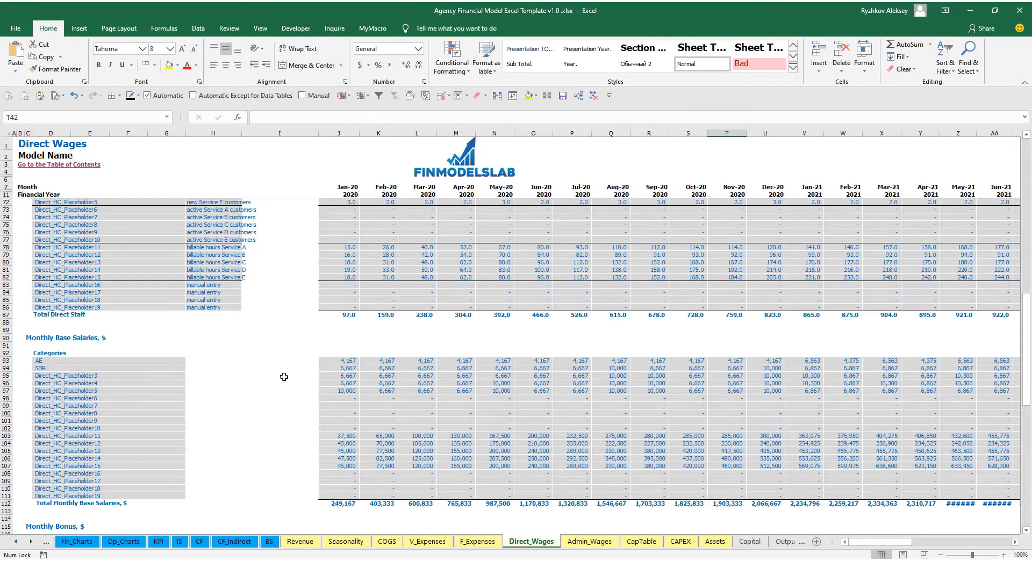
scroll(488, 404, "down", 10)
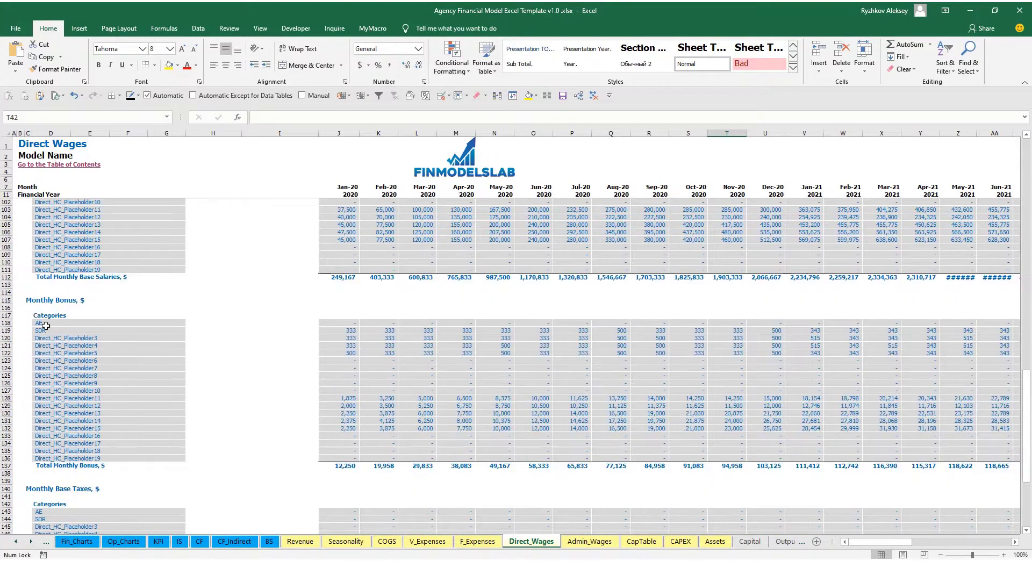
scroll(416, 351, "down", 7)
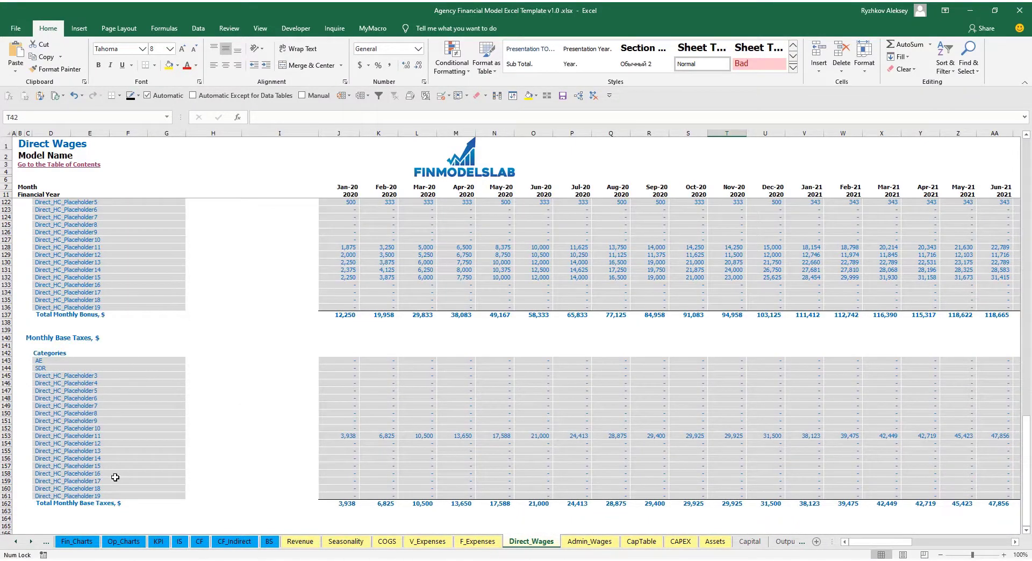
scroll(481, 368, "up", 20)
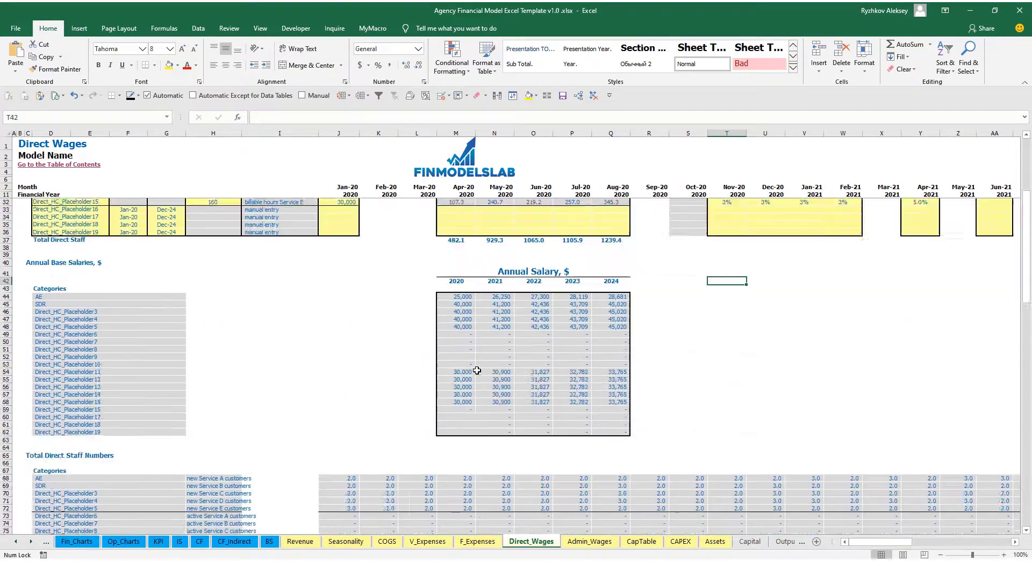
Rename the staff position based on active Service A customers as Cust Success
left_click_drag(6, 306, 4, 336)
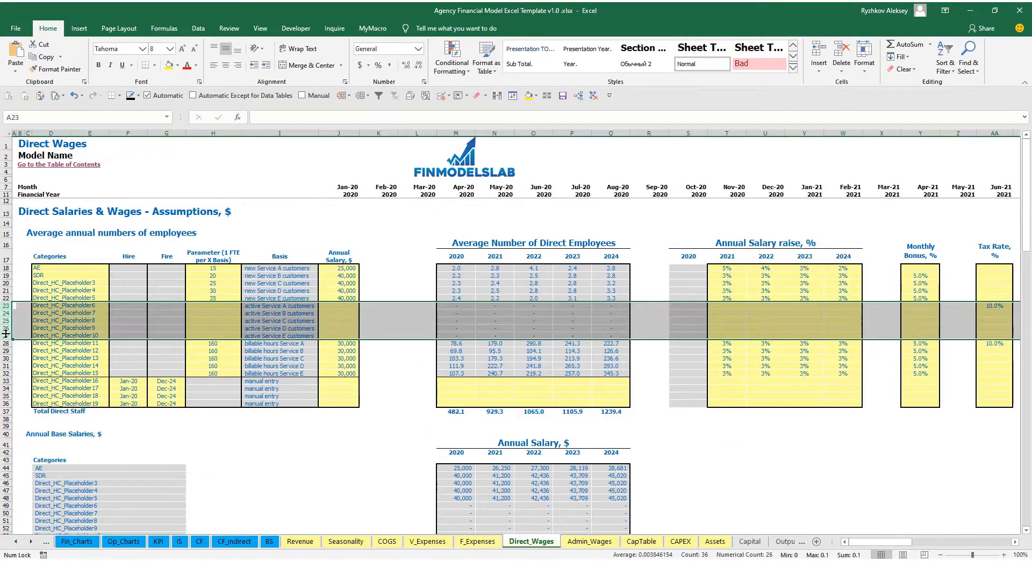
left_click(280, 309)
left_click(87, 307)
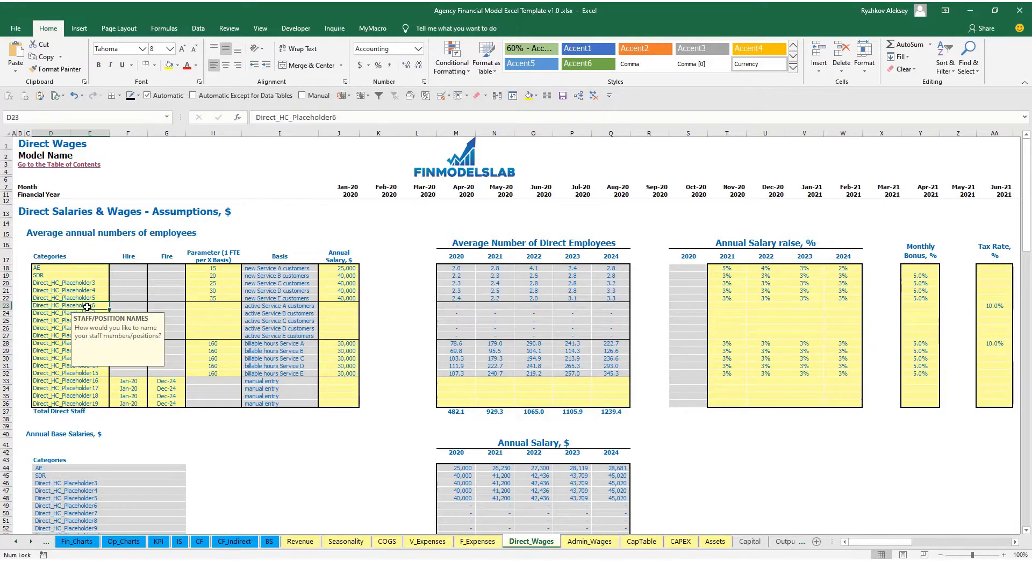
type("Cust Success")
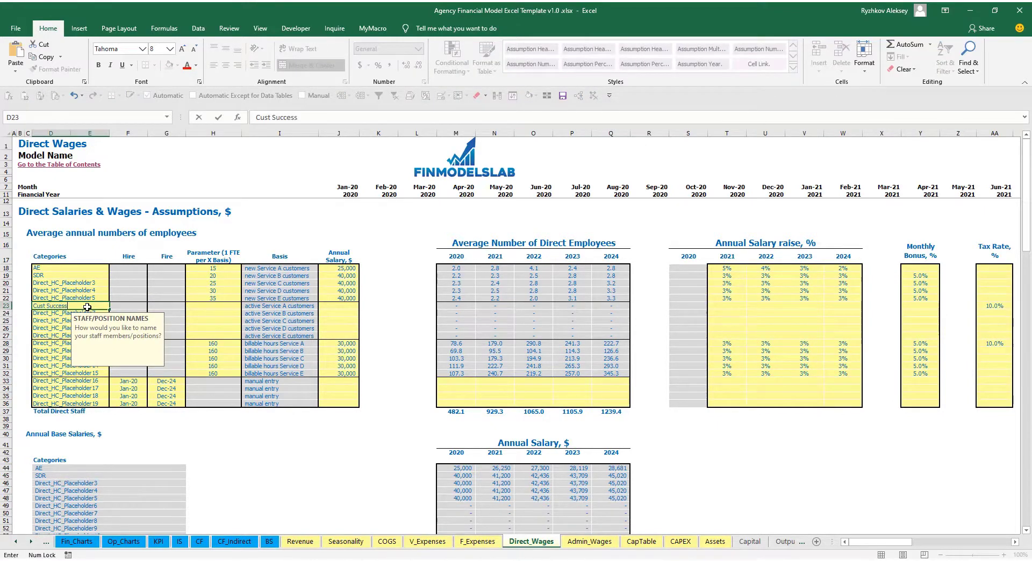
key("Return")
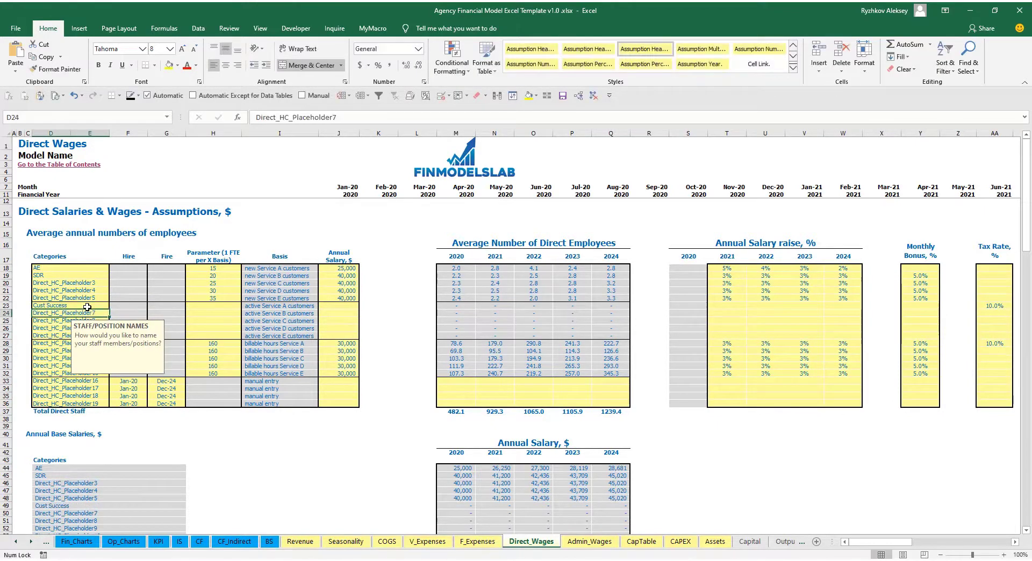
Set the Cust Success parameter to 20 active Service A customers per FTE
left_click(192, 305)
type("20")
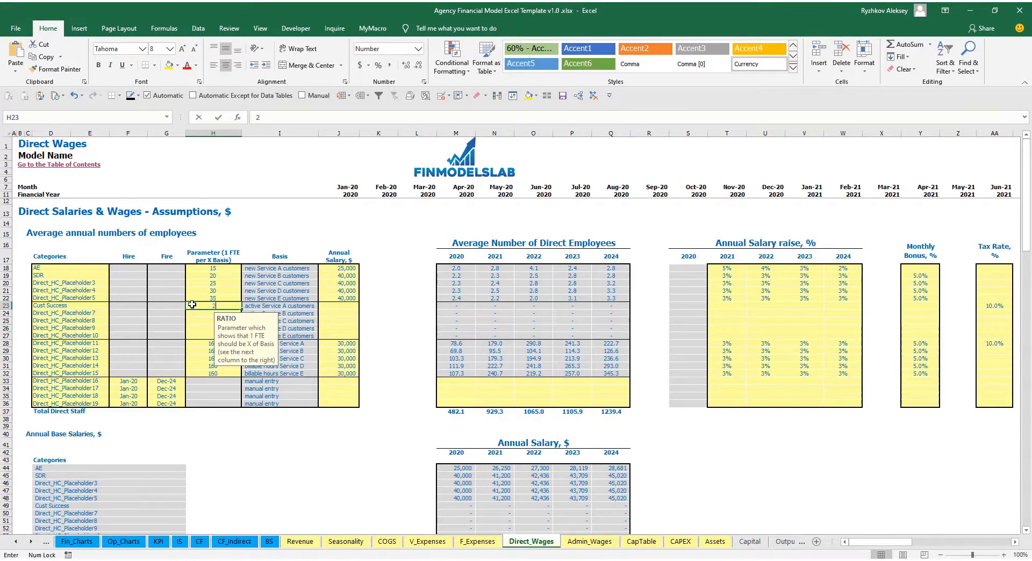
key("Return")
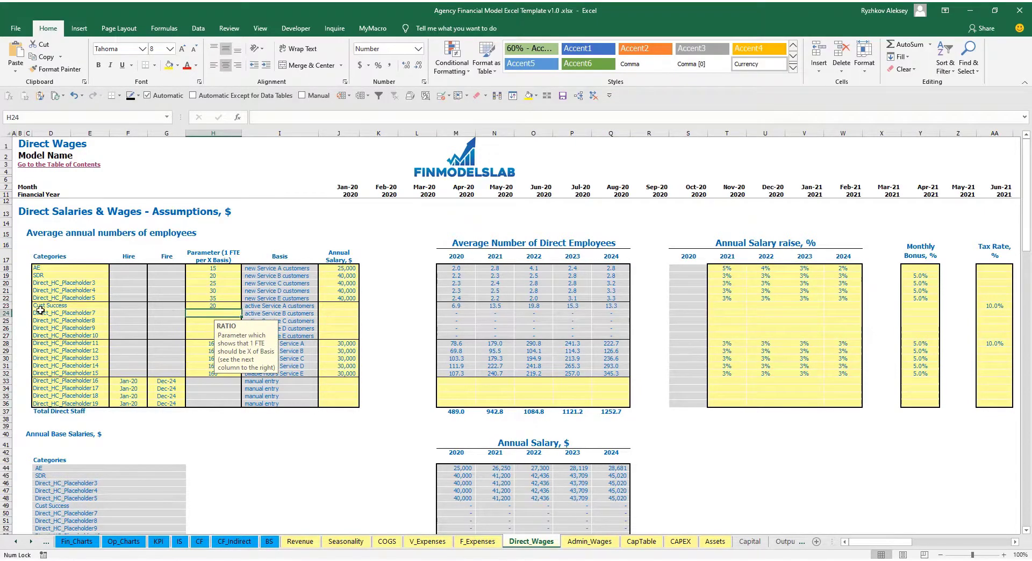
Set the Cust Success annual salary to 3,000 and copy the 3% annual raise into its 2021 to 2024 cells
left_click(347, 305)
type("3000")
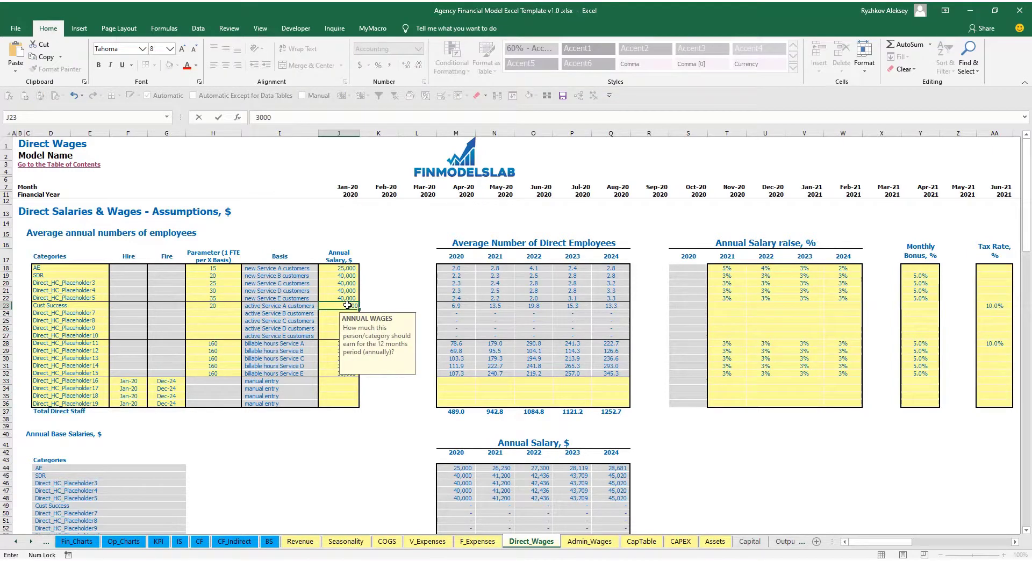
key("Return")
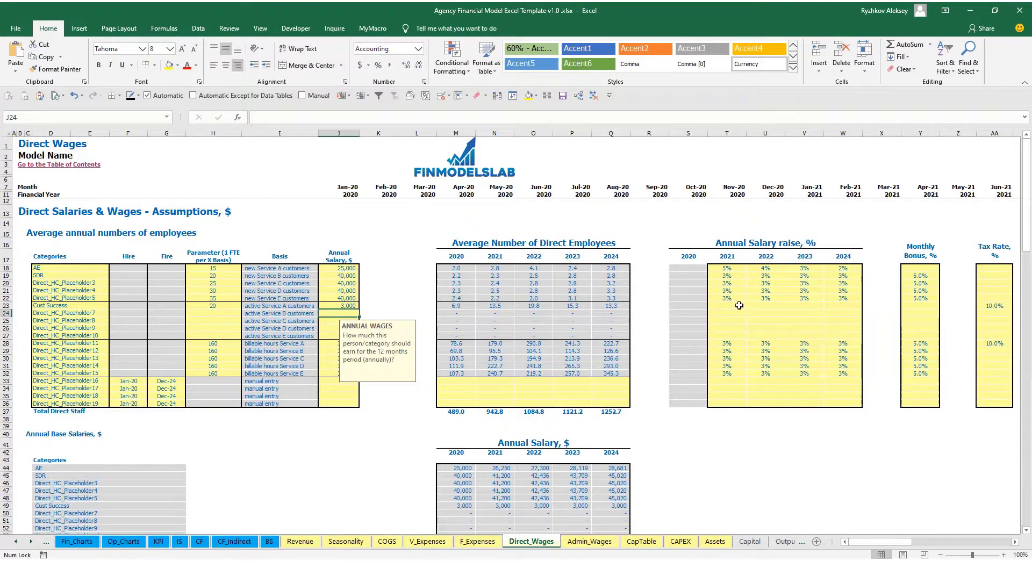
left_click(726, 298)
key("ctrl+c")
left_click_drag(727, 305, 829, 305)
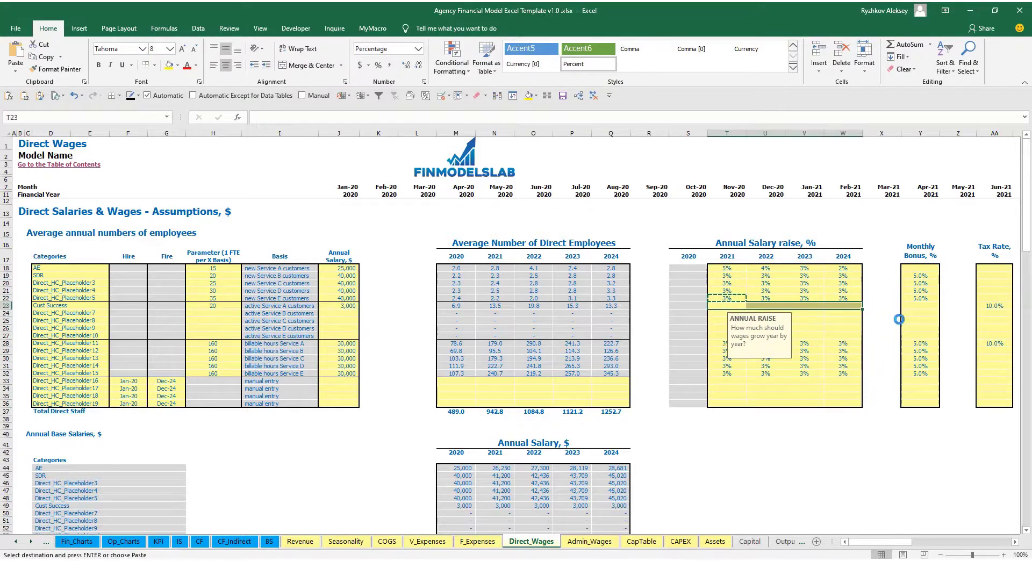
key("ctrl+v")
Set the Cust Success monthly bonus to 5% and its tax rate to 12%
left_click(920, 305)
type("5")
key("Tab")
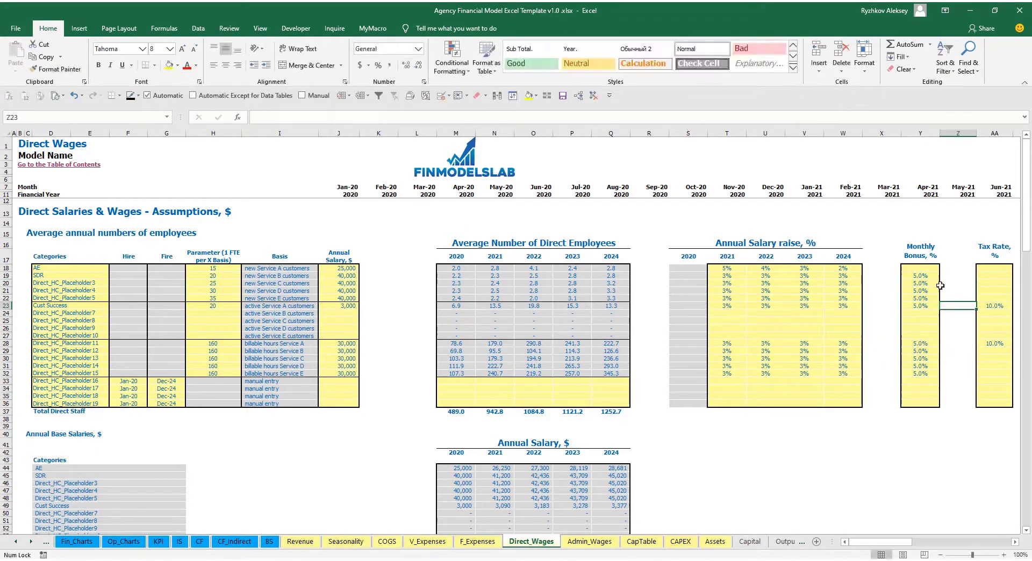
left_click(988, 304)
type("12")
key("Return")
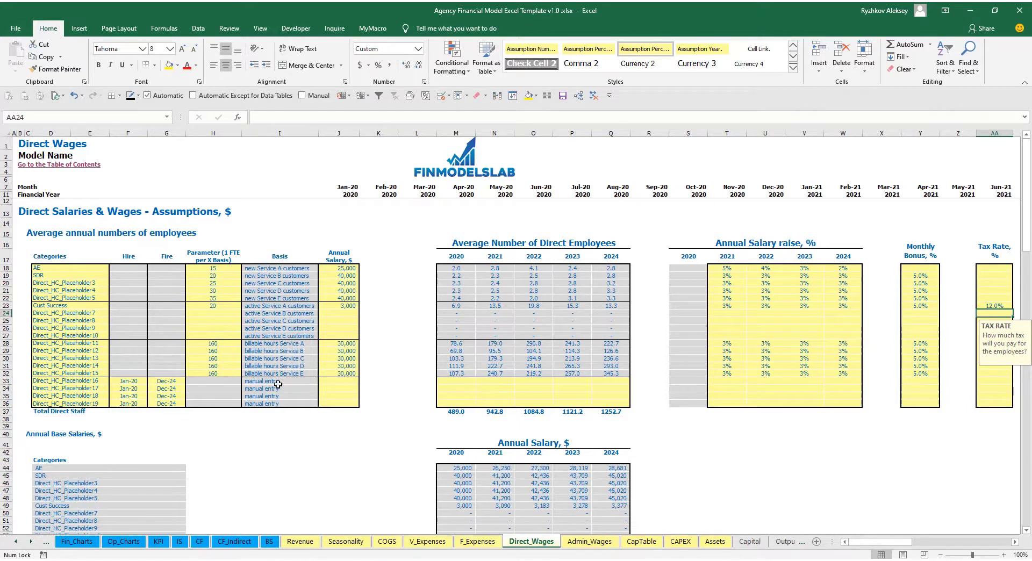
Rename the staff position based on Service A billable hours as Engineer and review its parameter and annual salary
left_click(217, 345)
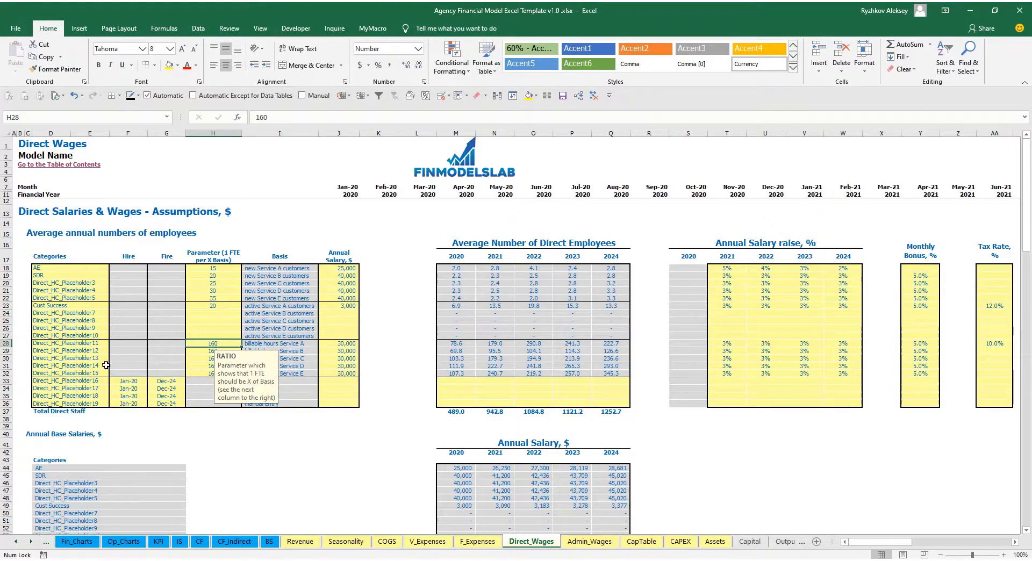
left_click(92, 344)
type("Engineer")
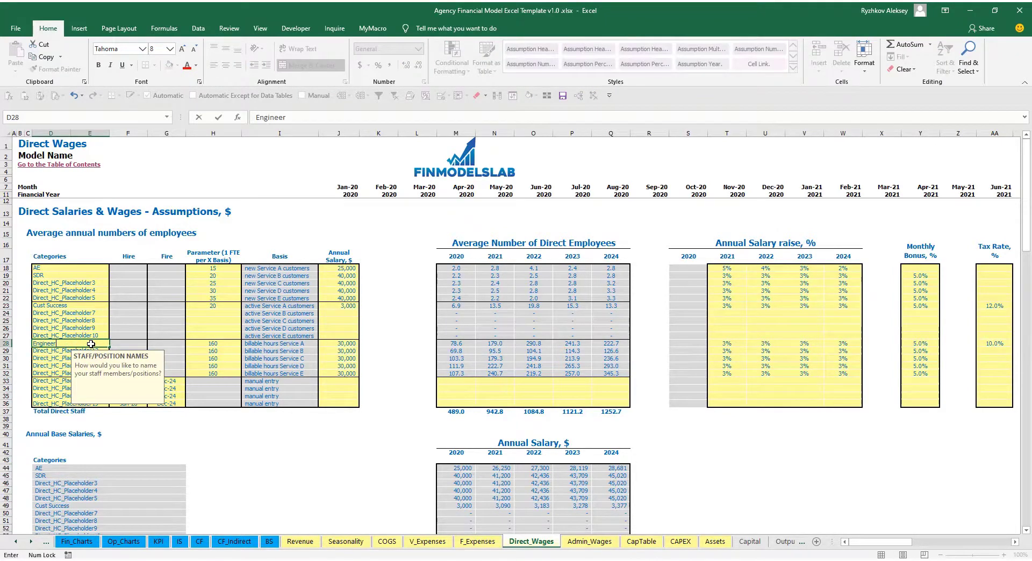
key("Return")
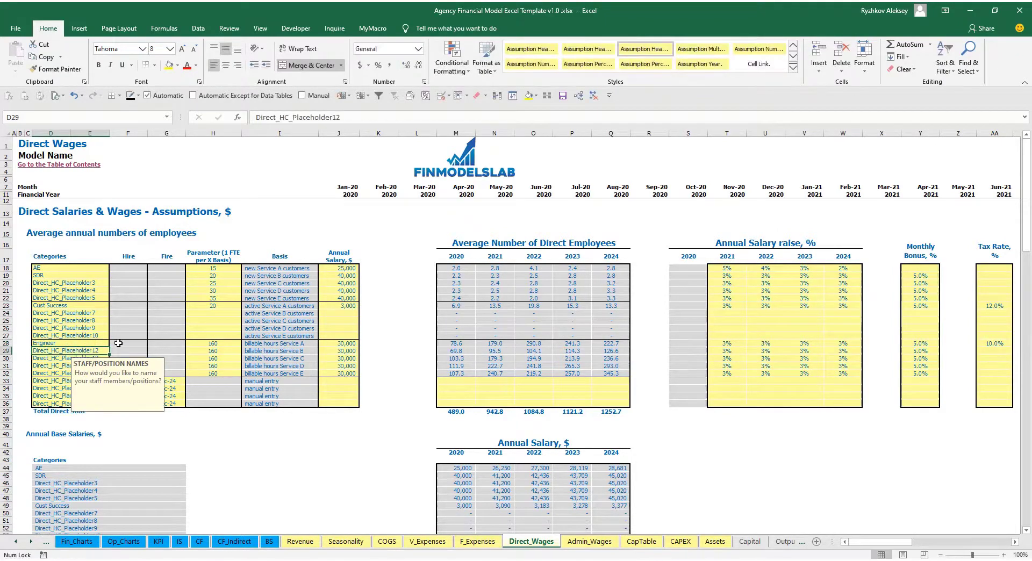
left_click(215, 350)
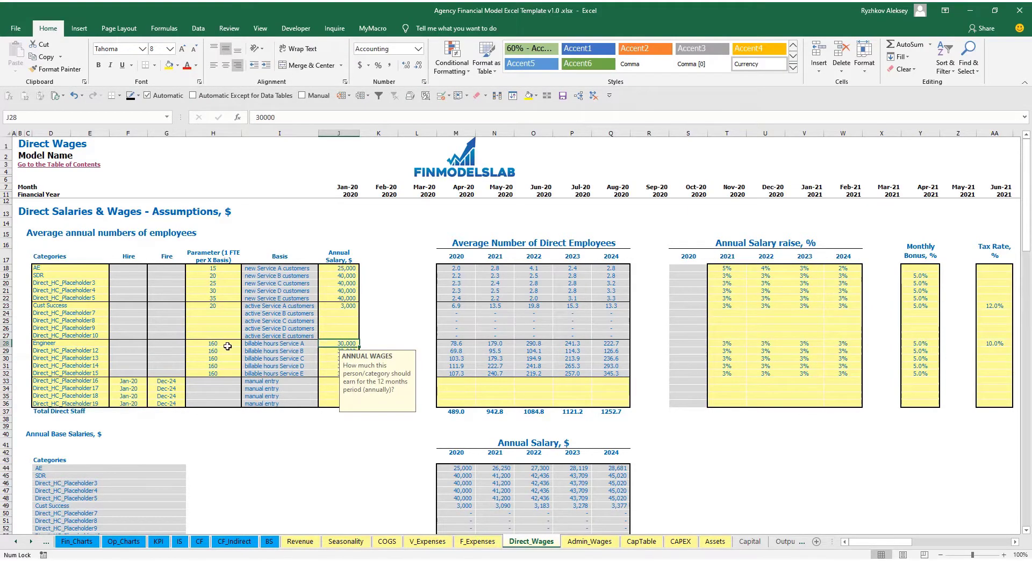
left_click(225, 343)
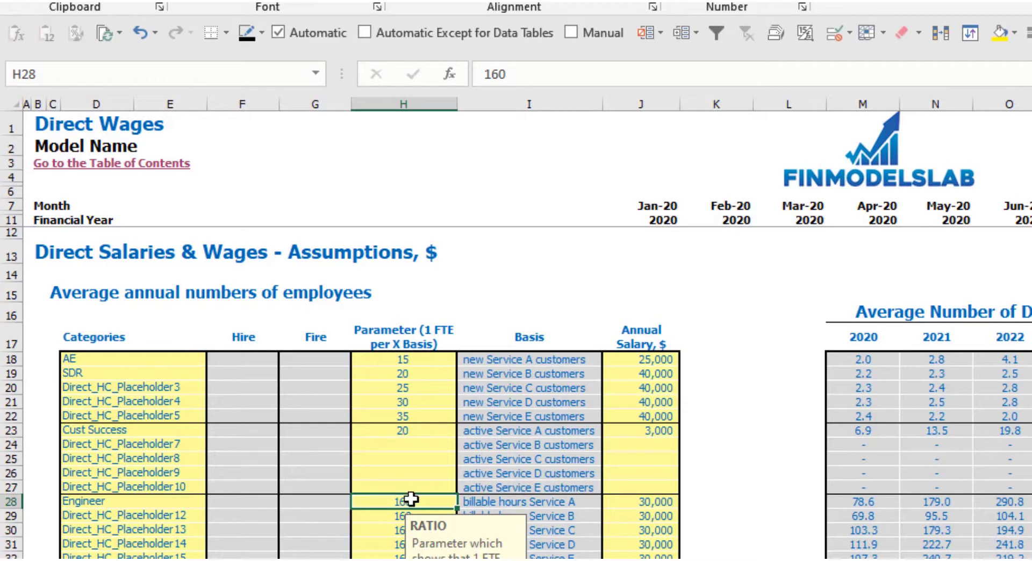
left_click(655, 505)
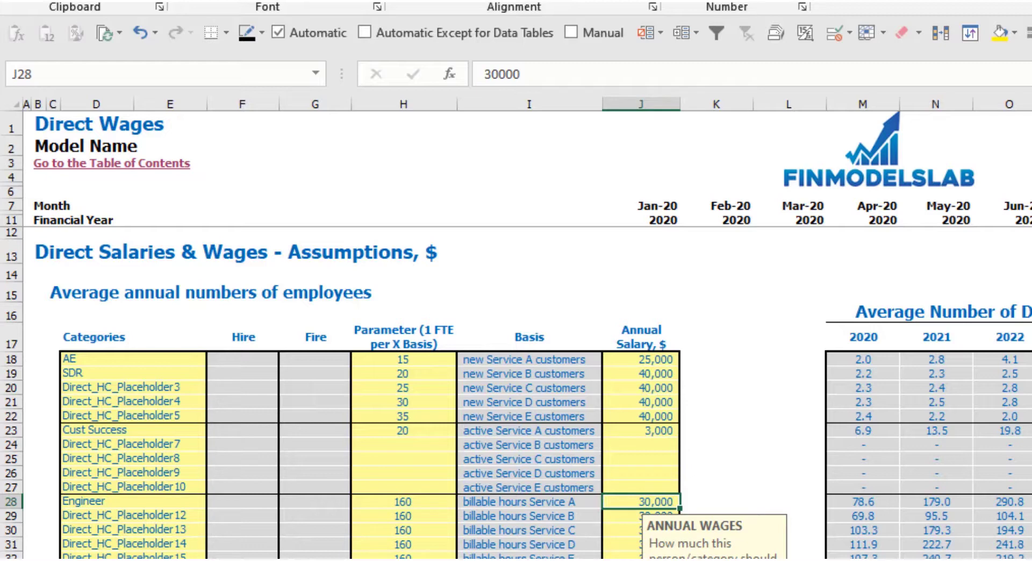
Rename the first manual-entry staff position in row 33 as Manager
left_click(529, 560)
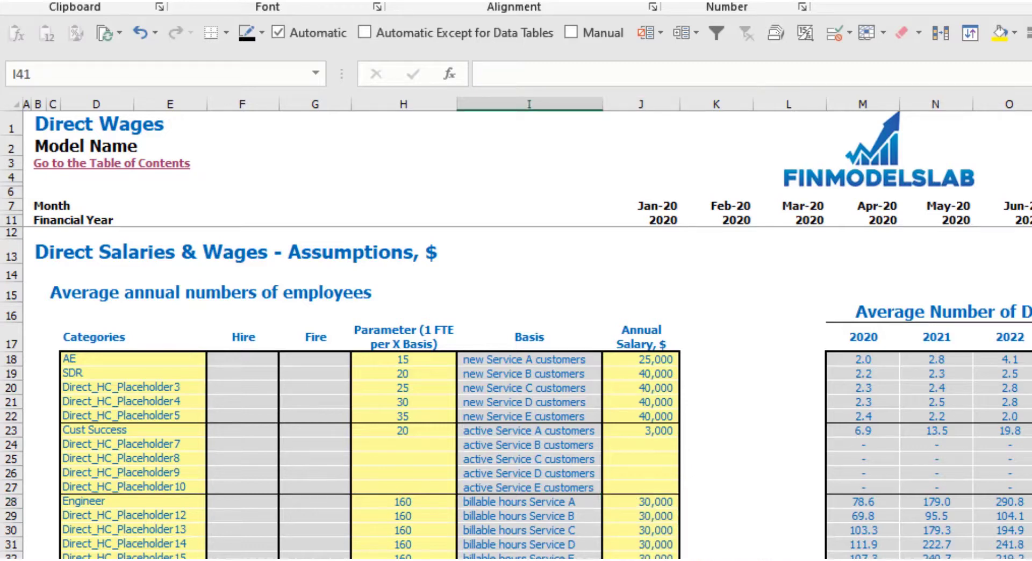
key("shift+space")
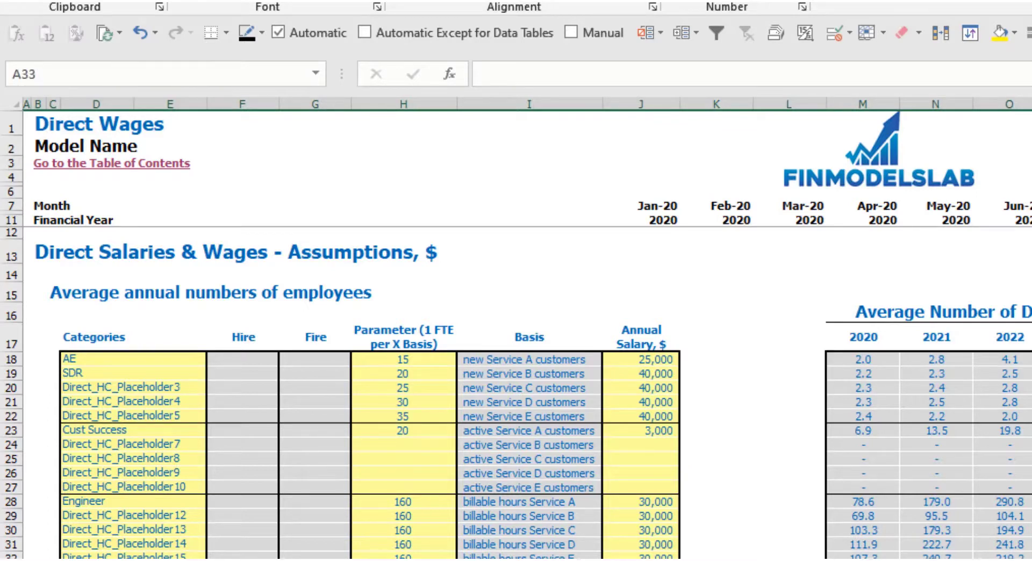
left_click(144, 559)
type("Manager")
key("Return")
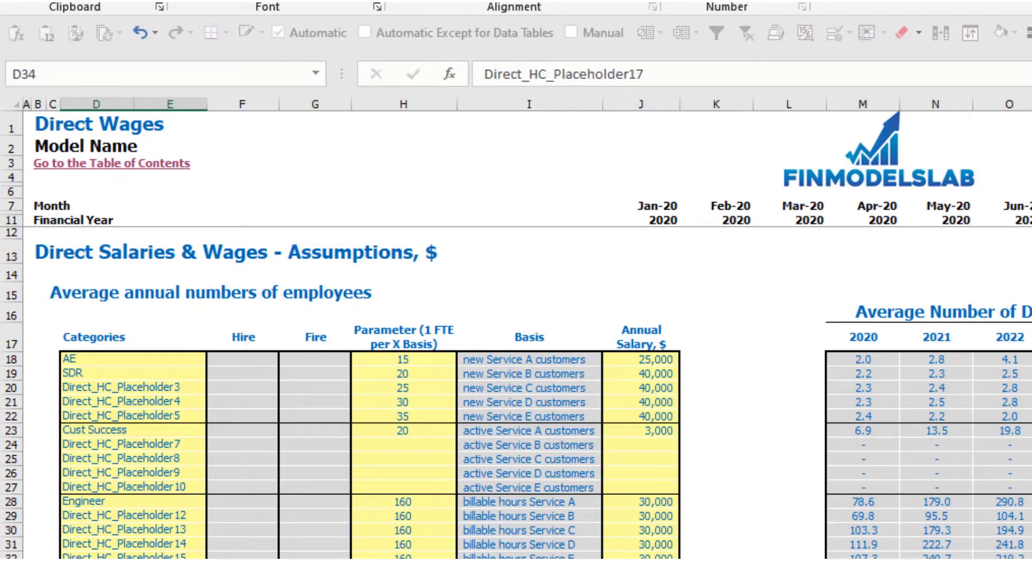
Set the Manager's hire month to Mar-20 and annual salary to 50,000
key("Up")
key("Right")
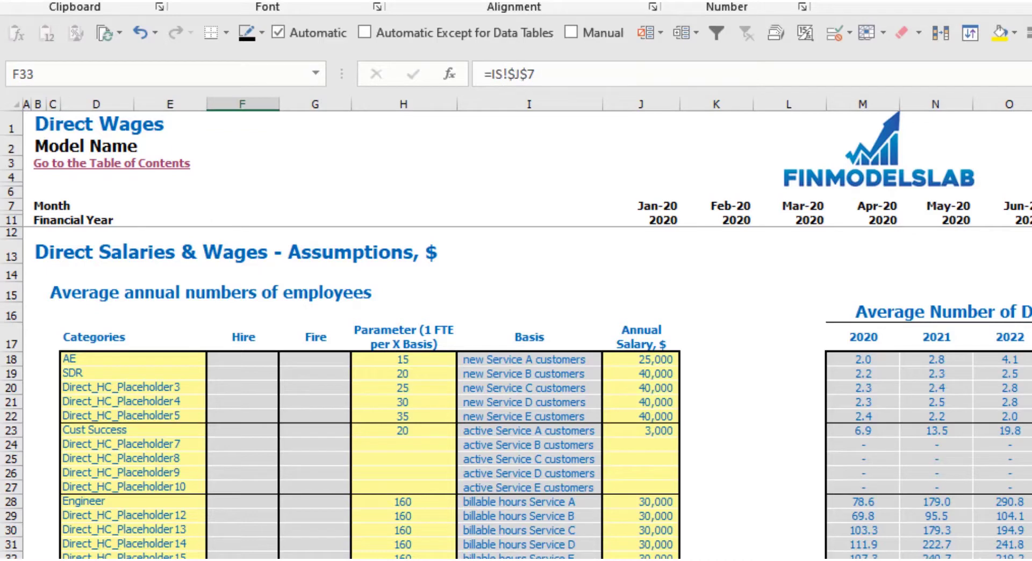
left_click(529, 559)
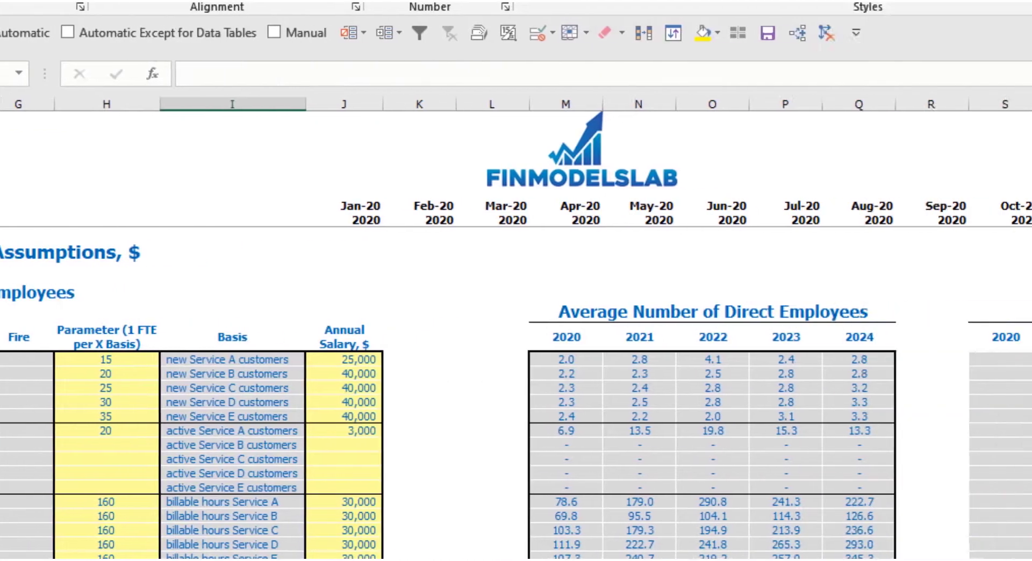
left_click(315, 559)
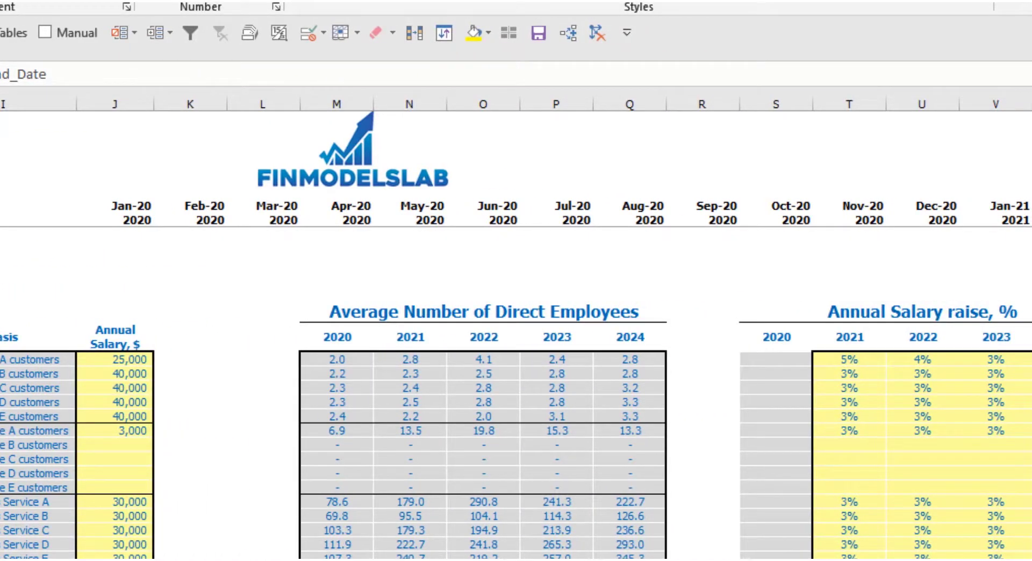
left_click(115, 558)
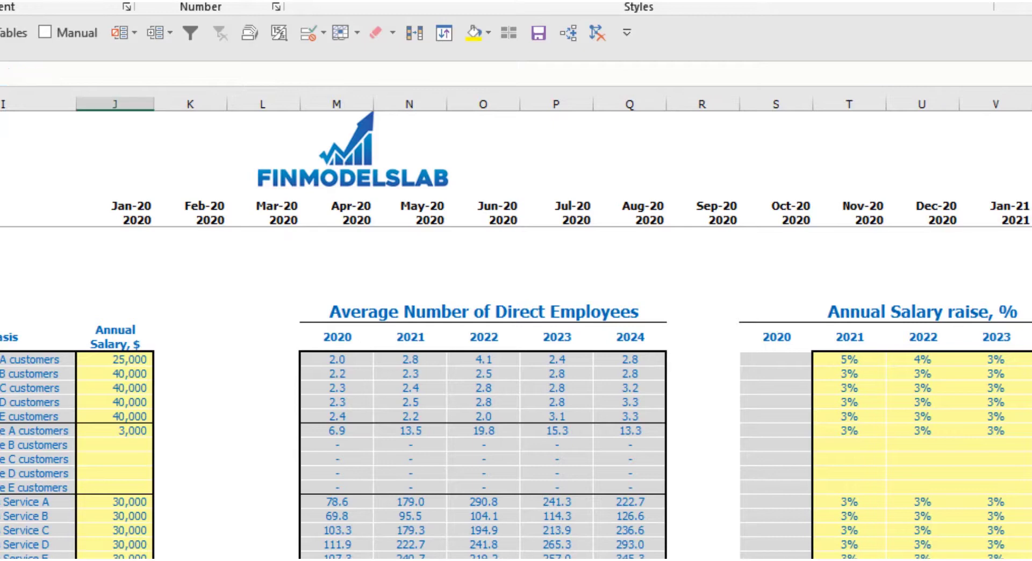
key("F2")
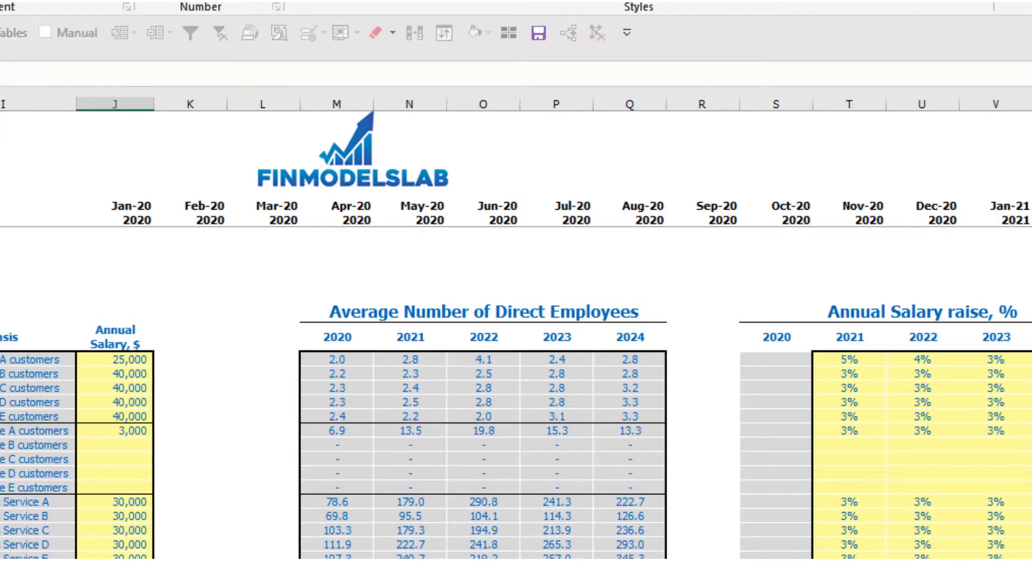
key("Return")
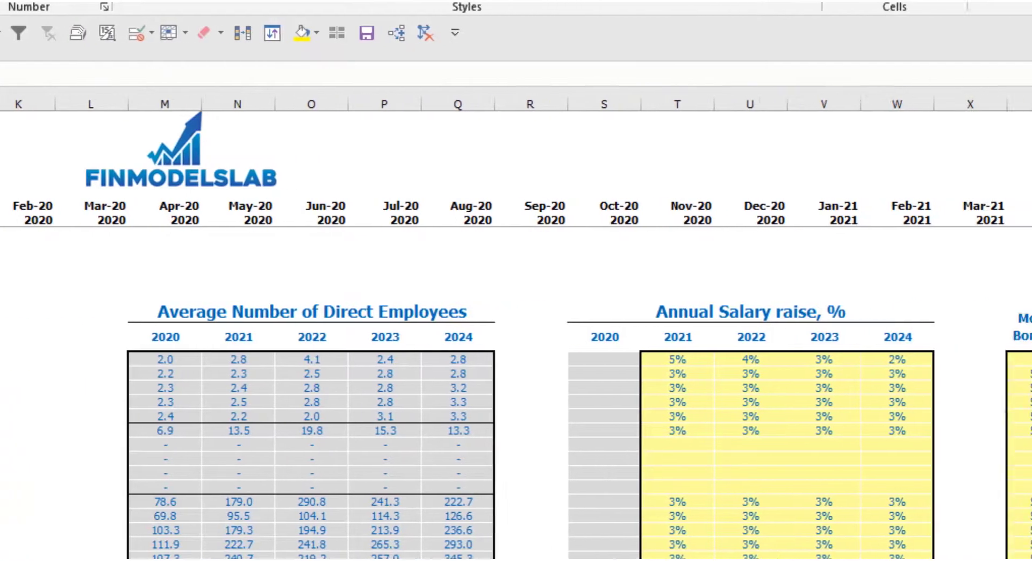
Enter an average number of 1 Manager for each year from 2020 to 2024
type("1")
key("Tab")
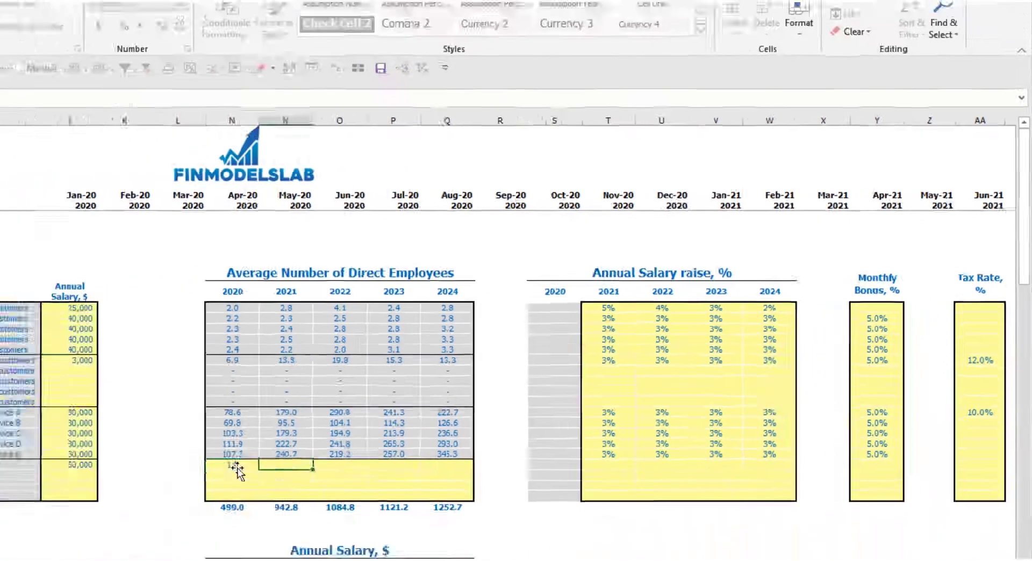
type("1")
key("Tab")
type("1")
key("Tab")
type("1")
key("Tab")
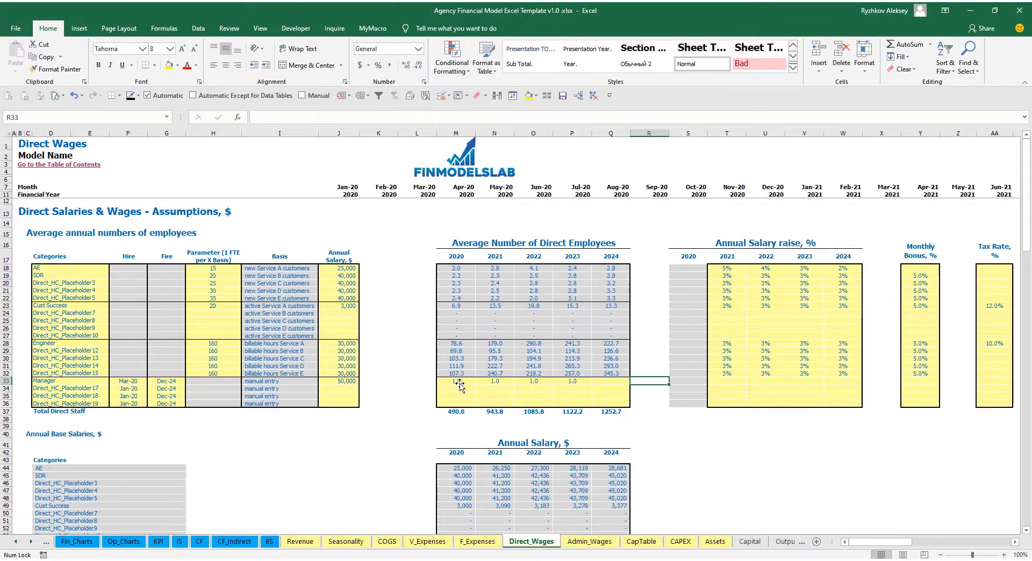
type("1")
Set the average number of Managers to 2, 3, 4 and 5 for 2021, 2022, 2023 and 2024
key("Left")
key("Left")
key("Left")
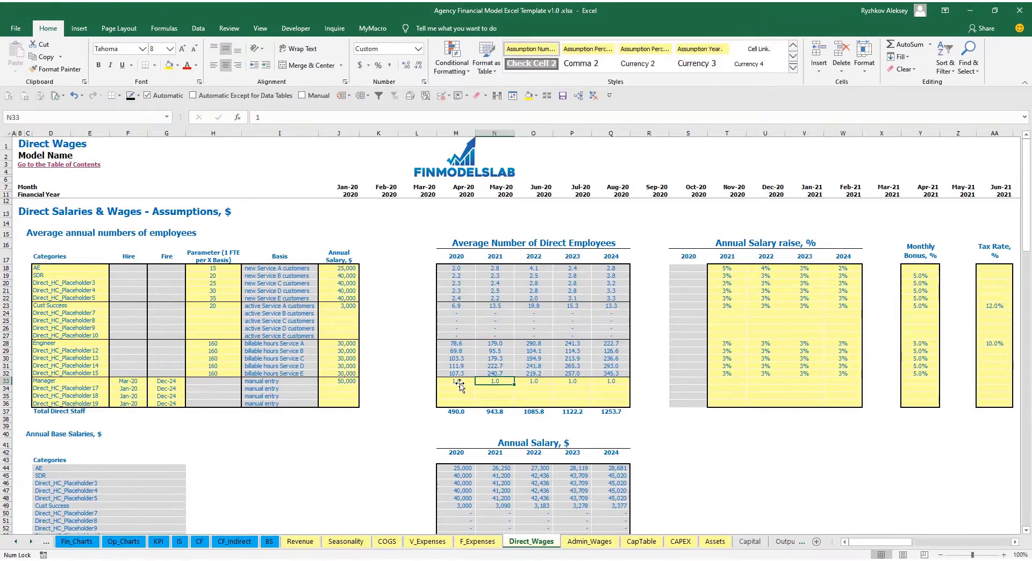
type("2")
key("Right")
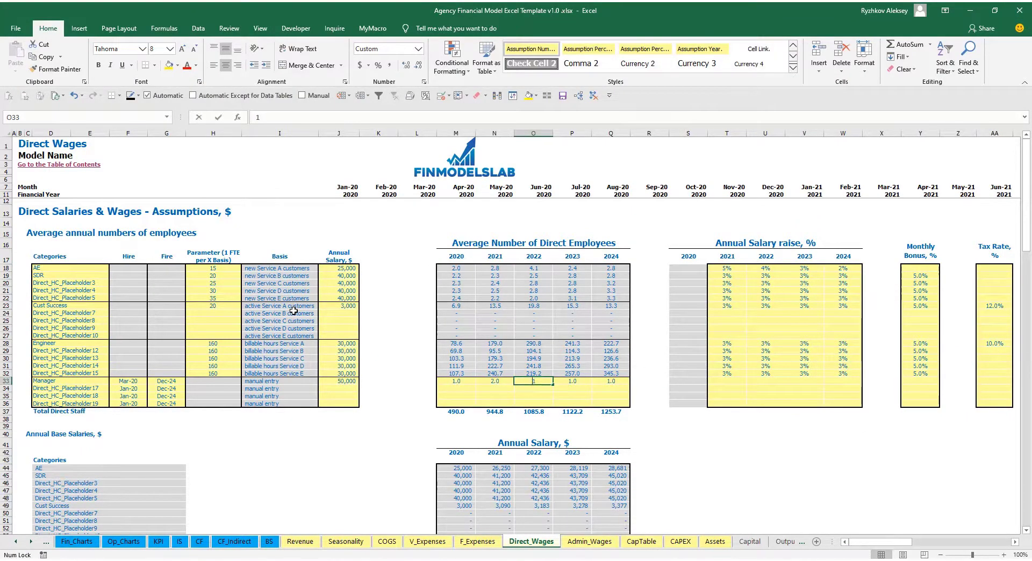
key("BackSpace")
type("3")
key("Right")
type("4")
key("Right")
type("5")
key("Right")
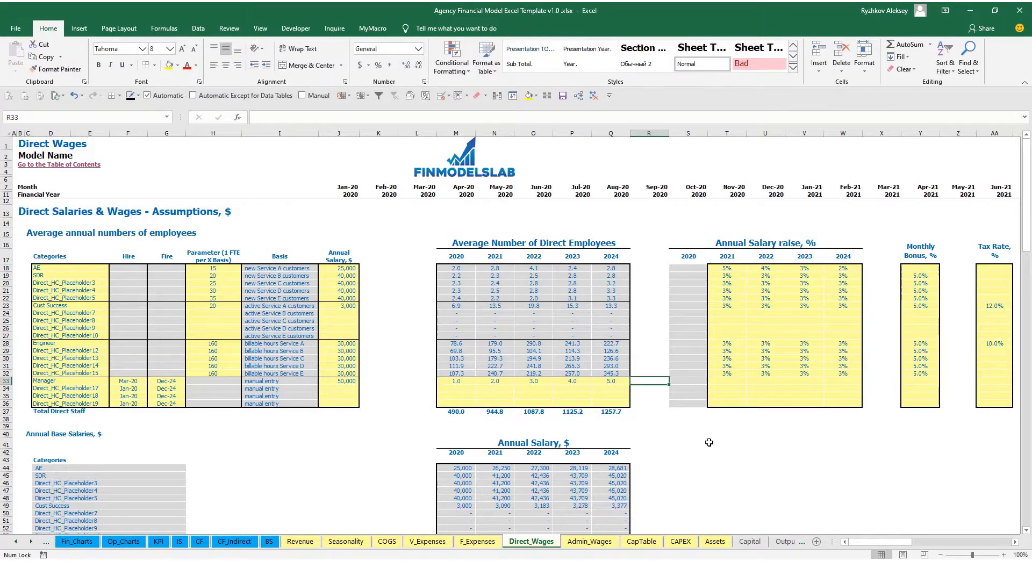
Examine the Manager's monthly headcount across the years in the Total Direct Staff Numbers section
scroll(529, 406, "down", 17)
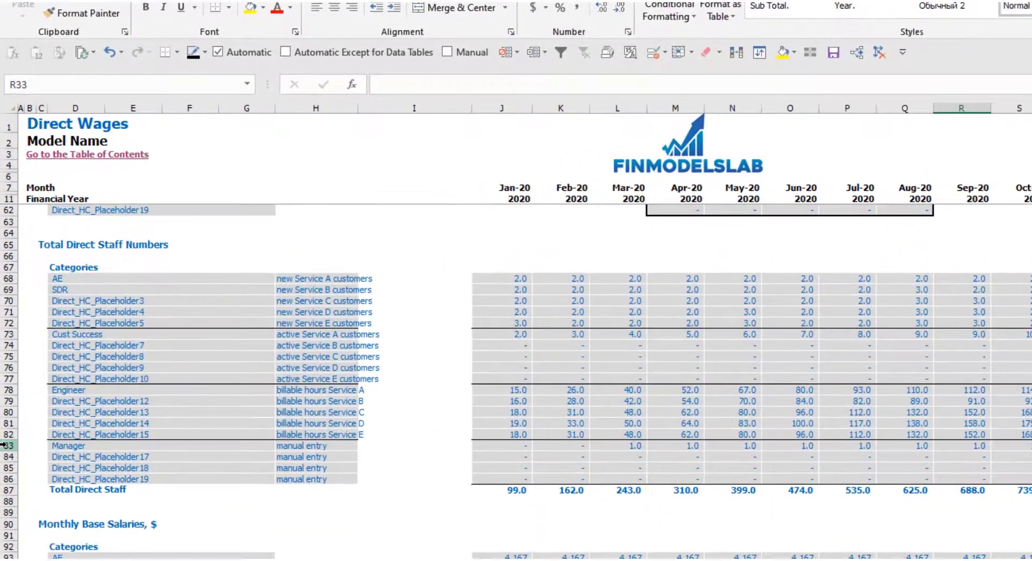
left_click(14, 432)
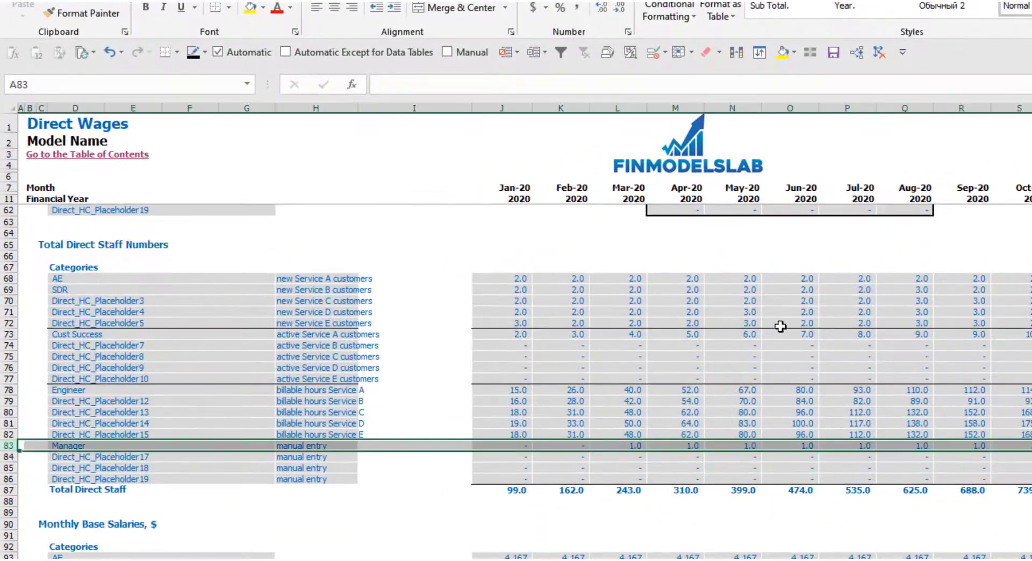
left_click(641, 445)
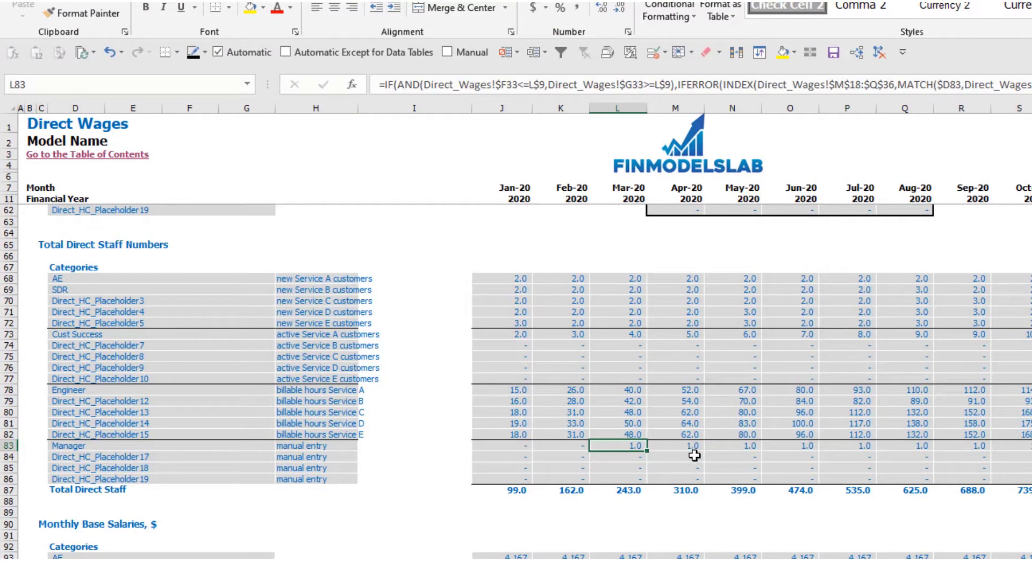
left_click(1031, 456)
left_click(1031, 445)
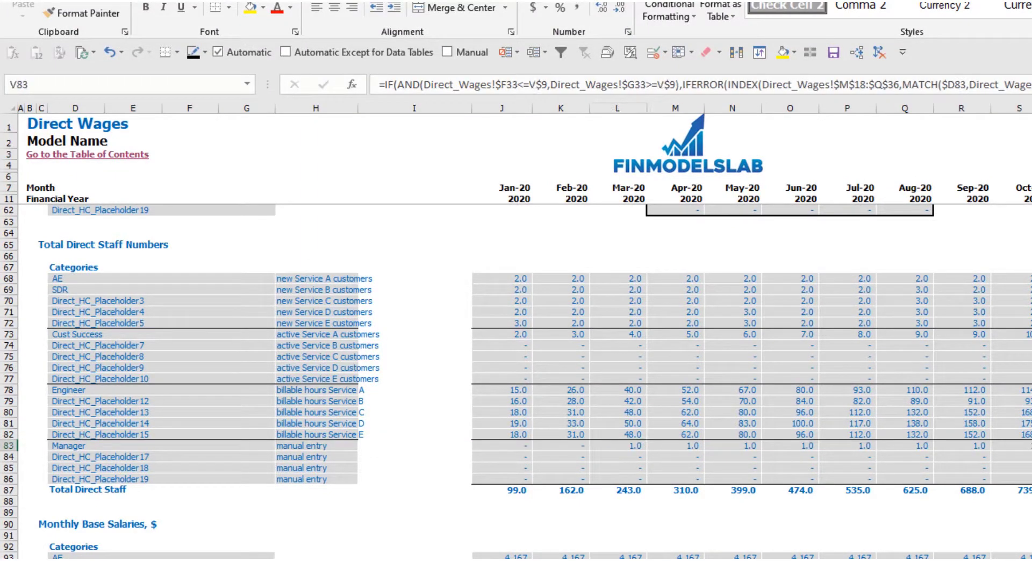
key("Right")
key("Right")
key("Right")
key("Right")
key("Right")
key("Right")
key("Right")
key("Right")
key("Right")
key("Right")
key("Right")
key("Right")
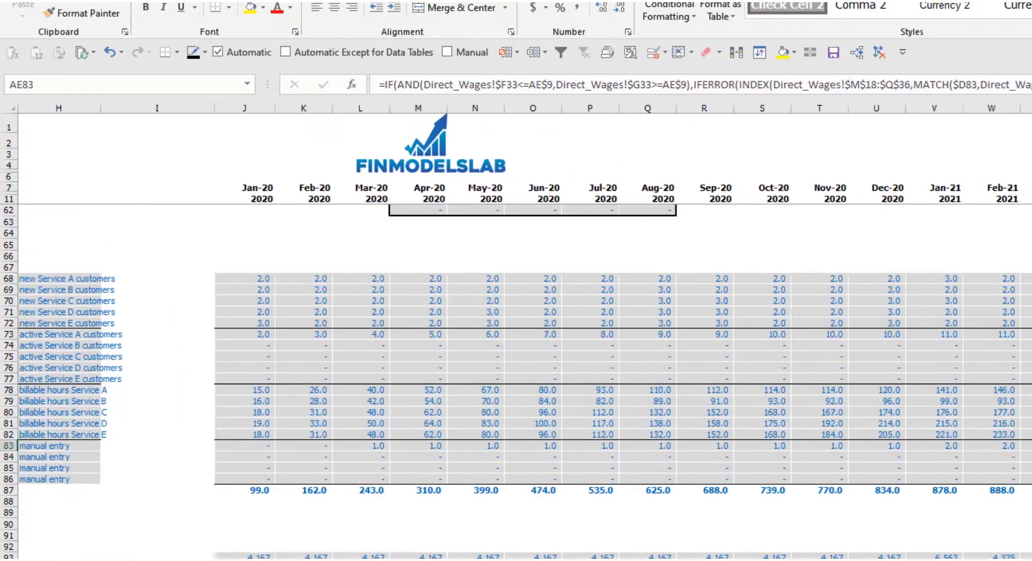
key("Right")
key("Right")
key("Left")
key("Left")
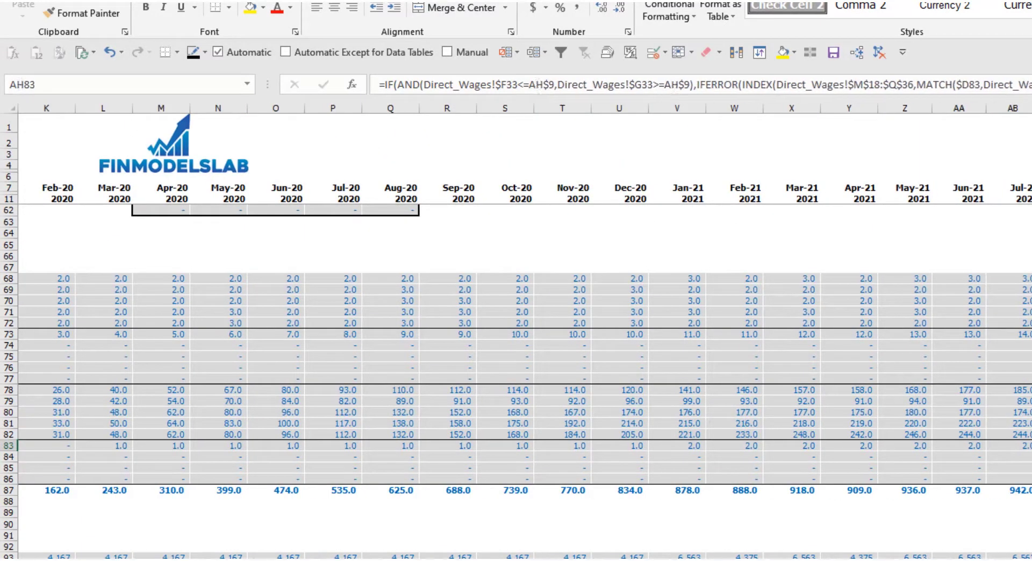
Go to the Income Statement and expand the COGS group to view its Direct Salary and Wages line
key("ctrl+Page_Down")
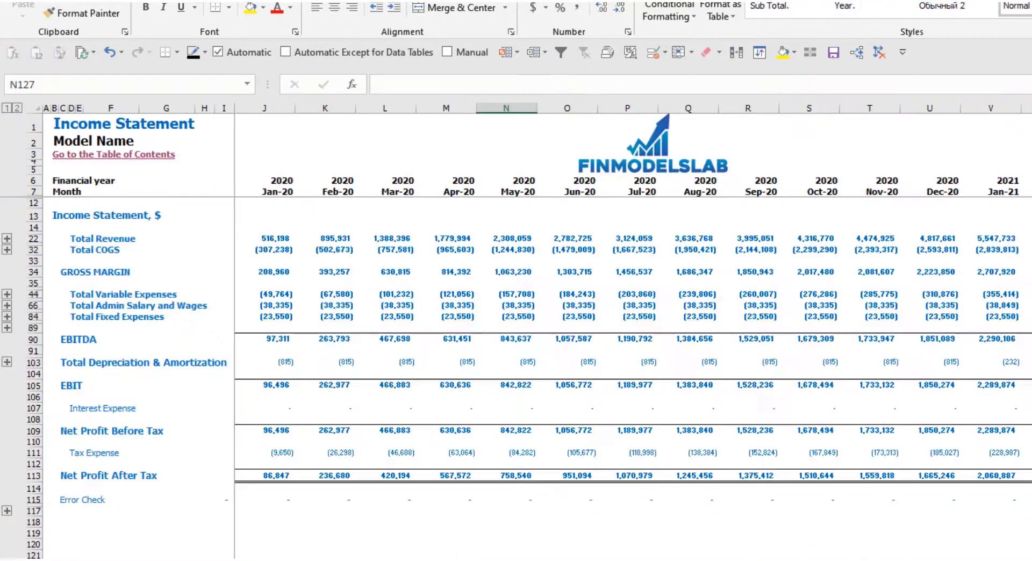
left_click(4, 251)
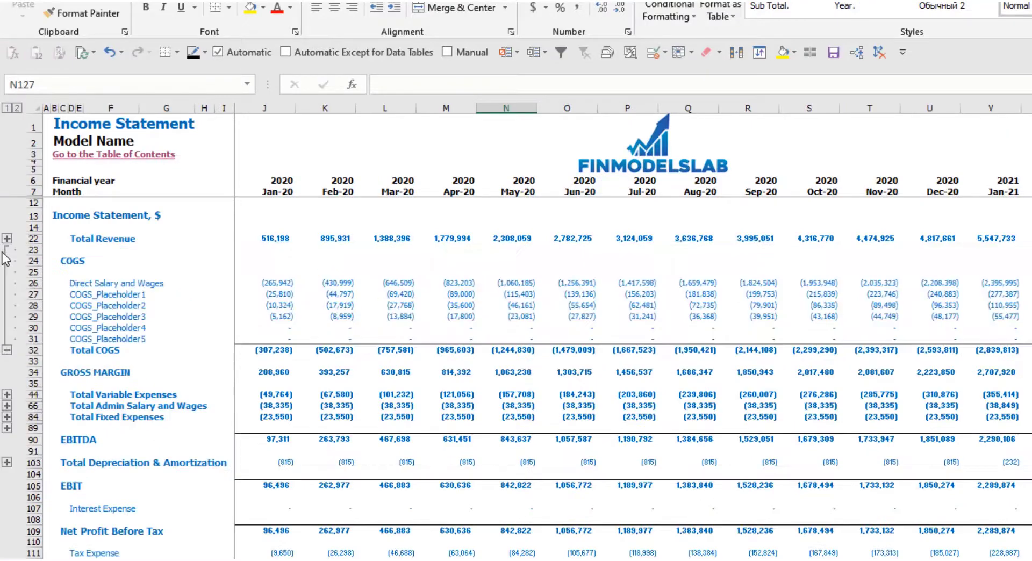
Inspect the January 2020 formula of the Direct Salary and Wages row under COGS on the Income Statement
left_click(23, 283)
left_click(266, 285)
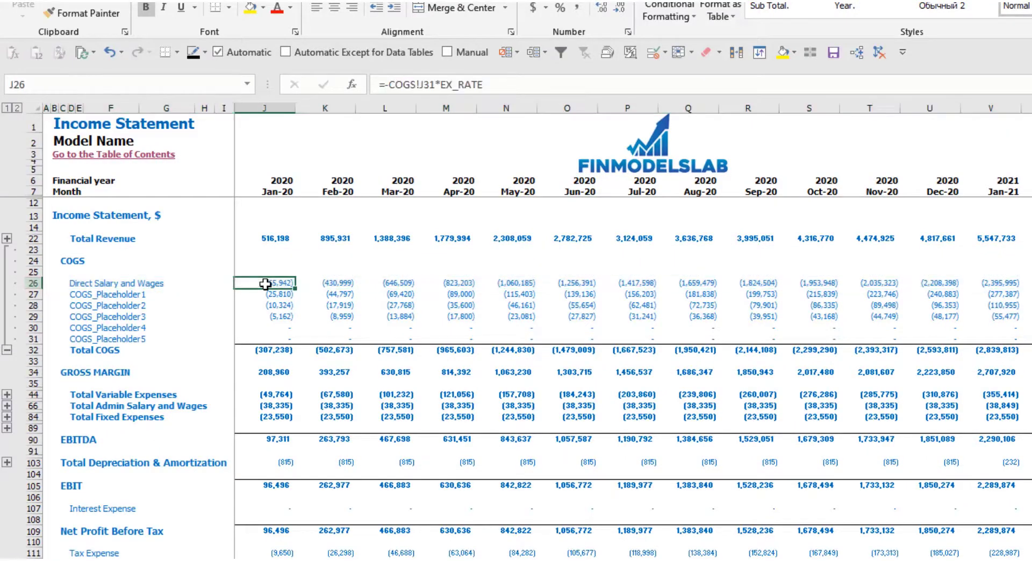
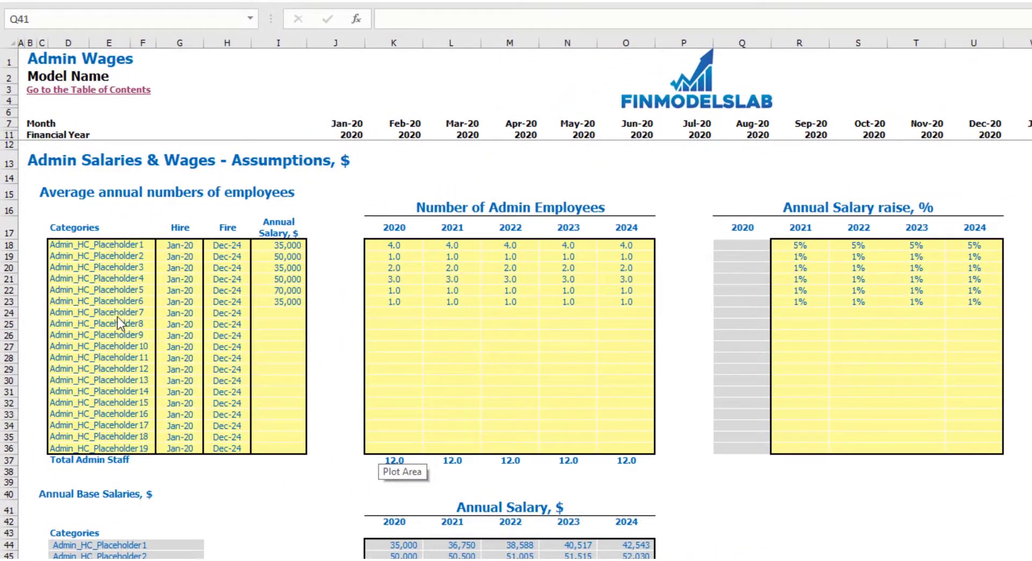
Rename the first admin staff category to "managers" and set its hire date to Feb-20
left_click(66, 248)
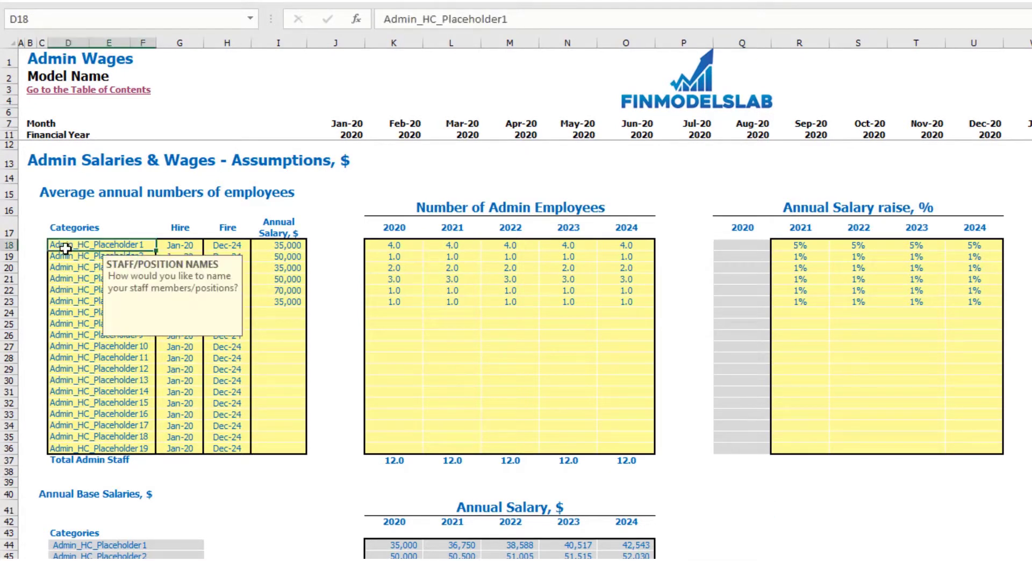
type("managers")
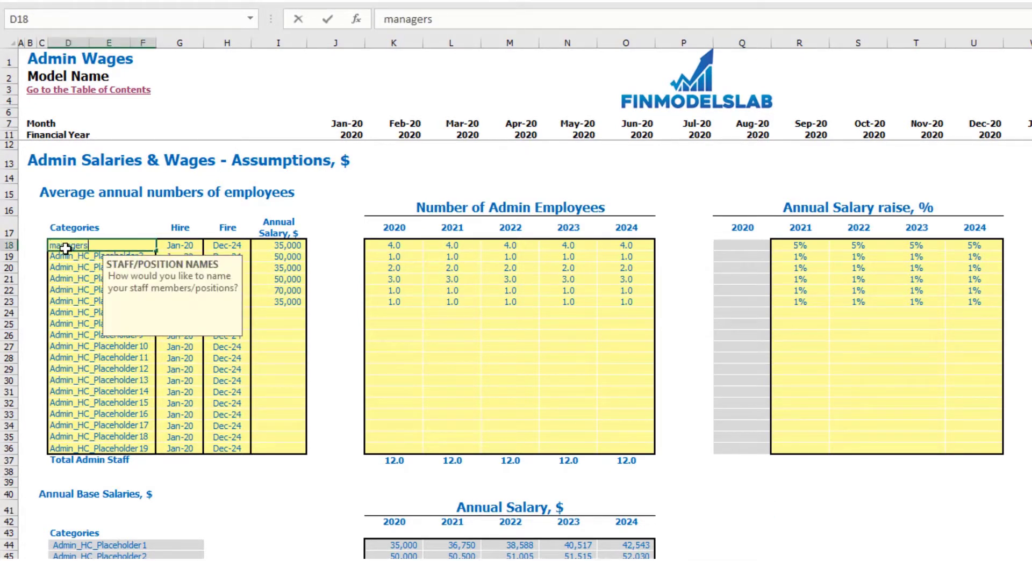
key("Return")
left_click(202, 244)
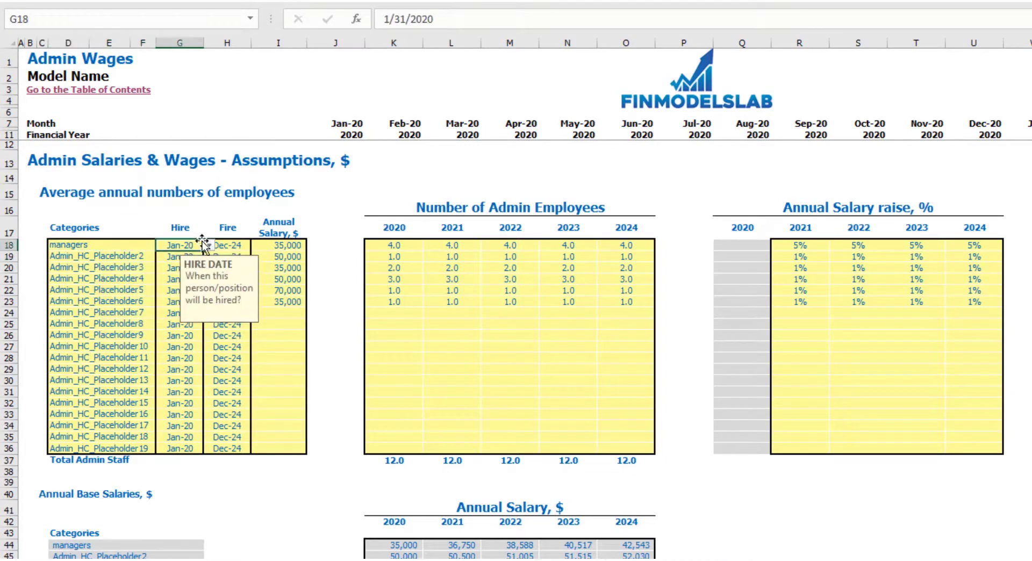
left_click(208, 245)
left_click(191, 267)
left_click(231, 243)
left_click(326, 200)
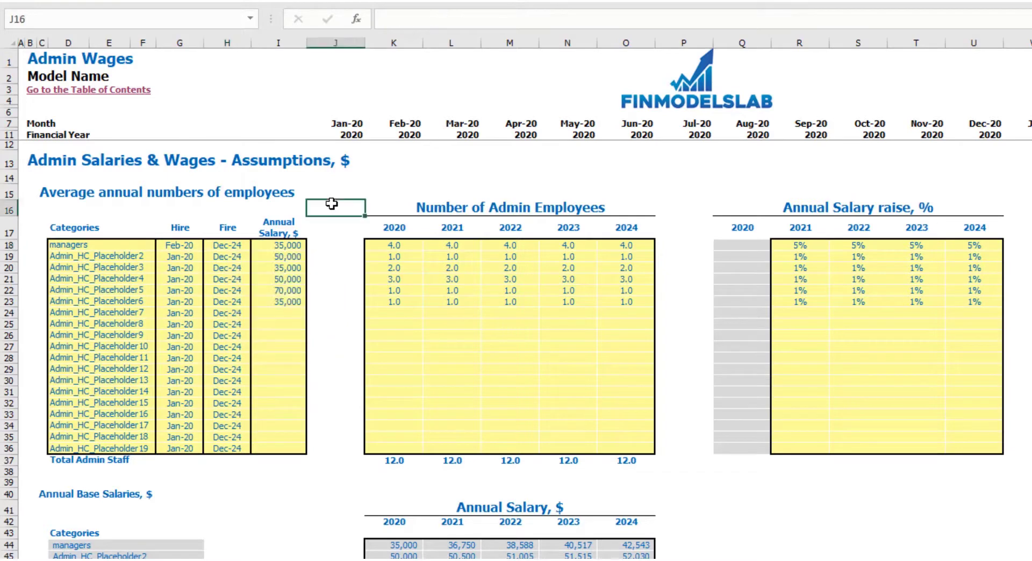
Set the annual salary of the managers category to 40,000
left_click(291, 246)
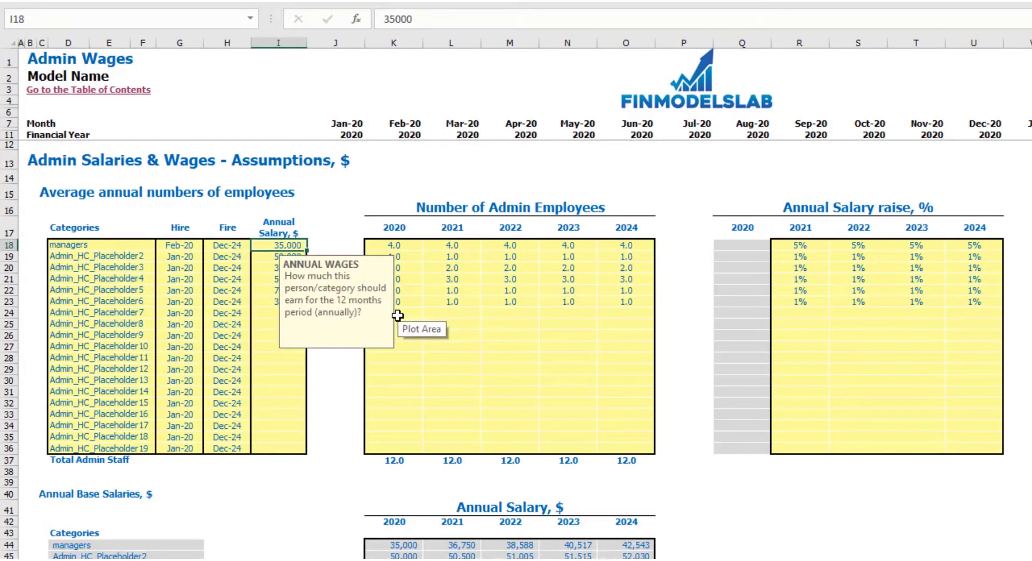
type("400")
key("Return")
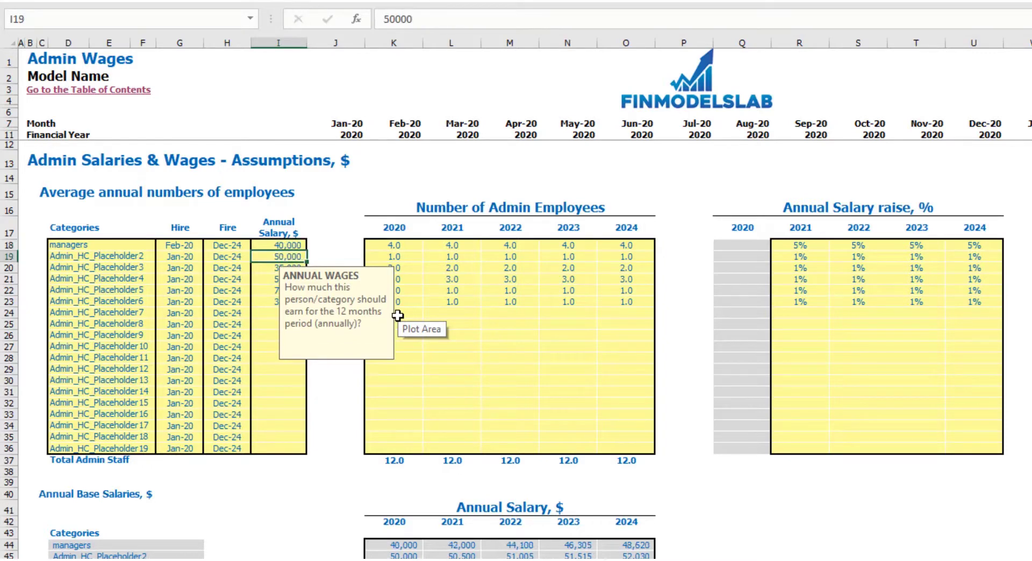
Set the number of managers for 2020 through 2024 to 1, 2, 3, 4 and 5
left_click(396, 245)
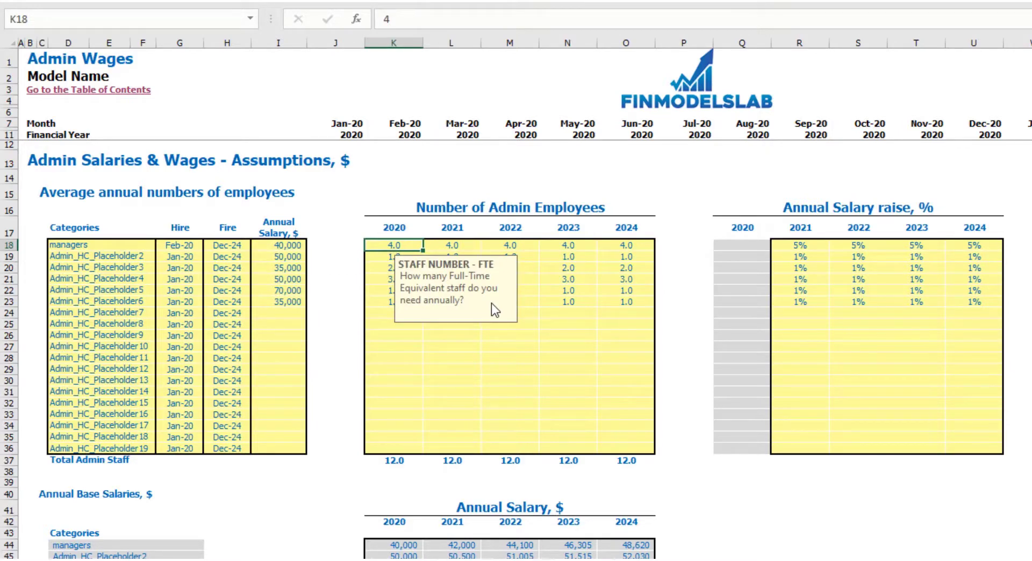
type("1")
key("Tab")
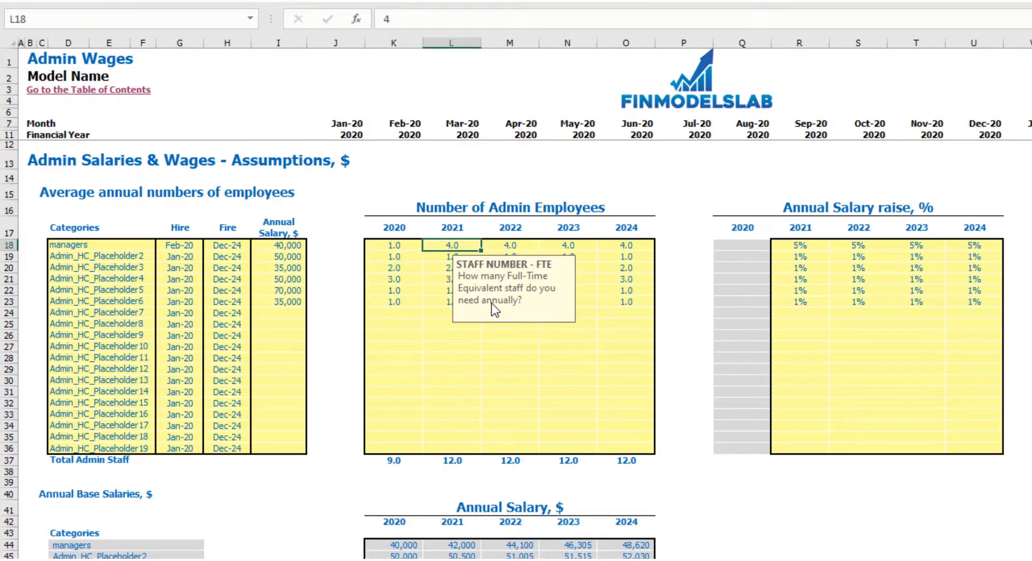
type("2")
key("Tab")
type("3")
key("Tab")
type("4")
key("Tab")
type("5")
key("Tab")
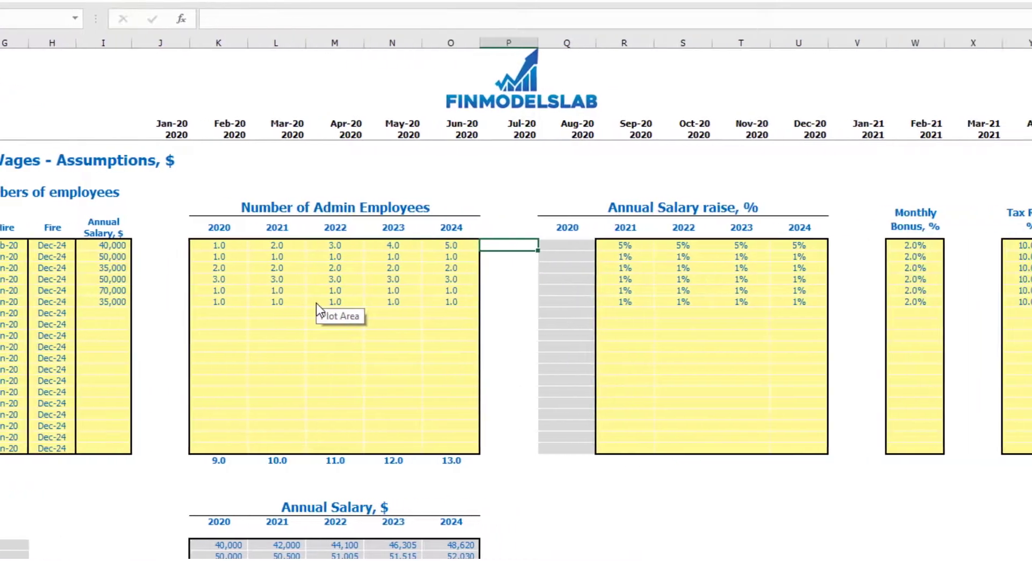
Set the managers' annual salary raise to 3%, 4%, 5% and 6% for 2021 through 2024
left_click(658, 191)
left_click_drag(542, 245, 720, 253)
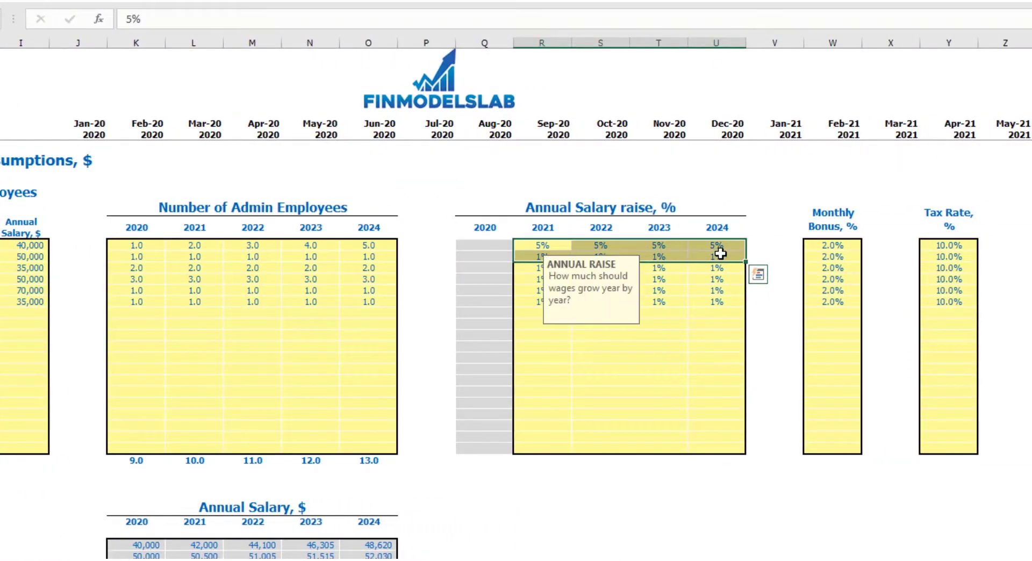
left_click(539, 242)
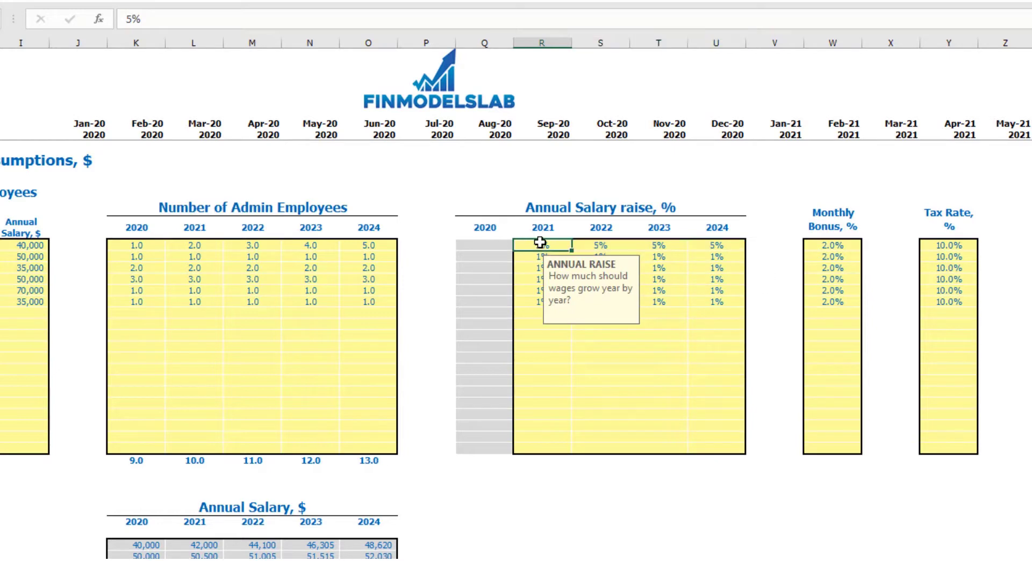
type("3")
key("Tab")
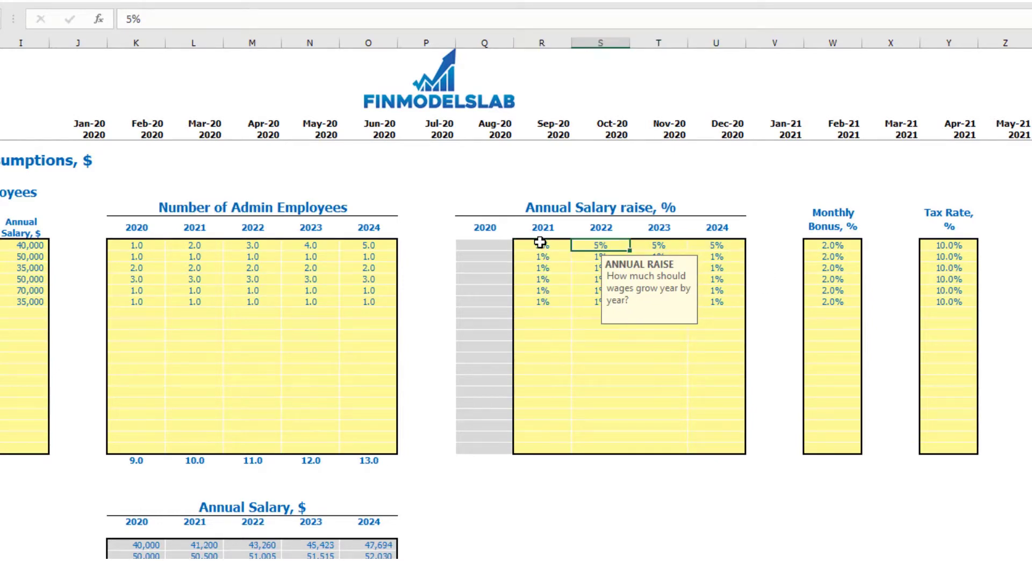
type("4")
key("Tab")
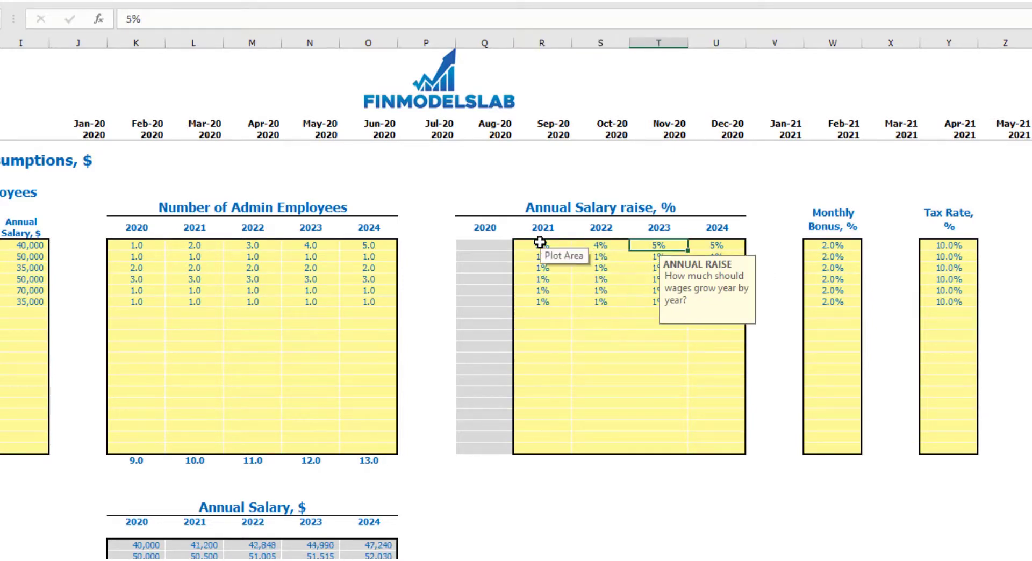
type("5")
key("Tab")
type("6")
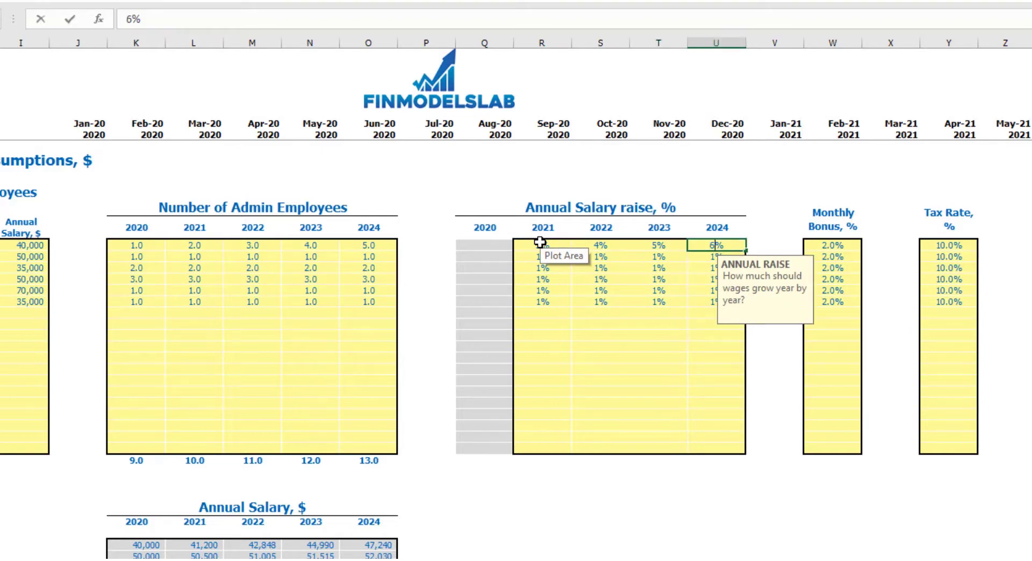
key("Return")
Set the managers' monthly bonus to 5% and their tax rate to 12%
left_click(838, 244)
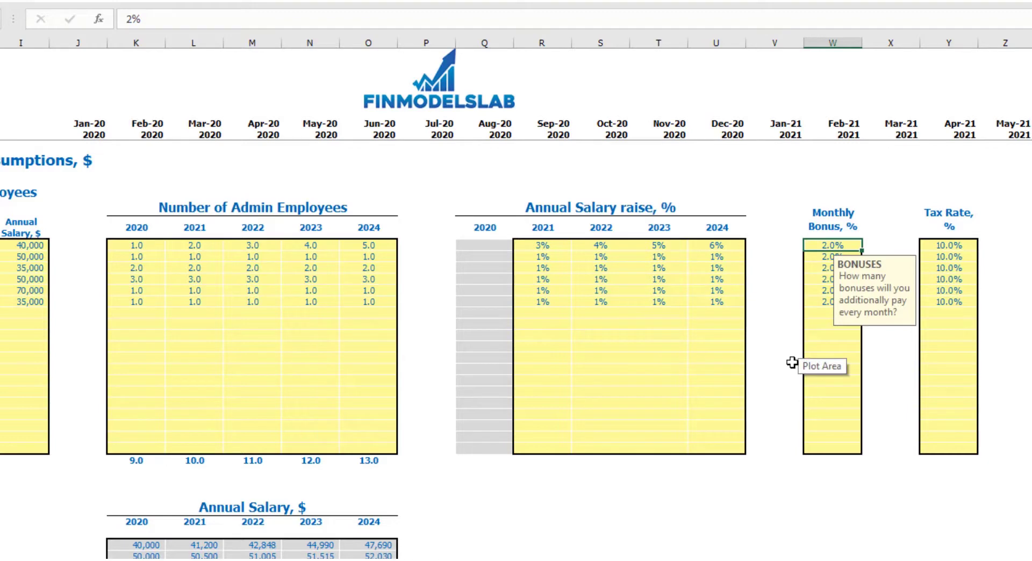
type("5")
key("Return")
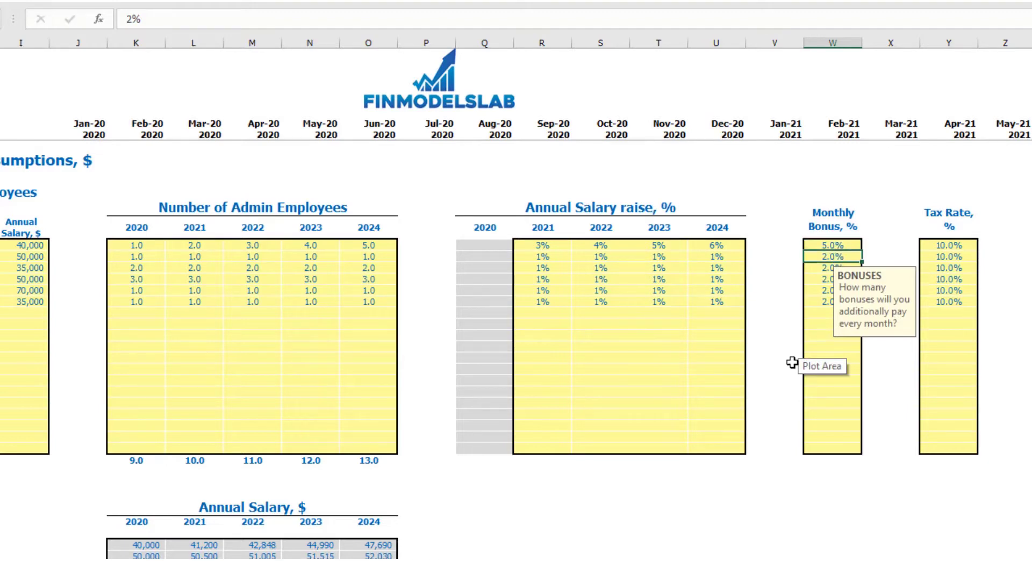
left_click(964, 247)
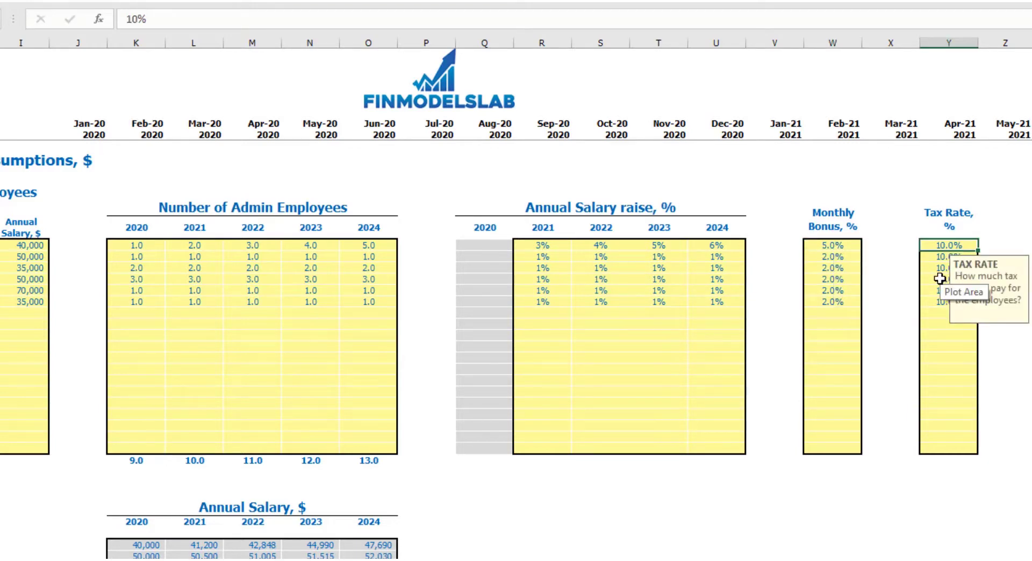
type("12")
key("Return")
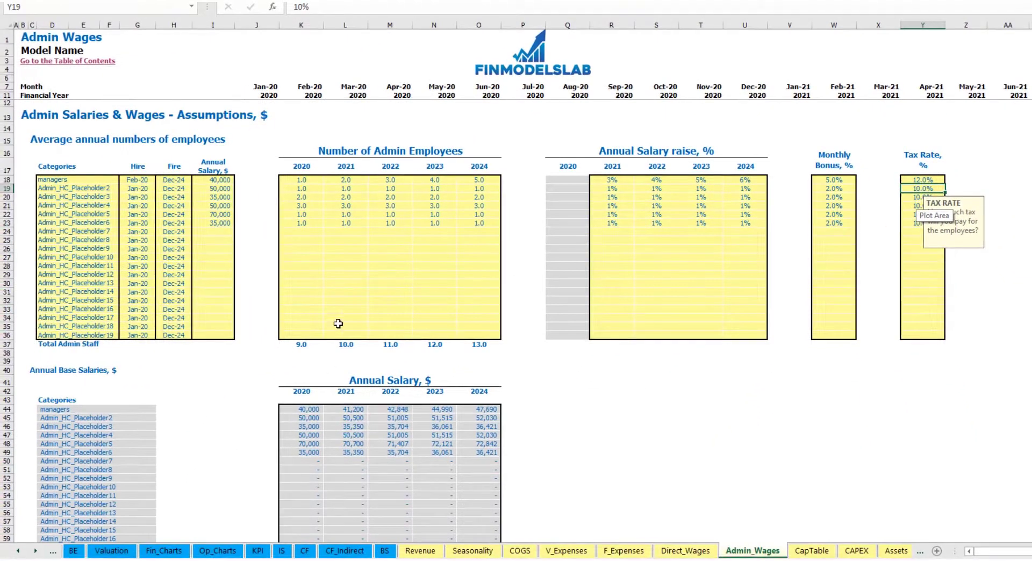
Examine the Annual Base Salaries table against the managers' annual salary and their 2021–2024 raise percentages
scroll(306, 334, "down", 3)
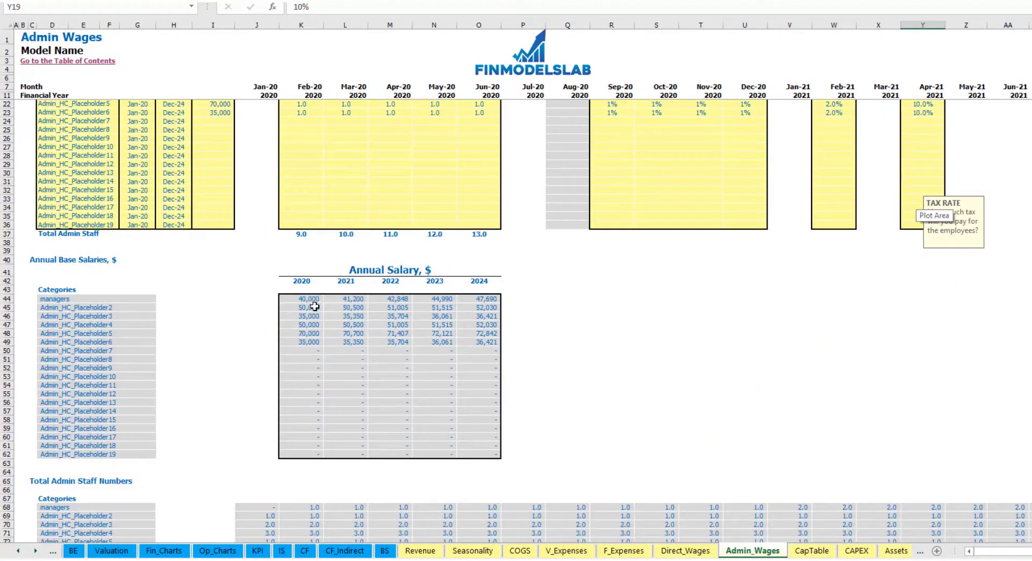
scroll(312, 305, "up", 3)
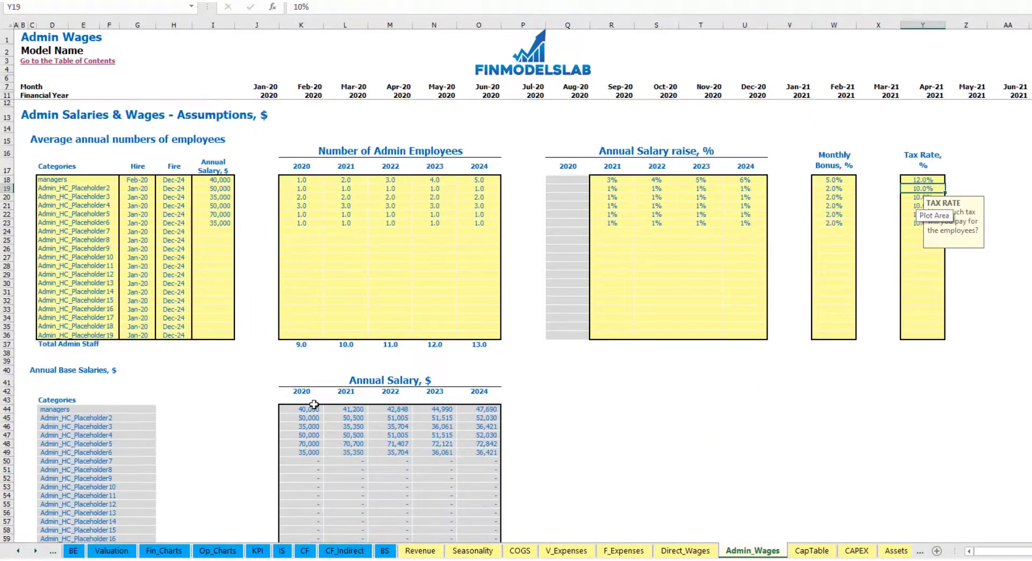
left_click(220, 181)
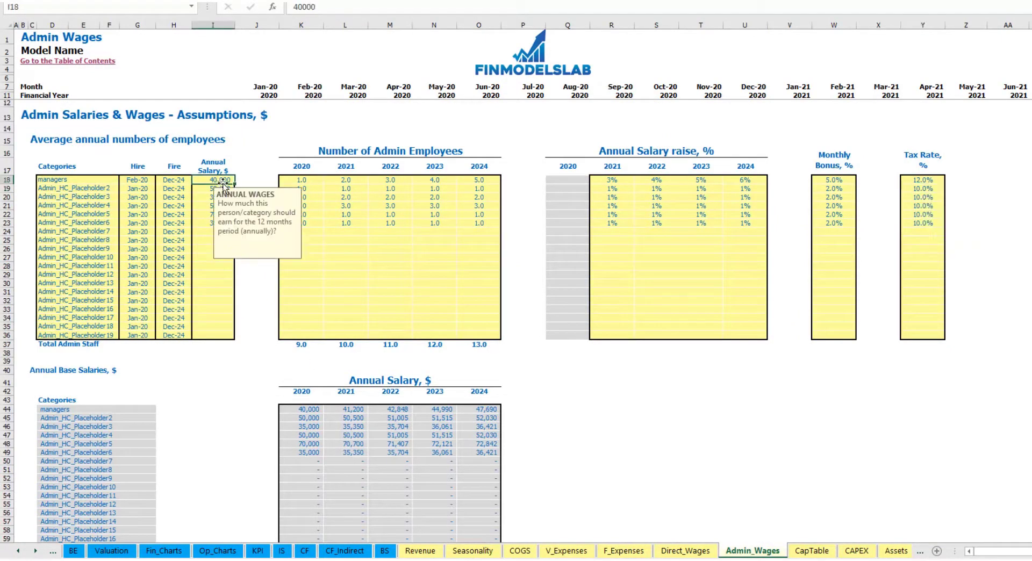
left_click_drag(611, 180, 745, 180)
Check the managers' monthly figures in Total Admin Staff Numbers against their hire date in the assumptions
scroll(324, 408, "down", 13)
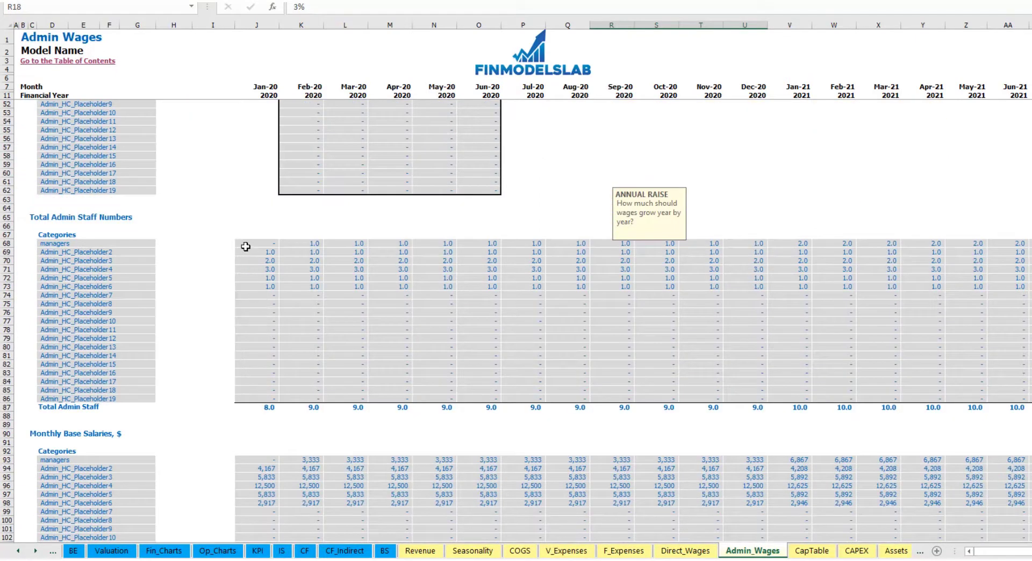
left_click(296, 242)
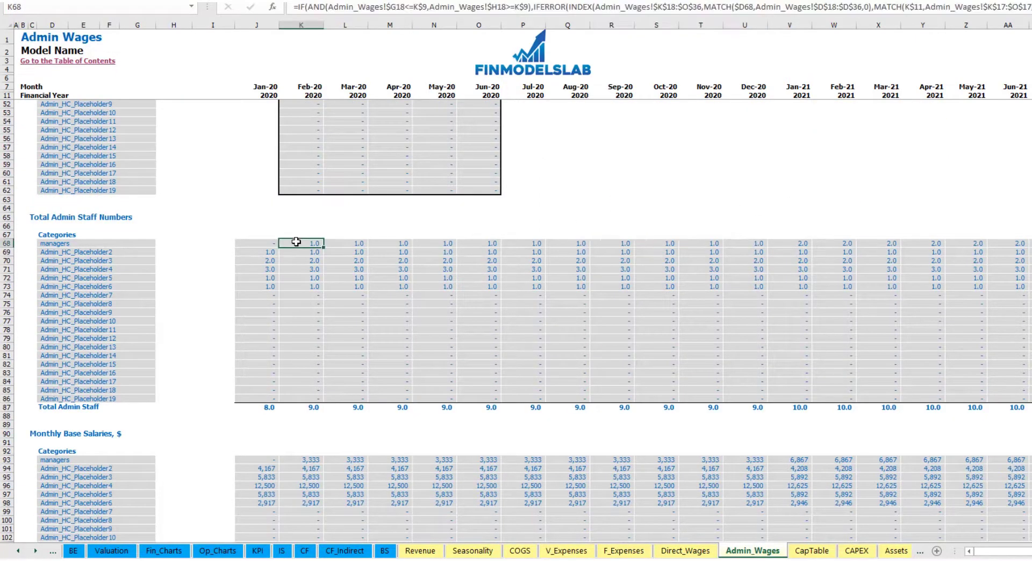
scroll(279, 195, "up", 13)
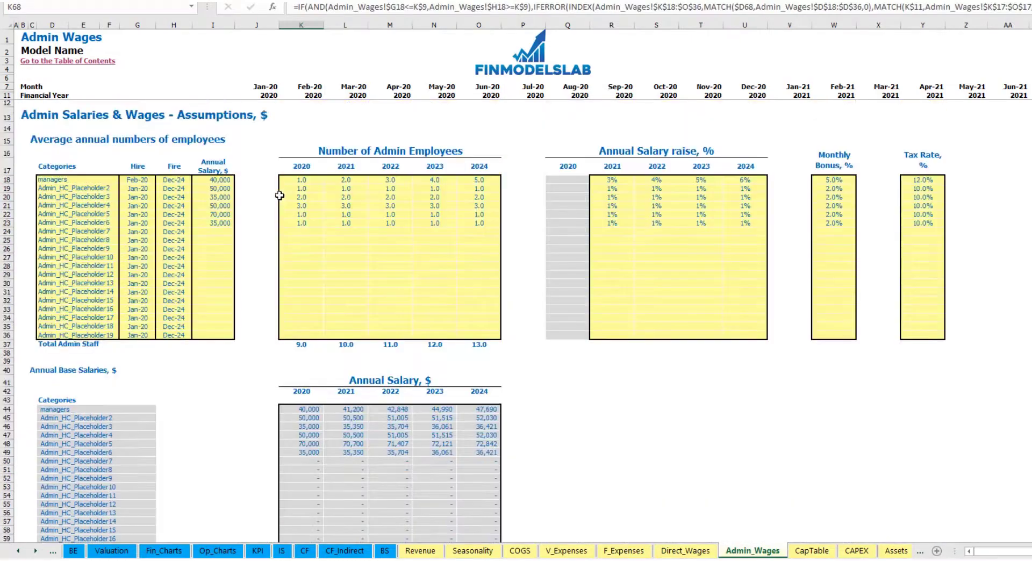
left_click(140, 179)
scroll(246, 242, "down", 15)
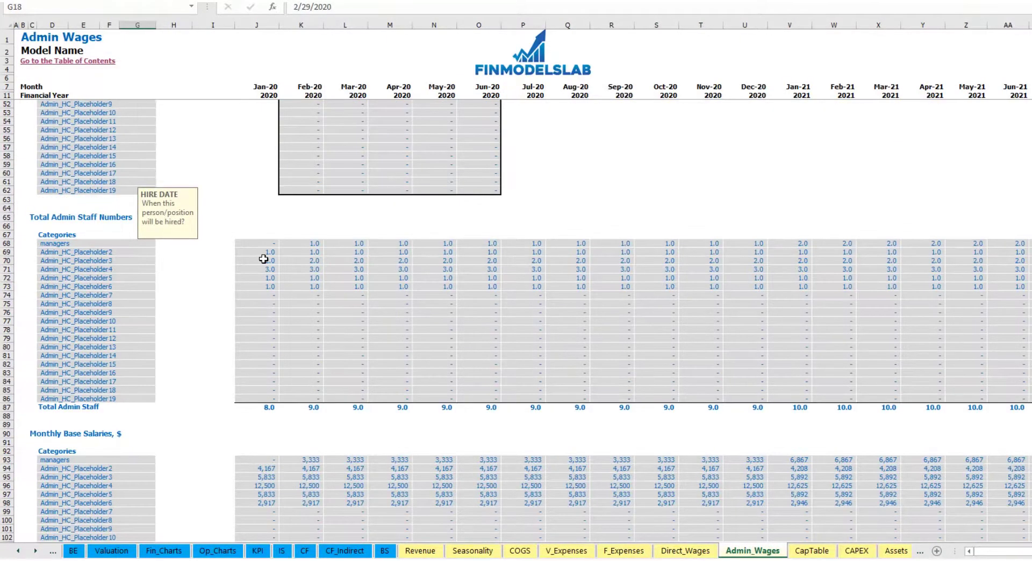
Review the Monthly Base Salaries, Monthly Bonus and Monthly Base Taxes tables on the Admin Wages sheet
scroll(265, 271, "down", 5)
left_click(290, 260)
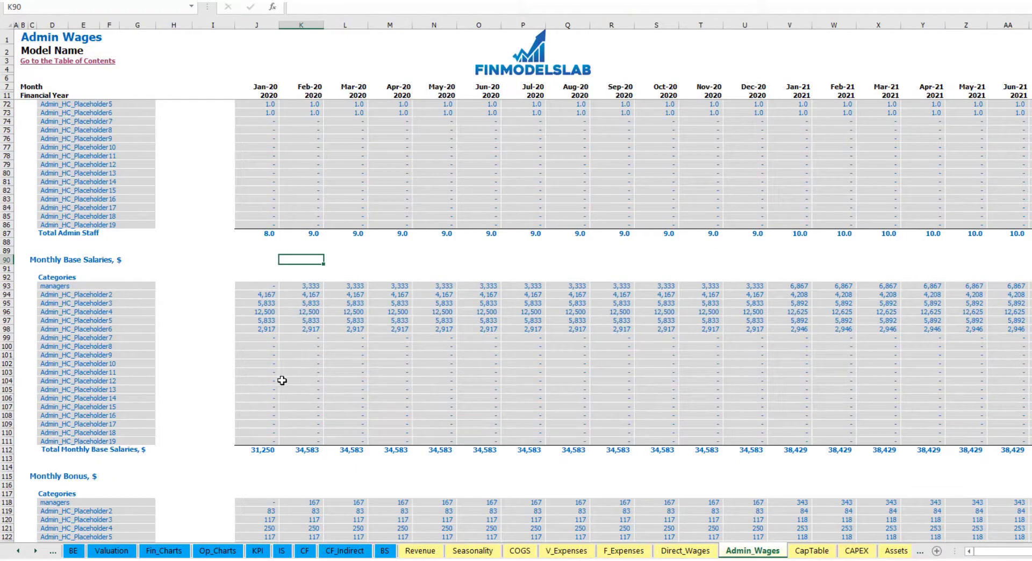
scroll(281, 380, "down", 13)
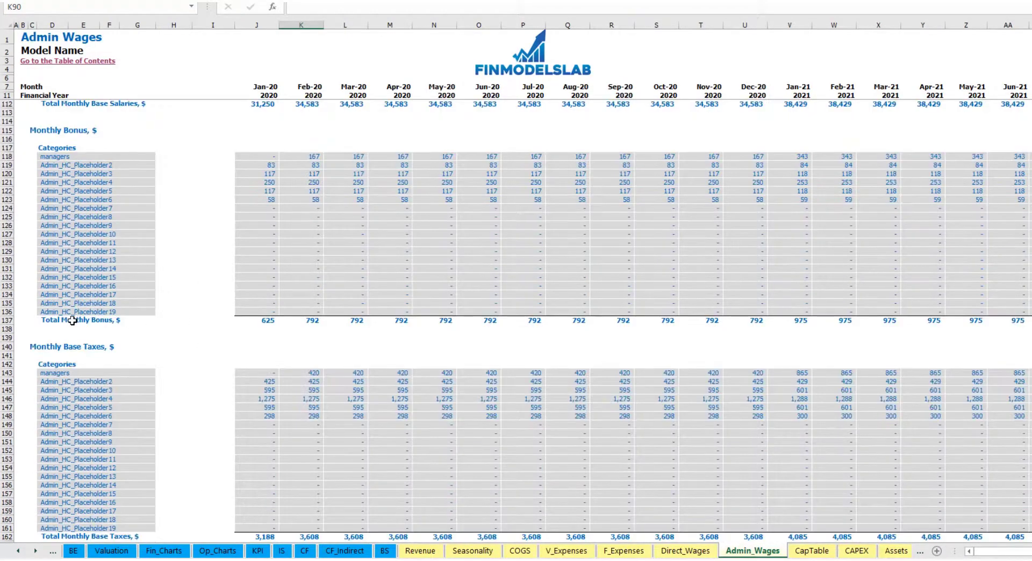
scroll(72, 321, "down", 3)
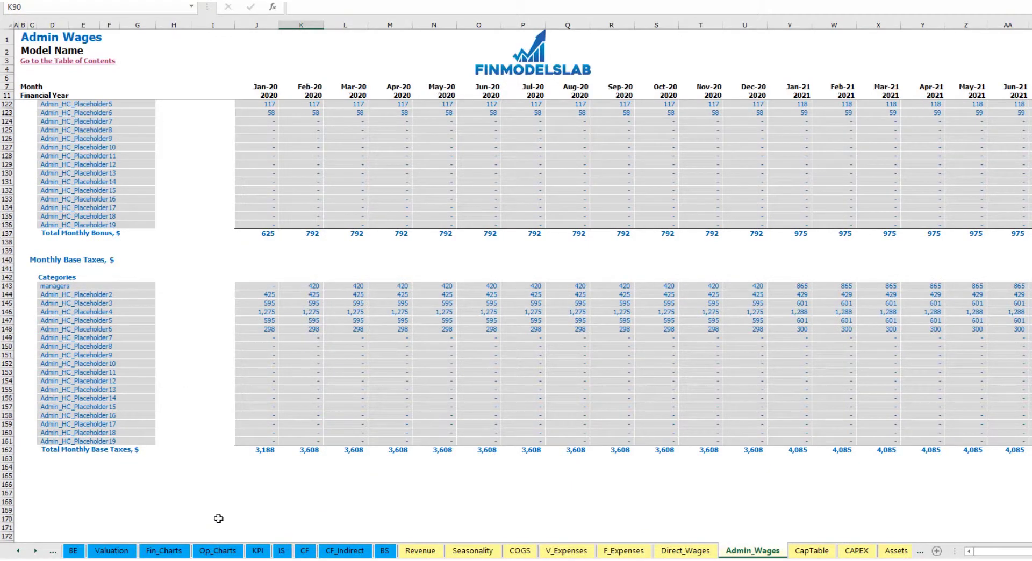
Expand the Total Admin Salary and Wages group on the Income Statement and examine its category names and monthly amounts
left_click(282, 550)
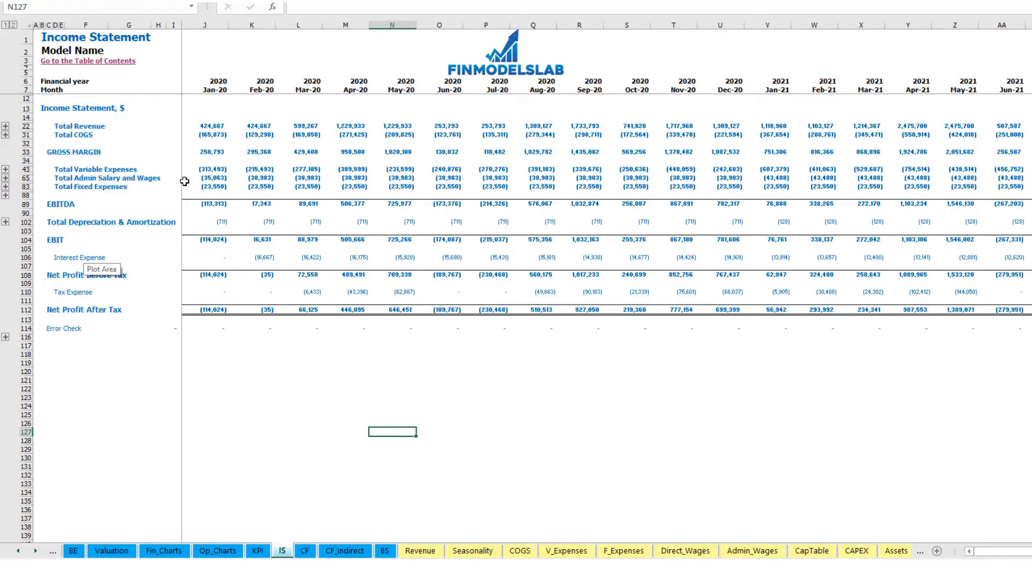
left_click(5, 177)
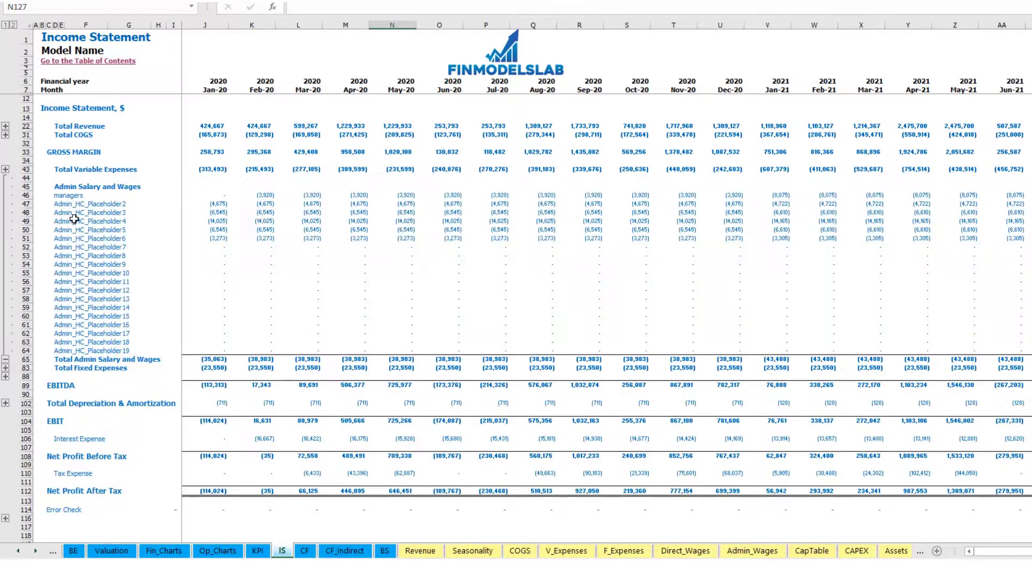
left_click_drag(57, 195, 54, 350)
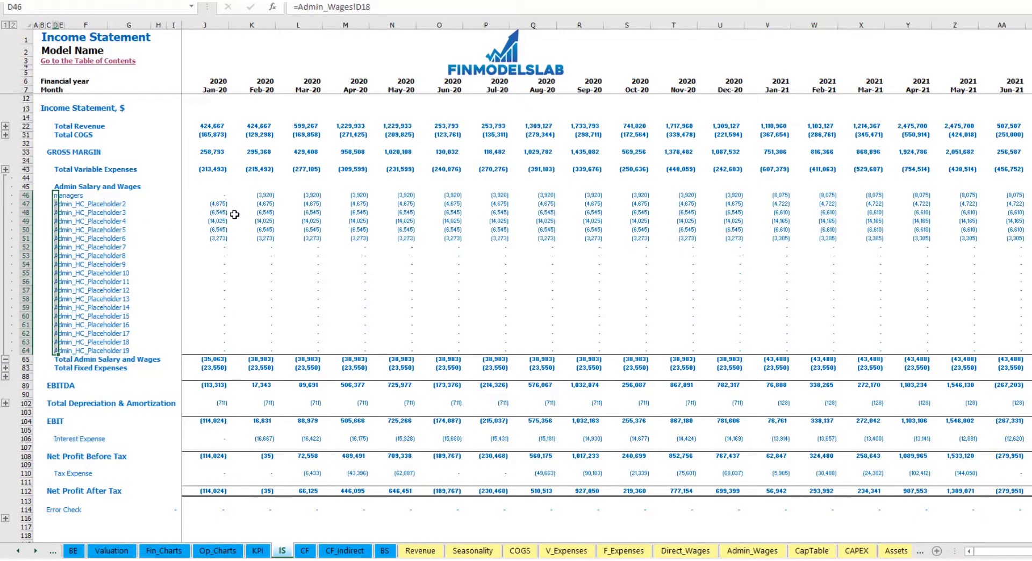
left_click_drag(208, 194, 914, 306)
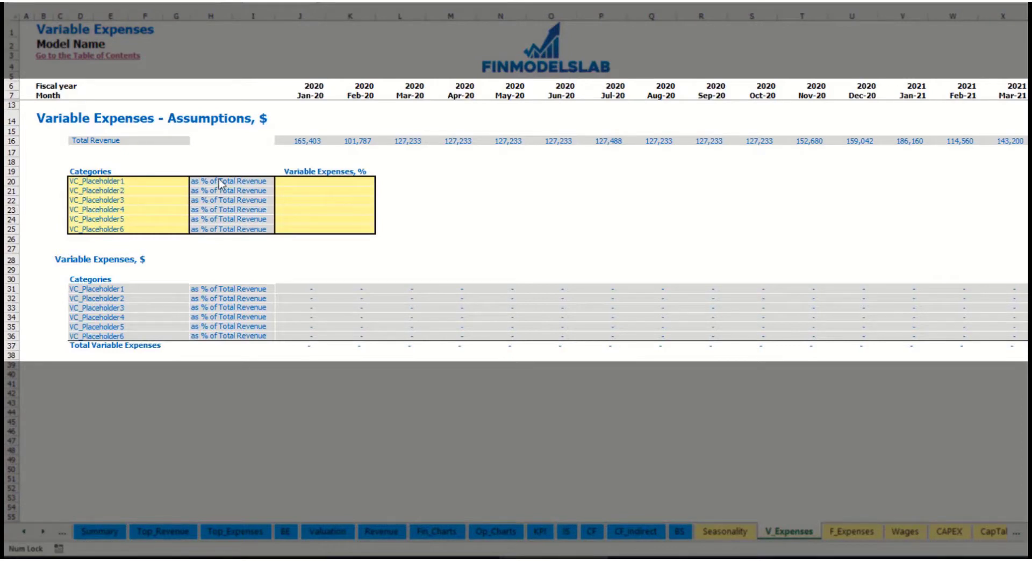
Name the first variable expense category "Bank fees" and set it to 2.5% of total revenue
left_click(115, 181)
type("Ba")
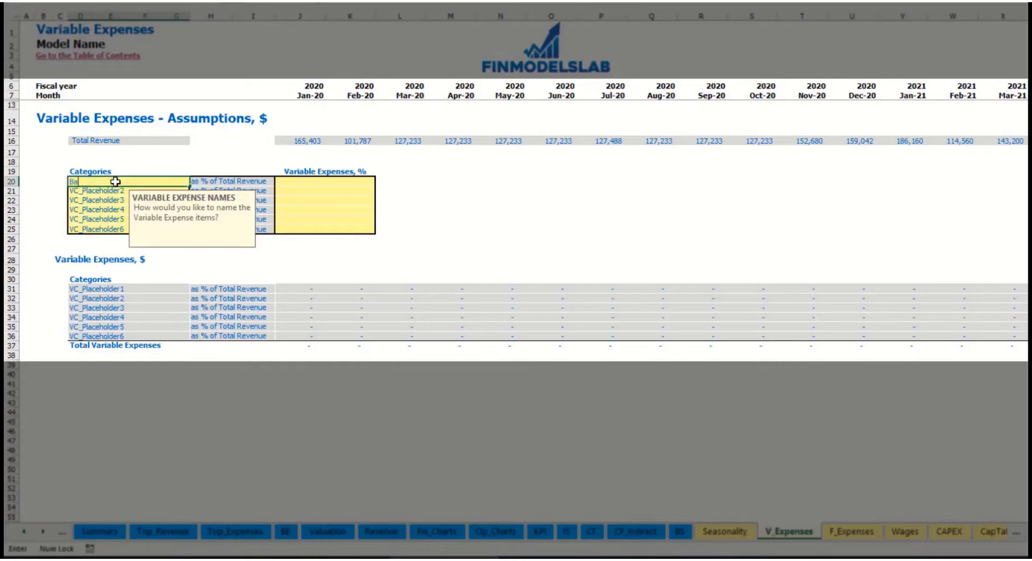
type("nk fees")
key("Return")
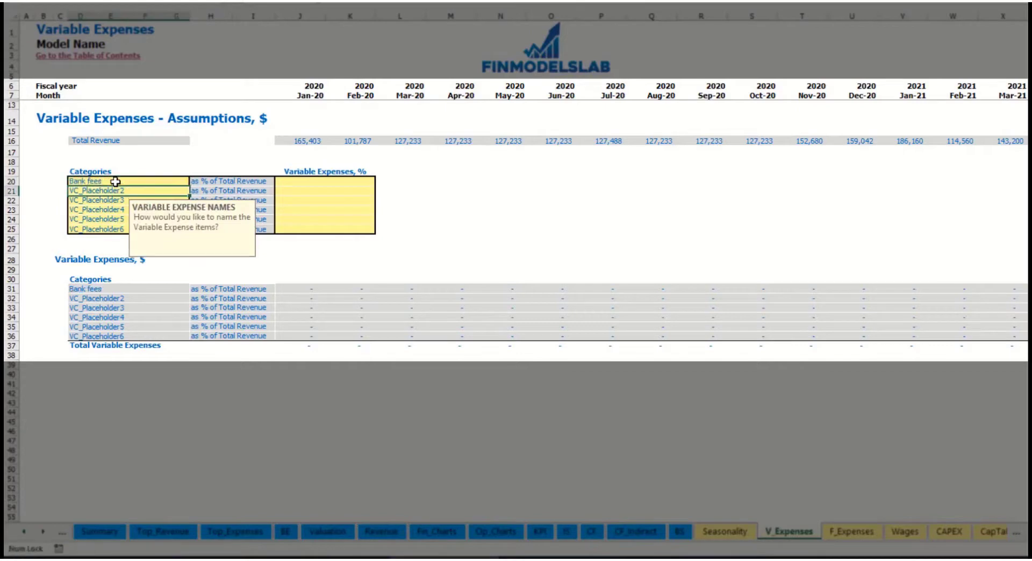
left_click(305, 180)
type("2")
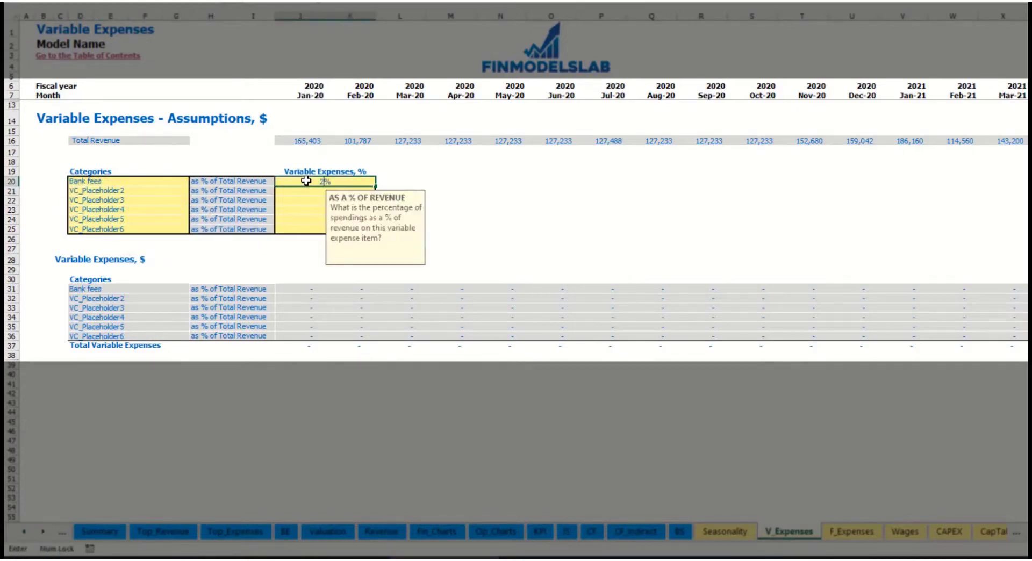
type(".5")
key("Return")
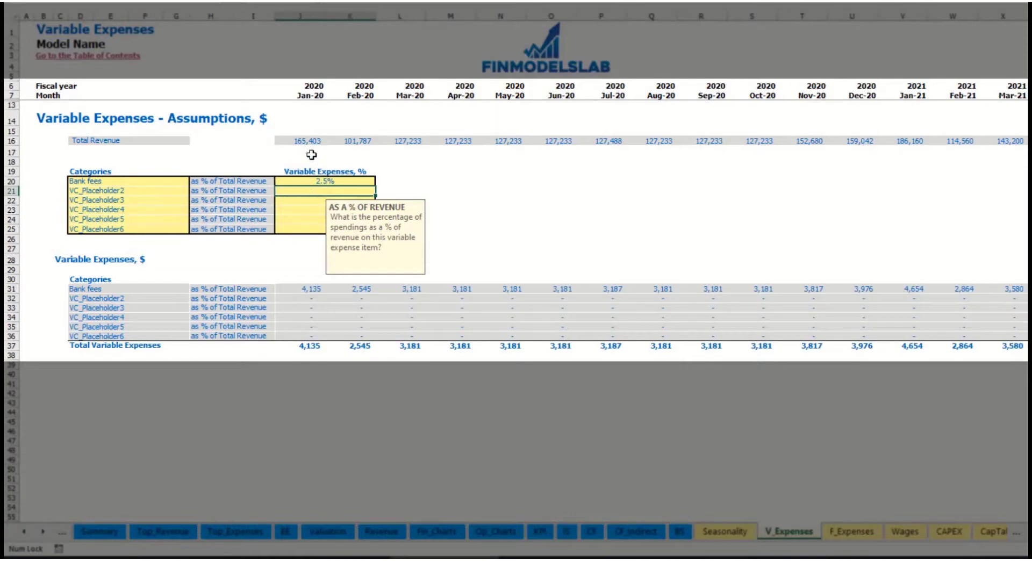
Compare the monthly Total Revenue row with the Bank fees amounts in the Variable Expenses table
left_click_drag(302, 141, 811, 142)
scroll(264, 288, "right", 9)
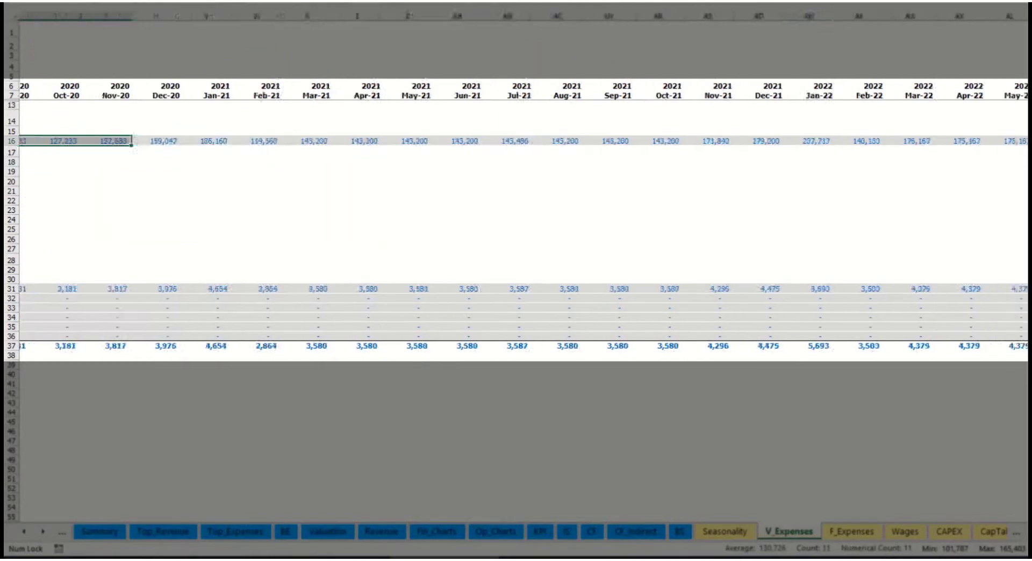
scroll(264, 287, "left", 10)
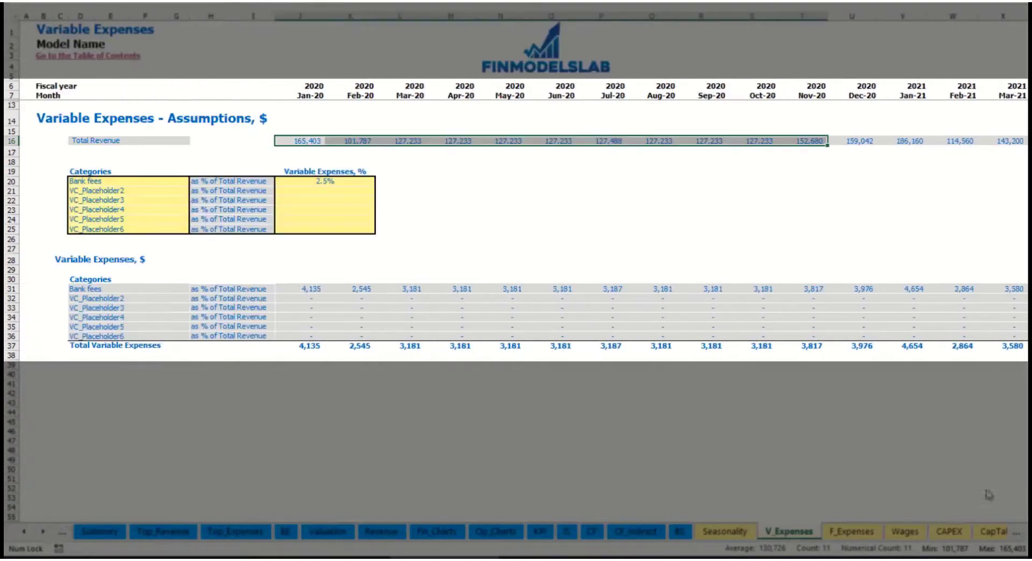
left_click(319, 290)
left_click(402, 289)
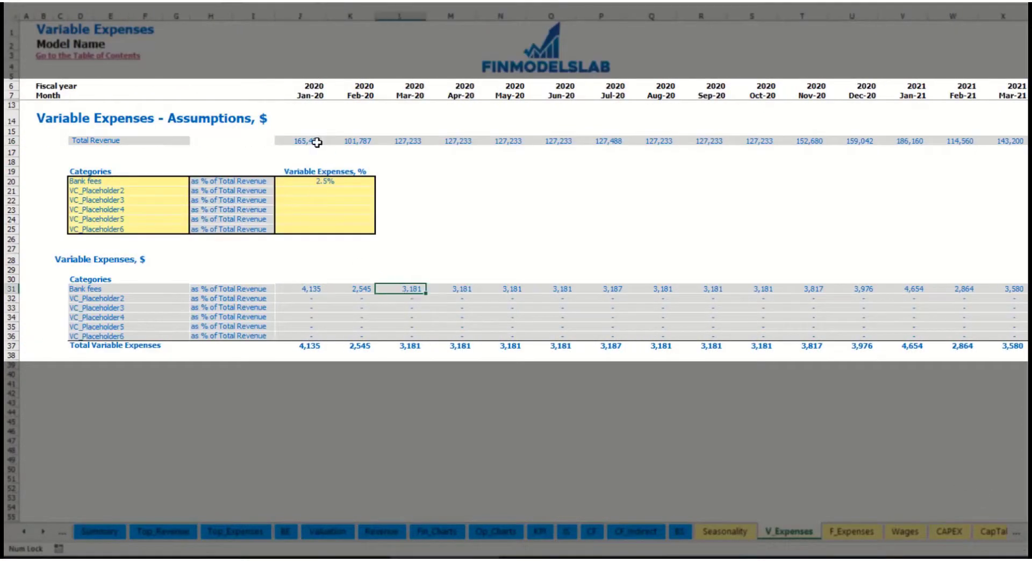
Name the second variable expense category "Other Var Exp" and set it to 5% of total revenue
left_click(132, 191)
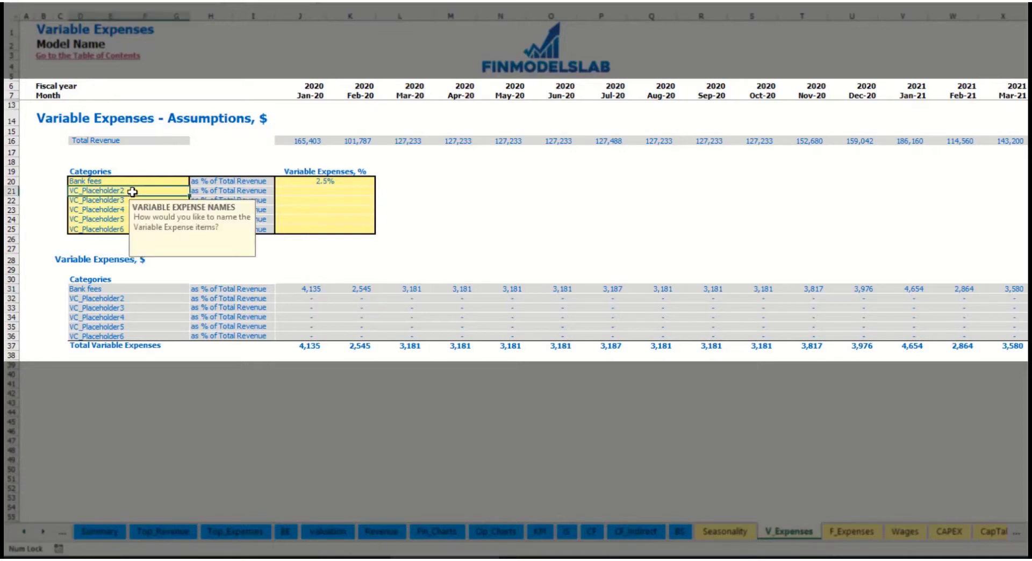
type("Other Var Exp")
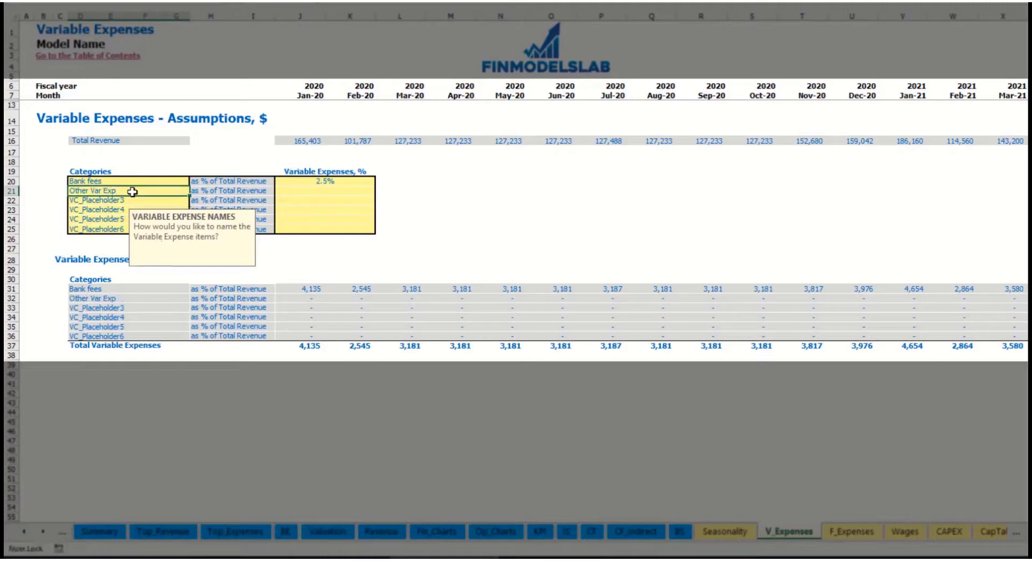
key("Return")
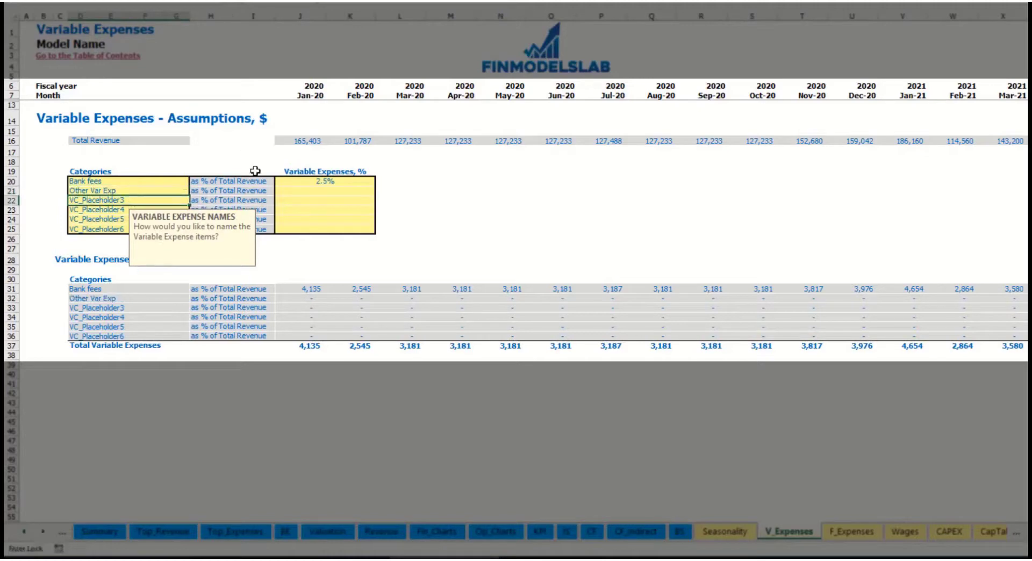
left_click(314, 189)
type("5")
key("Return")
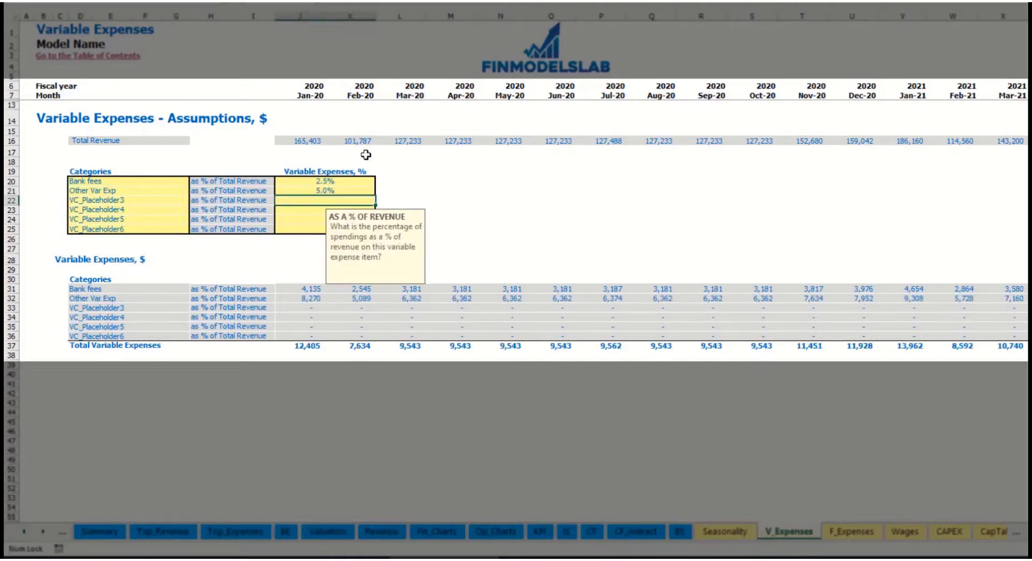
Name the third variable expense category "Direct Labor" and set it to 15% of total revenue
left_click(166, 201)
type("Direct")
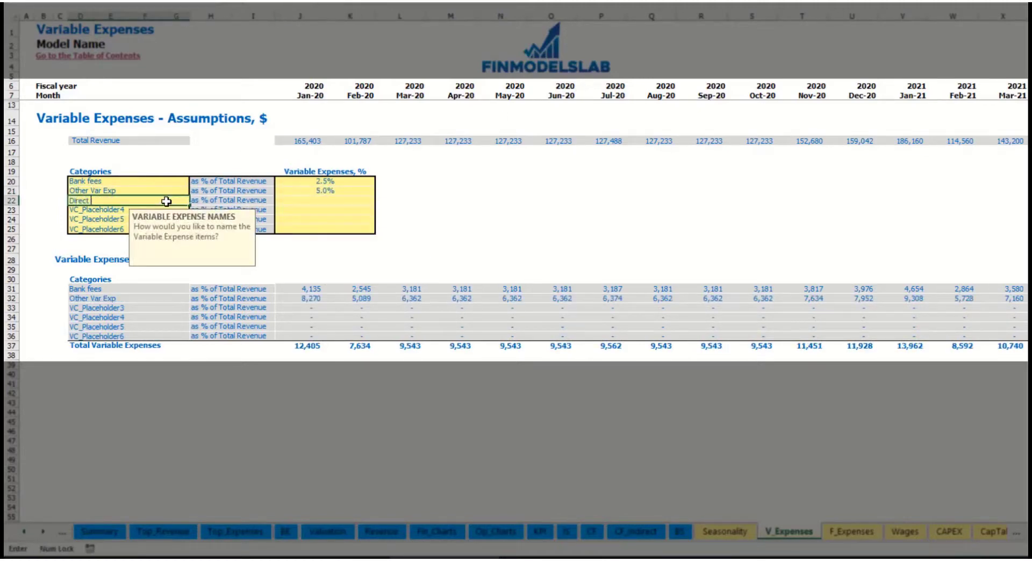
type(" Labor")
key("Return")
left_click(305, 201)
type("1")
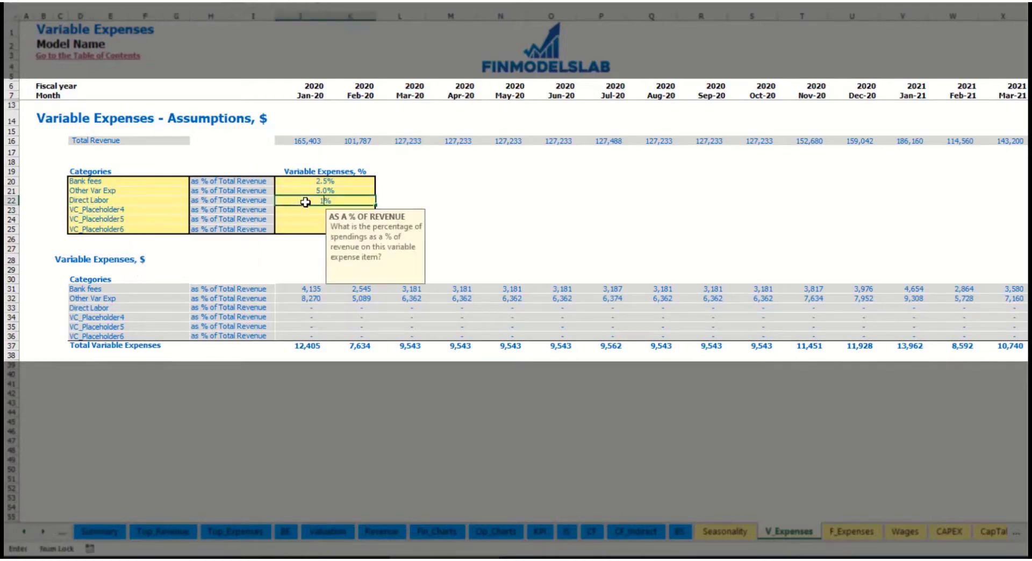
type("5")
key("Return")
left_click(307, 293)
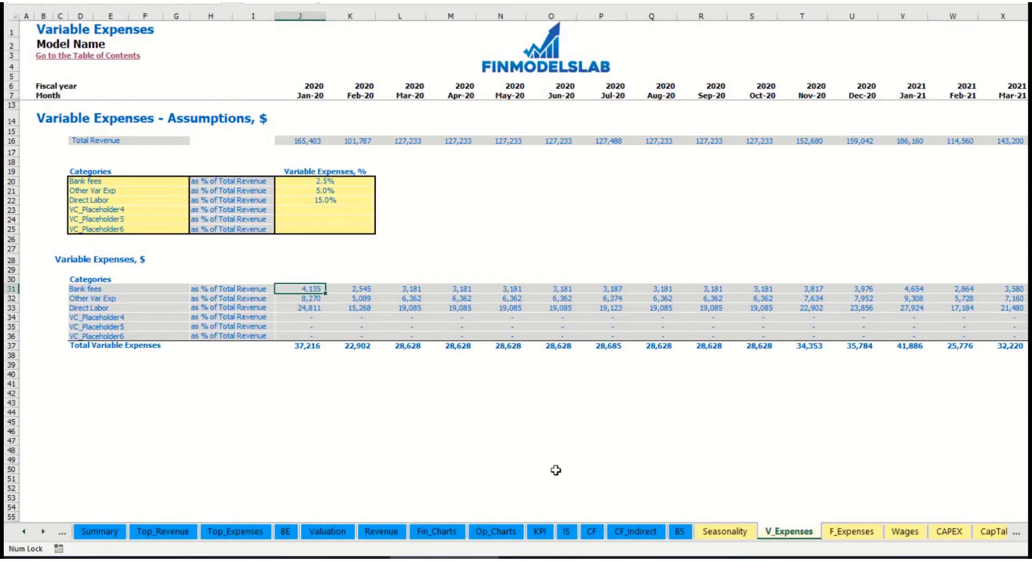
Expand the Total Variable Expenses group on the Income Statement and examine its category names and monthly amounts
left_click(571, 535)
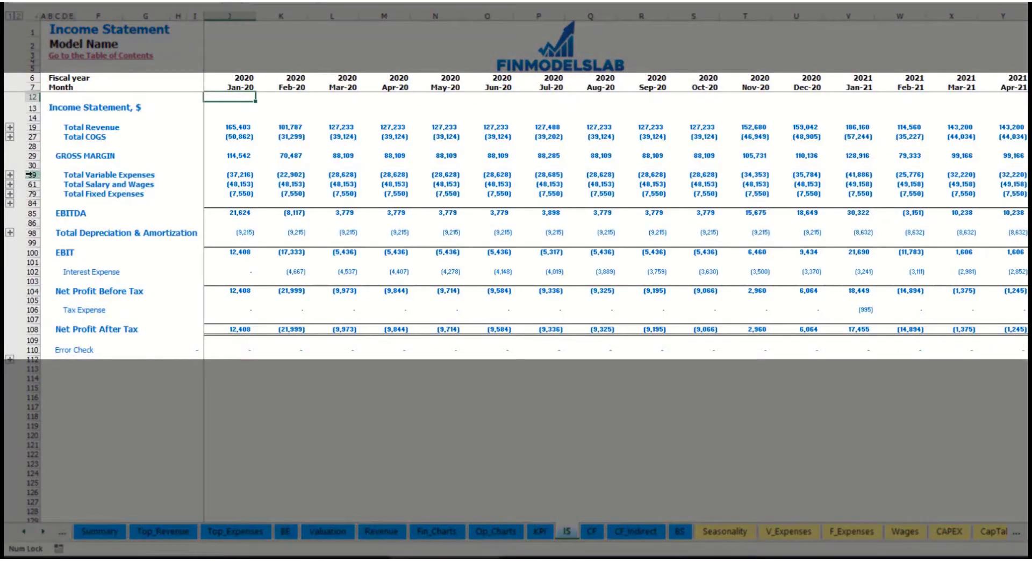
left_click(31, 175)
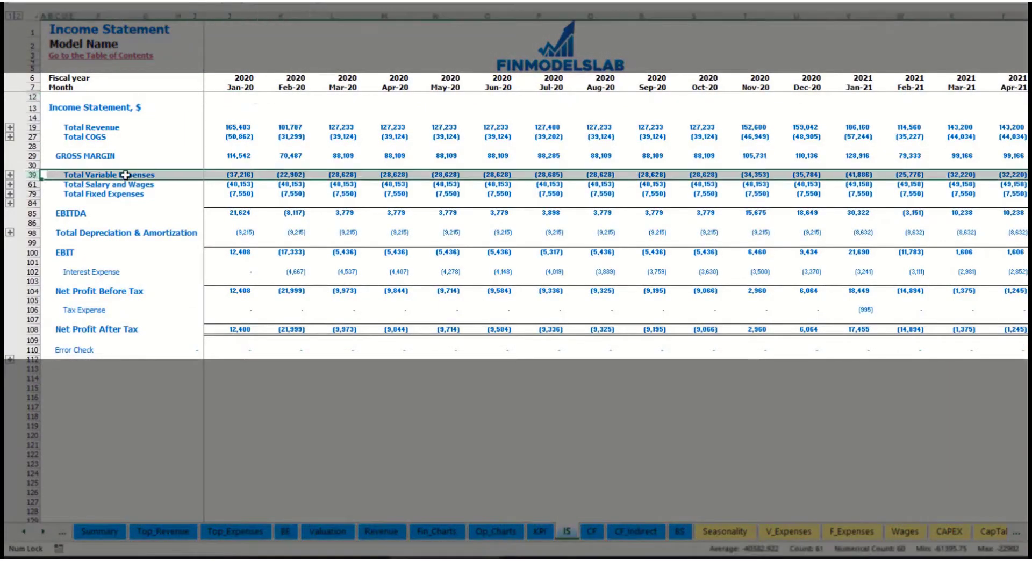
left_click(10, 175)
left_click_drag(31, 194, 43, 234)
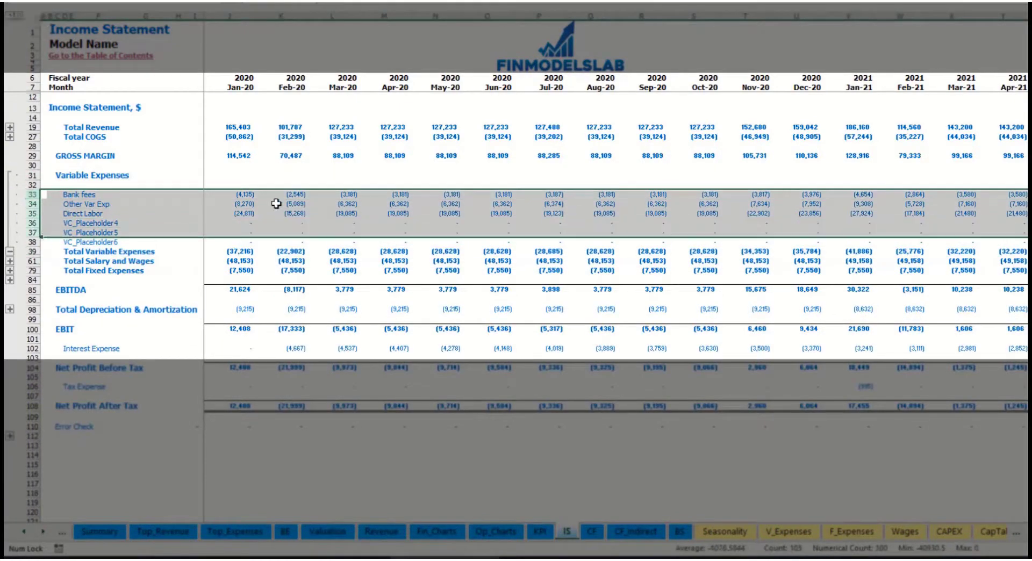
left_click(367, 194)
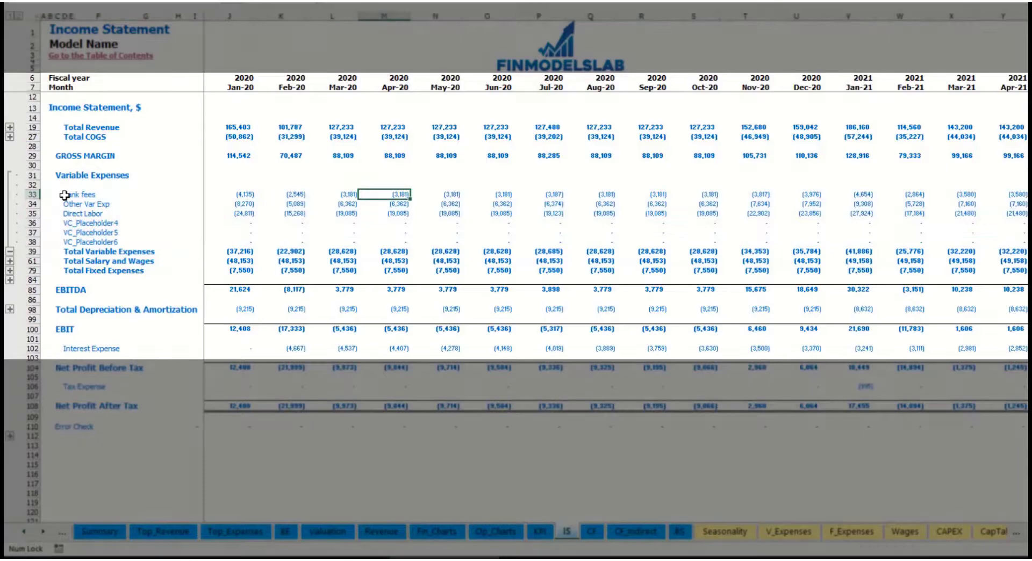
left_click_drag(67, 194, 69, 242)
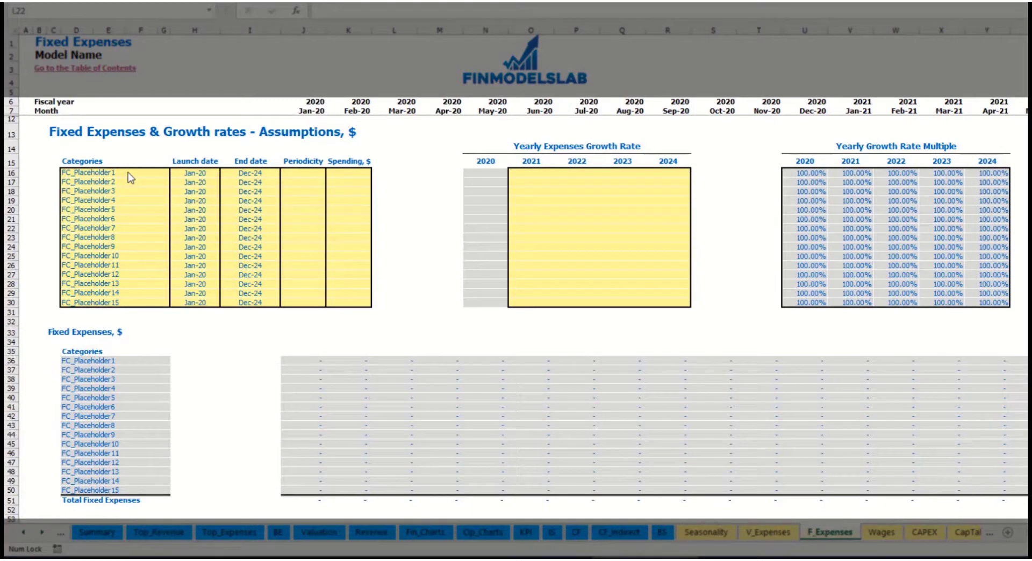
On the Fixed Expenses sheet, name the first category "Utilities" and set its launch date to Mar-20
left_click(114, 175)
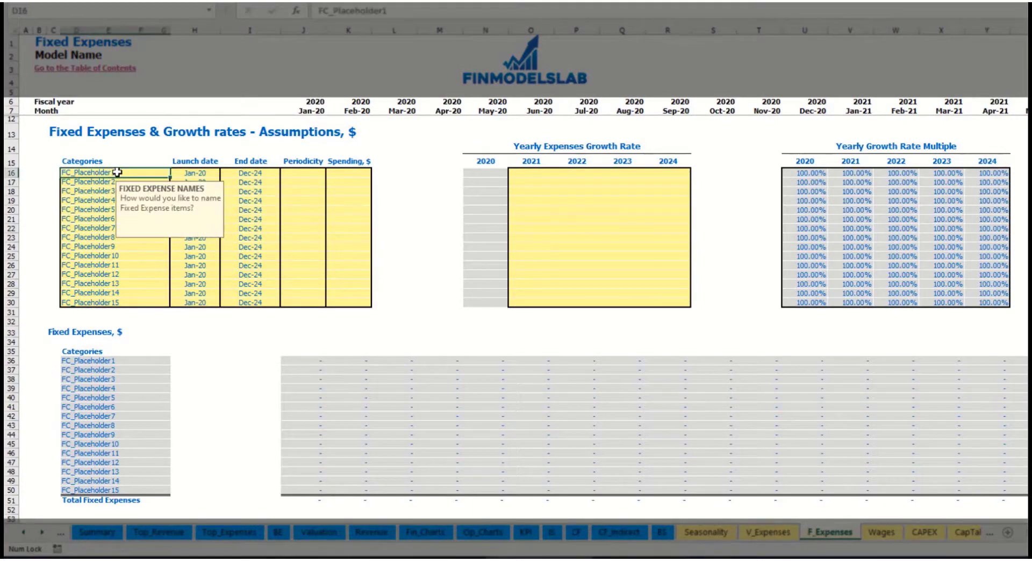
type("Util")
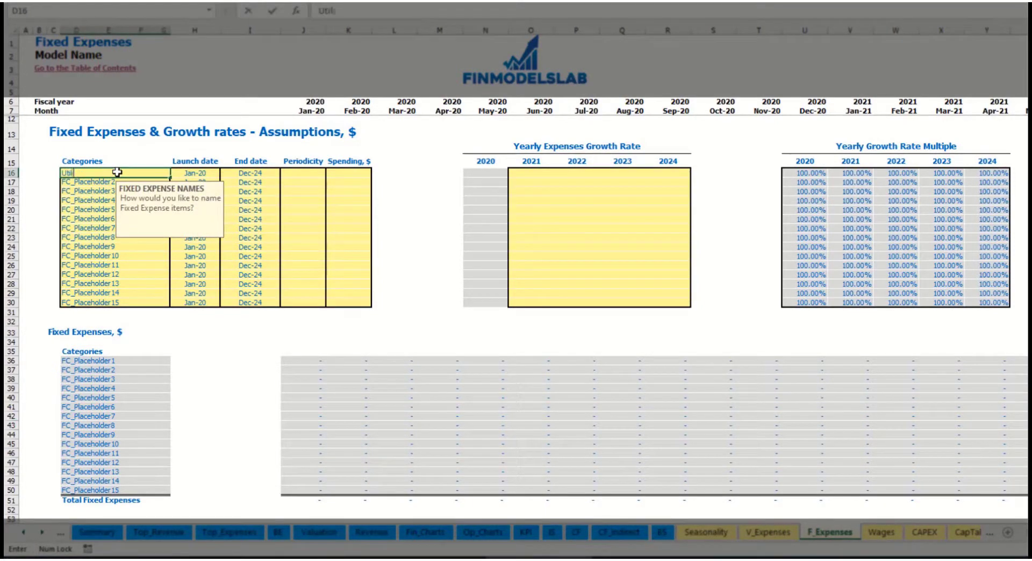
type("ities")
key("Return")
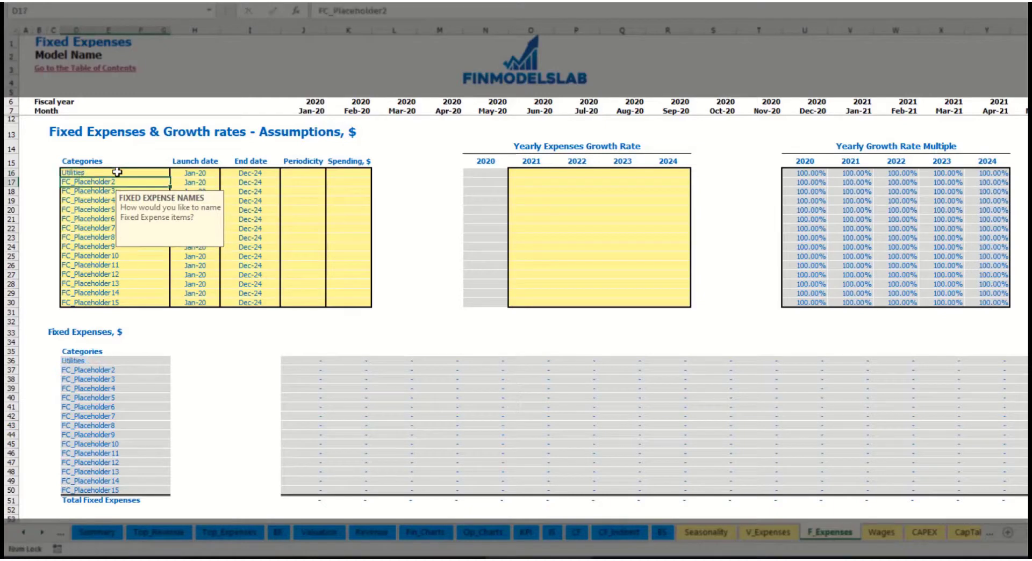
left_click(201, 173)
left_click(225, 173)
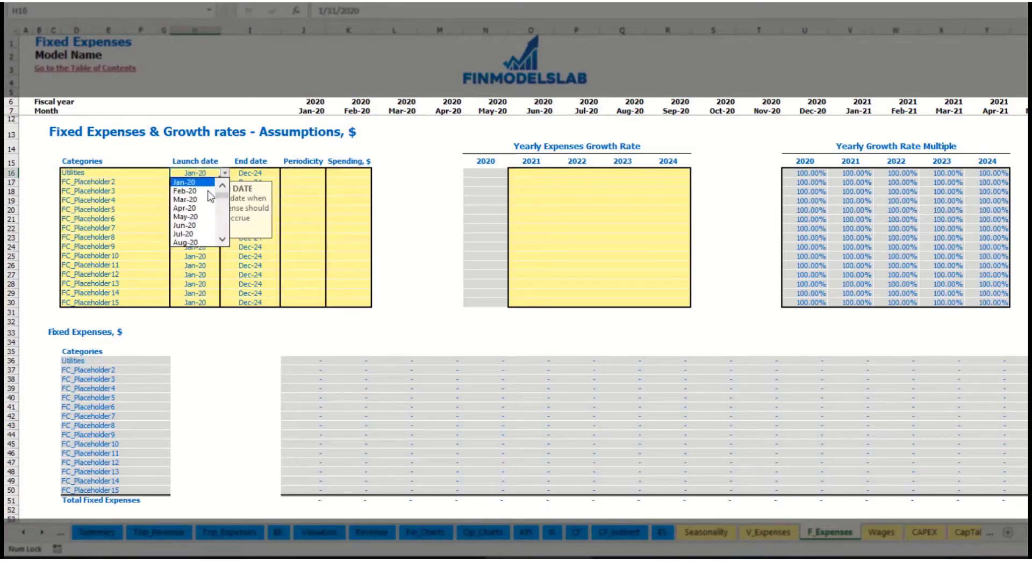
left_click(191, 200)
Check the end date of Utilities and look along the month timeline to its last period
left_click(272, 172)
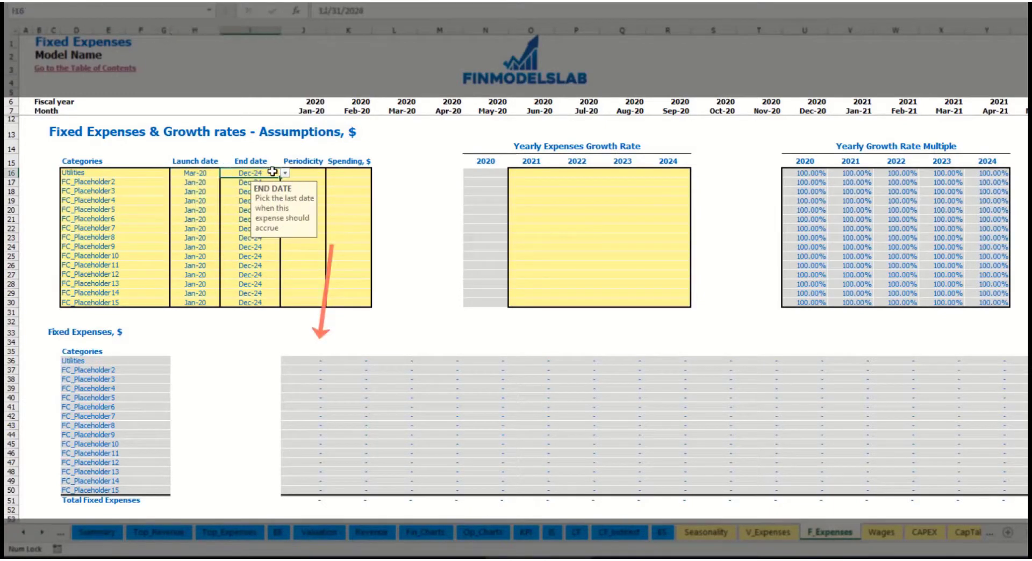
left_click(310, 111)
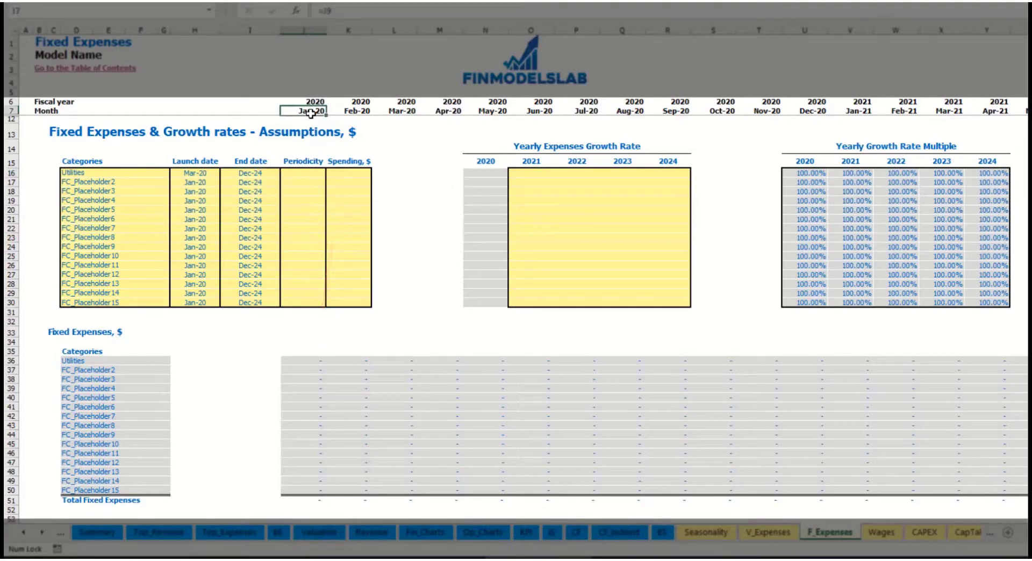
key("ctrl+Right")
key("ctrl+Left")
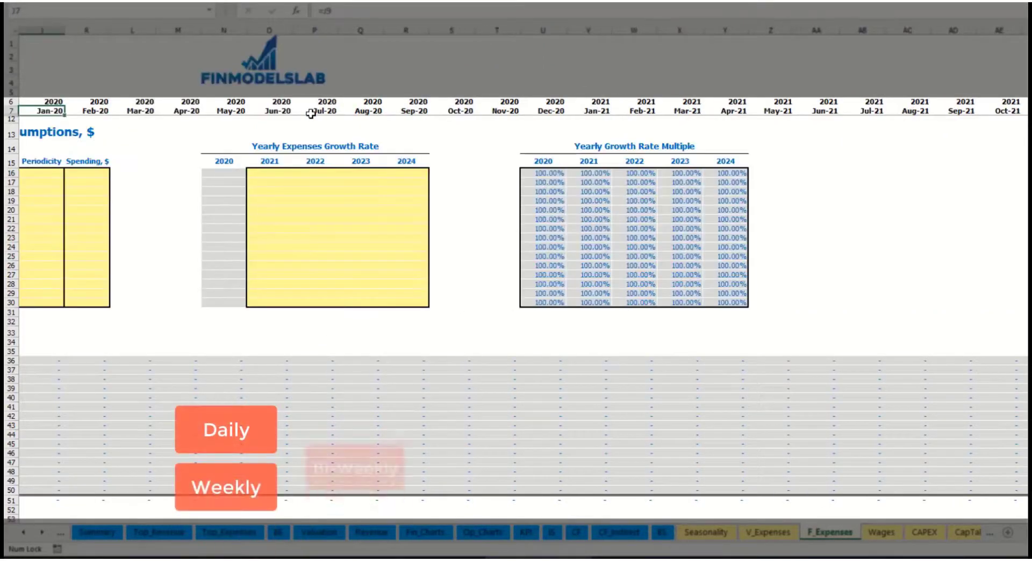
key("Left")
key("Left")
key("Left")
key("Left")
key("Left")
key("Left")
key("Left")
key("Left")
key("Left")
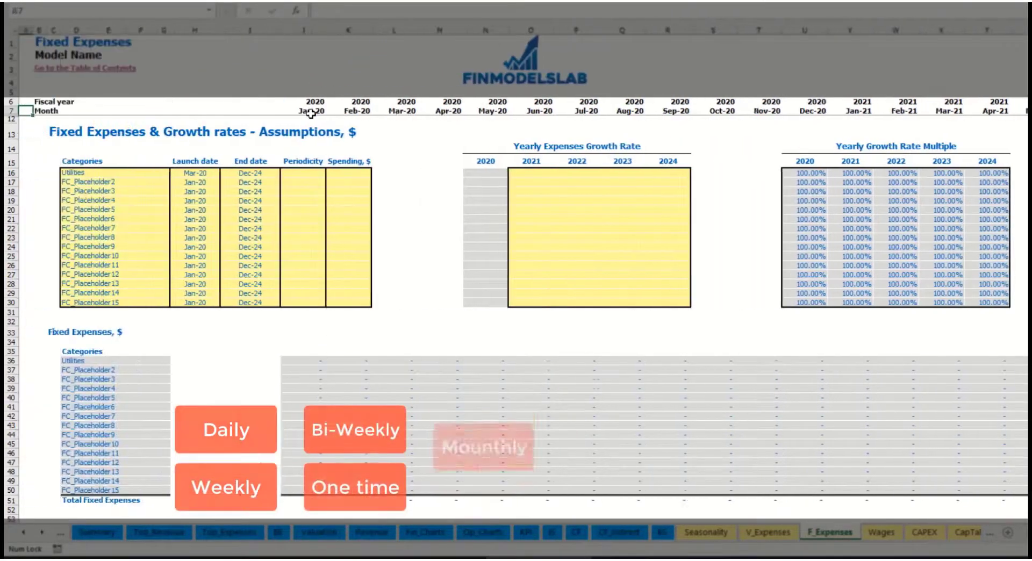
Set the Utilities periodicity to Daily and its spending to $50
left_click(291, 175)
left_click(330, 173)
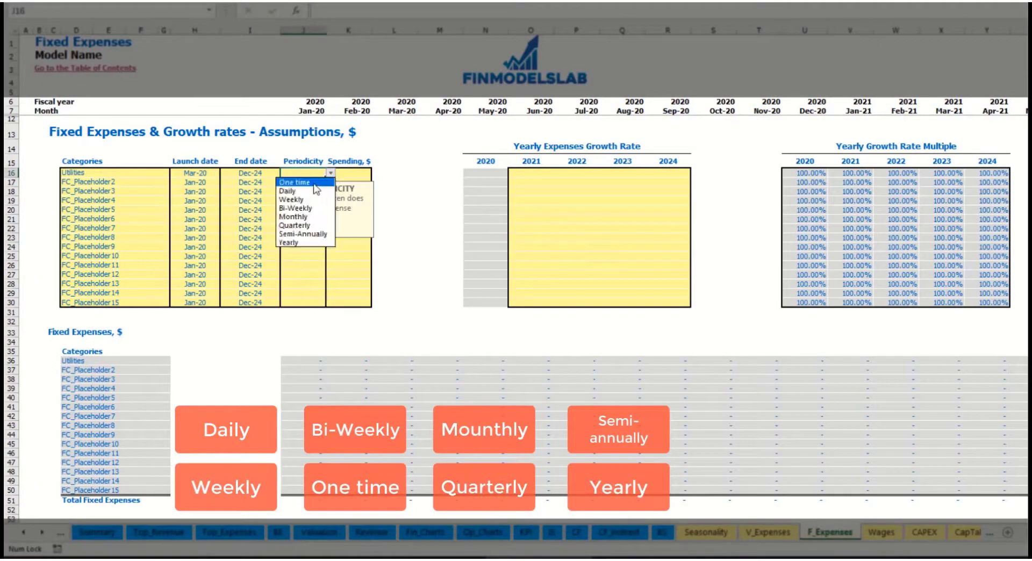
left_click(314, 191)
key("Right")
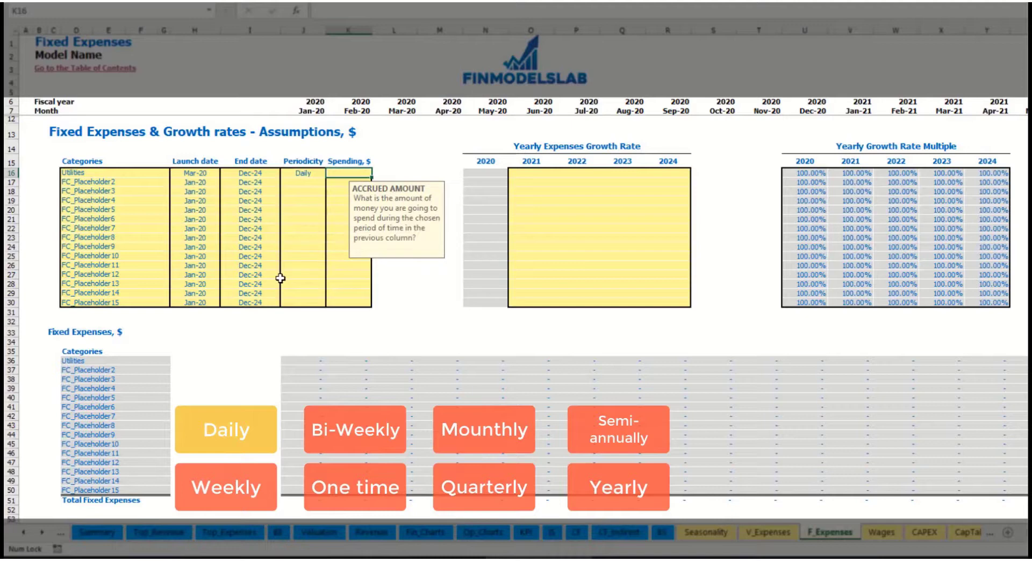
type("50")
key("Return")
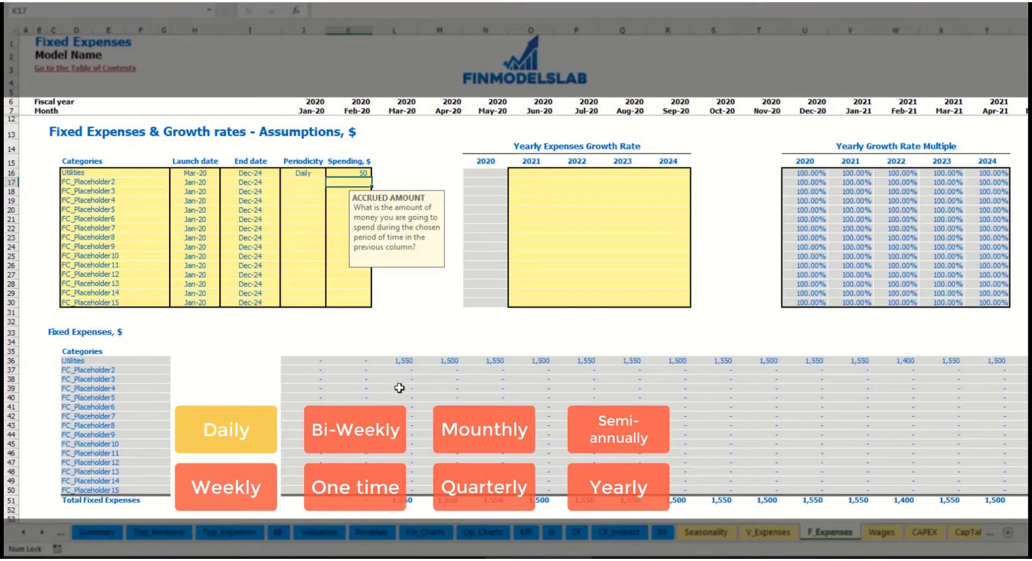
Compare the monthly Utilities amounts for March, April and May 2020 in the Fixed Expenses table with their month headers
left_click(407, 361)
left_click(448, 363)
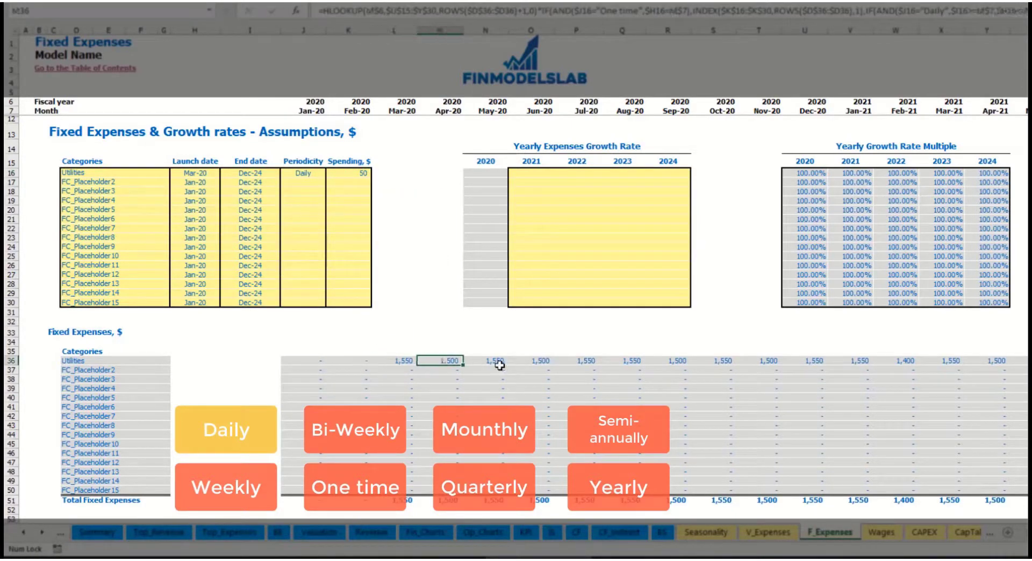
left_click(499, 363)
left_click(404, 354)
left_click(414, 365)
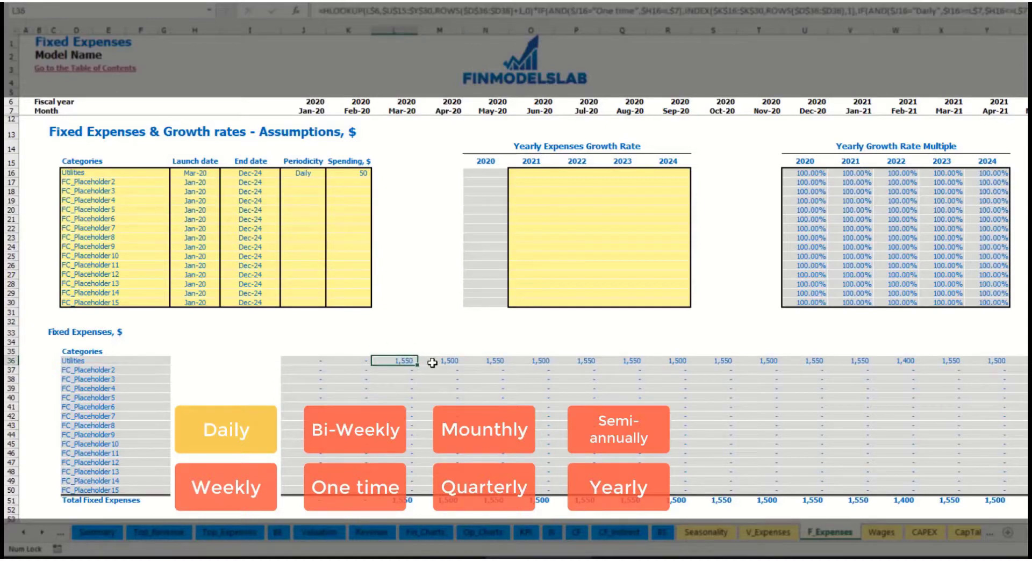
left_click(433, 363)
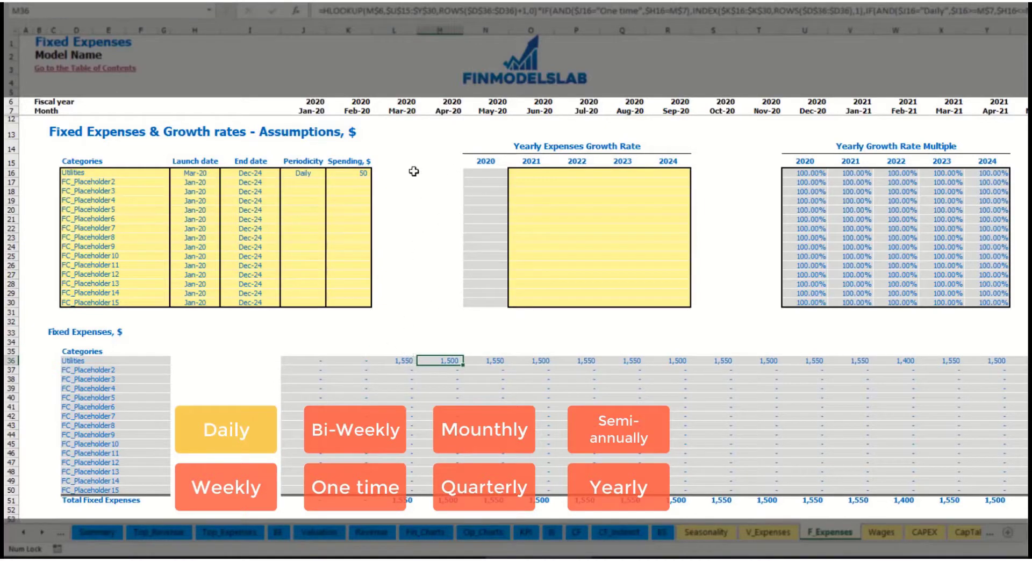
left_click(397, 109)
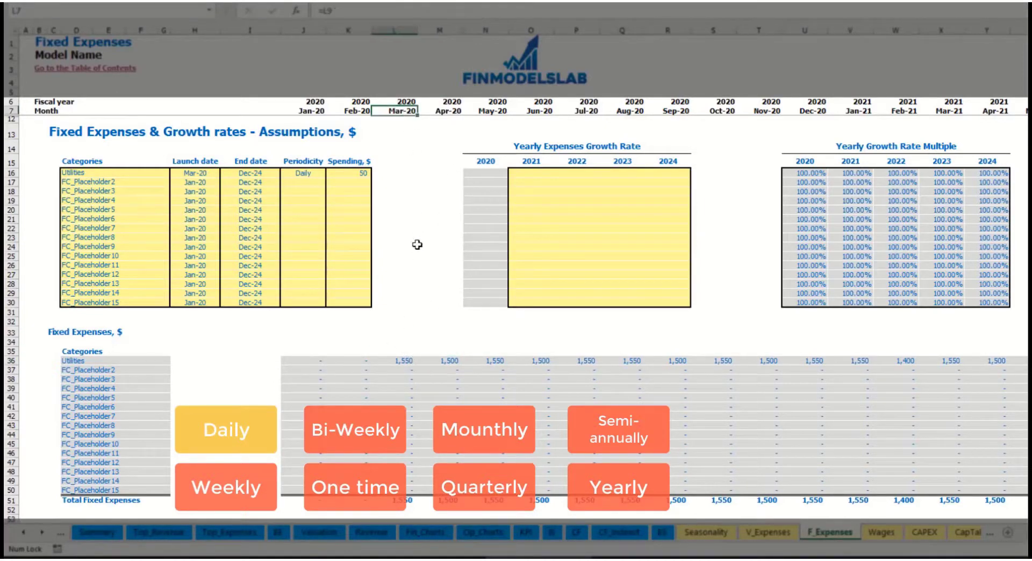
left_click(407, 361)
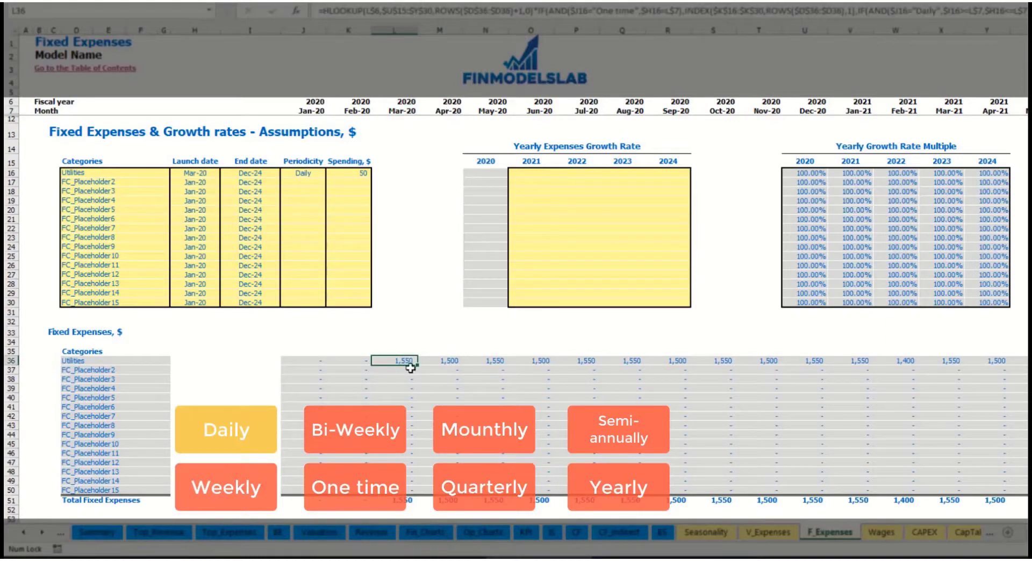
Set the Utilities yearly expenses growth rate to 5% for each year from 2021 to 2024
left_click(449, 360)
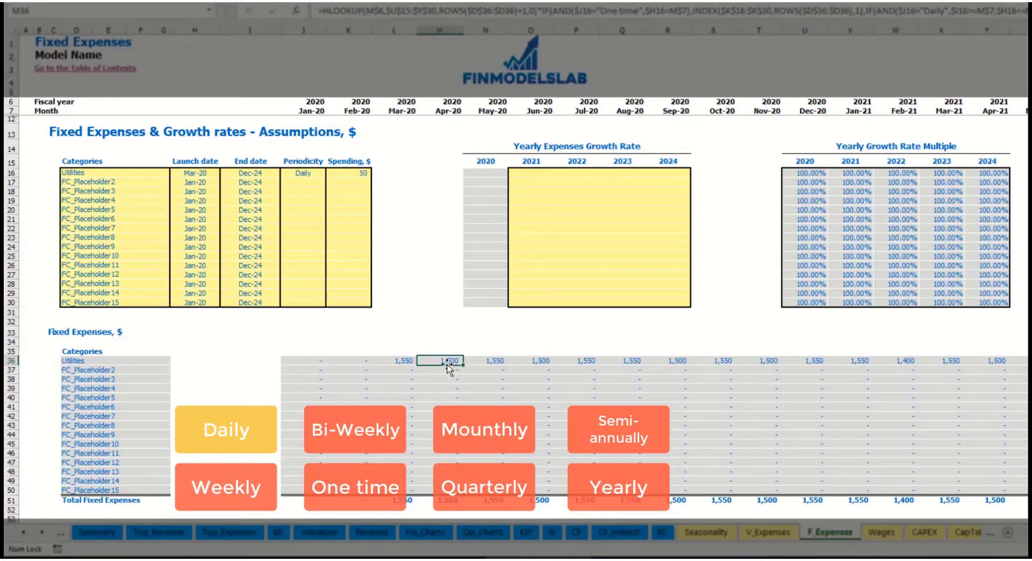
left_click(538, 175)
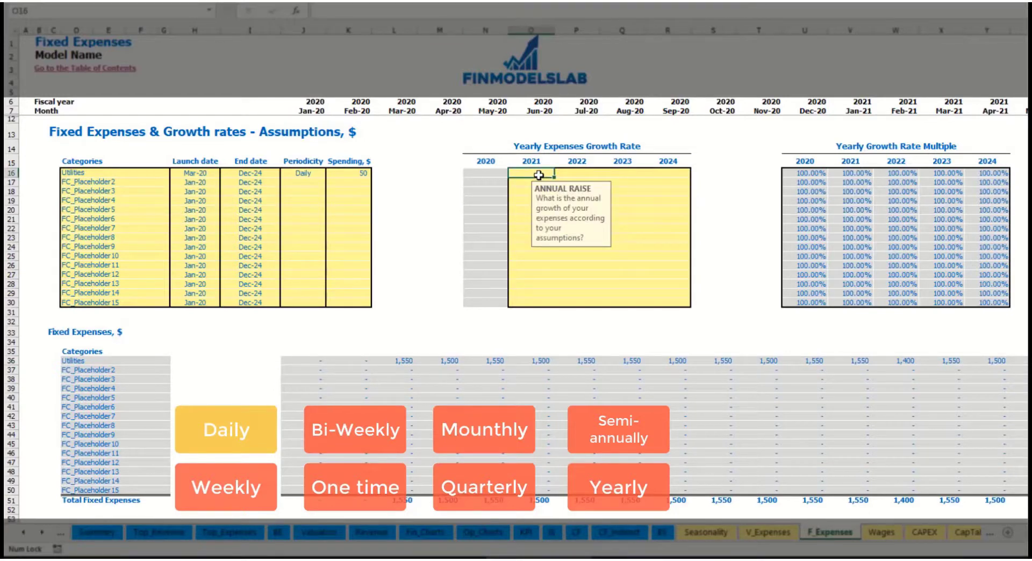
type("5%")
key("ctrl+Return")
key("ctrl+c")
key("Right")
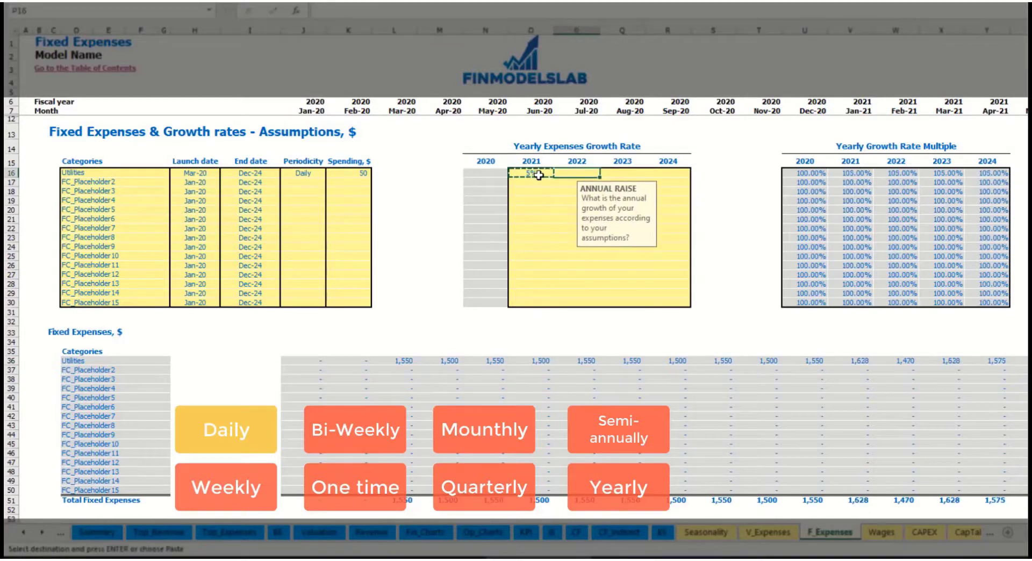
key("shift+Right")
key("shift+Right")
key("ctrl+v")
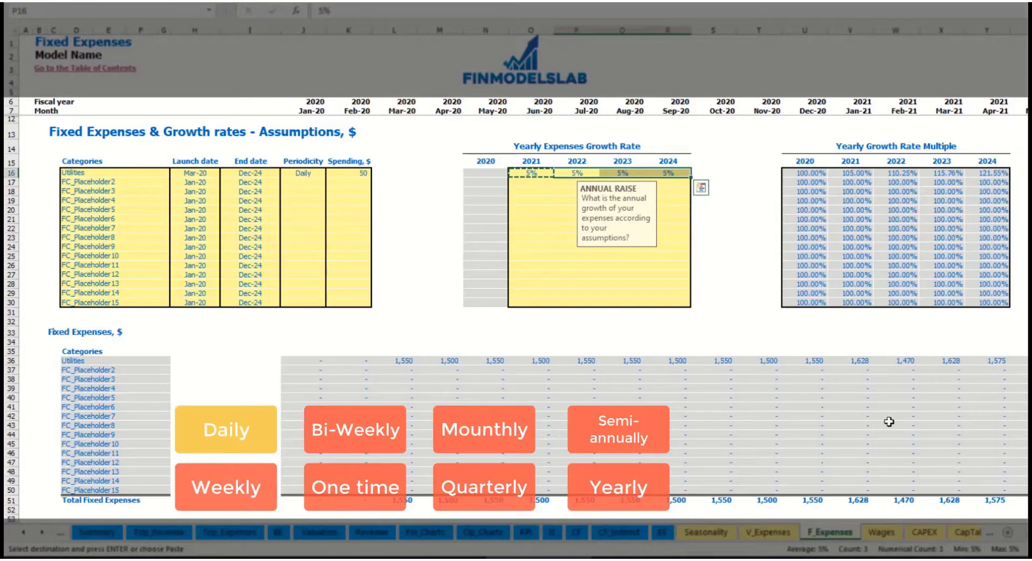
left_click_drag(539, 176, 668, 173)
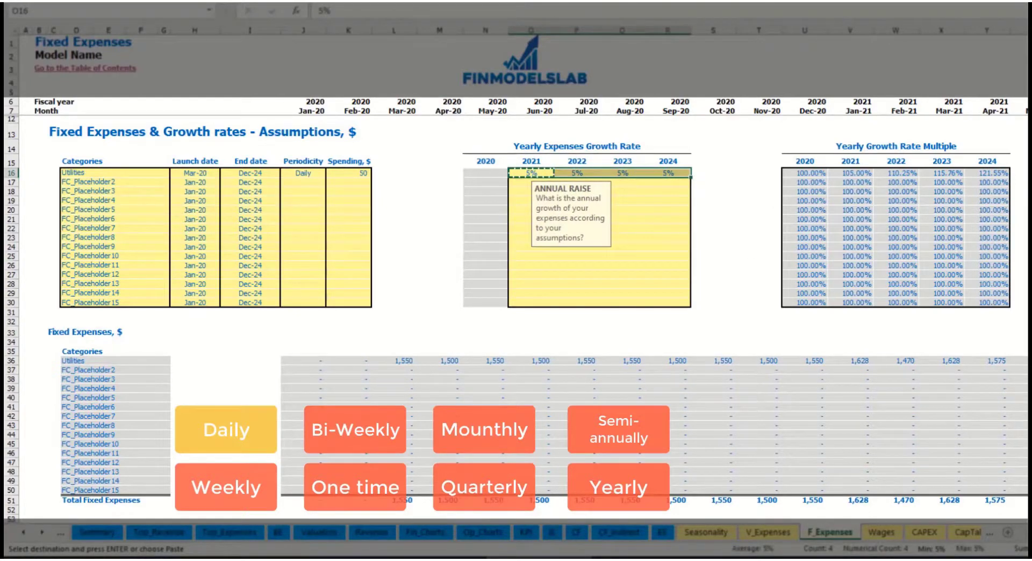
left_click_drag(1027, 532, 937, 519)
Name the second fixed expense category "Advertising" and set its launch date to Mar-20
double_click(125, 180)
type("Advertising")
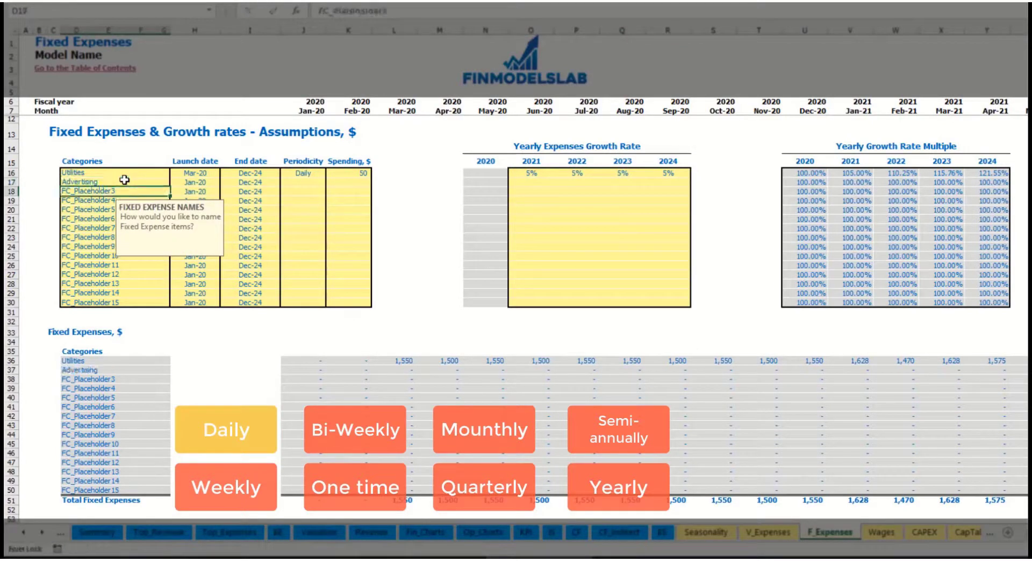
left_click(196, 183)
left_click(225, 183)
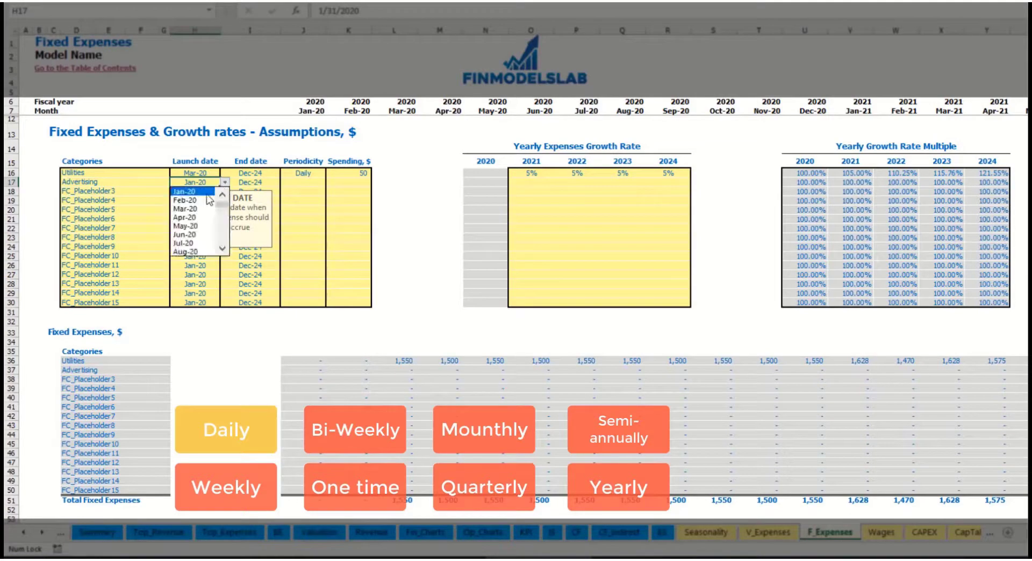
left_click(200, 212)
Set the Advertising end date to Aug-24
left_click(249, 183)
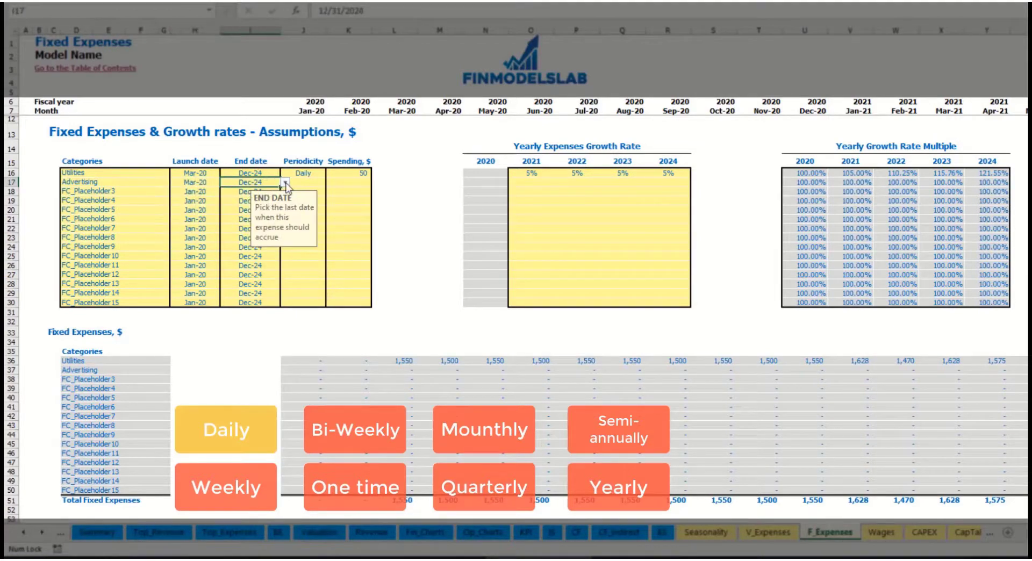
left_click(285, 183)
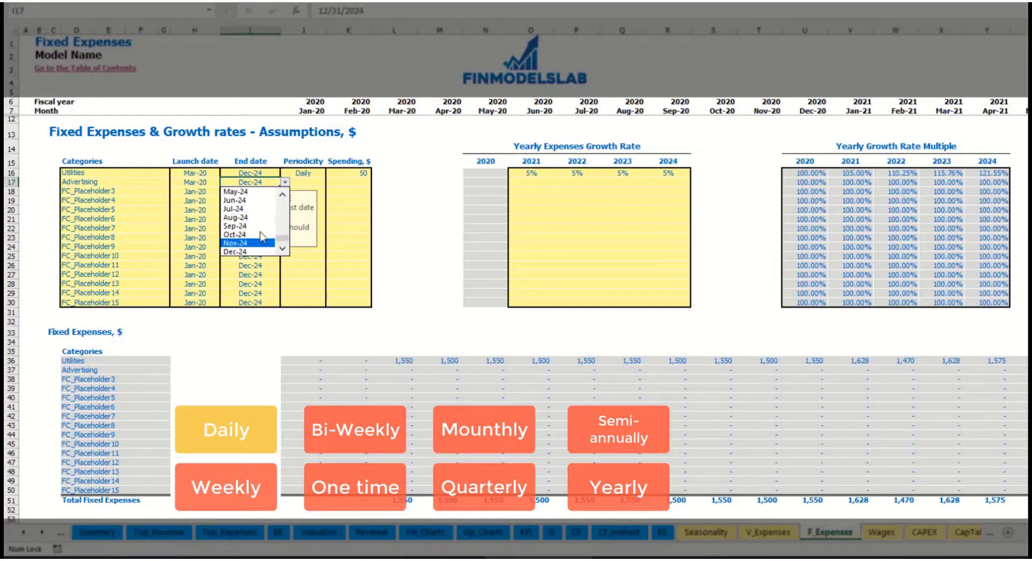
left_click(253, 218)
Set the Advertising periodicity to Weekly and its spending to $100
left_click(303, 182)
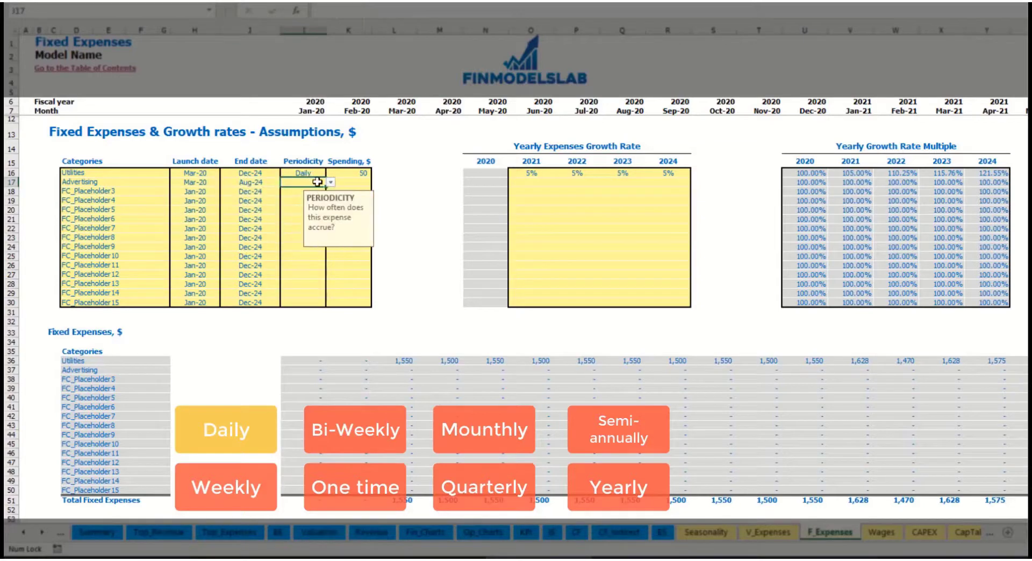
left_click(330, 182)
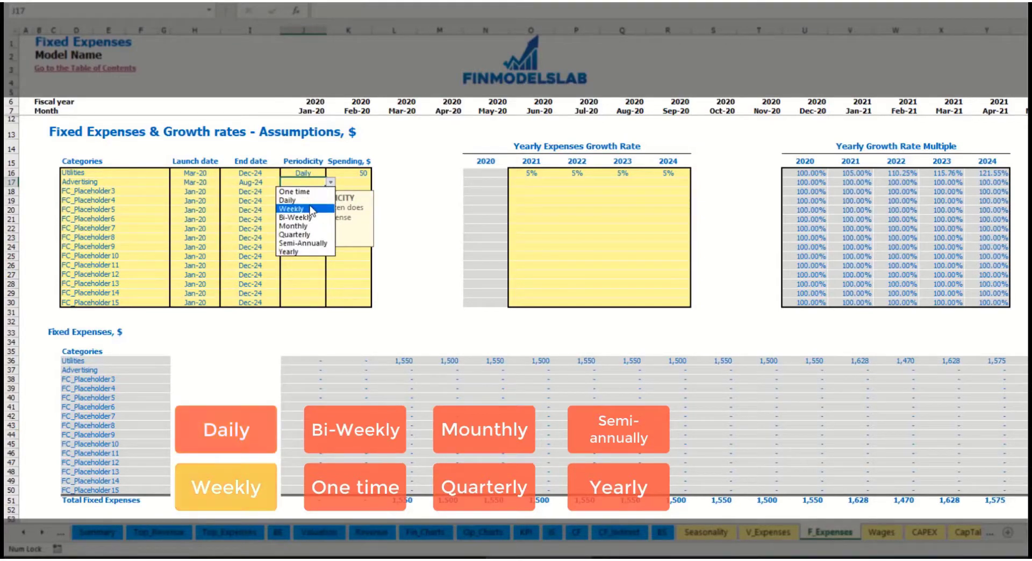
left_click(309, 209)
left_click(346, 184)
type("10")
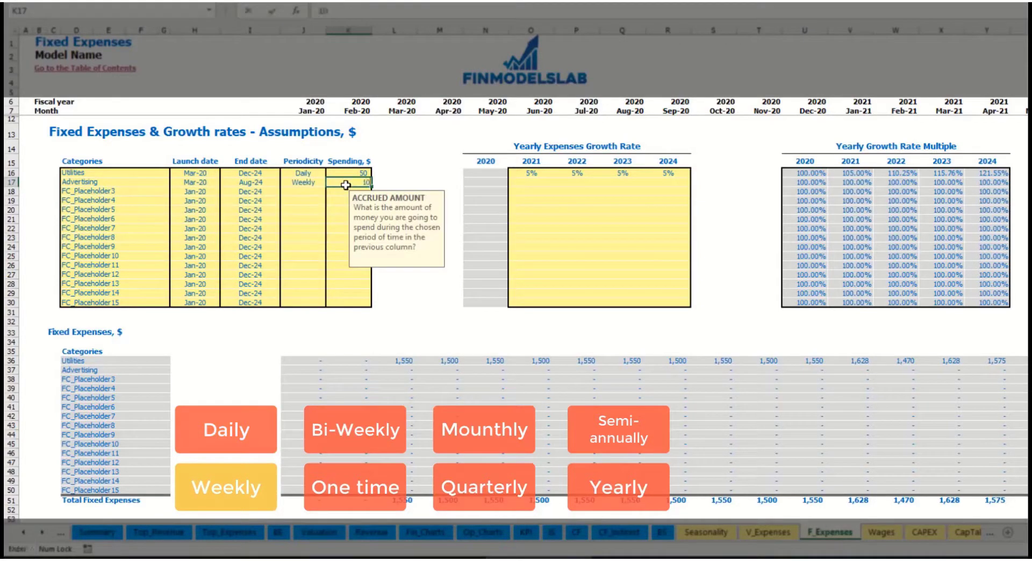
type("0")
key("Return")
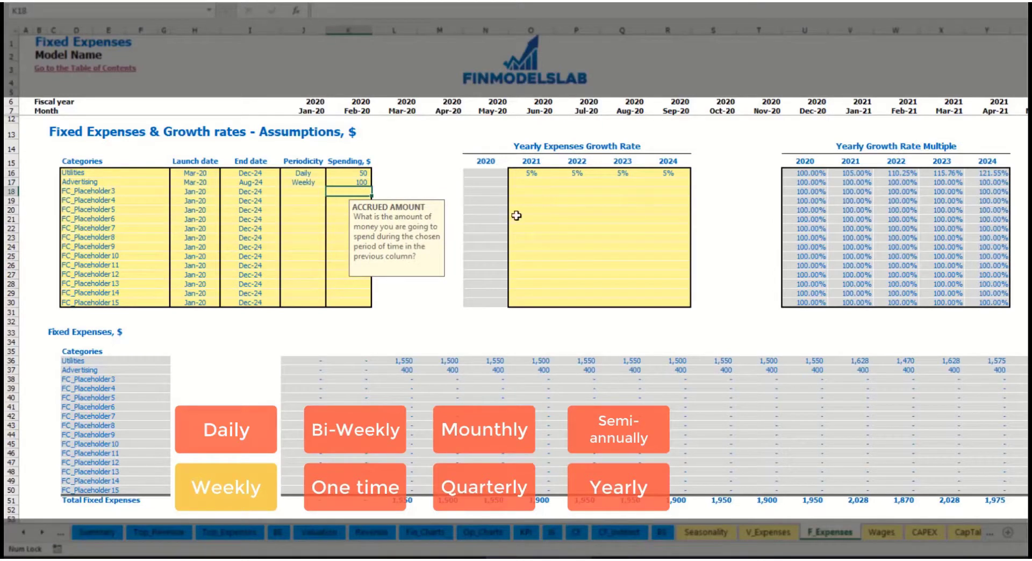
Examine the monthly Advertising amounts in the Fixed Expenses table from Mar-20 to the Aug-24 end date
left_click(407, 370)
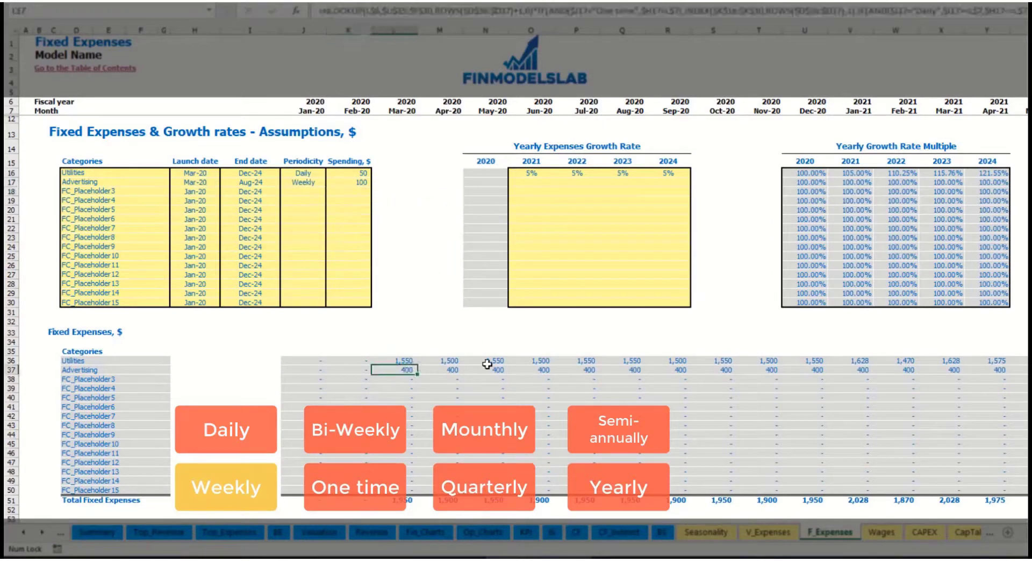
scroll(522, 263, "right", 15)
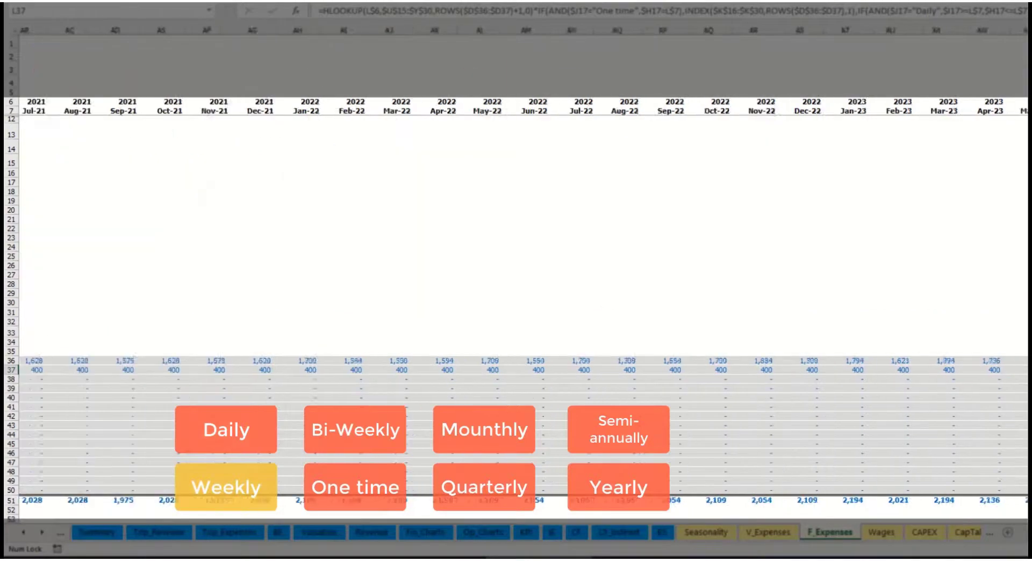
left_click(1025, 31)
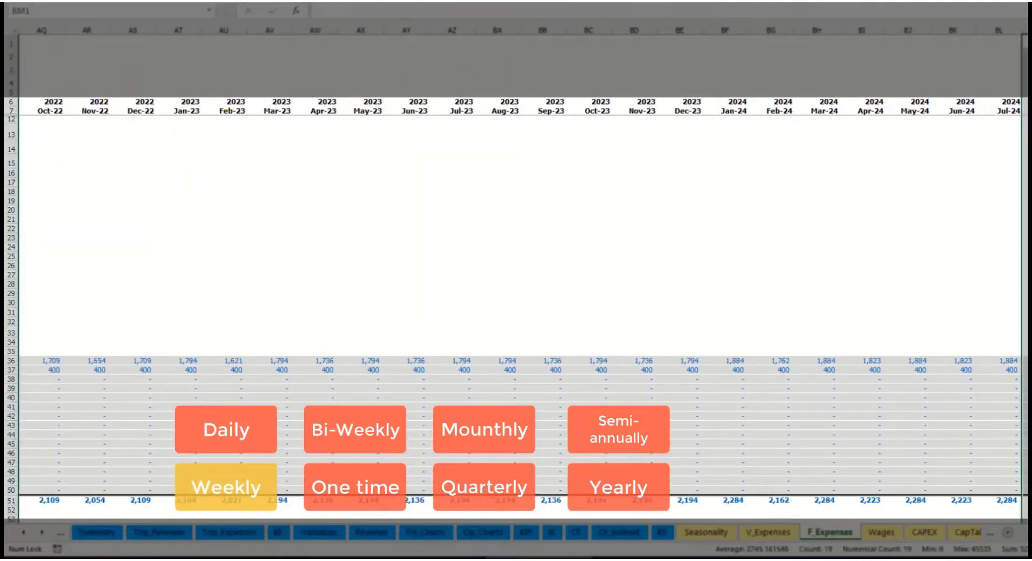
left_click(1025, 370)
scroll(523, 263, "left", 15)
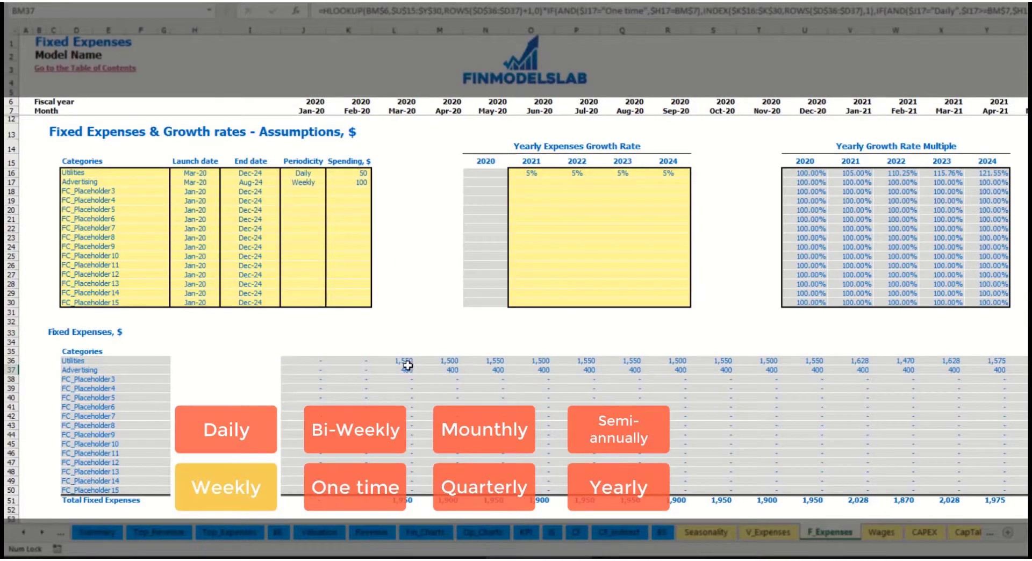
Set the Advertising periodicity to Bi-Weekly and its spending to $500
left_click(308, 182)
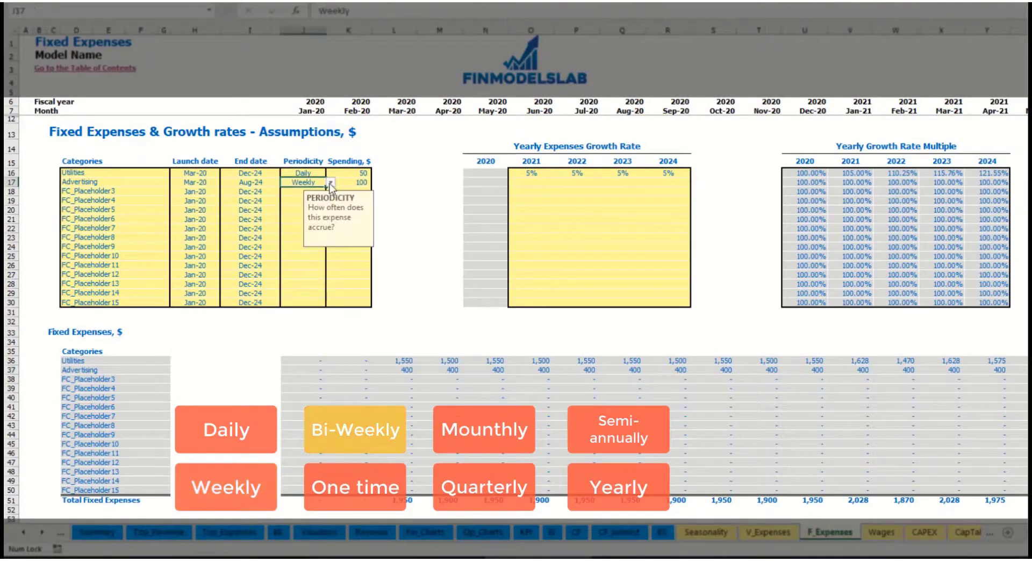
left_click(330, 183)
left_click(296, 217)
left_click(347, 183)
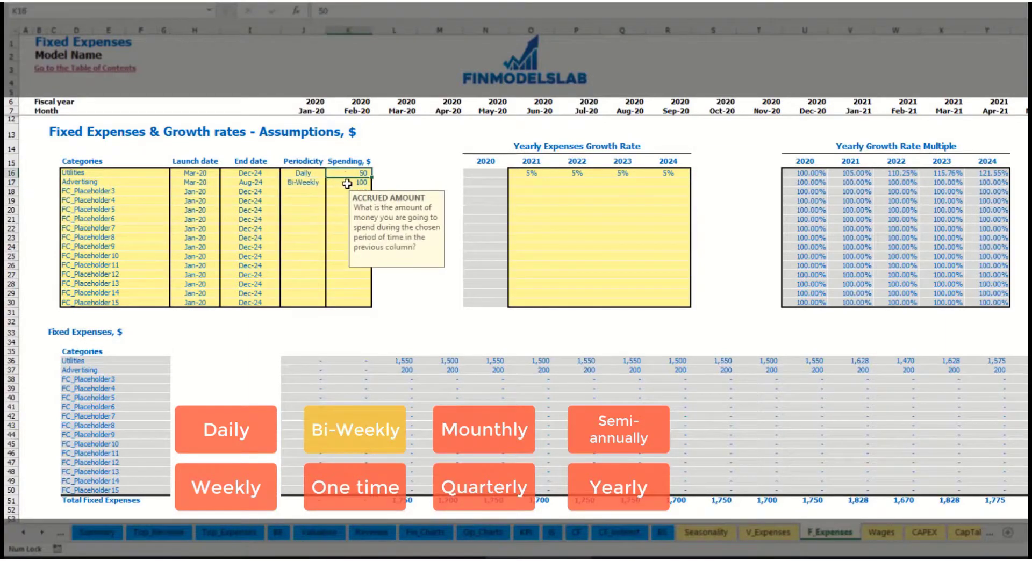
type("50")
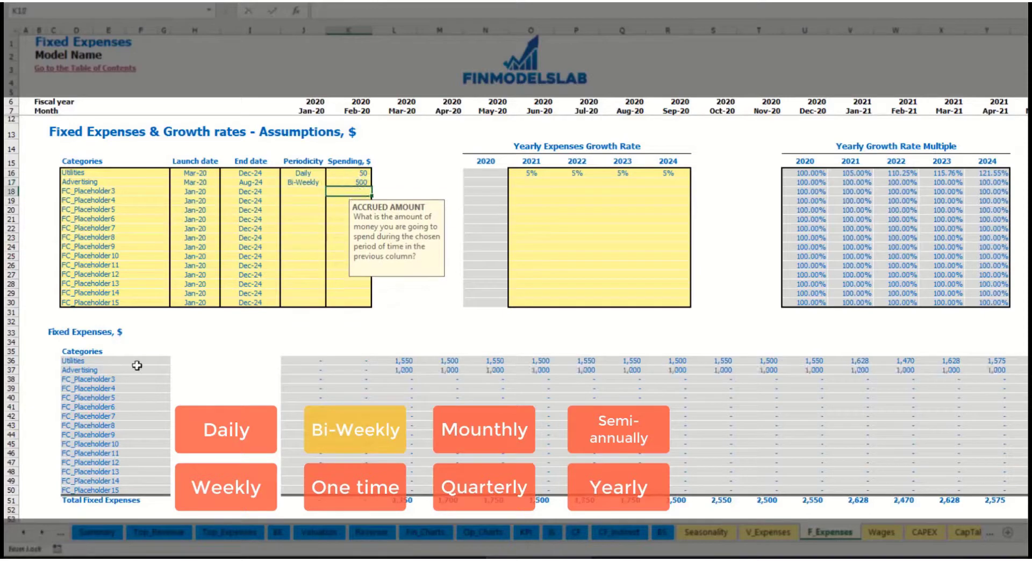
Set the Advertising launch date to Jul-20
left_click(199, 174)
left_click(198, 182)
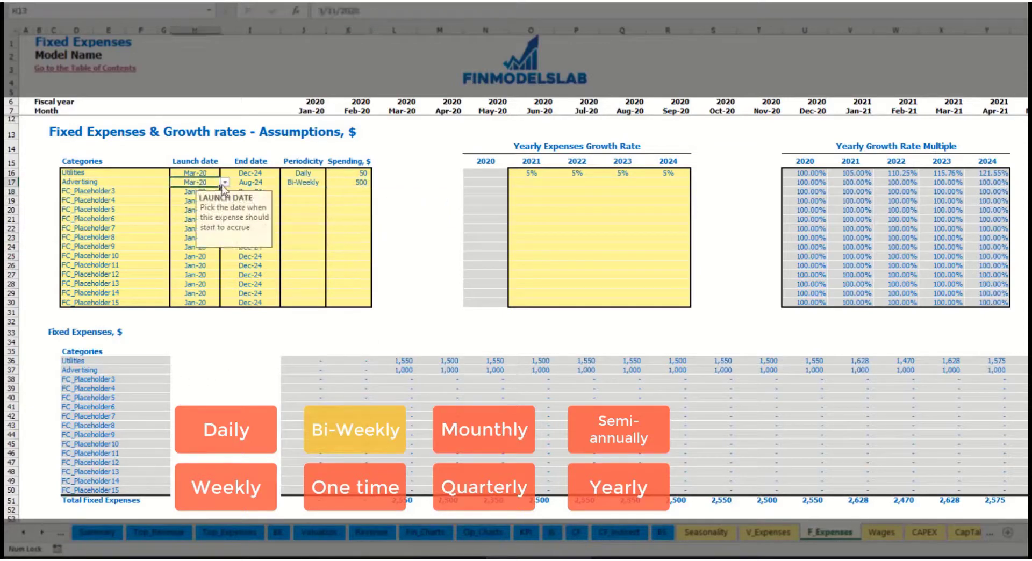
left_click(225, 185)
left_click(215, 183)
left_click(224, 182)
left_click(209, 226)
Examine the monthly Advertising amounts from July 2020 through the following months in the Fixed Expenses table
left_click(585, 371)
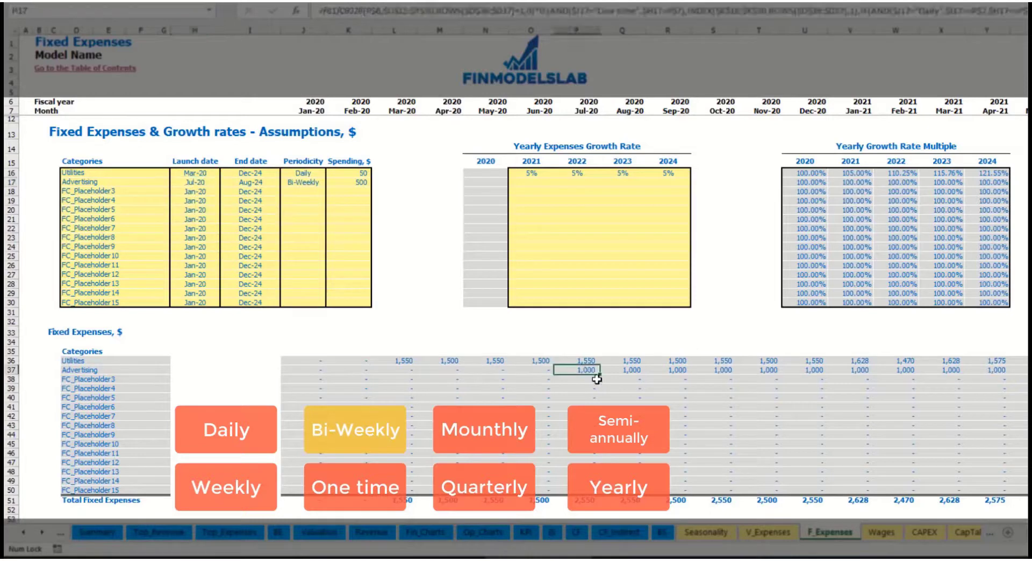
key("Right")
key("Right")
key("Right")
key("Right")
key("Right")
key("Right")
key("Right")
key("Right")
key("Right")
key("Right")
key("Right")
key("Right")
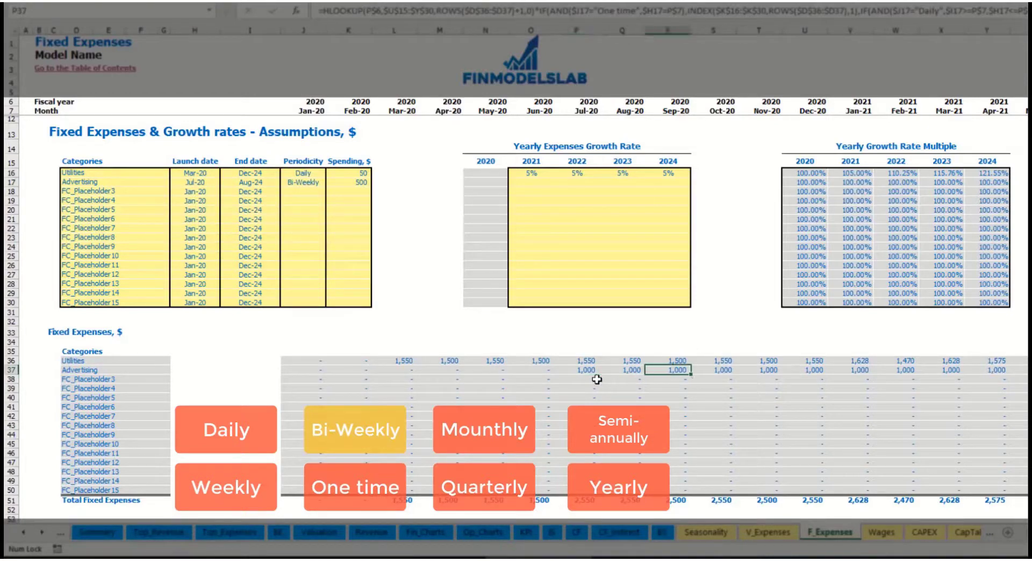
key("Right")
key("Right")
key("Right")
key("Right")
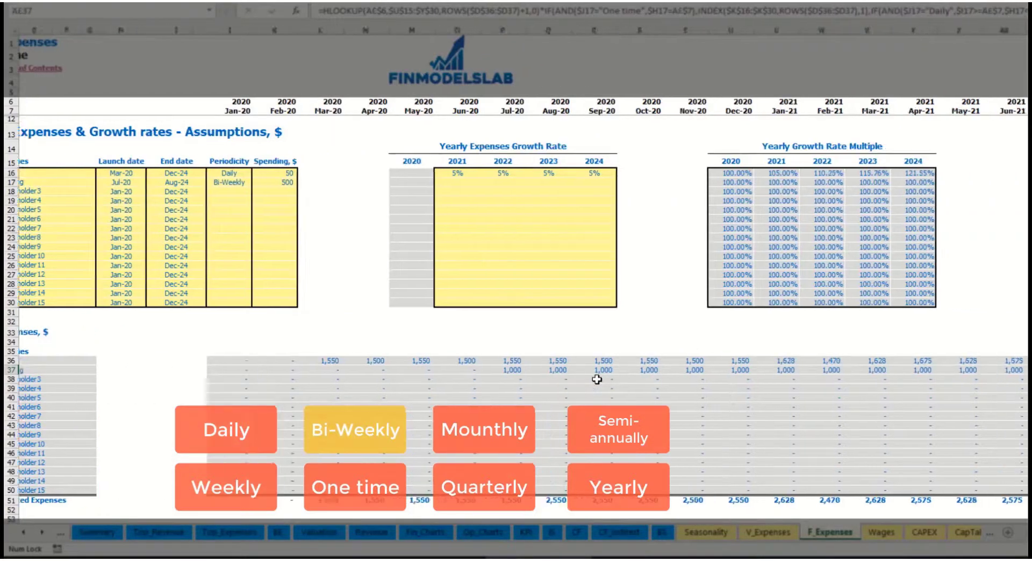
key("ctrl+Left")
key("ctrl+Left")
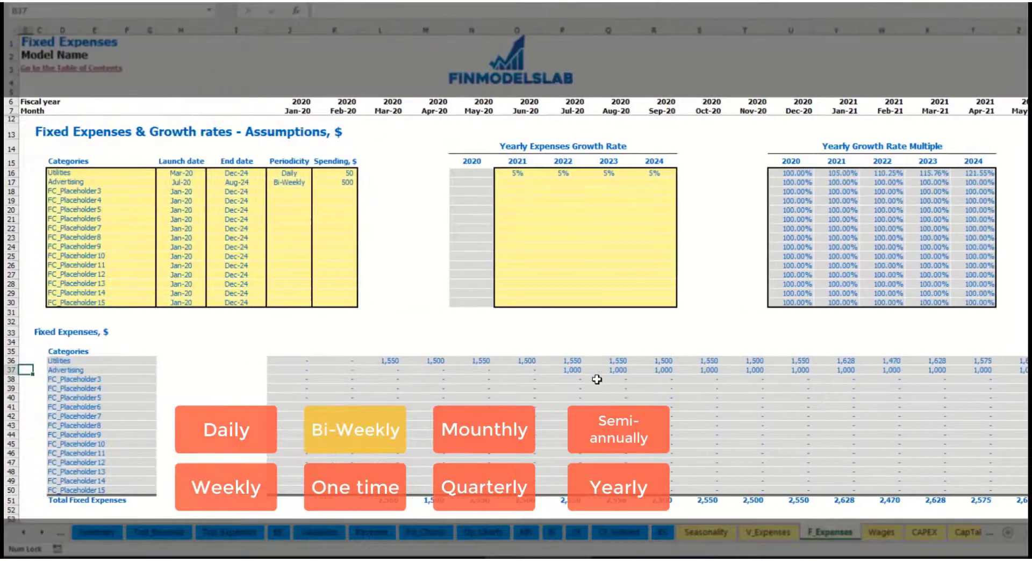
left_click(562, 371)
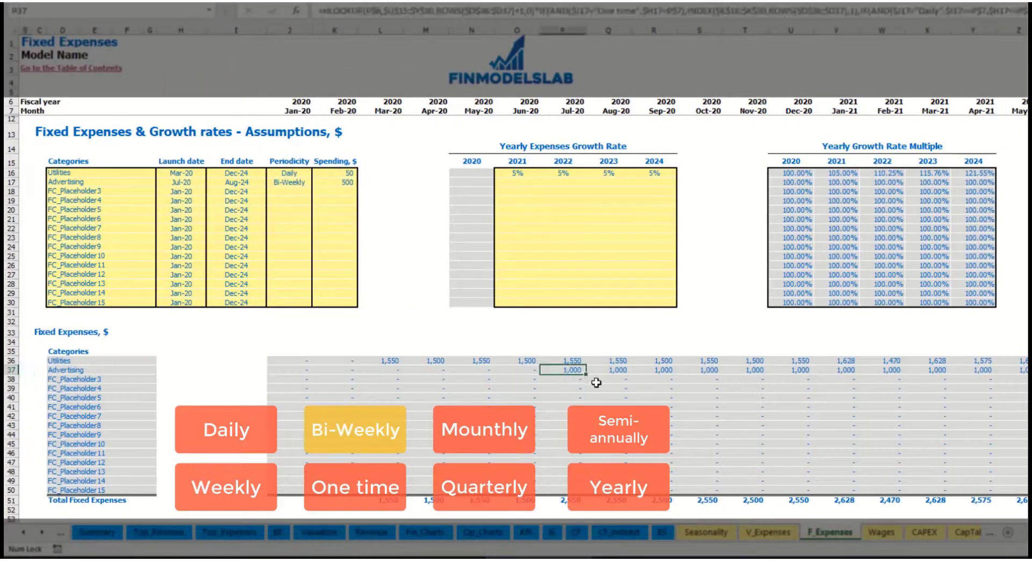
Set the Advertising yearly expenses growth rate to 3% for each year from 2021 to 2024
left_click(516, 183)
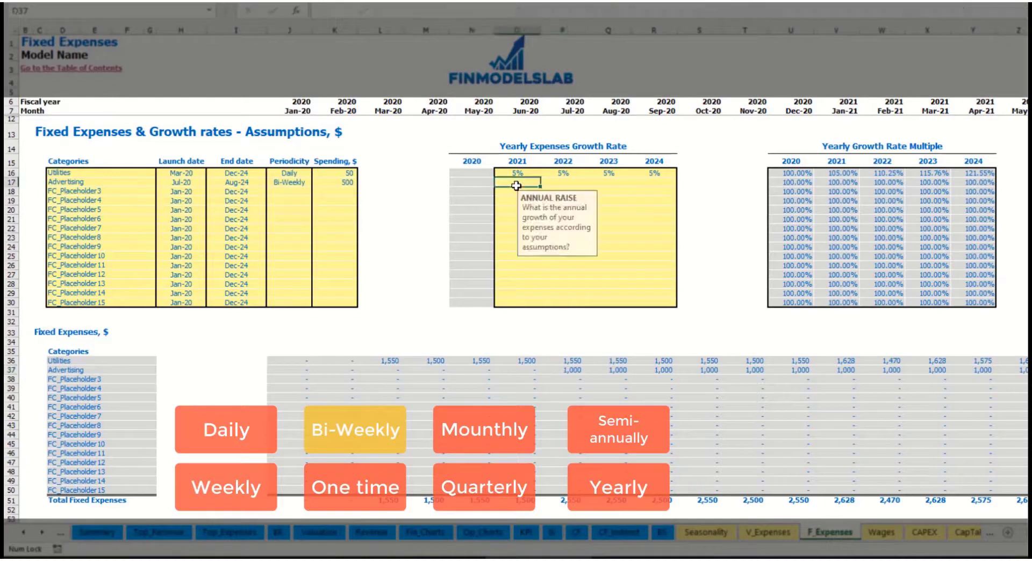
type("5")
key("Return")
key("Up")
key("ctrl+c")
key("Right")
key("shift+Right")
key("shift+Right")
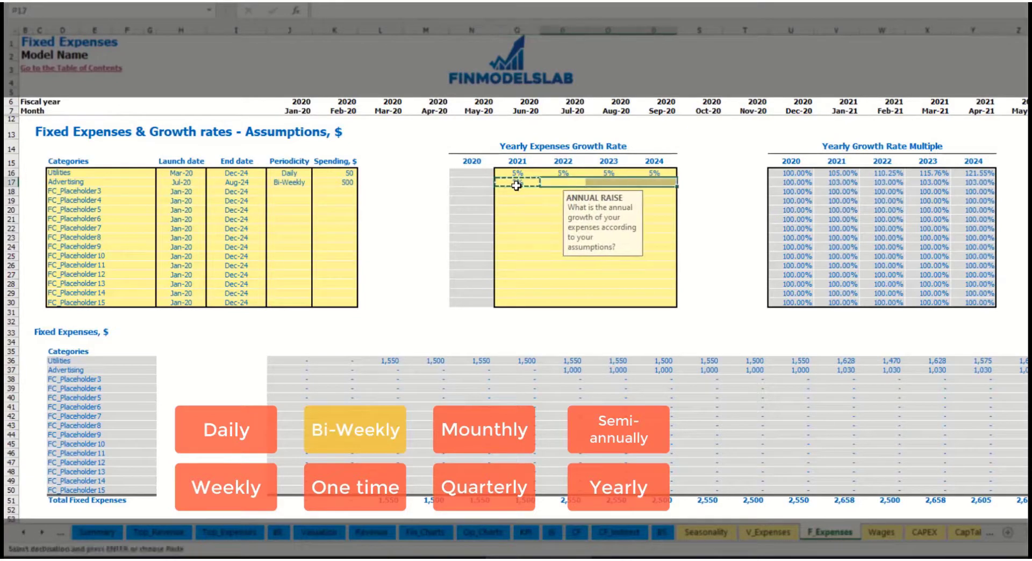
key("ctrl+v")
Check the growth of the monthly Advertising amounts from January 2021 into 2024 and compare it with the end date
left_click(1030, 379)
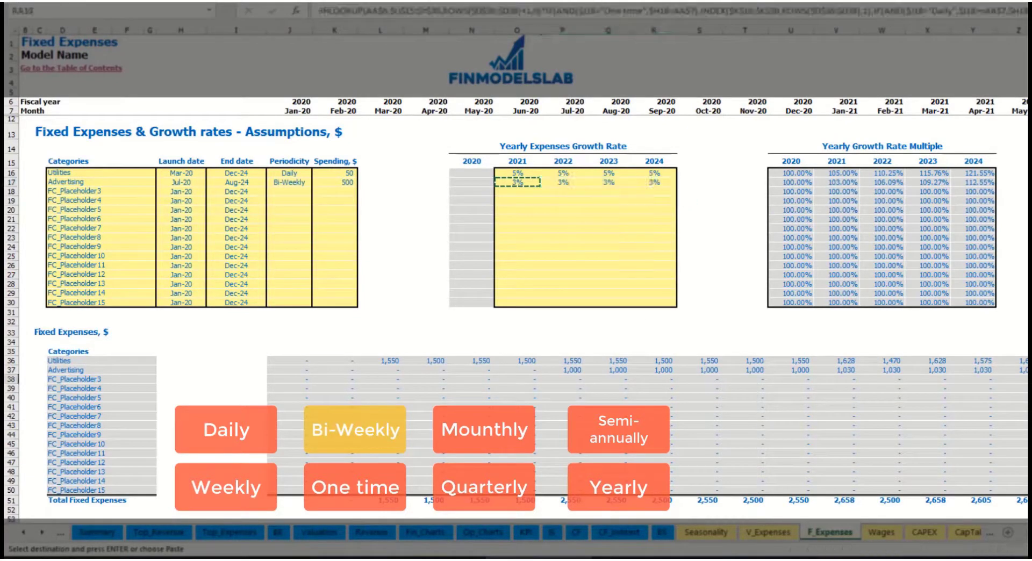
left_click(988, 369)
left_click(837, 369)
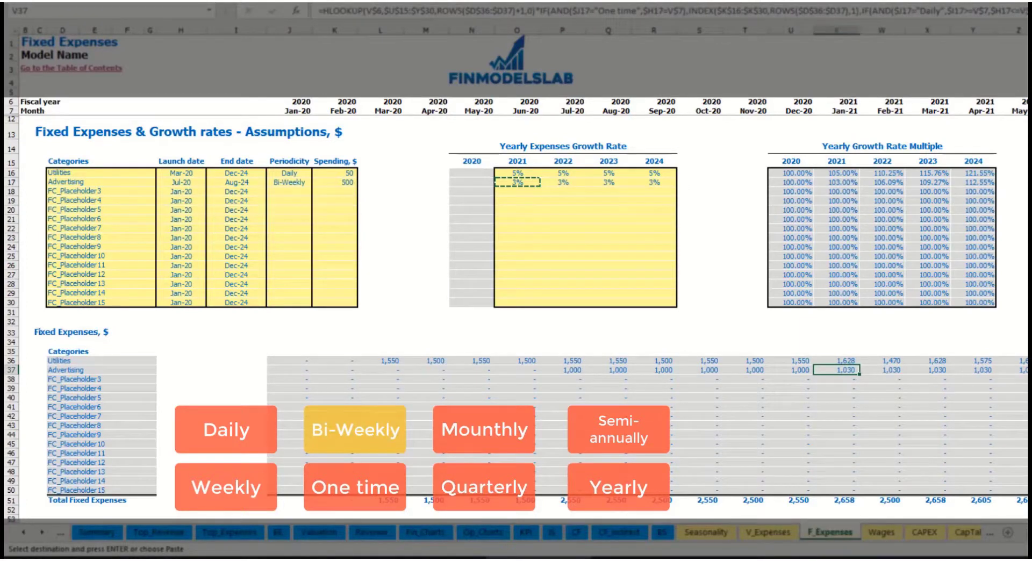
scroll(523, 307, "right", 13)
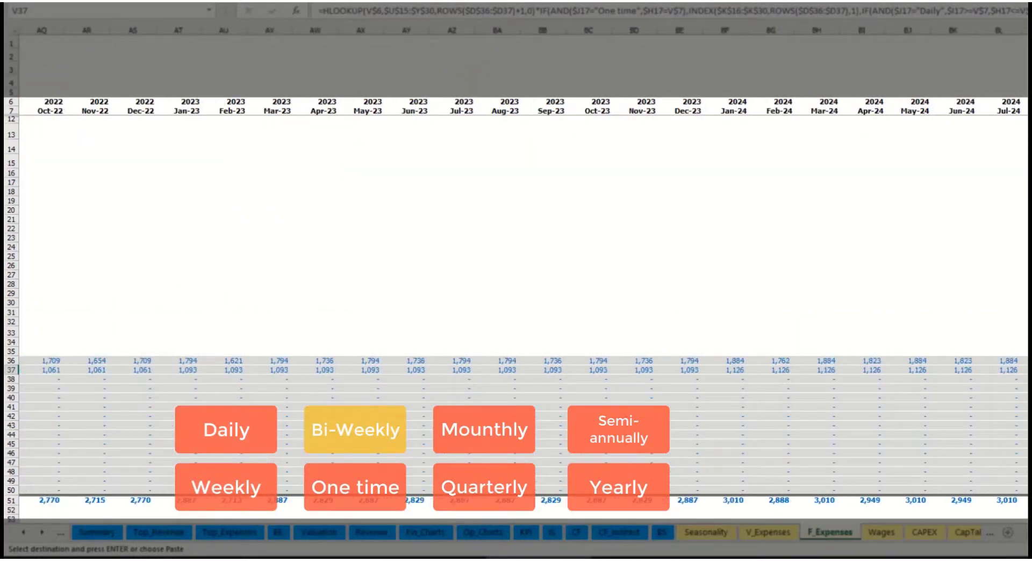
left_click(1024, 30)
scroll(516, 339, "left", 13)
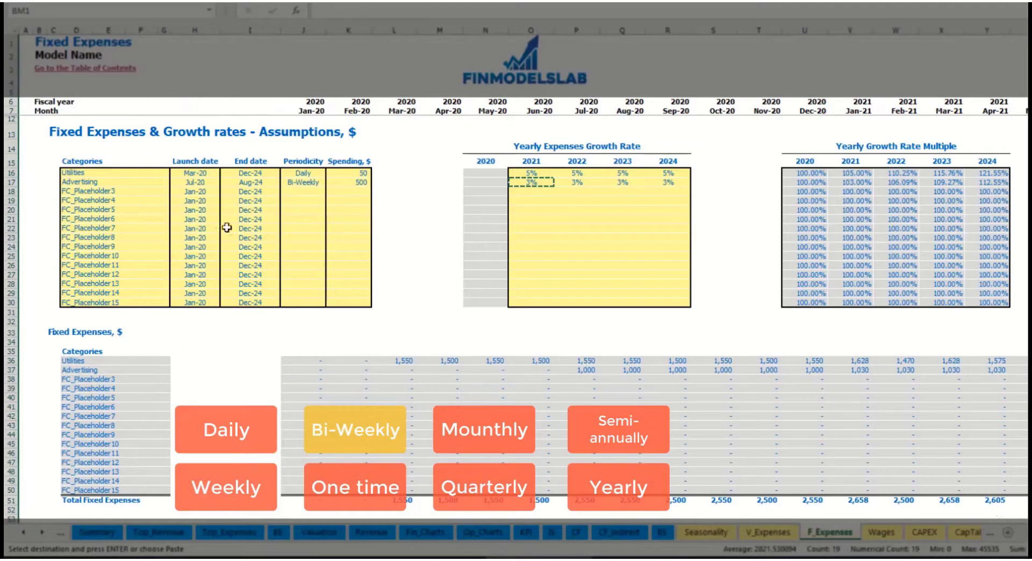
left_click(251, 182)
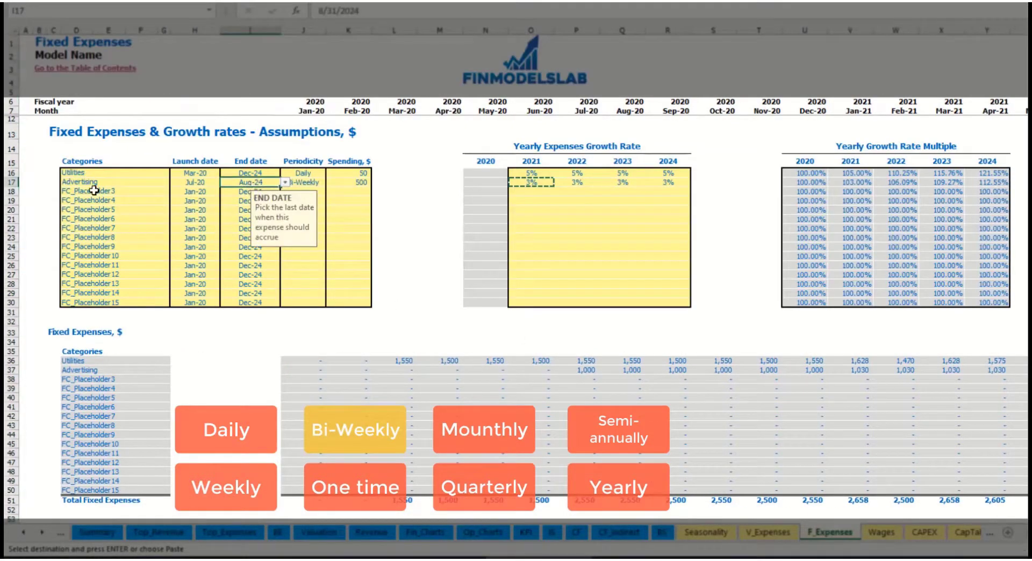
Rename the FC_Placeholder3 fixed expense category to Office Setup and set its periodicity to One time
left_click(94, 190)
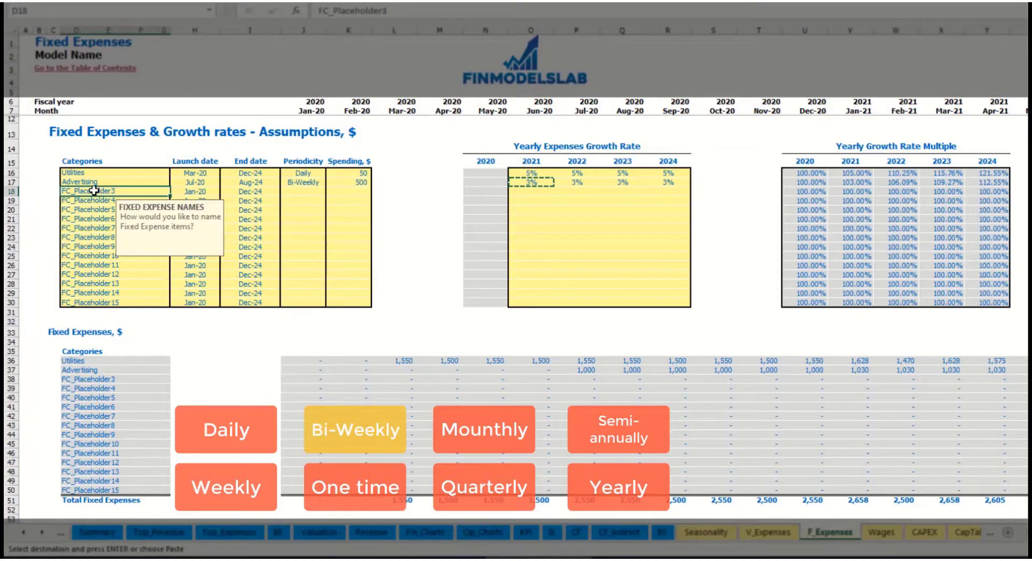
type("Set")
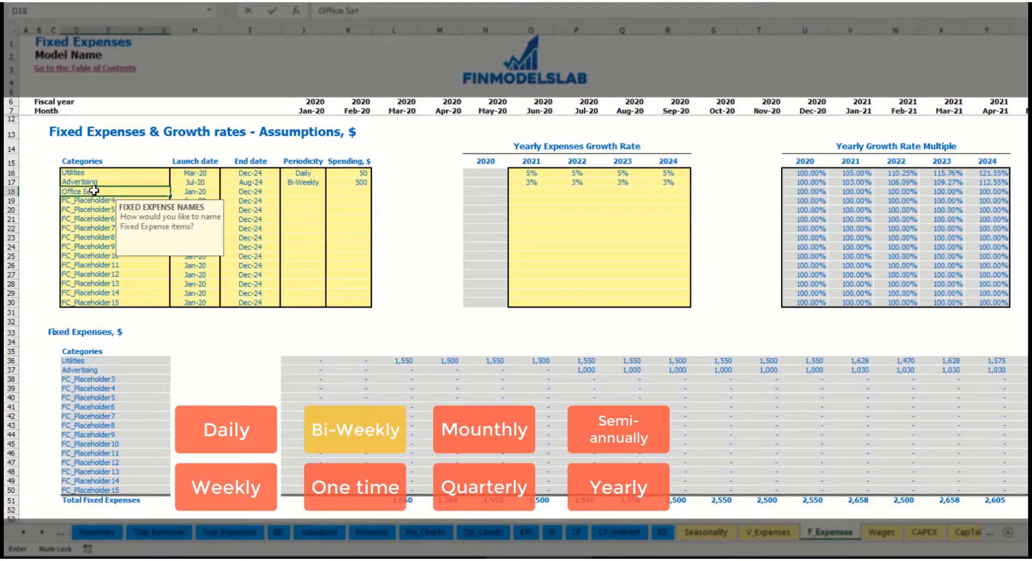
type("ffice Setup")
key("Return")
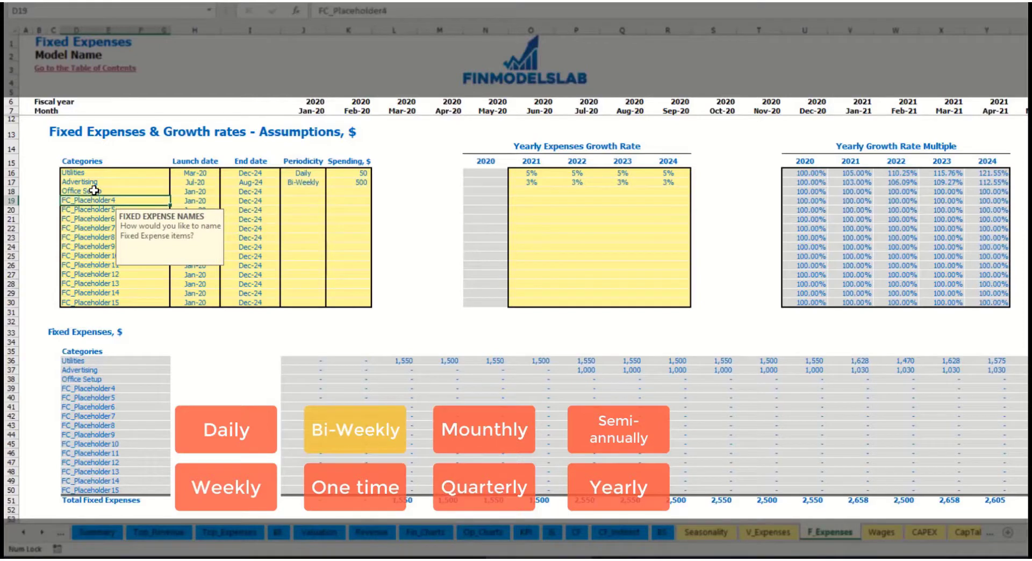
left_click(305, 194)
left_click(330, 192)
left_click(322, 199)
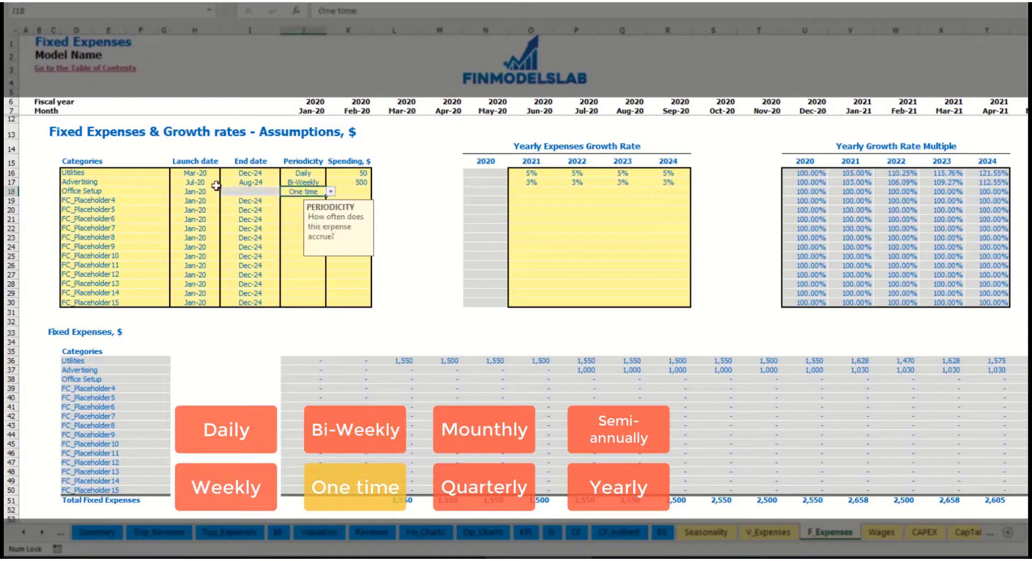
Set the Office Setup launch date to Feb-20 and its spending to 5,000, checking the February 2020 amount in the Fixed Expenses table
left_click(213, 191)
left_click(225, 192)
left_click(191, 211)
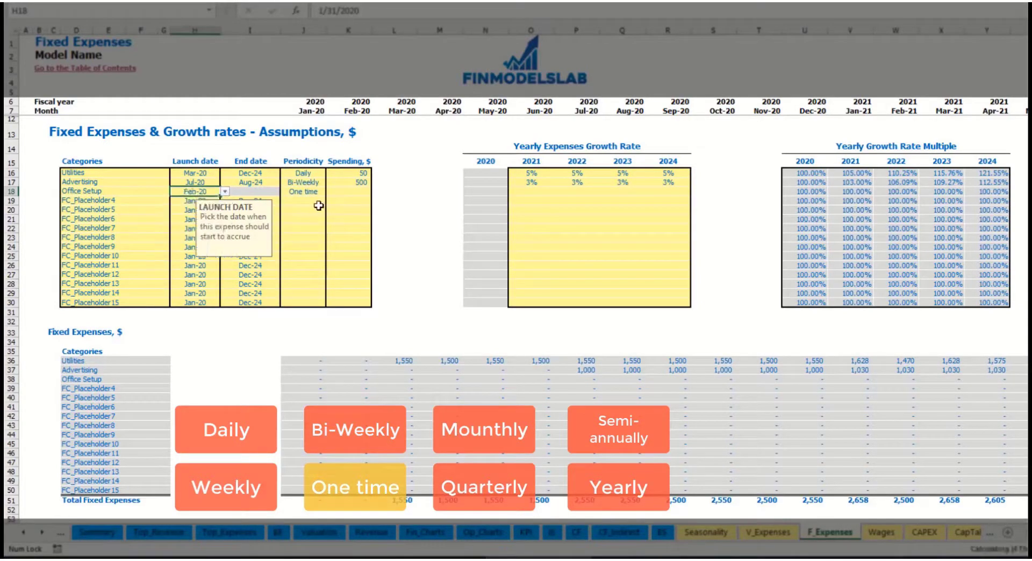
left_click(341, 192)
type("5,")
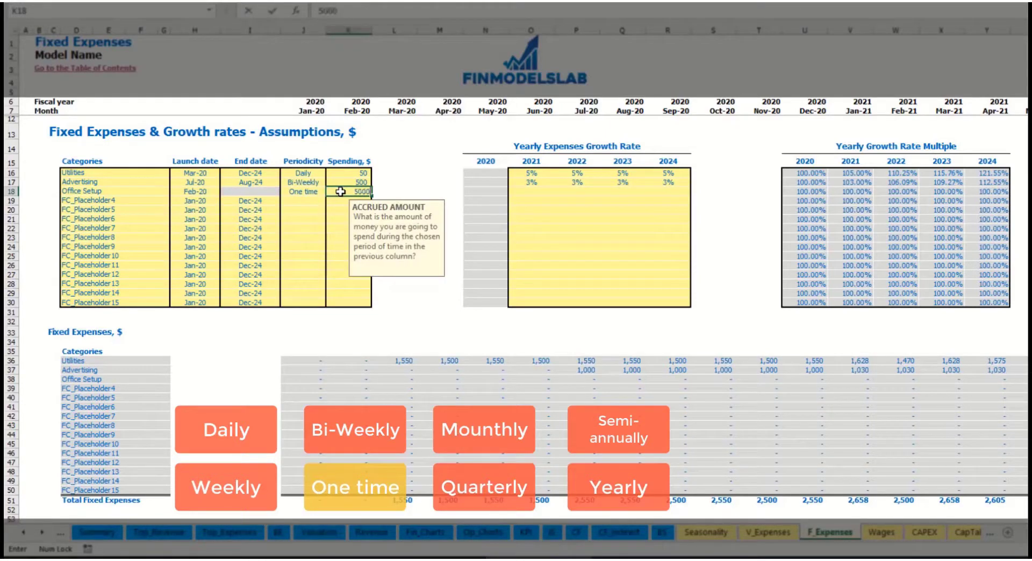
type("000")
key("Return")
left_click_drag(531, 192, 667, 192)
left_click(364, 379)
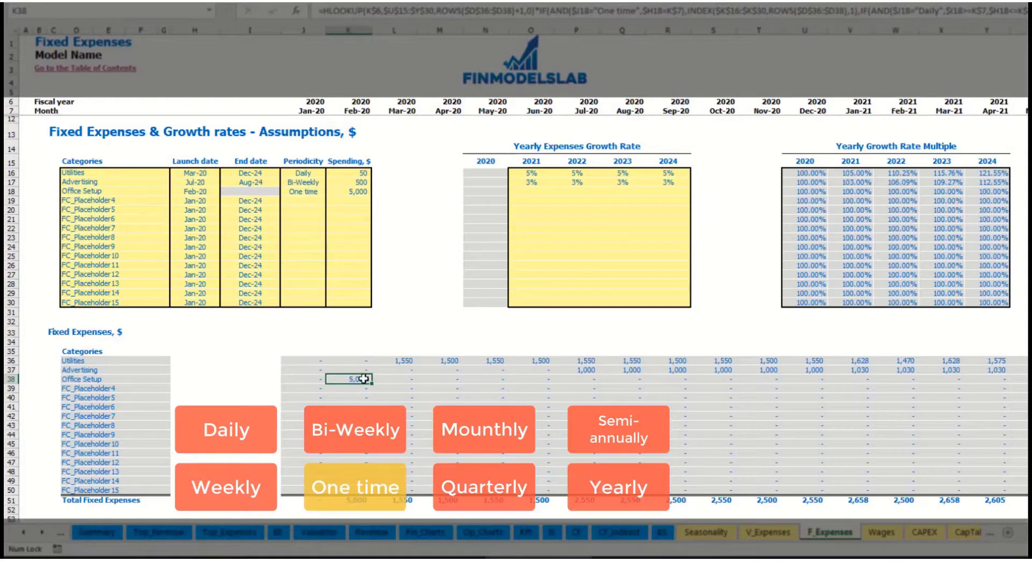
Rename the FC_Placeholder4 fixed expense category to Insurance
left_click(145, 204)
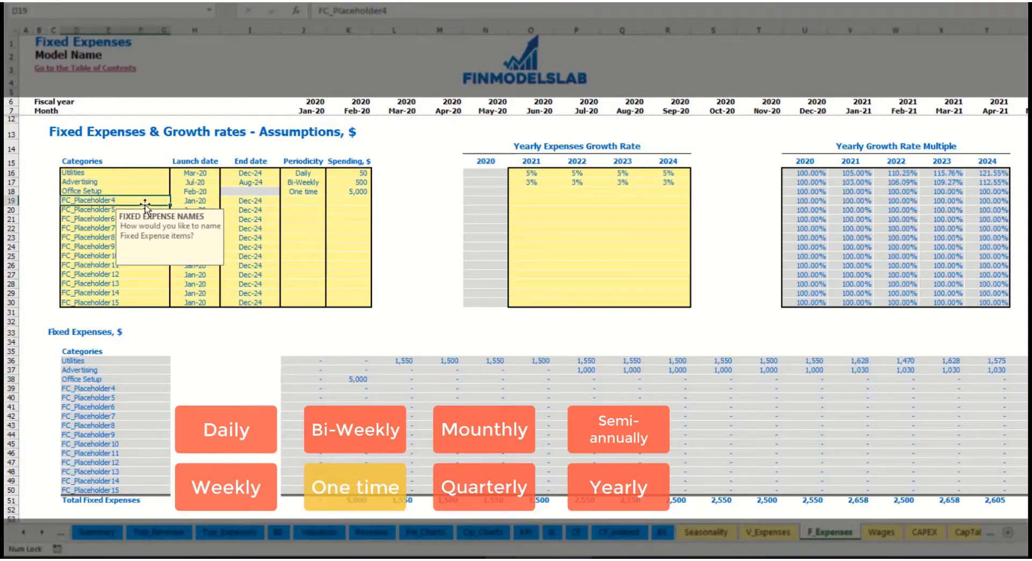
type("Insura")
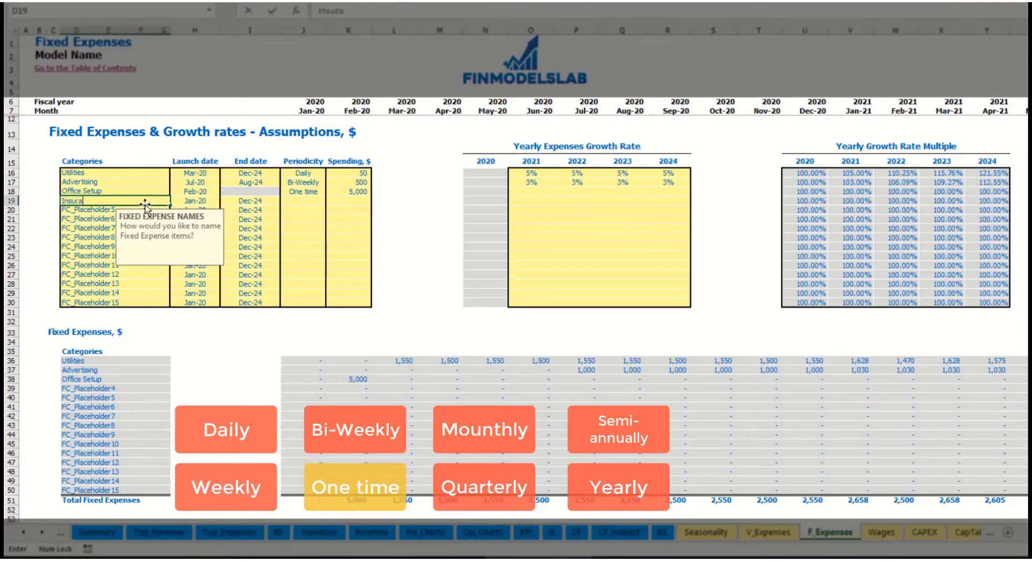
type("nce")
key("Return")
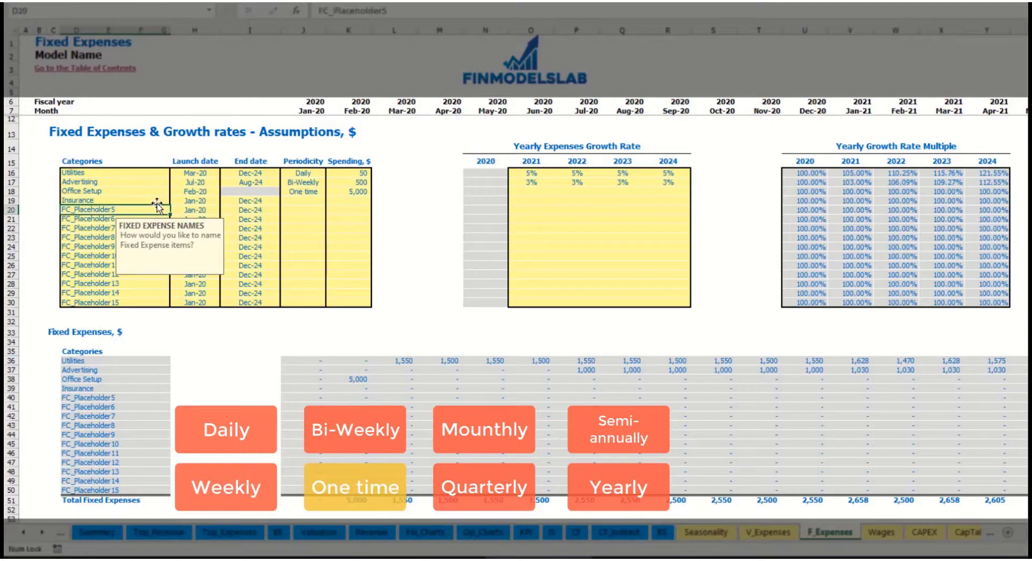
Set the Insurance periodicity to Monthly and its spending to 1,000, keeping the default launch and end dates
left_click(195, 202)
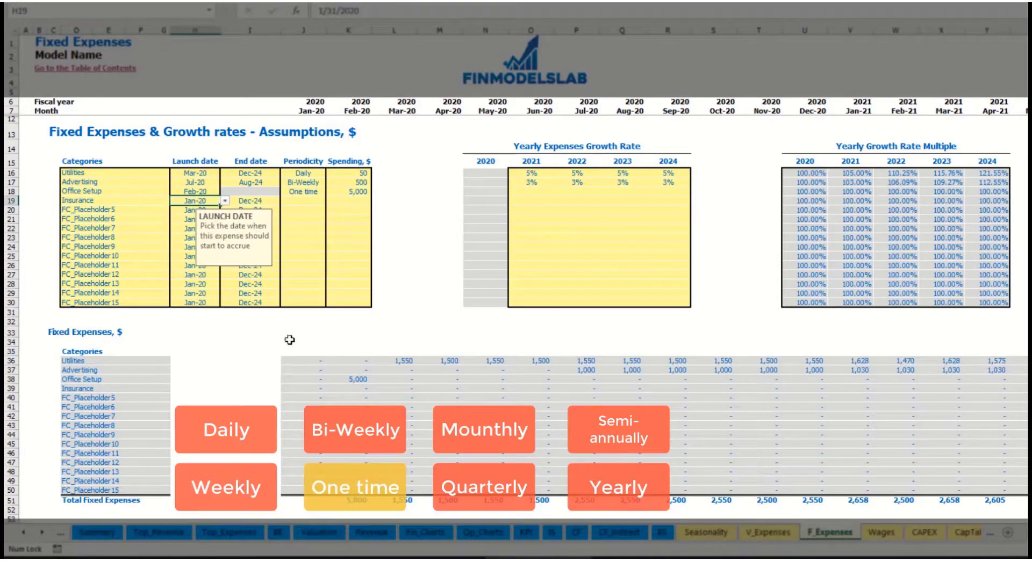
left_click(263, 203)
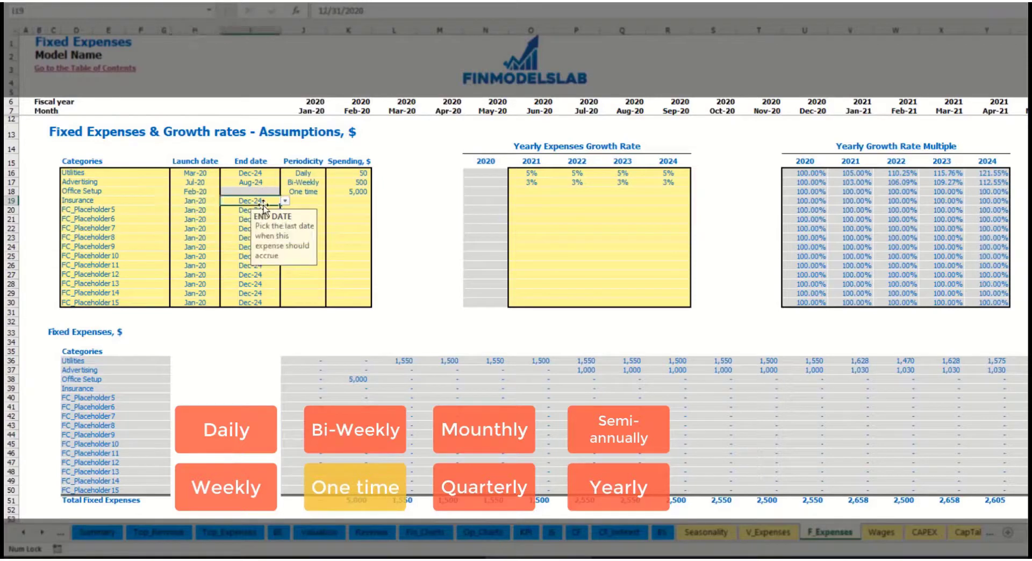
left_click(312, 202)
left_click(330, 200)
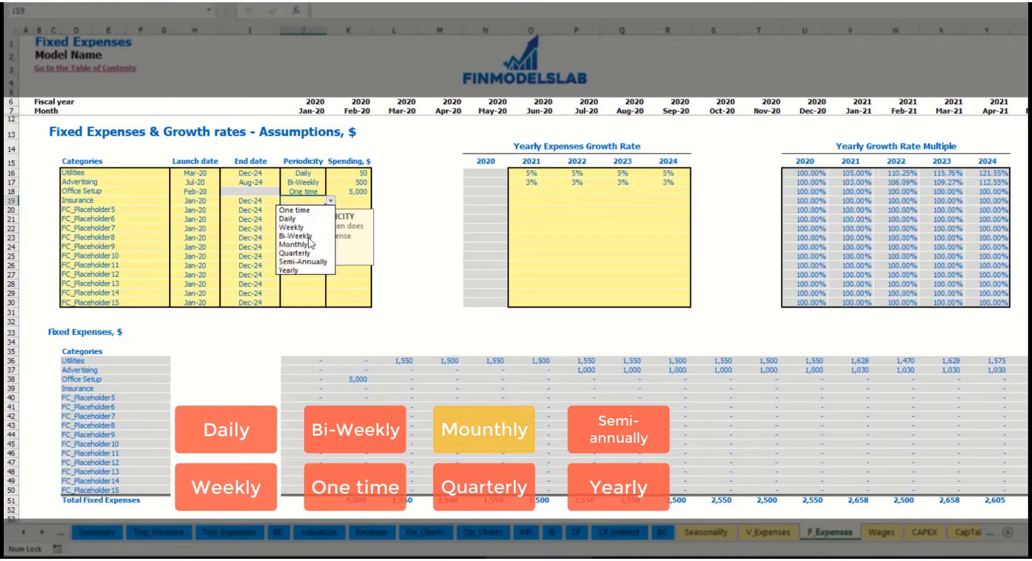
left_click(293, 244)
left_click(354, 201)
type("10")
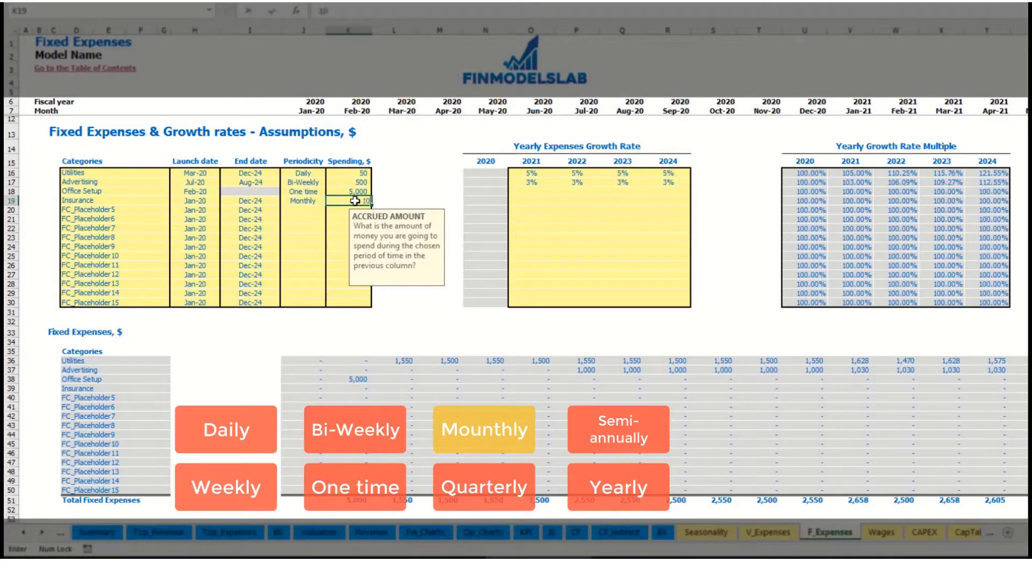
Set the Insurance yearly expenses growth rates to 5% for 2021, 3% for 2022, 2% for 2023 and 1% for 2024
left_click(532, 202)
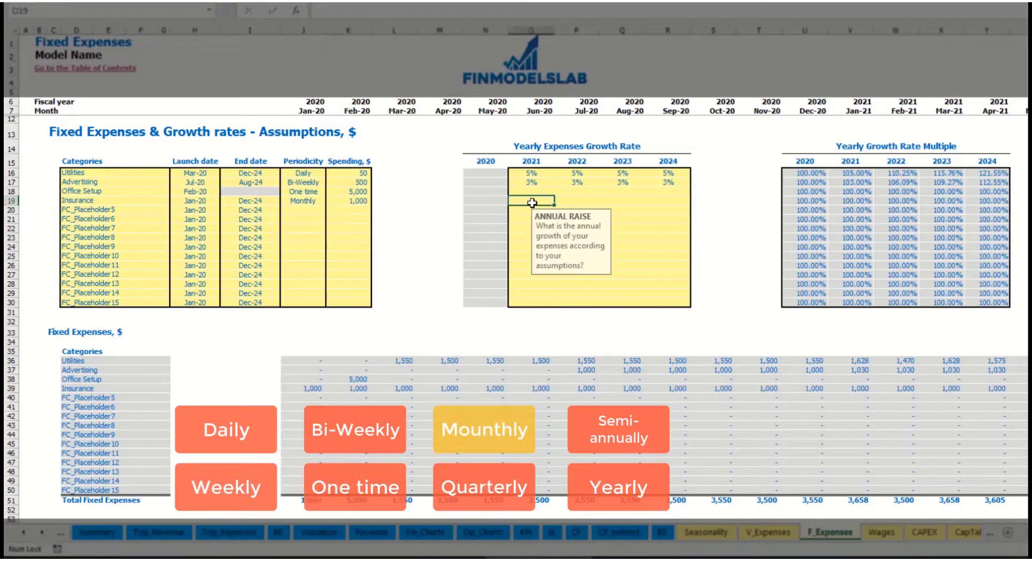
type("5")
key("Return")
key("Right")
type("3")
key("Right")
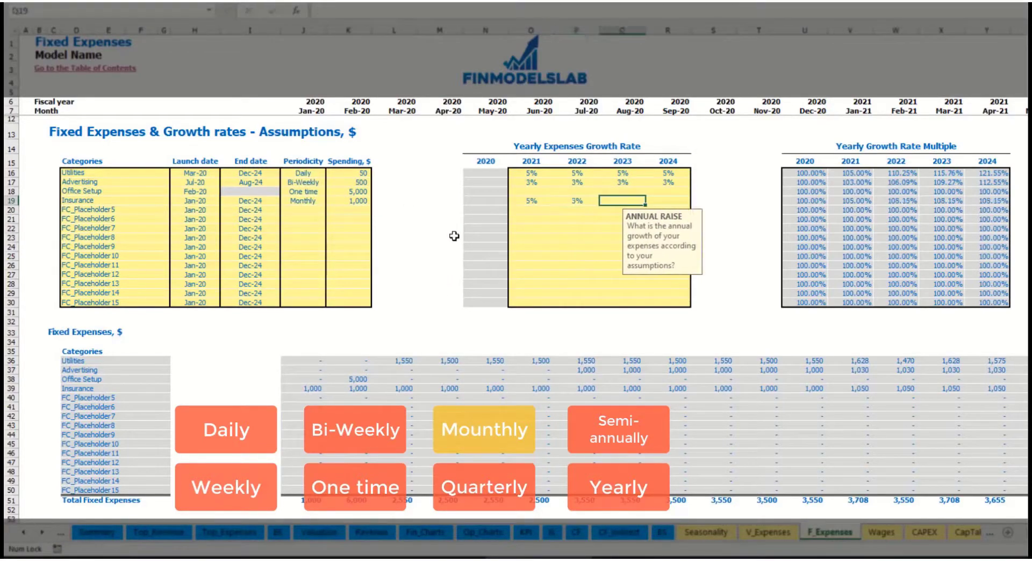
type("2")
key("Right")
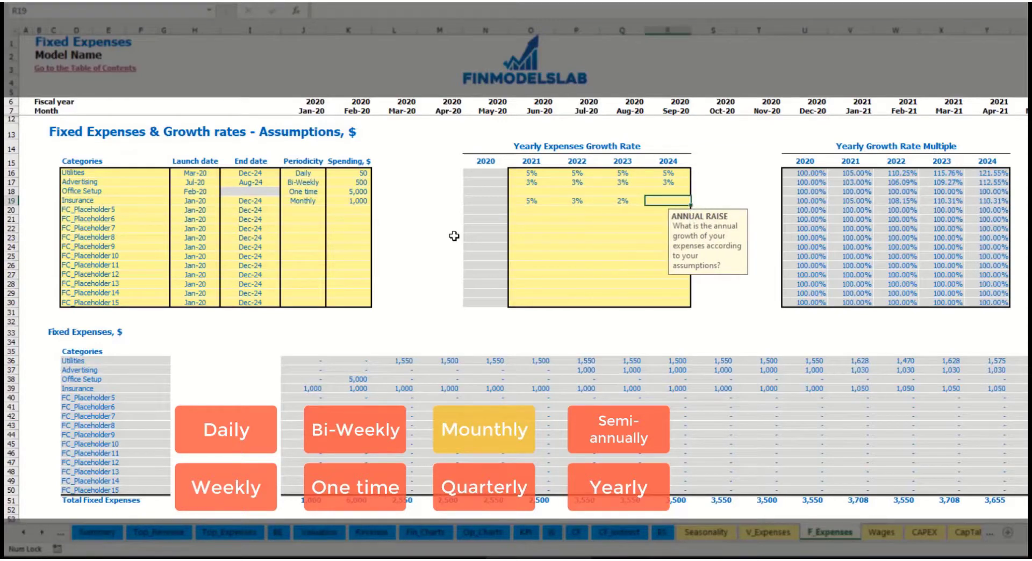
type("1")
key("Return")
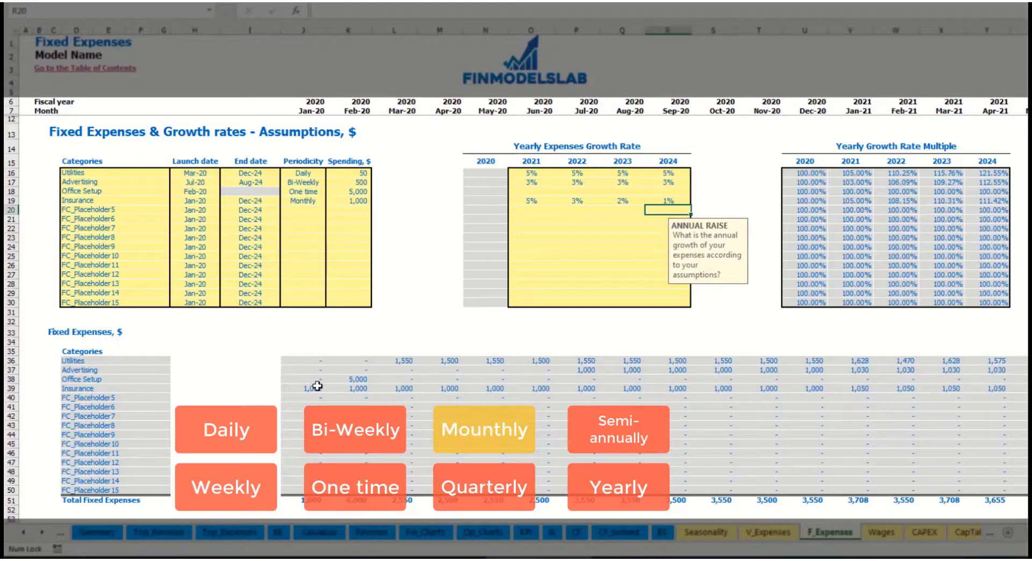
Check the monthly Insurance amounts from January 2020 through the start of 2021 and 2022 in the Fixed Expenses table
left_click_drag(317, 391, 835, 389)
left_click(835, 390)
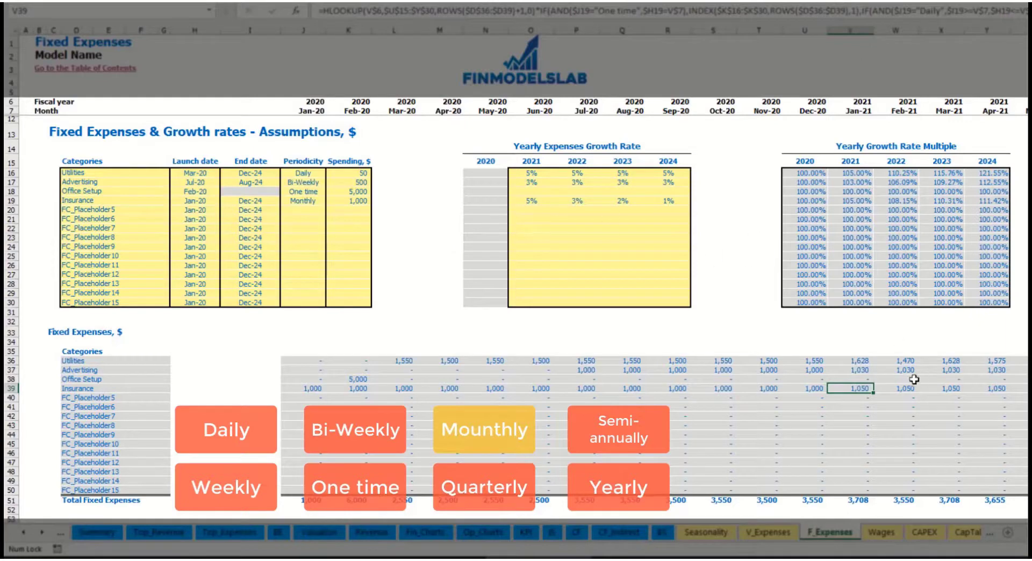
scroll(525, 263, "right", 5)
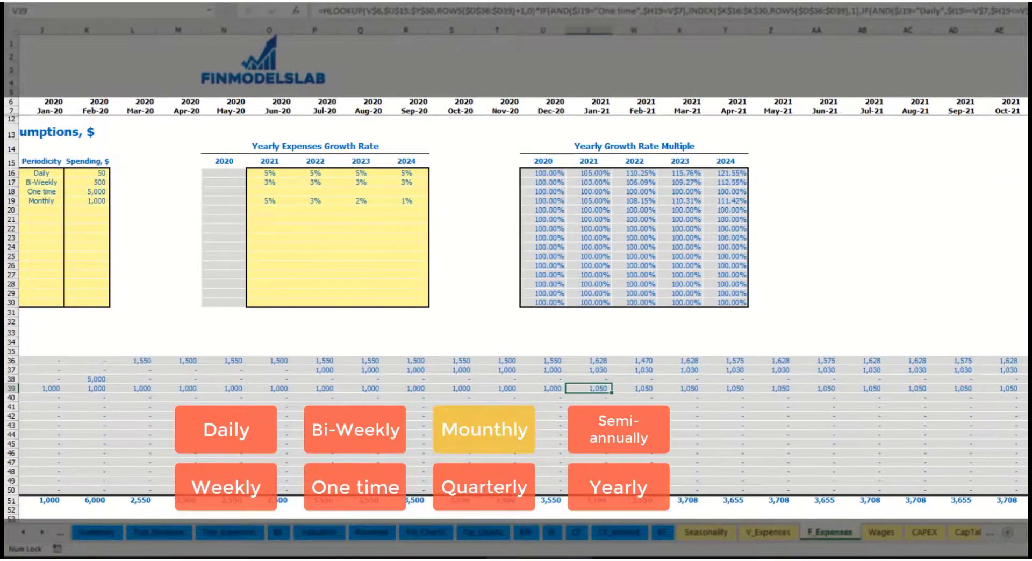
left_click(1030, 30)
left_click(1030, 389)
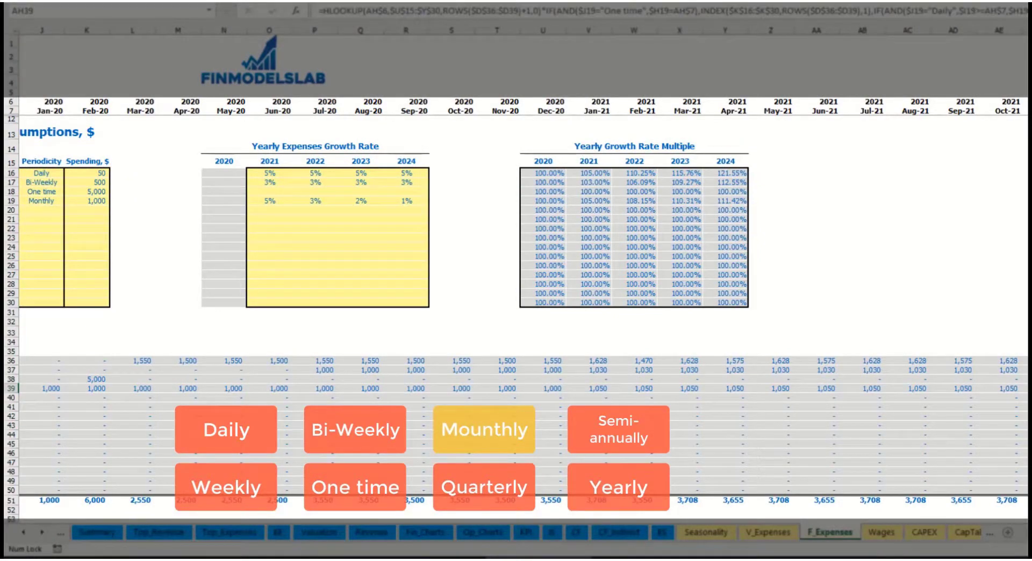
scroll(524, 264, "left", 5)
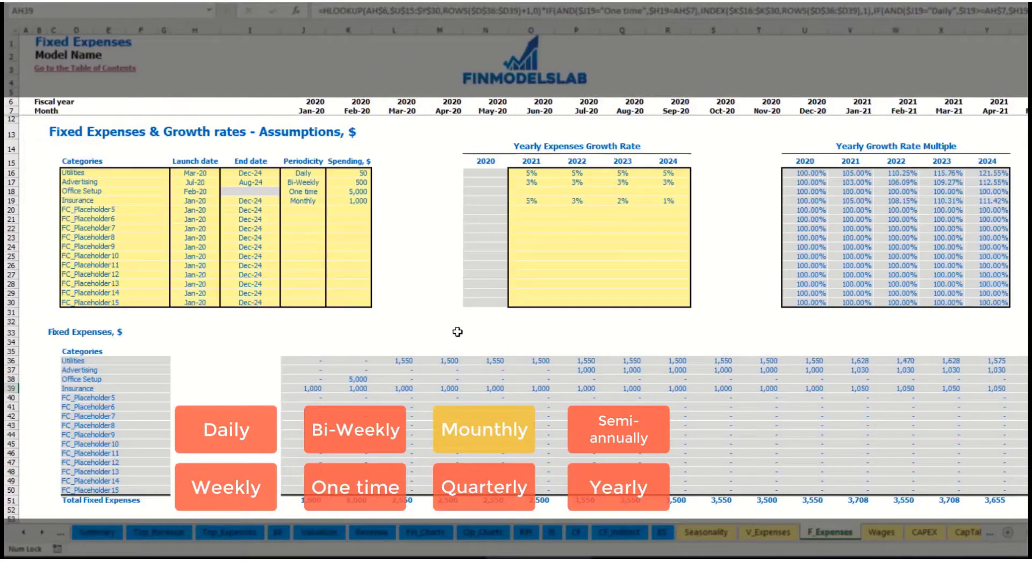
Change the Insurance periodicity to Quarterly and check the January and April 2020 amounts in the Fixed Expenses table
left_click(314, 201)
left_click(331, 201)
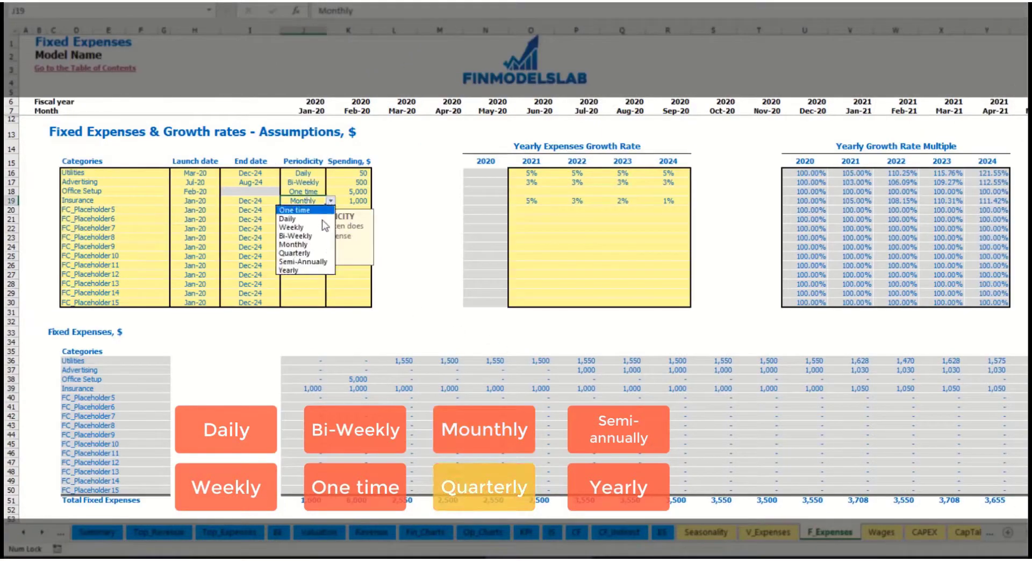
left_click(329, 257)
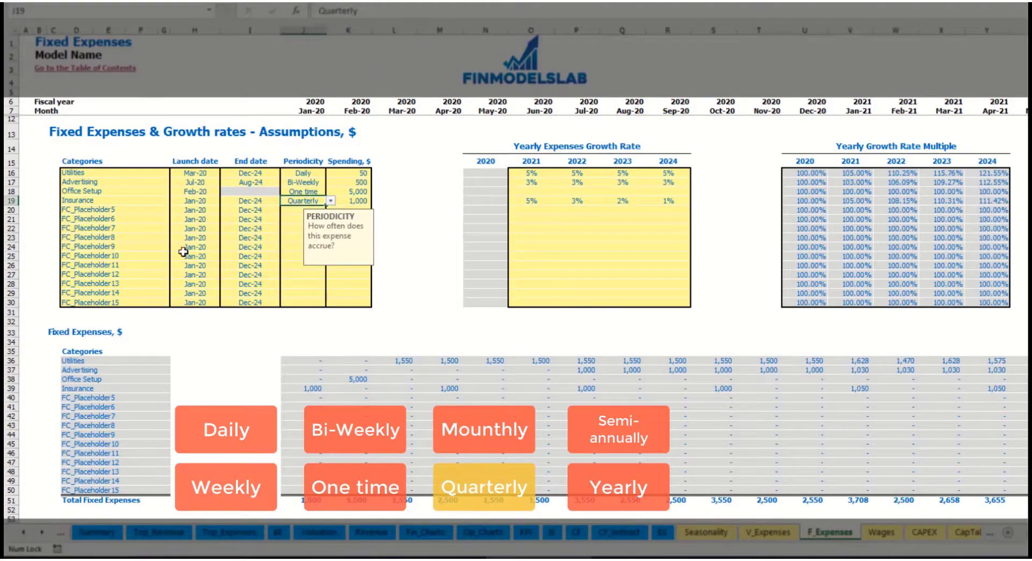
left_click(300, 389)
left_click(443, 387)
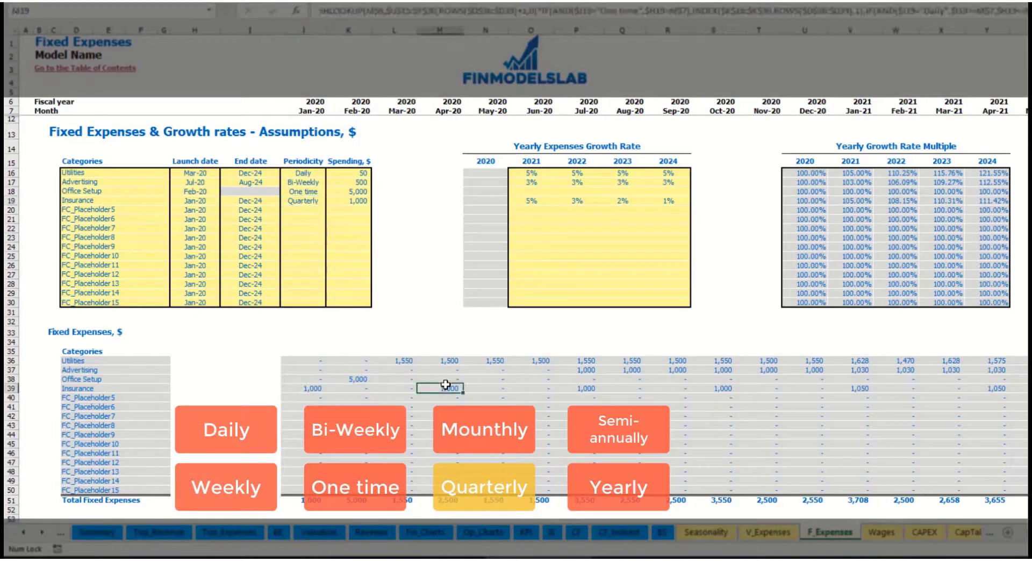
Set the Insurance launch date to Feb-20 and check the quarterly amounts in February, May and August 2020
left_click(196, 201)
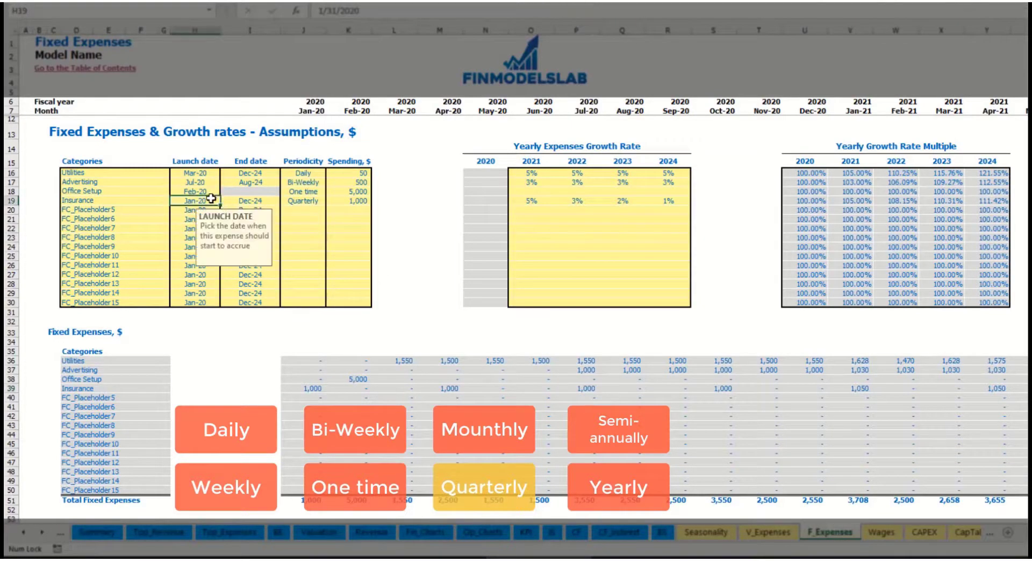
left_click(224, 202)
left_click(195, 217)
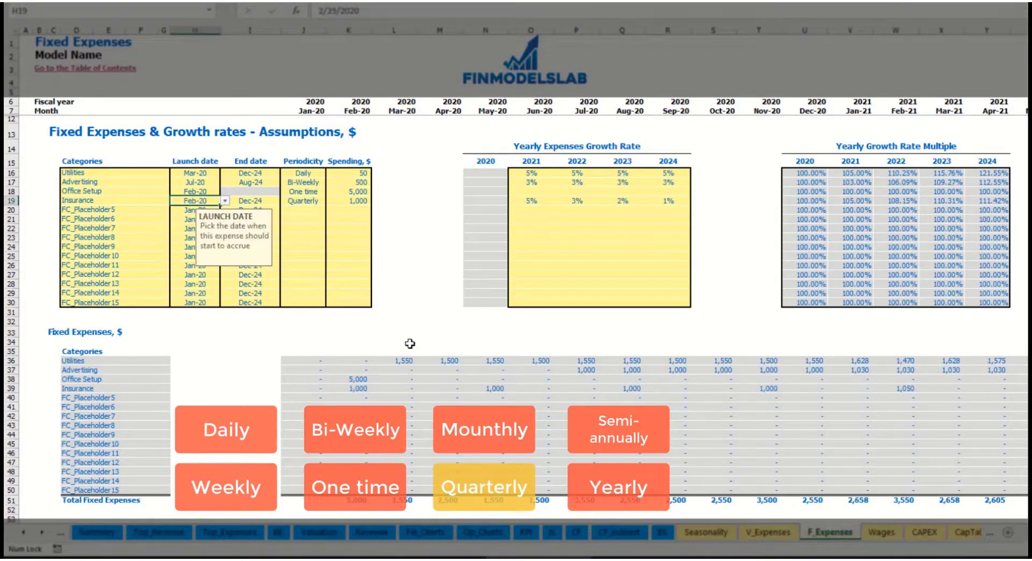
left_click(361, 386)
left_click(494, 389)
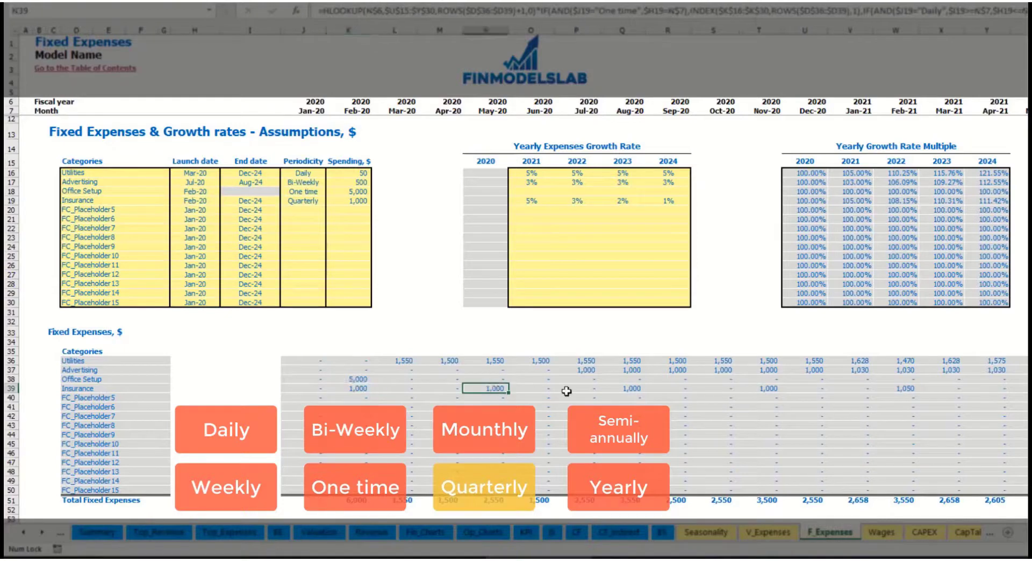
left_click(637, 383)
left_click(347, 388)
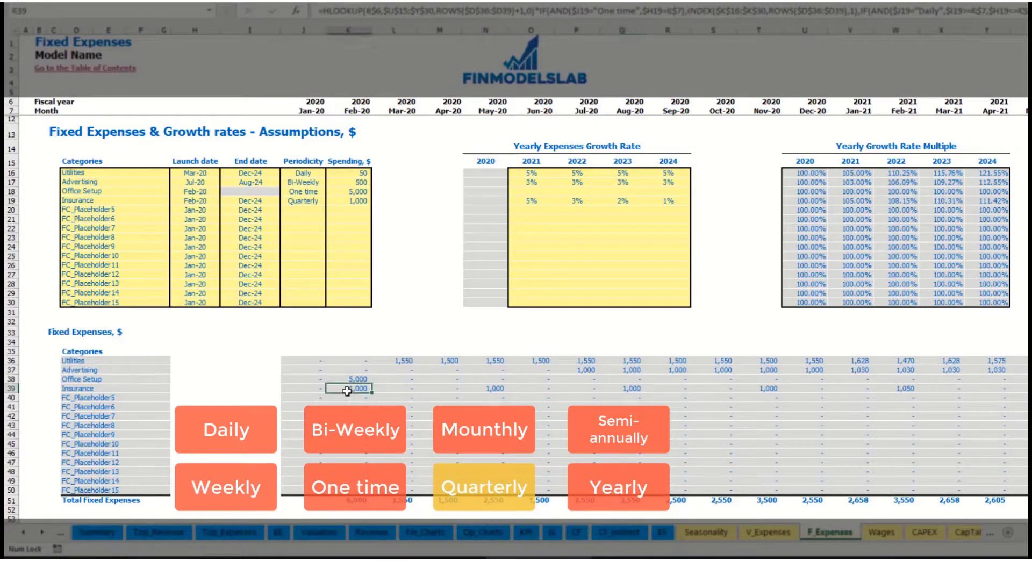
left_click(498, 389)
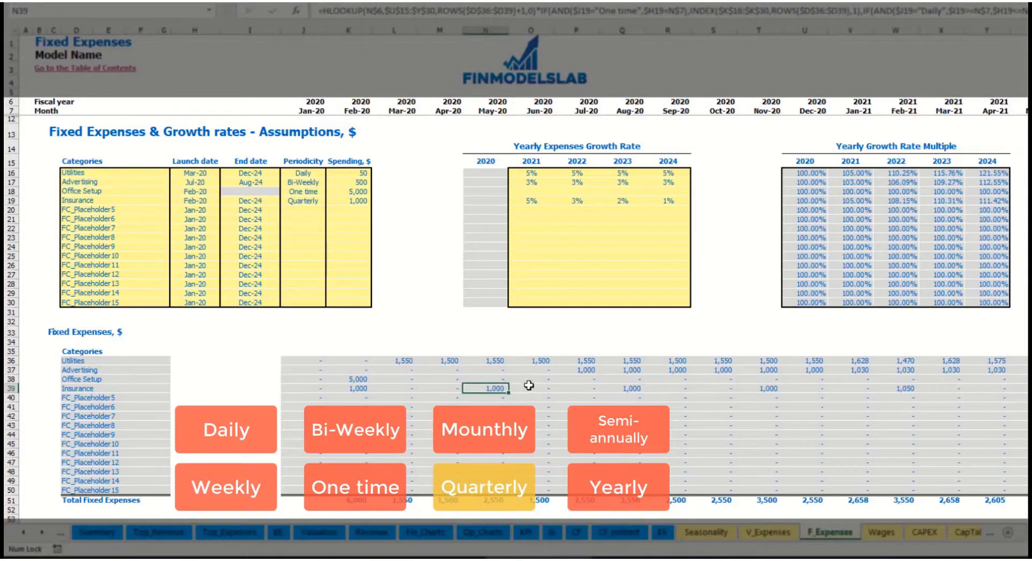
Change the Insurance periodicity to Semi-Annually and check its amounts from February 2020 to February 2021
left_click(321, 201)
left_click(331, 201)
left_click(320, 261)
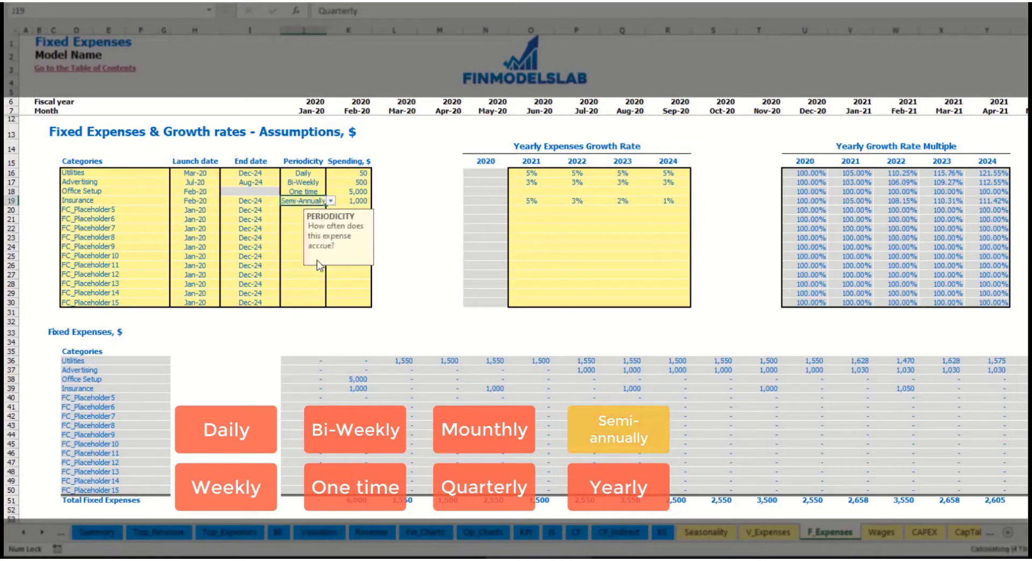
left_click_drag(352, 380, 865, 390)
left_click(895, 397)
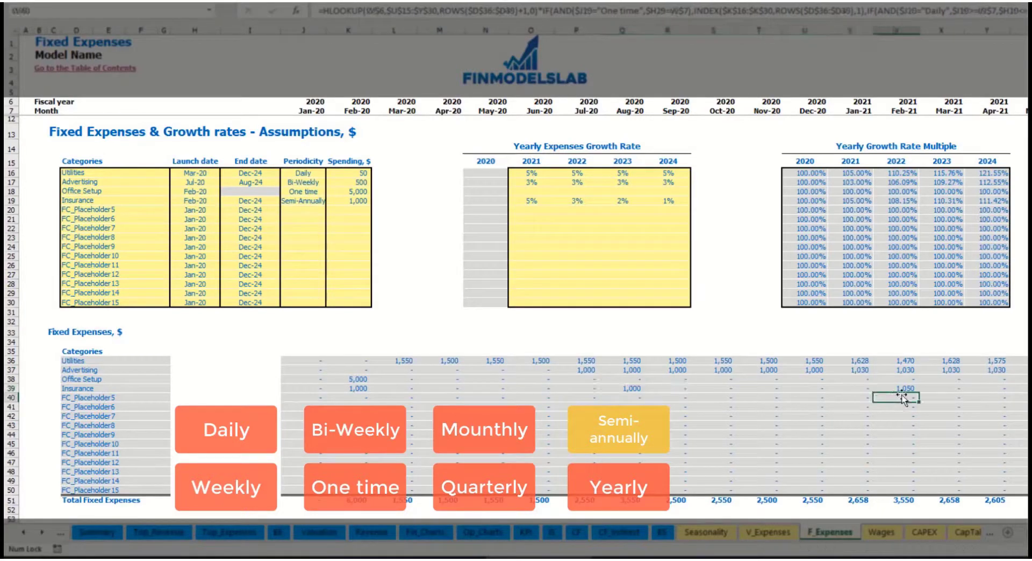
Set the Insurance periodicity to Yearly and check its amounts from February 2020 into 2021
left_click(312, 201)
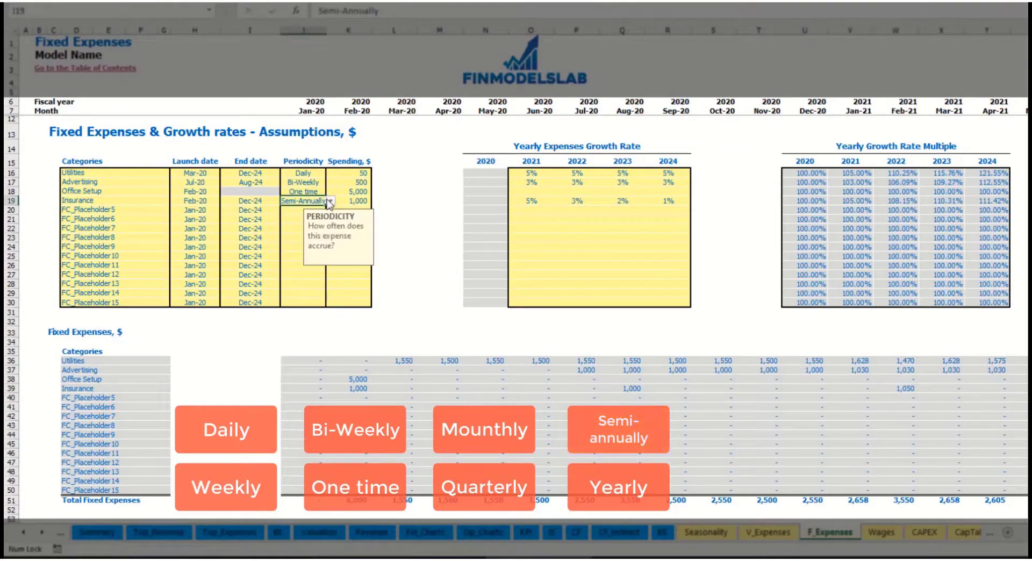
left_click(330, 200)
left_click(296, 270)
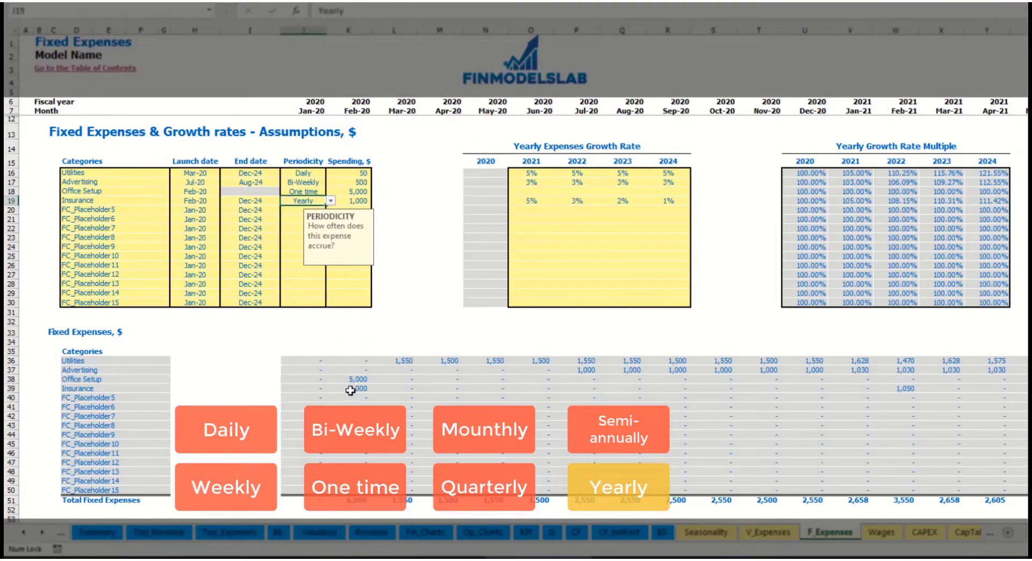
left_click_drag(350, 391, 1023, 391)
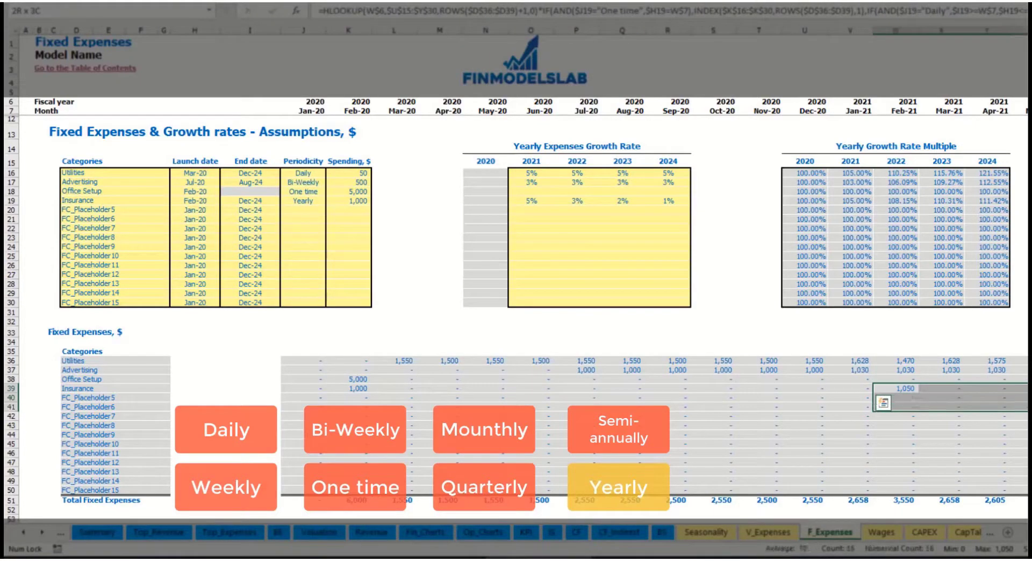
Review the Insurance launch and end dates and the monthly Fixed Expenses amounts from January 2020 through March 2021
left_click(202, 202)
left_click(250, 199)
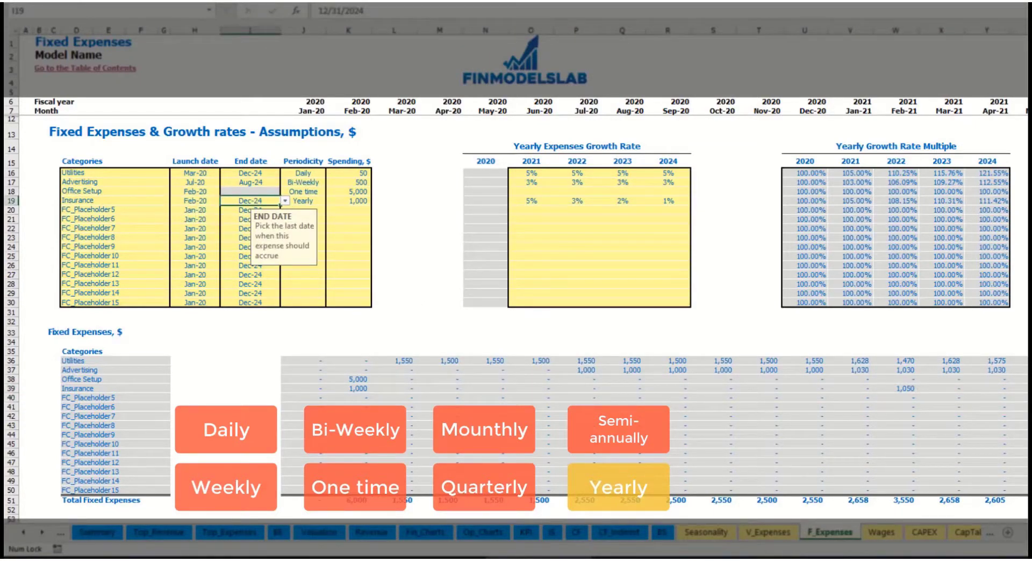
left_click(720, 303)
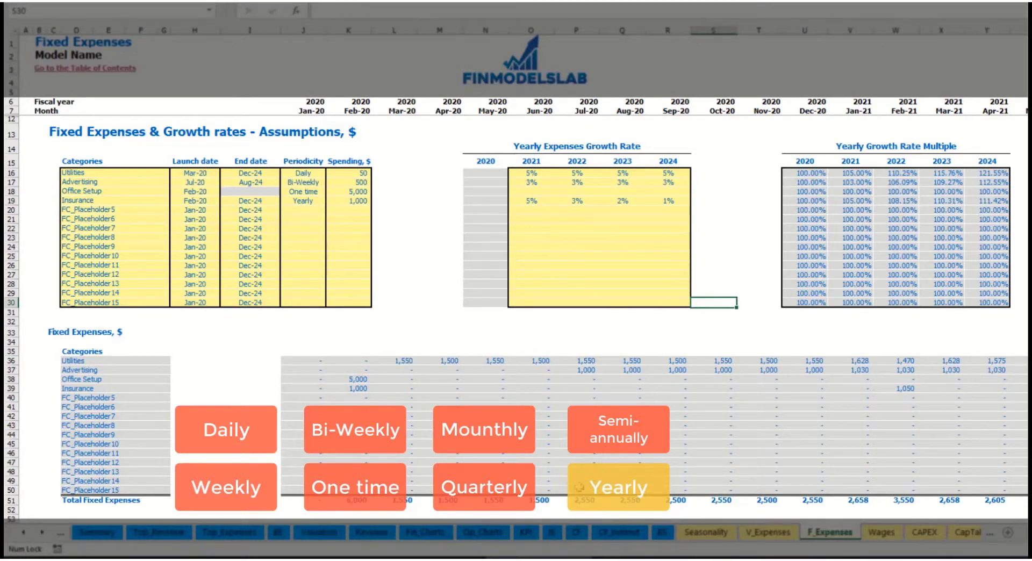
left_click(301, 360)
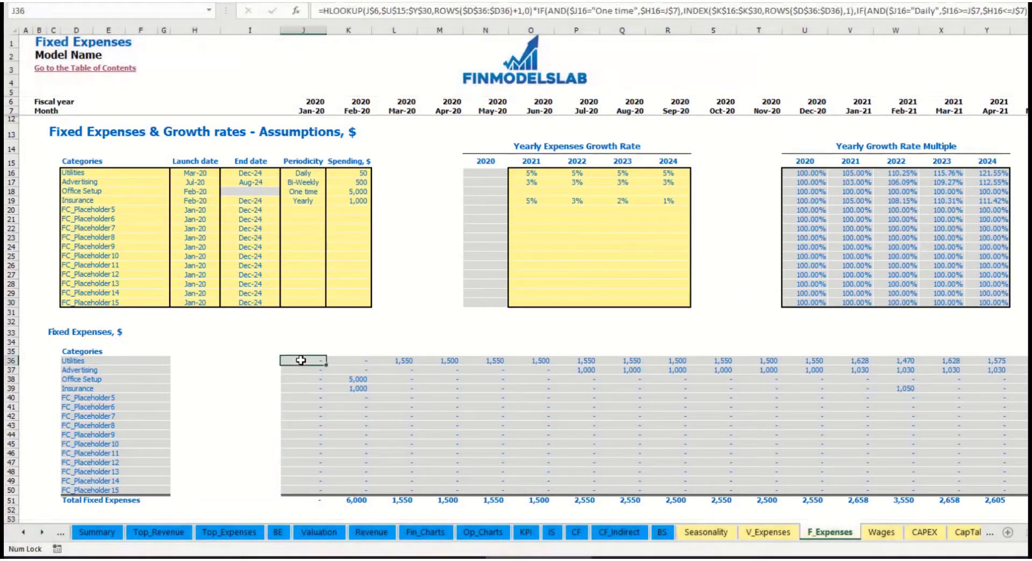
left_click_drag(301, 360, 946, 489)
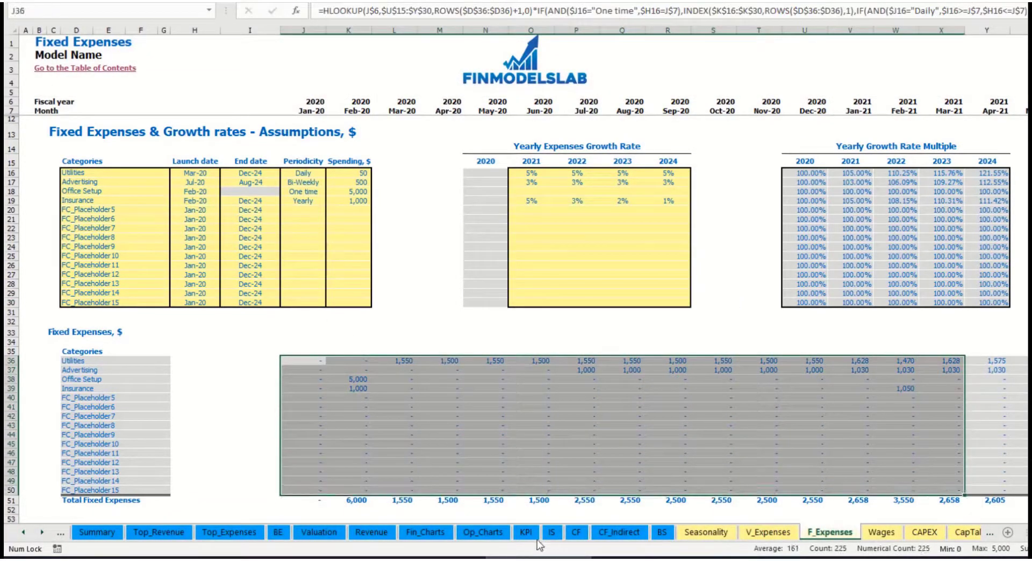
Open the Income Statement sheet, expand the Total Fixed Expenses group and check the monthly lines of its expense categories
left_click(550, 533)
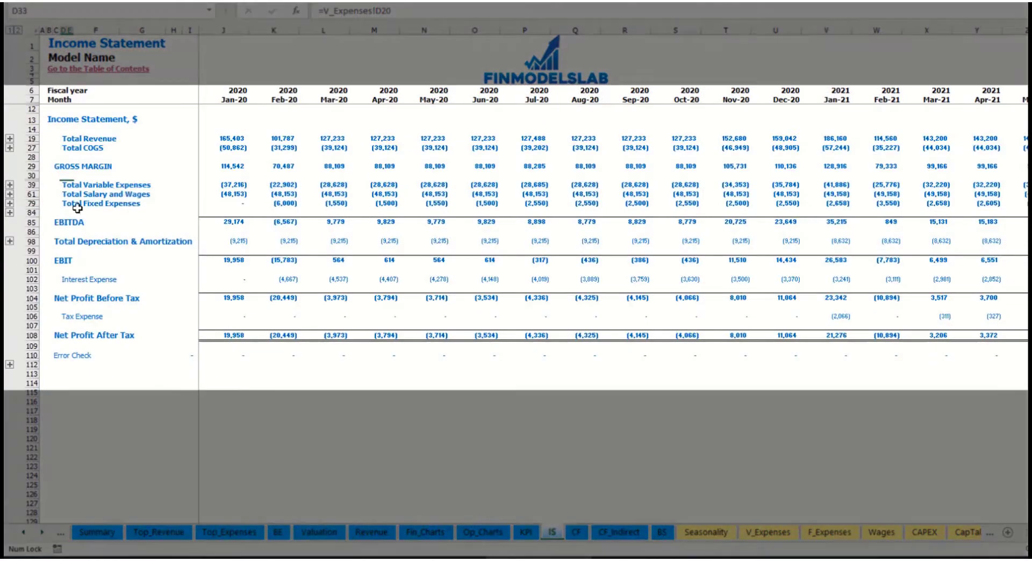
left_click(63, 204)
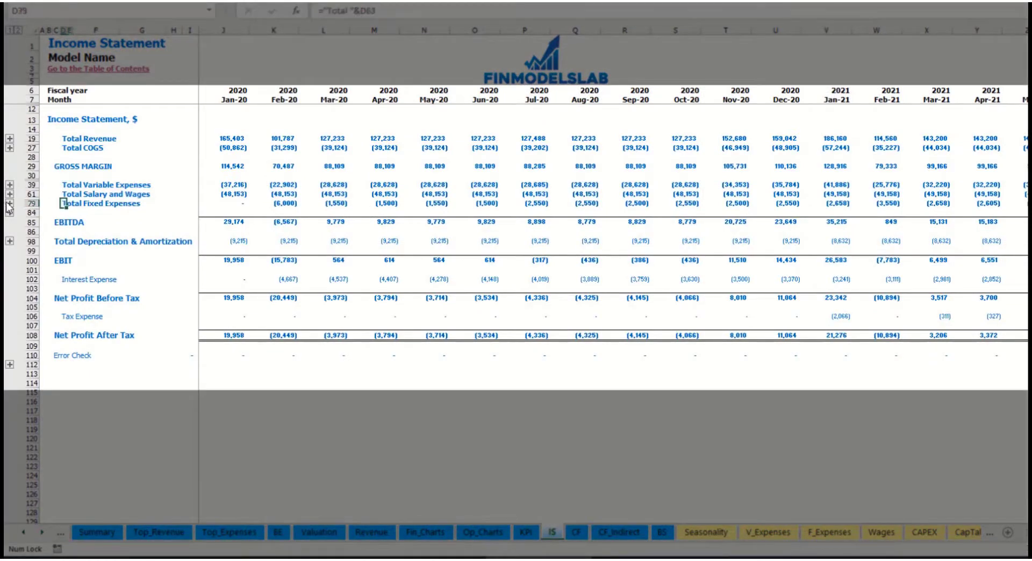
left_click(10, 203)
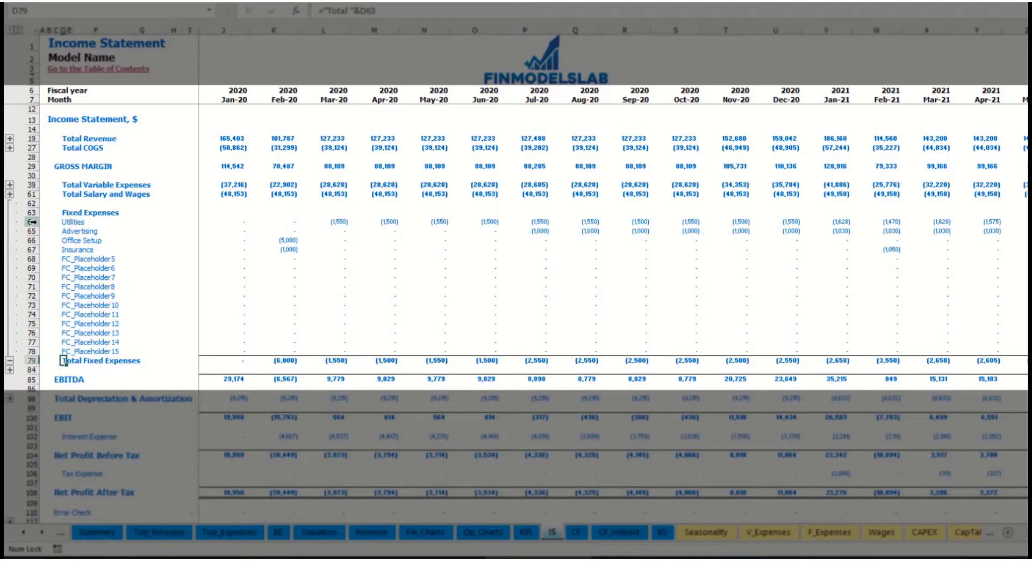
left_click_drag(31, 222, 35, 236)
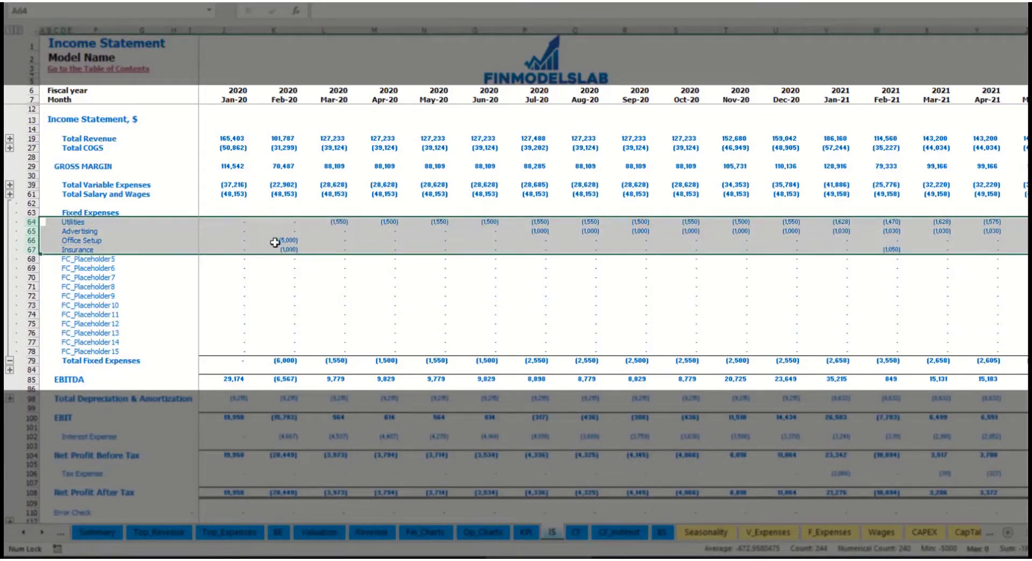
left_click(68, 220)
left_click_drag(67, 220, 71, 351)
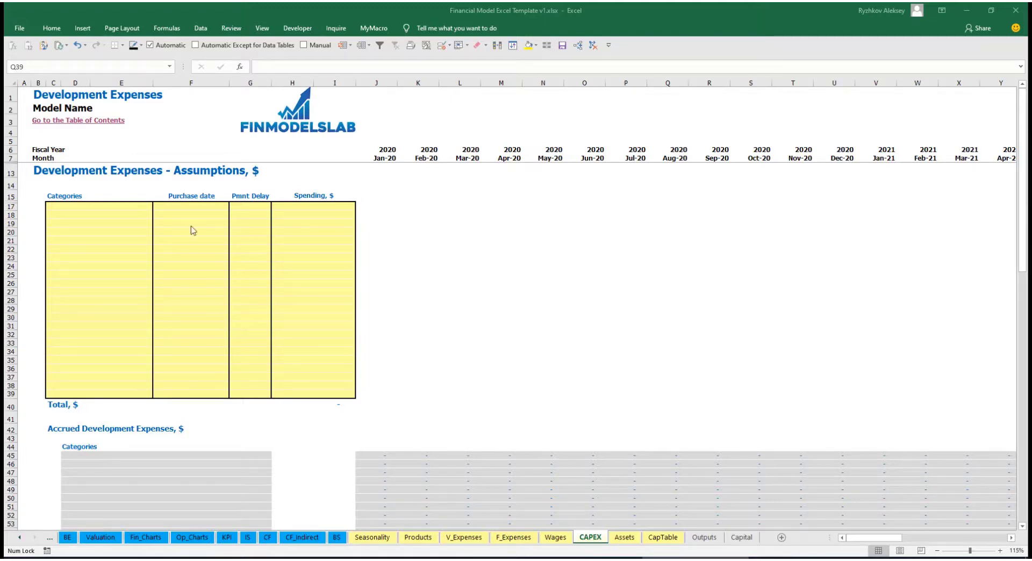
Add the development expense category "Office dev" in the CAPEX sheet's first assumptions row with purchase date Feb-20 and spending of 10000
left_click(124, 207)
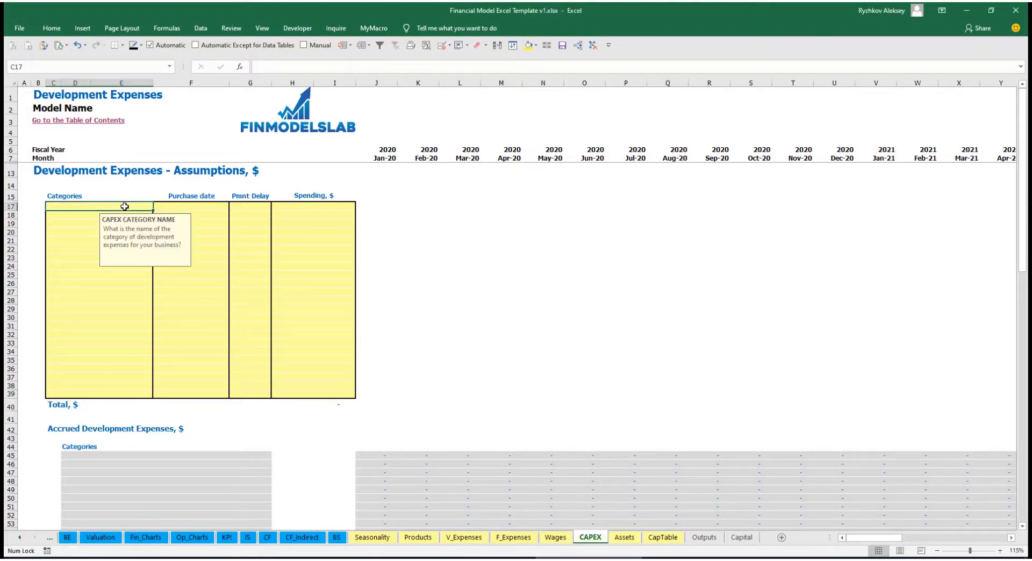
type("O")
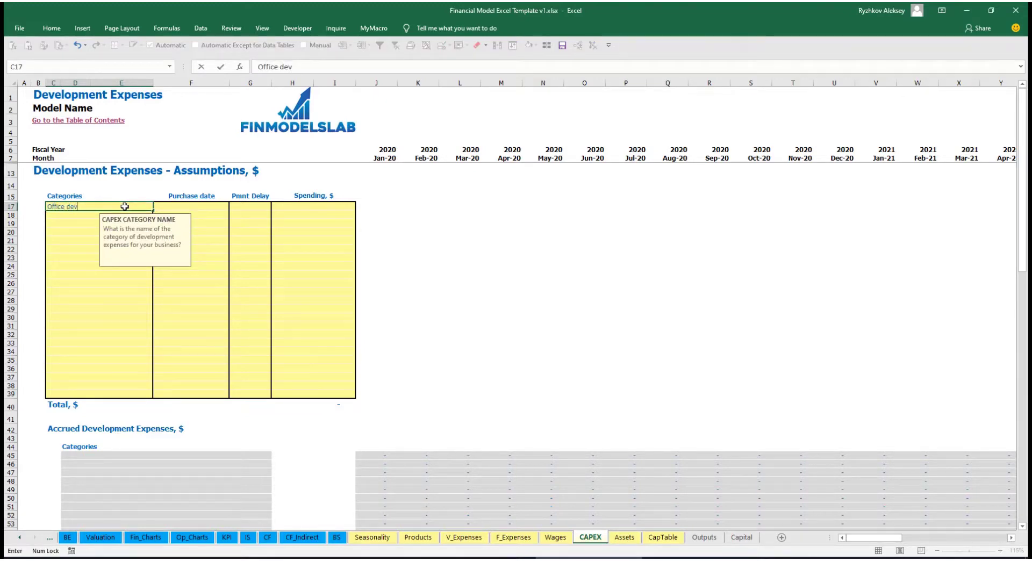
type("ffice dev")
key("Return")
left_click(234, 206)
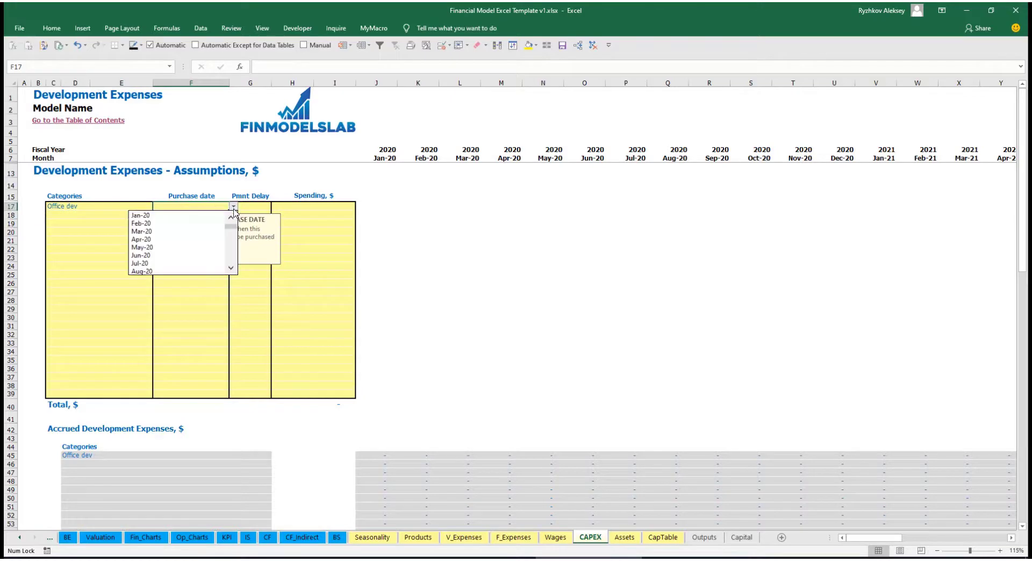
left_click(161, 221)
left_click(301, 204)
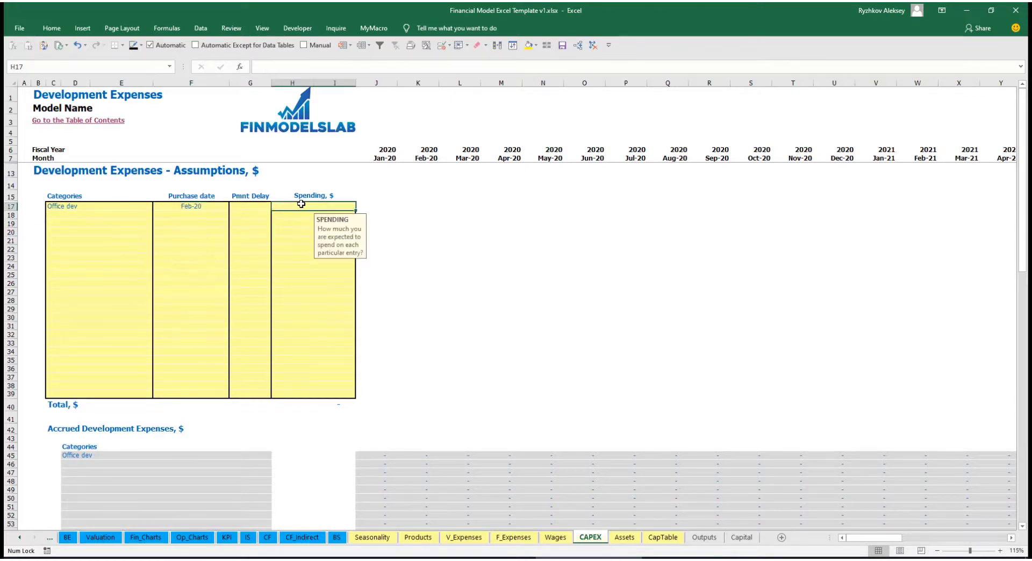
type("10000")
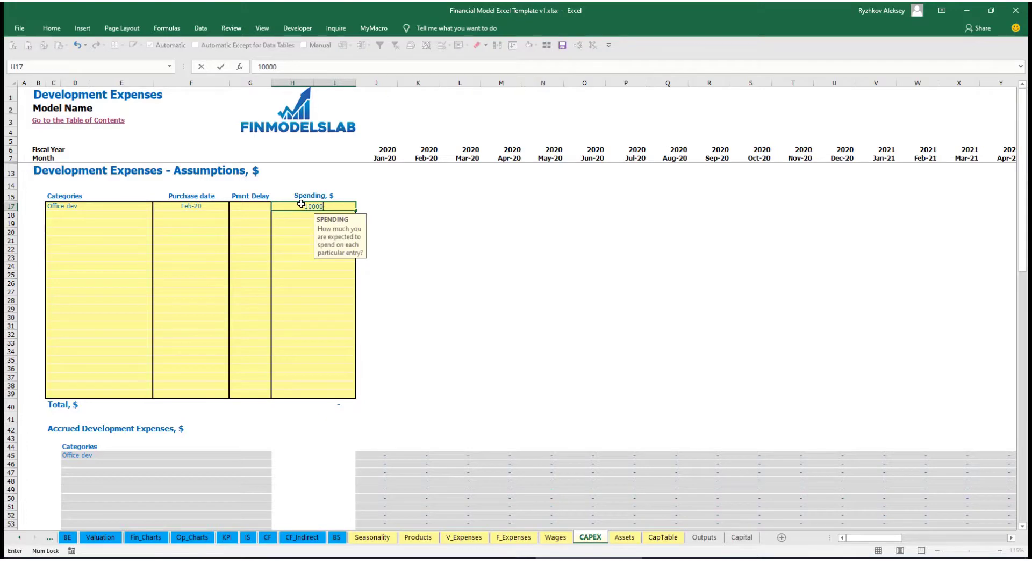
key("Return")
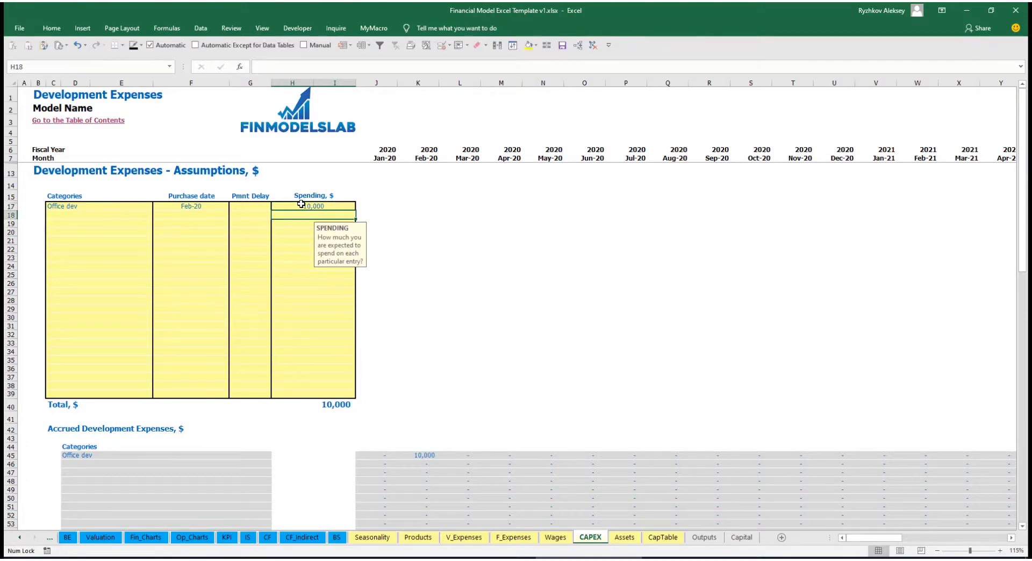
Set the Office dev payment delay to 2M and check its amounts in the accrued, paid and summary tables
left_click(255, 205)
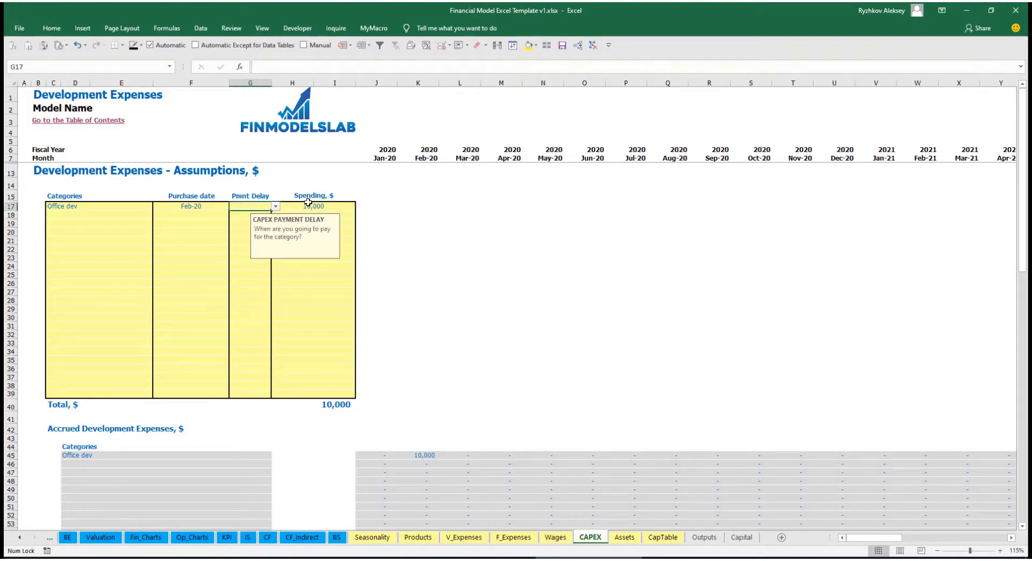
left_click(276, 206)
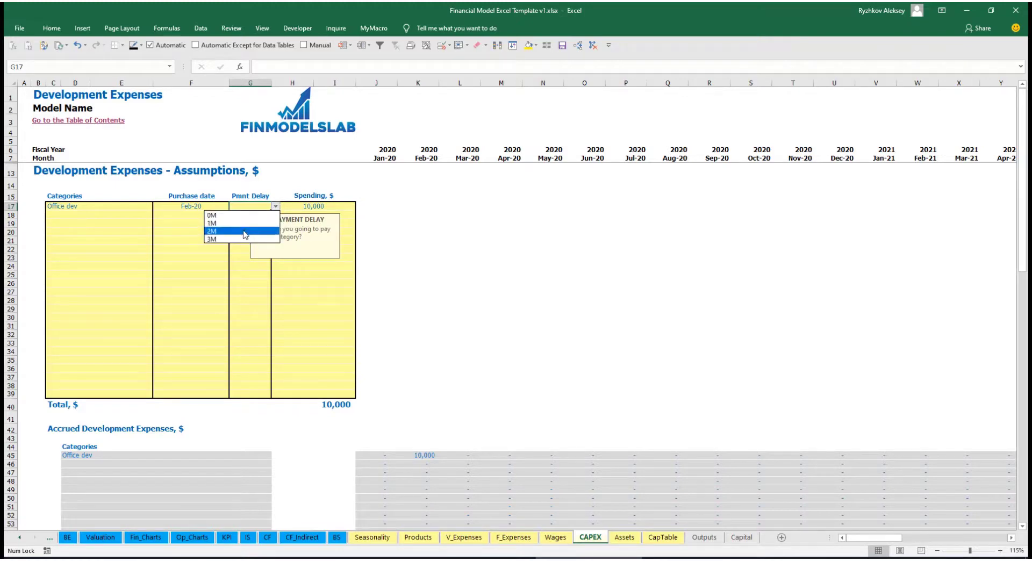
left_click(252, 232)
left_click(447, 235)
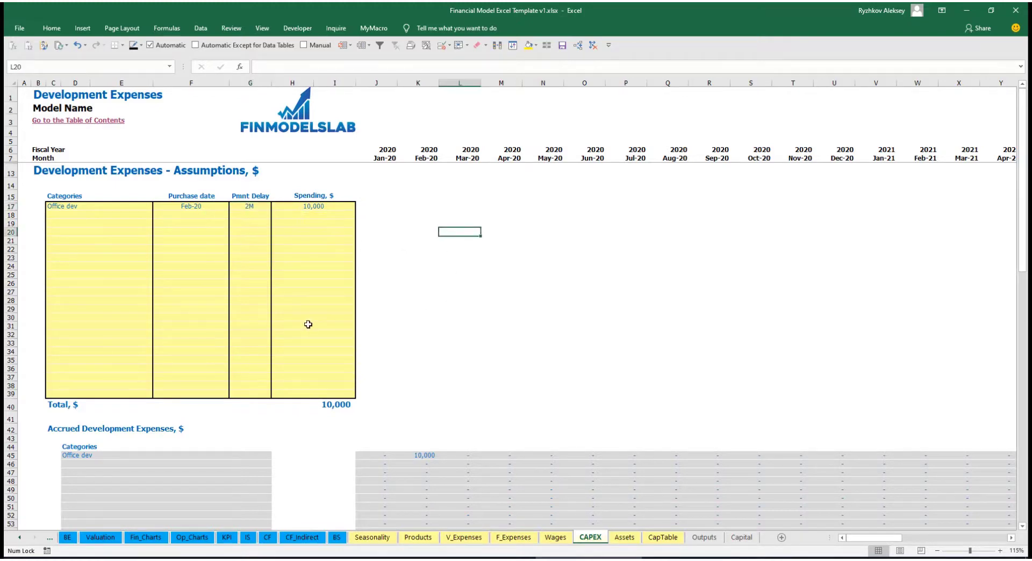
left_click(424, 457)
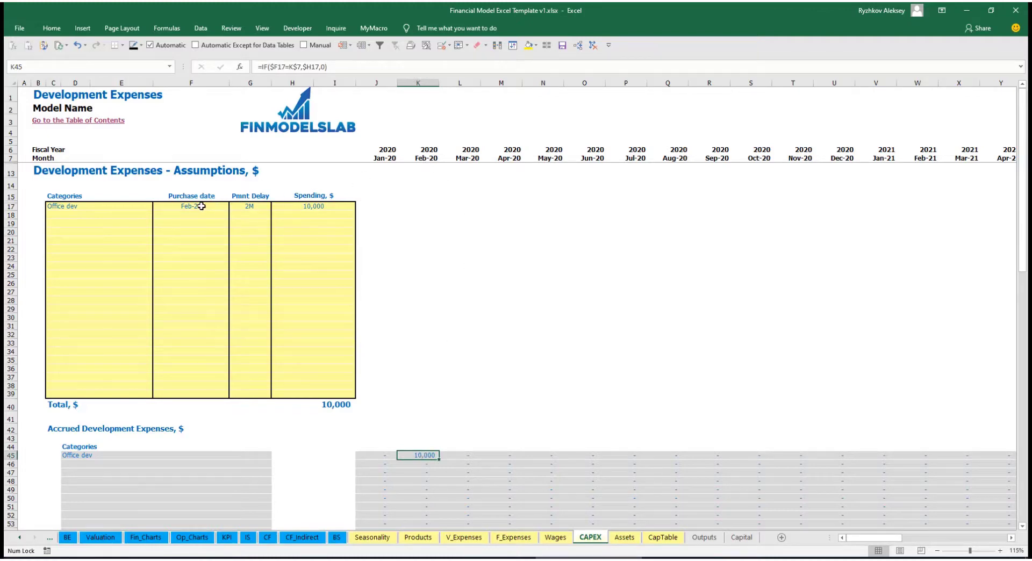
scroll(423, 271, "down", 10)
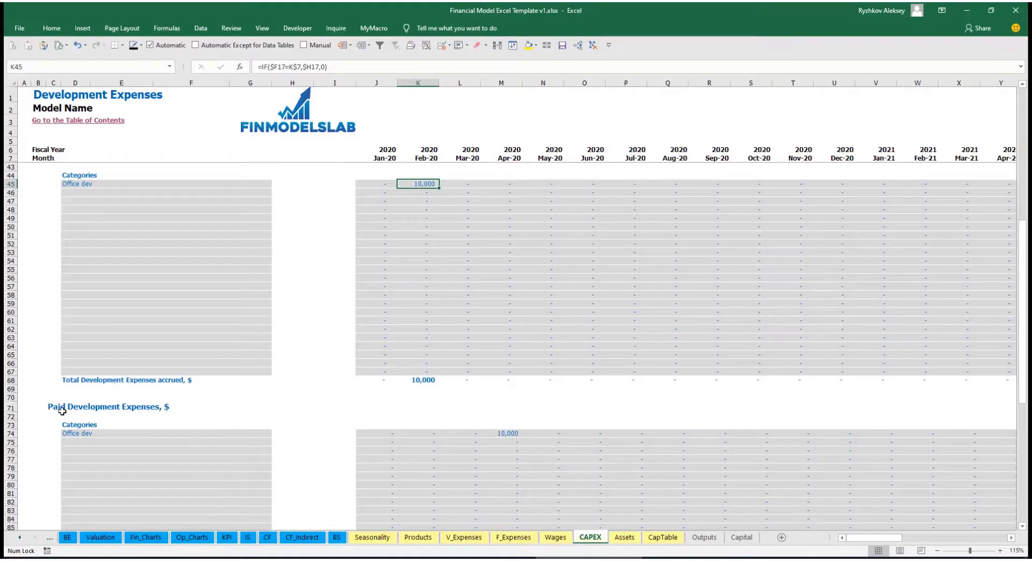
left_click(501, 435)
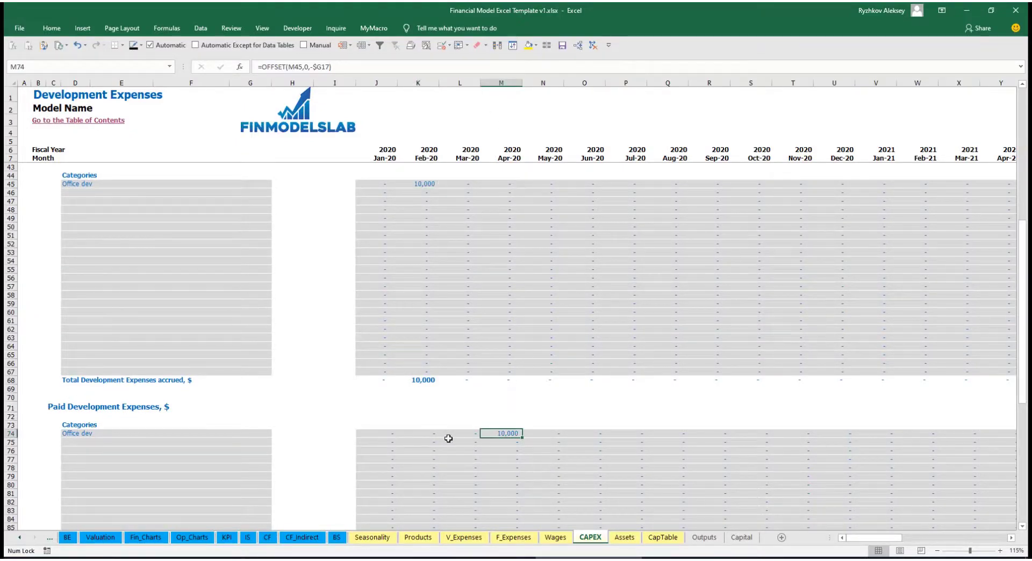
scroll(479, 436, "down", 13)
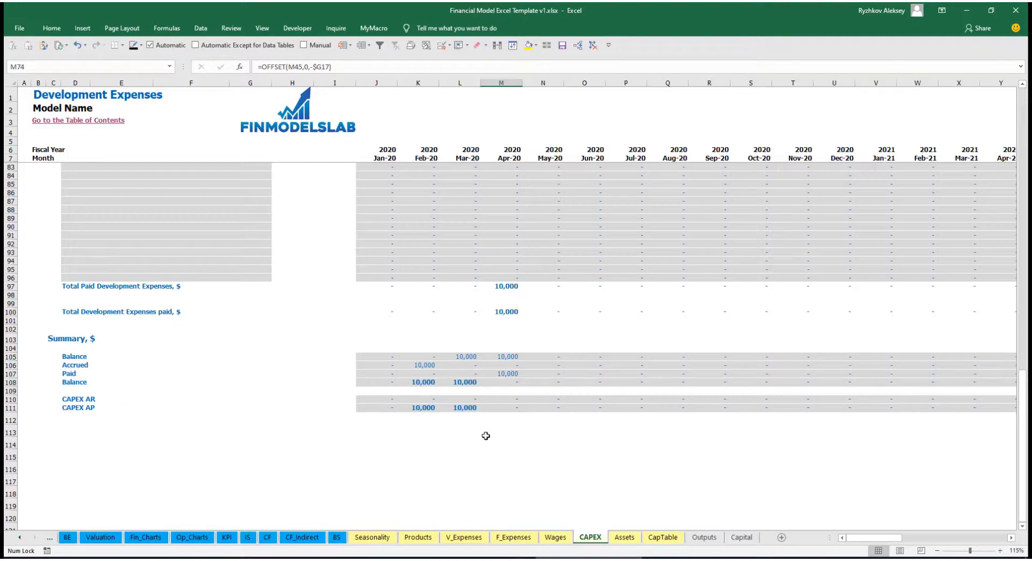
scroll(459, 347, "up", 20)
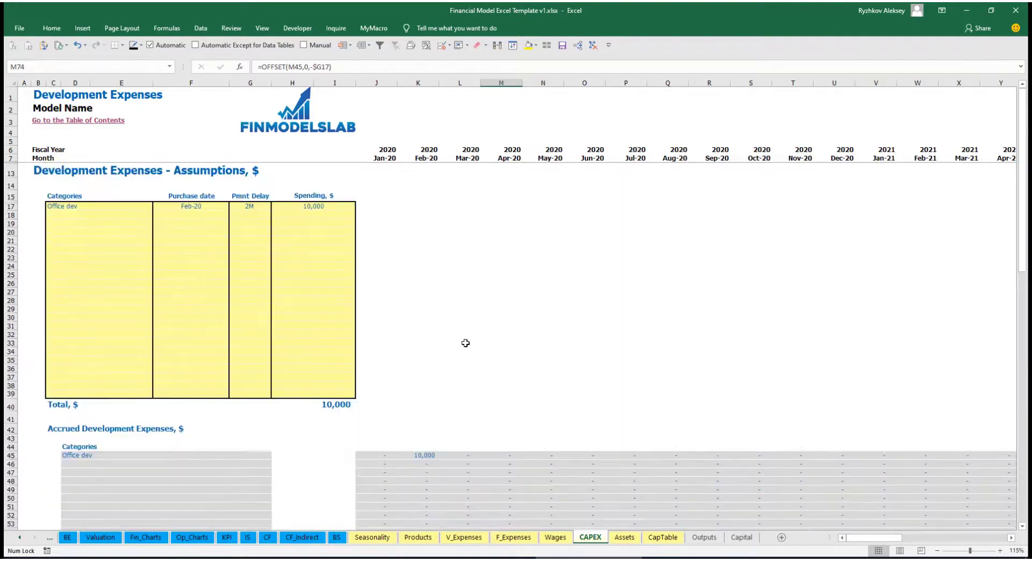
Add a second development expense category "Other dev exp" with purchase date Mar-20 and spending of 5000
left_click(84, 214)
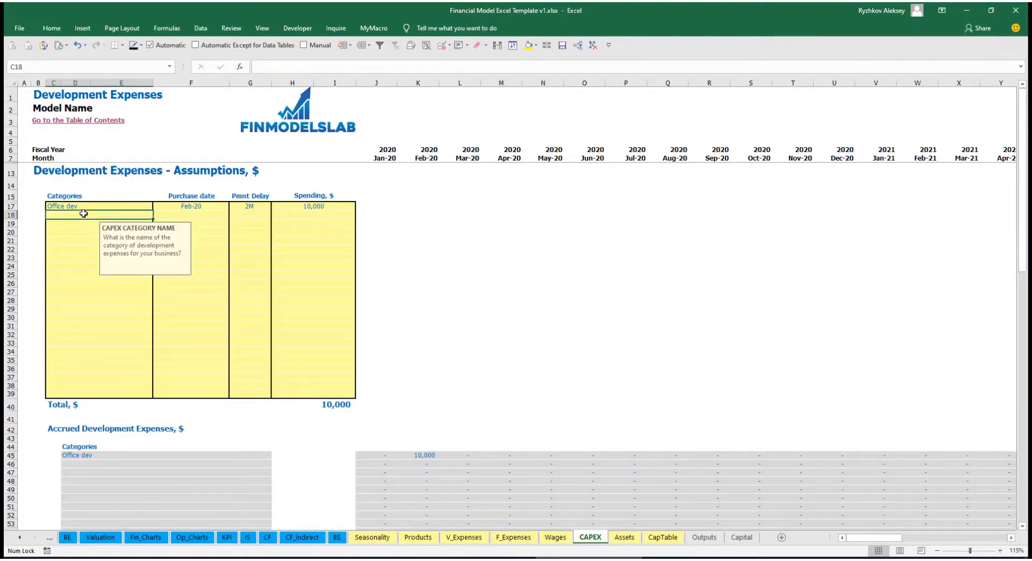
type("Other dev exp")
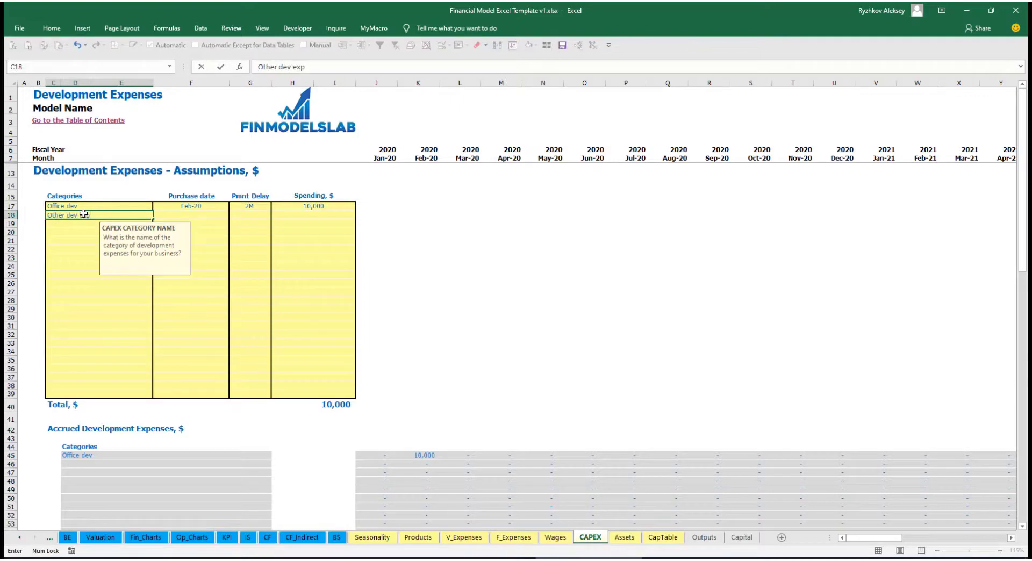
key("Return")
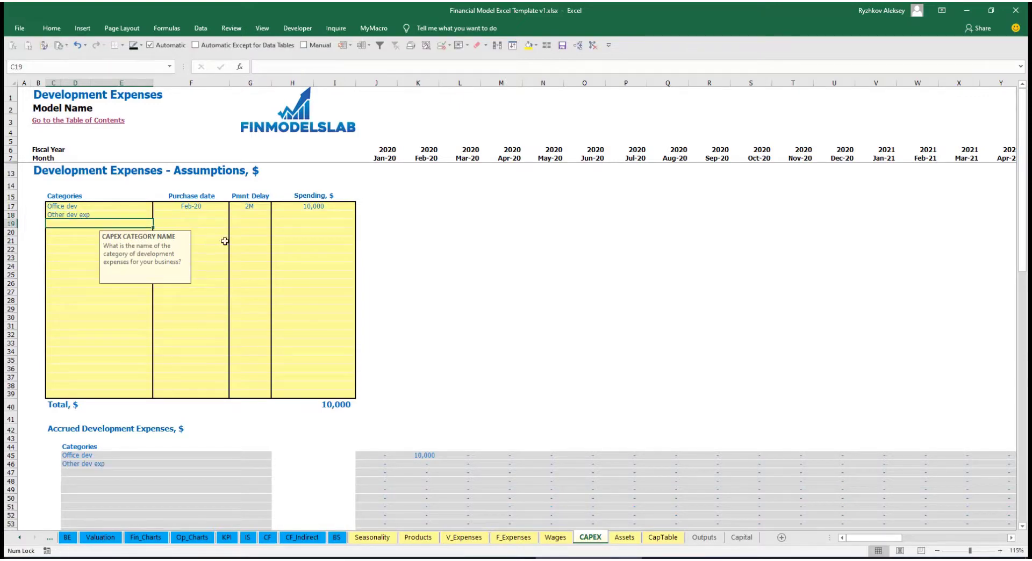
left_click(209, 215)
left_click(233, 214)
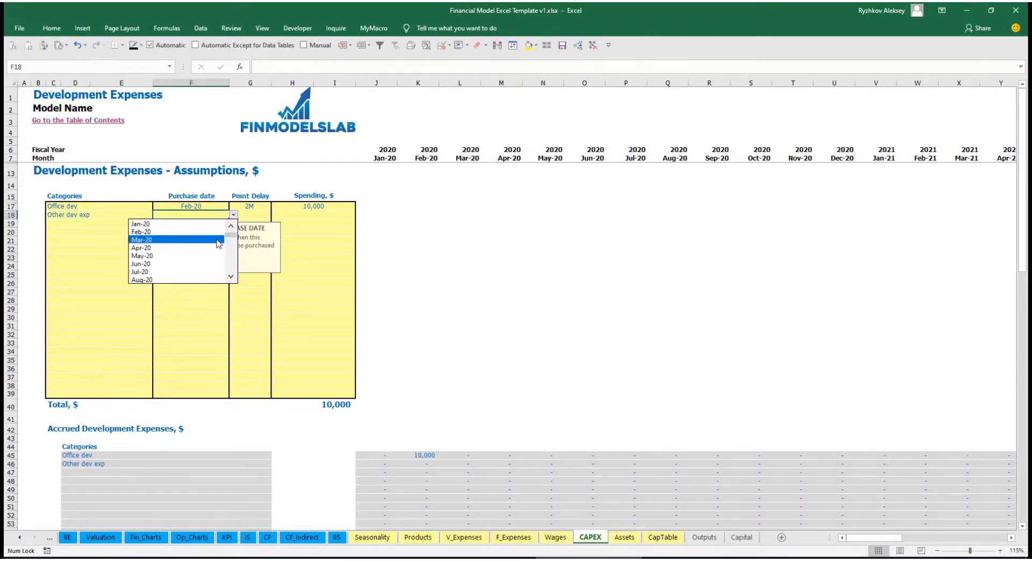
left_click(215, 236)
left_click(300, 218)
type("5000")
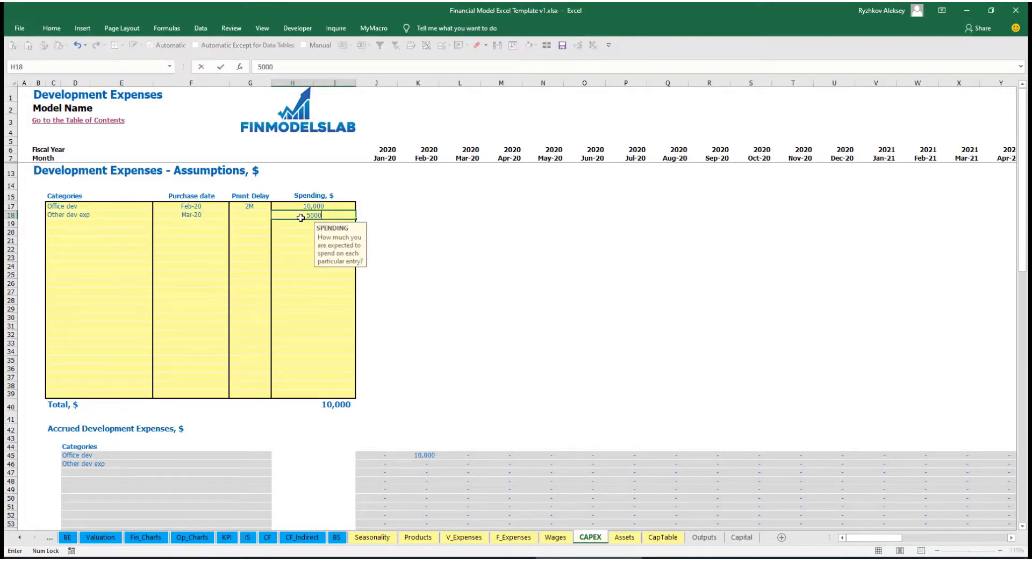
key("Return")
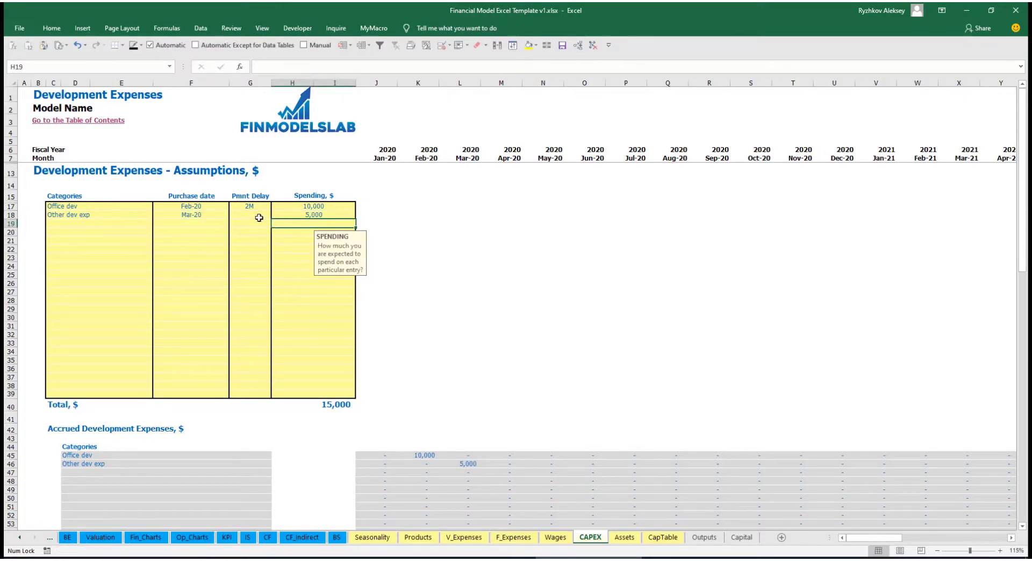
Set the Other dev exp payment delay to 0M and check its month in the accrued and paid tables
left_click(259, 217)
left_click(276, 214)
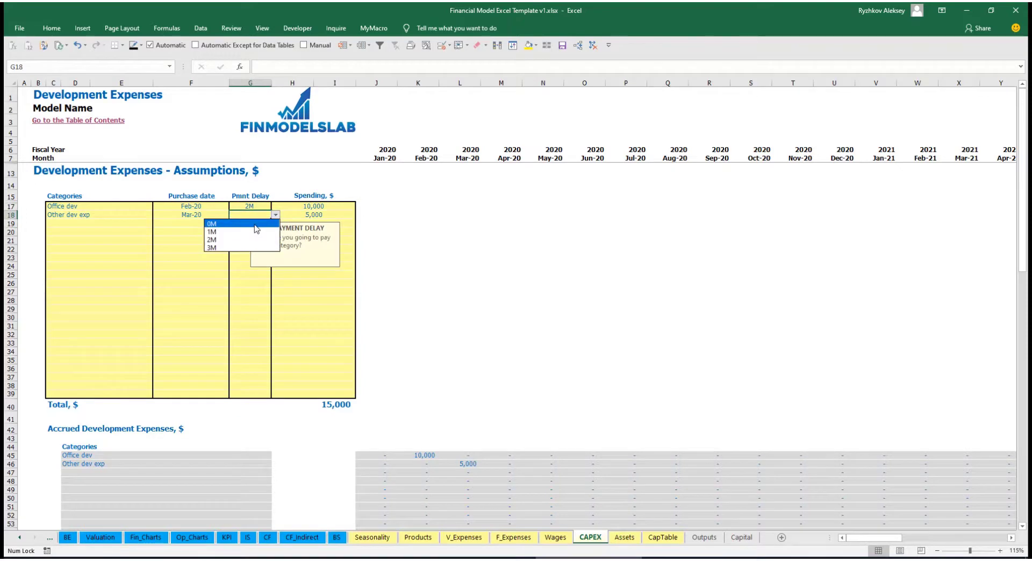
left_click(257, 224)
scroll(448, 428, "down", 3)
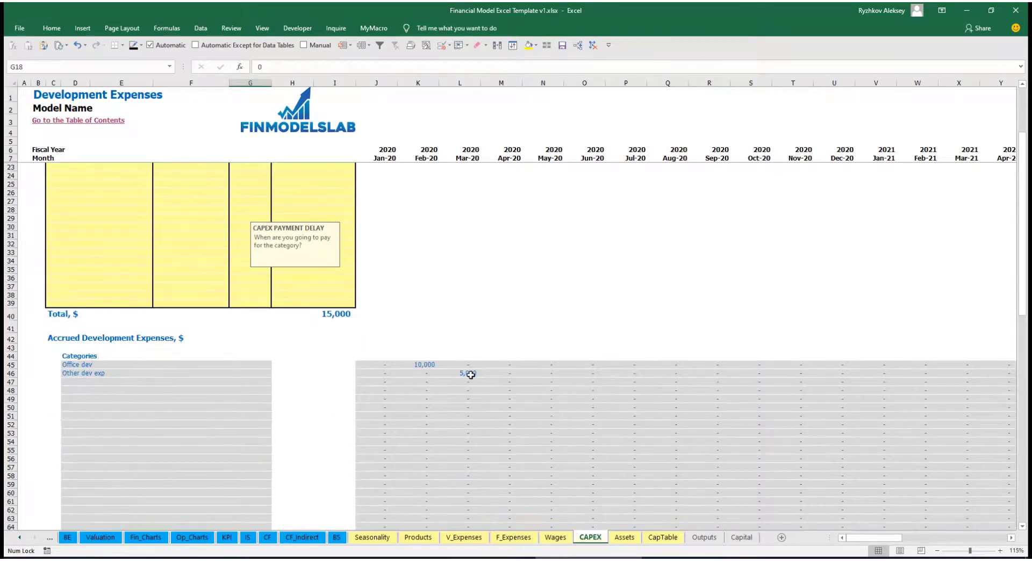
left_click(470, 375)
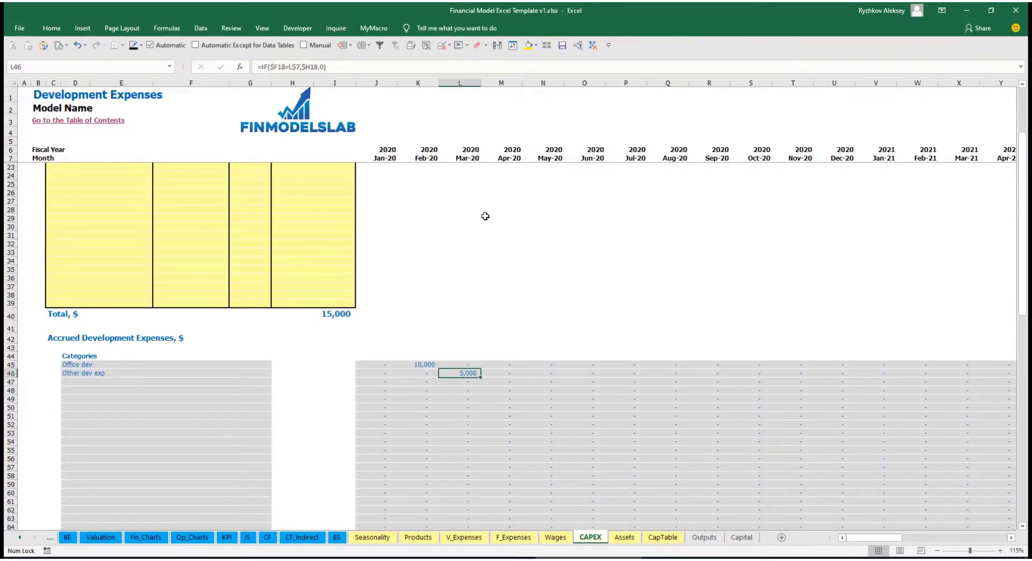
scroll(462, 376, "down", 10)
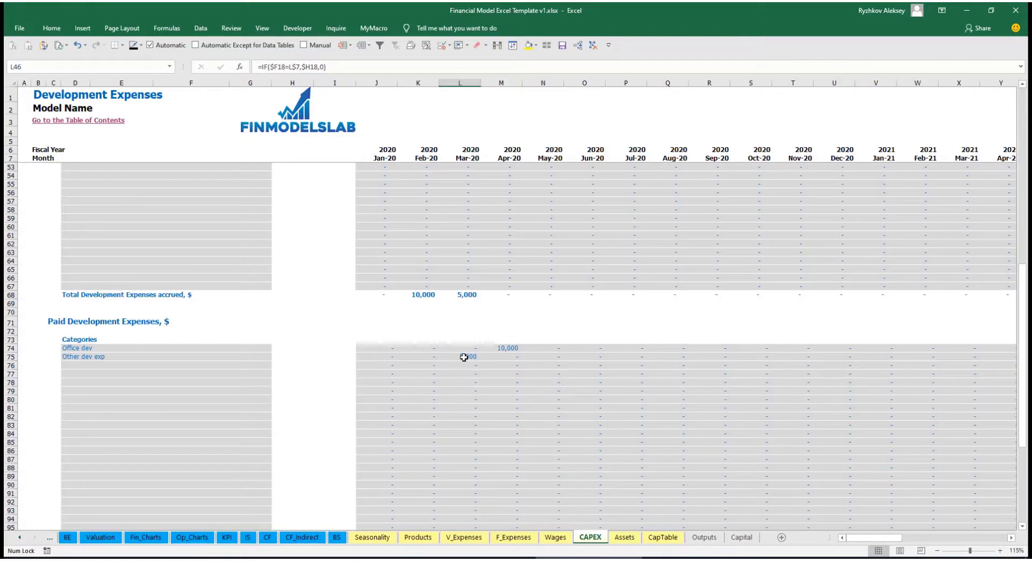
scroll(464, 357, "up", 13)
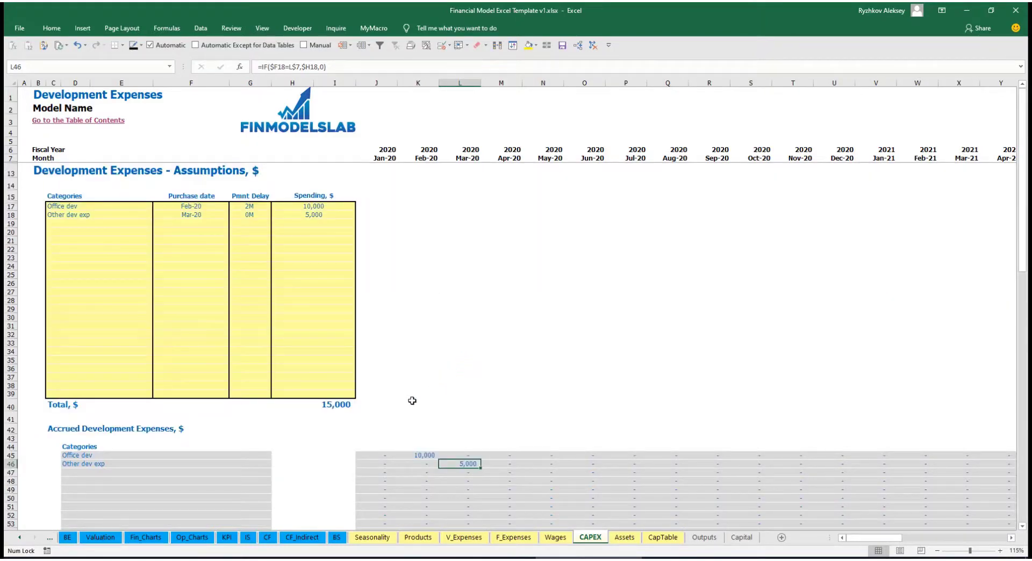
Examine the Development Expenses category's capital expenditure, book depreciation and closing net book value on the Assets sheet
left_click(624, 537)
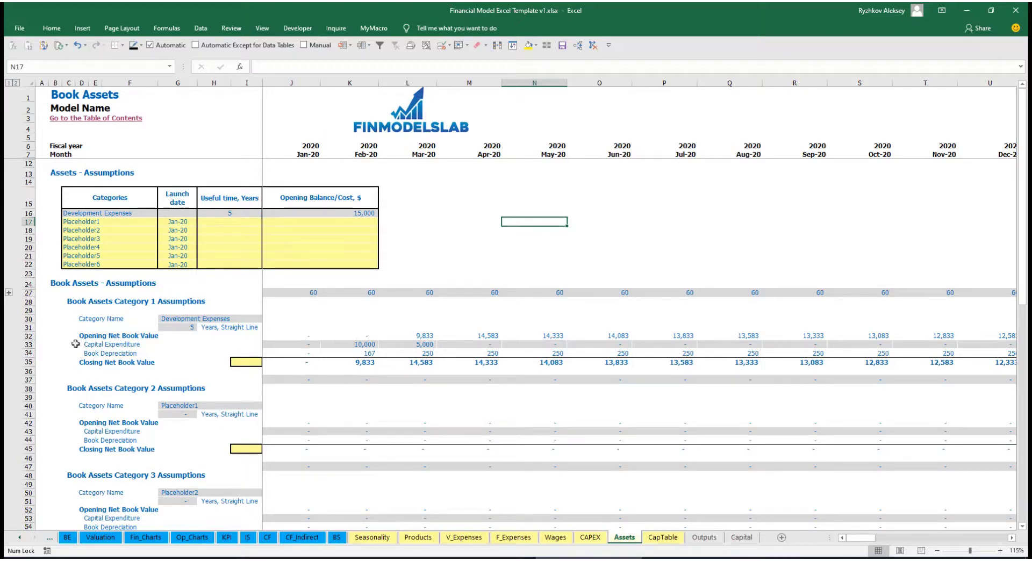
left_click(28, 353)
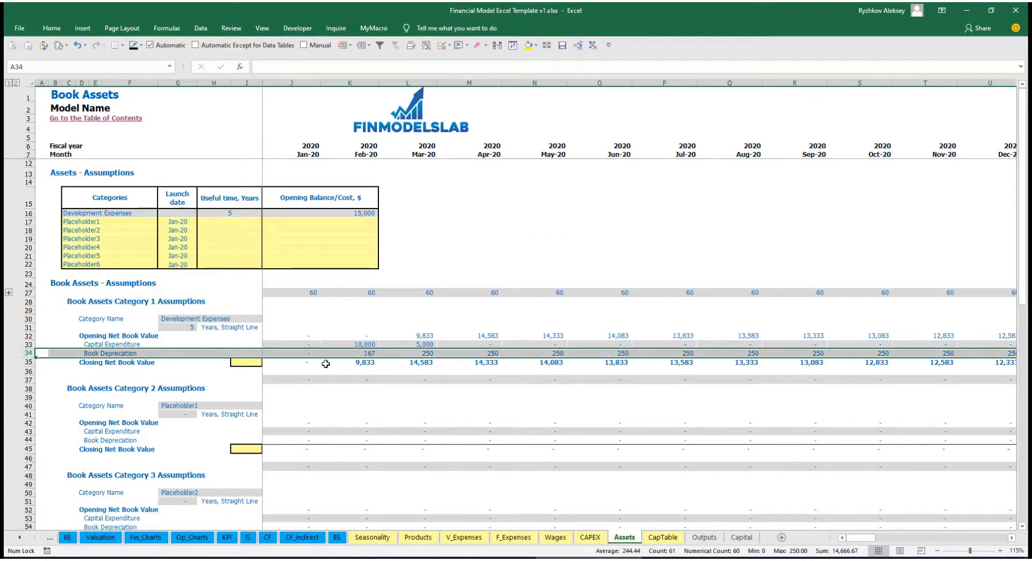
left_click(291, 344)
left_click_drag(291, 345, 527, 344)
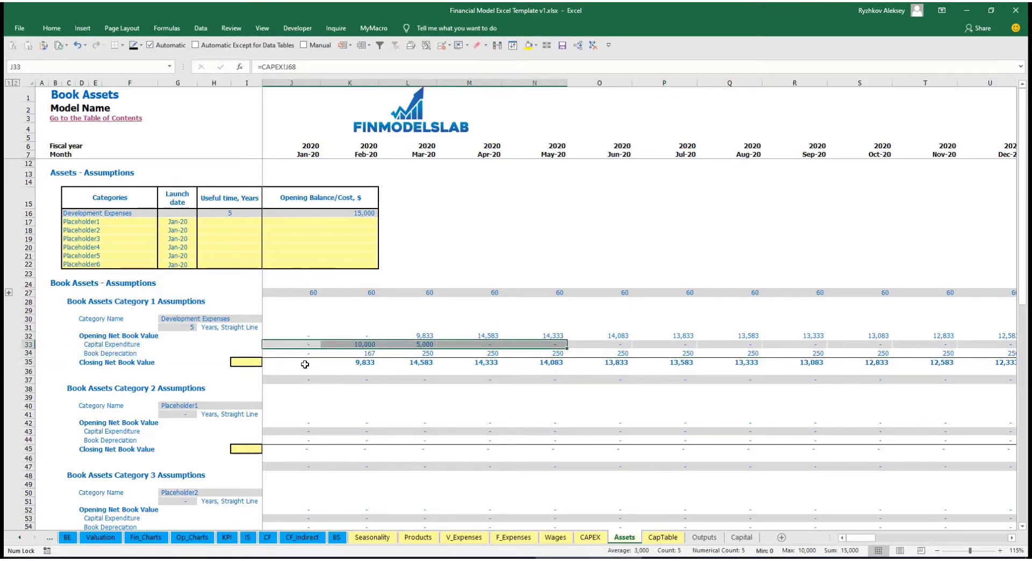
left_click_drag(301, 363, 574, 365)
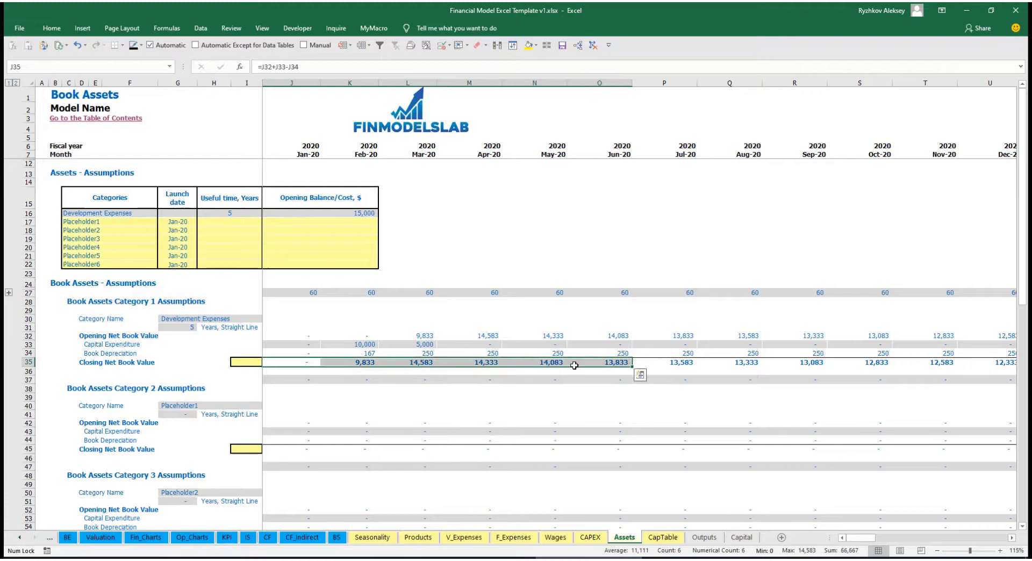
Replace Placeholder1 with the asset category "Other assets", with a useful time of 10 years and an opening balance/cost of 25,000
left_click(123, 219)
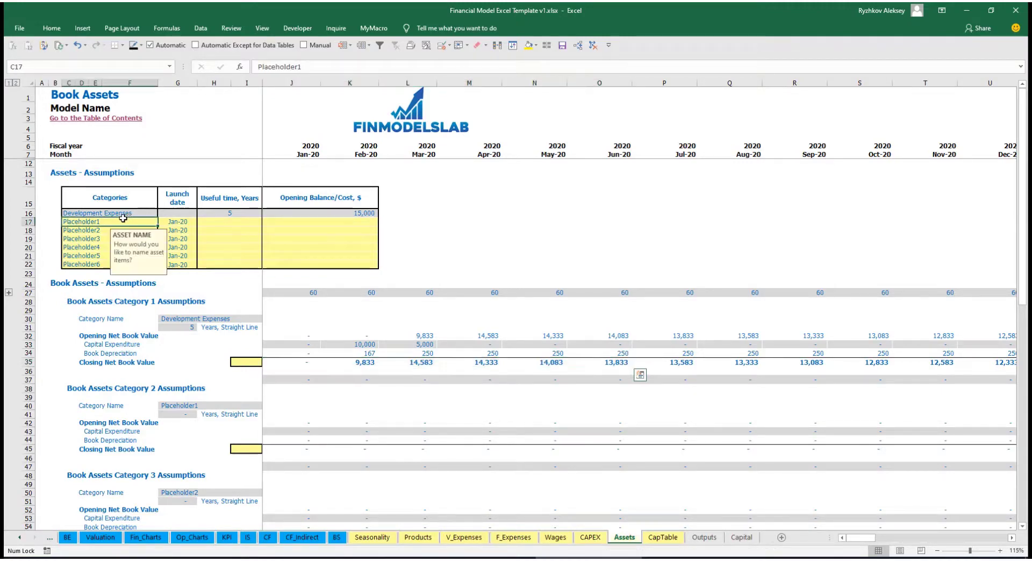
type("Other a")
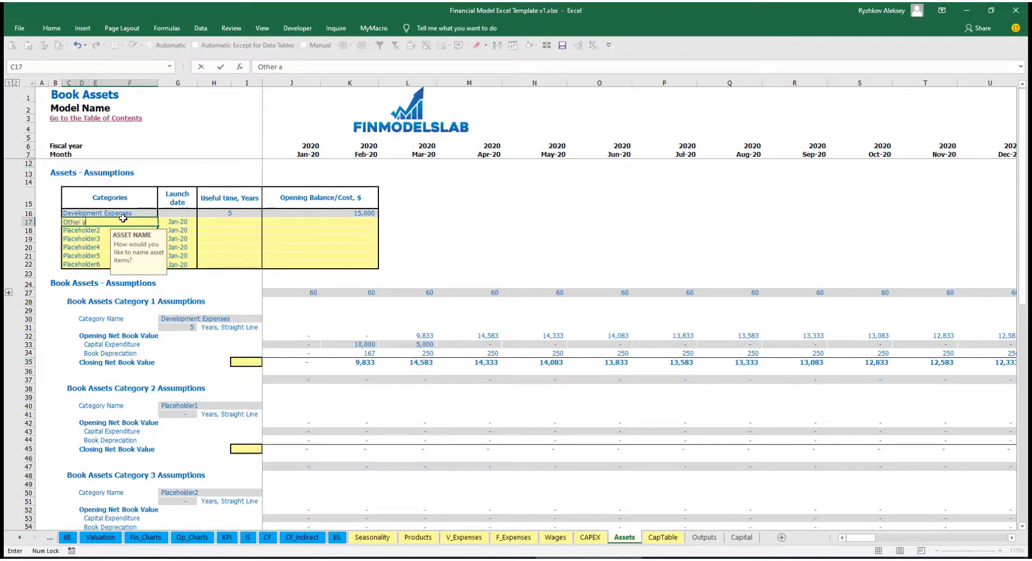
type("sses")
left_click(252, 221)
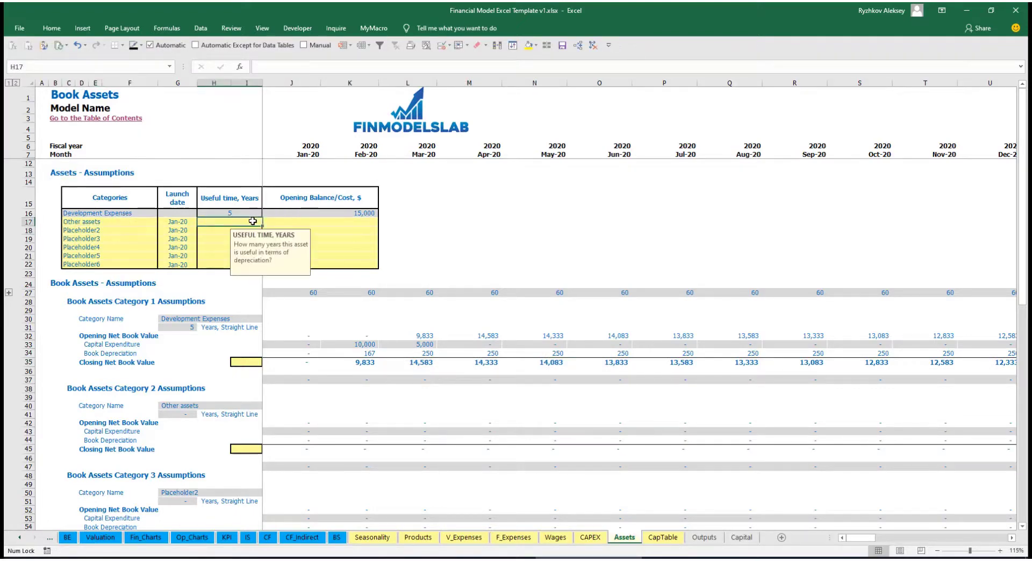
type("10")
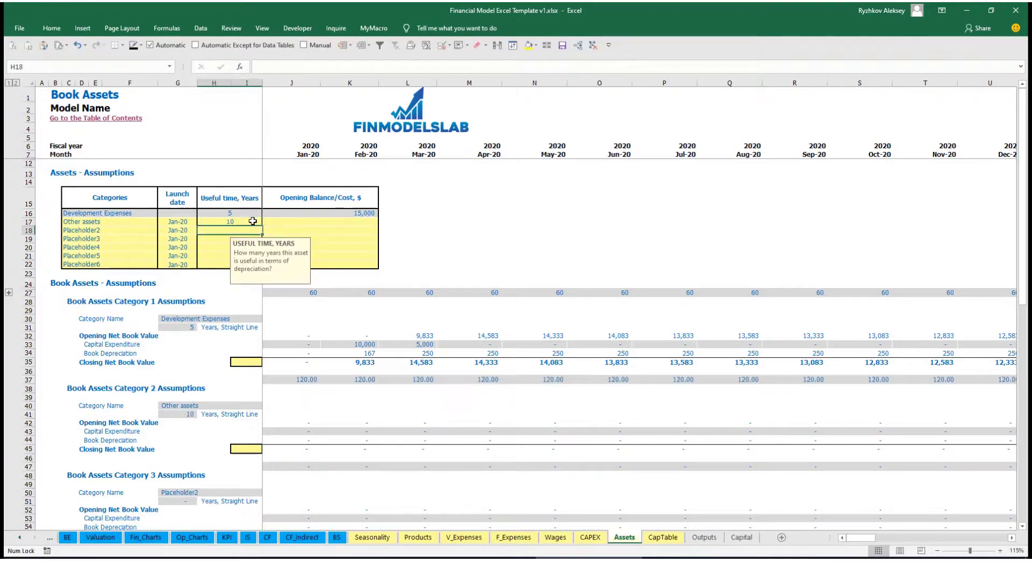
left_click(323, 223)
type("25")
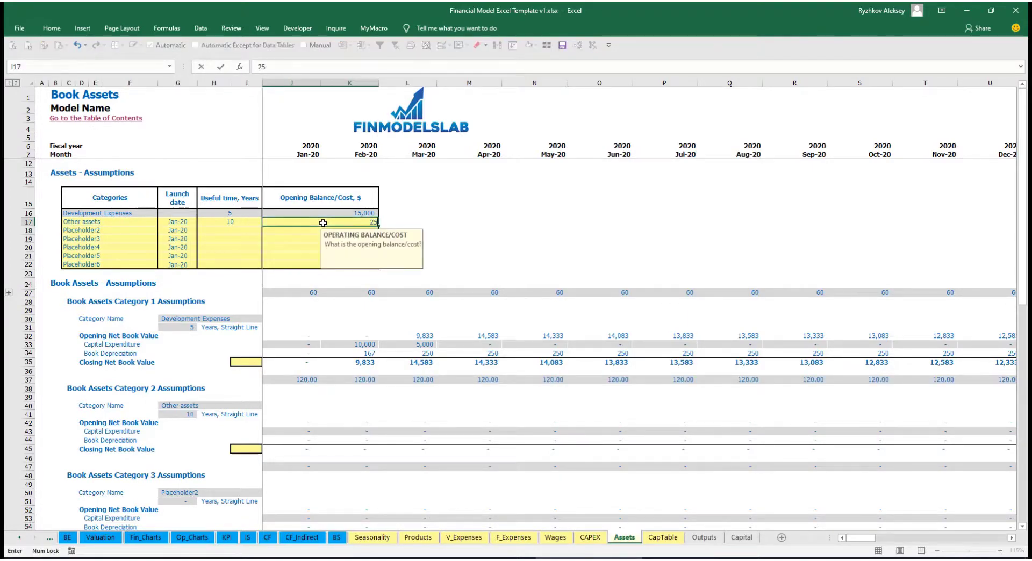
type(",000")
key("Return")
Set the Other assets launch date to Apr-20 and check its capital expenditure, depreciation and closing net book value
left_click(194, 220)
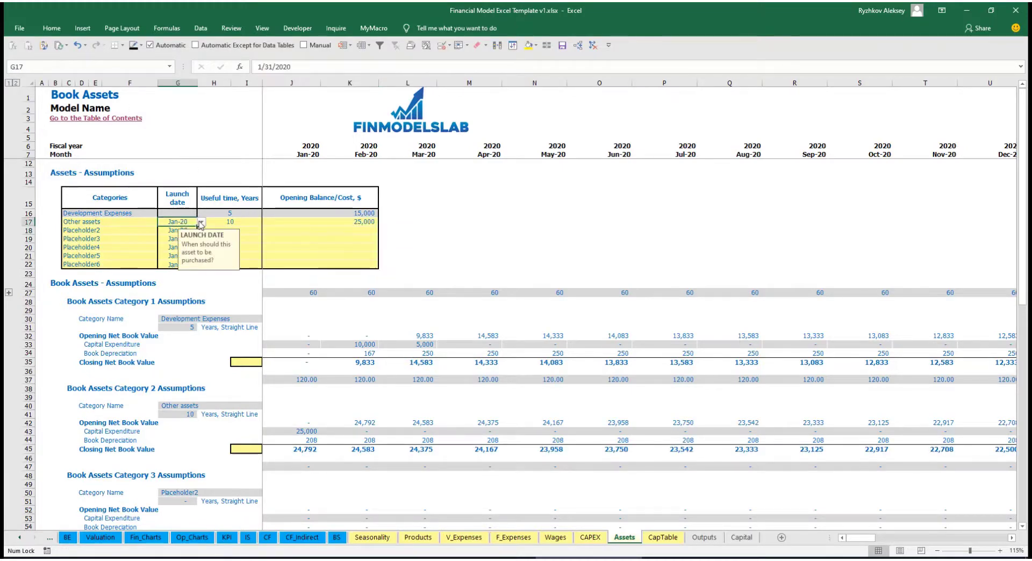
left_click(201, 222)
left_click(166, 254)
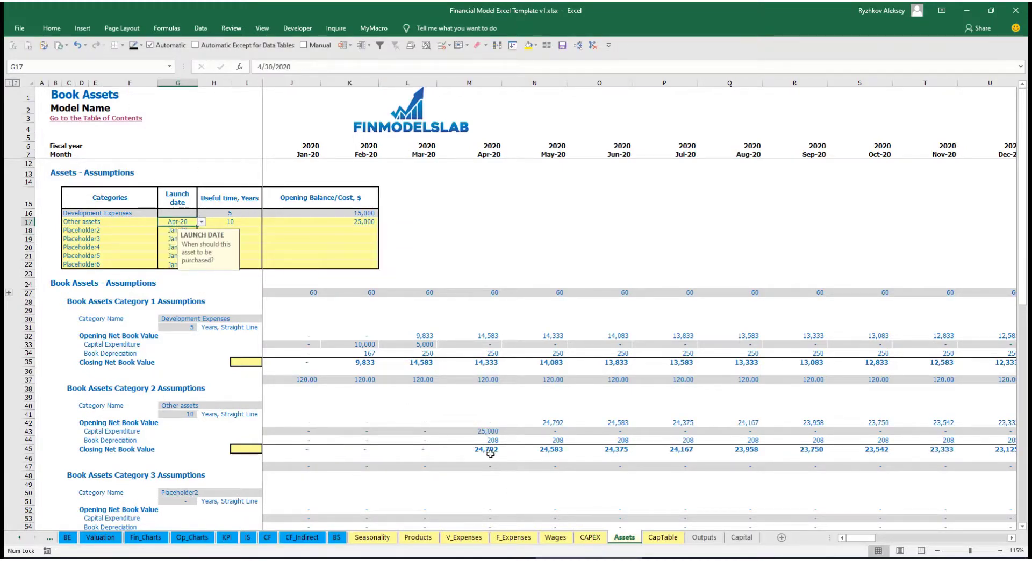
left_click(489, 433)
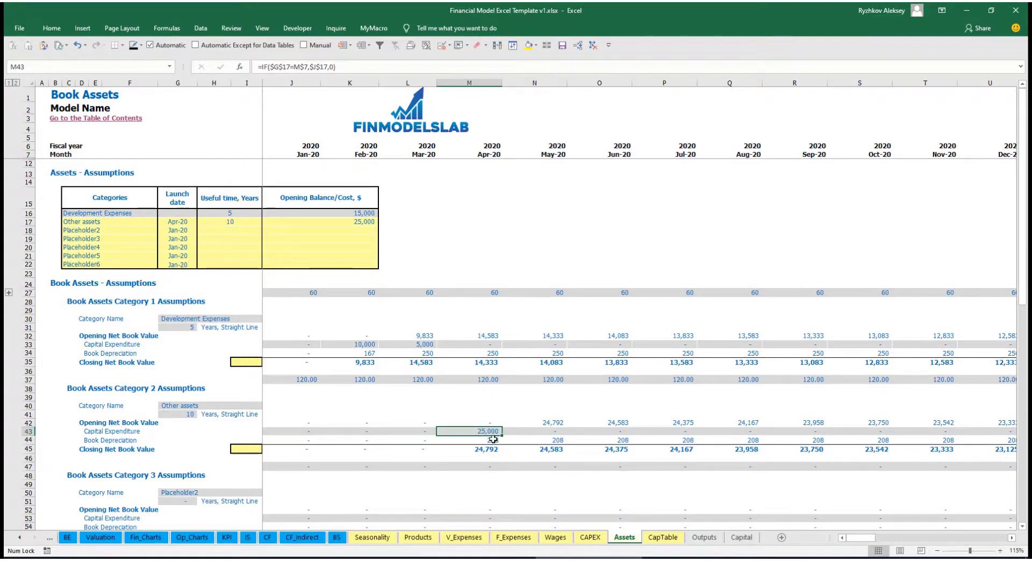
left_click_drag(492, 439, 671, 438)
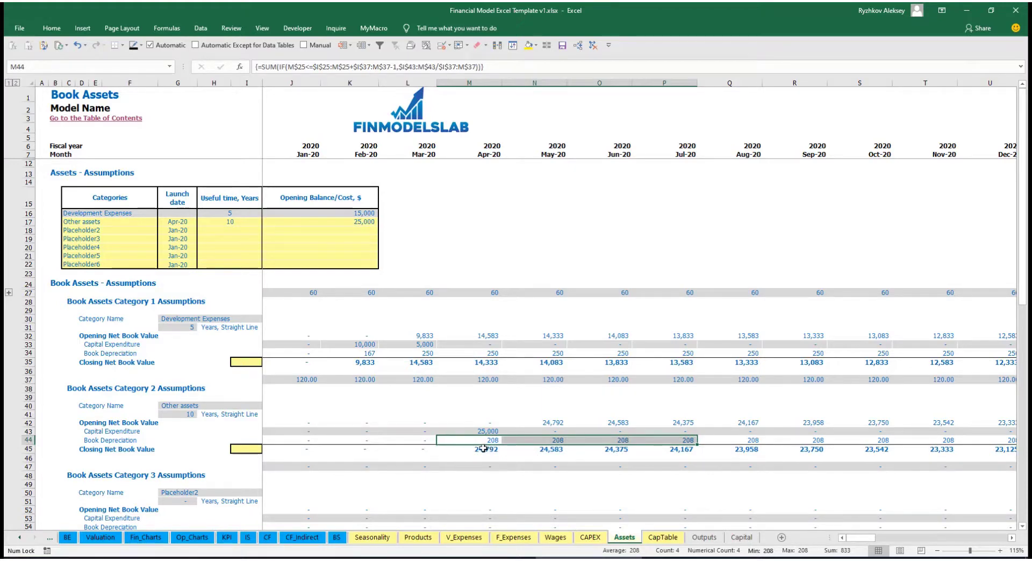
left_click_drag(483, 453, 707, 448)
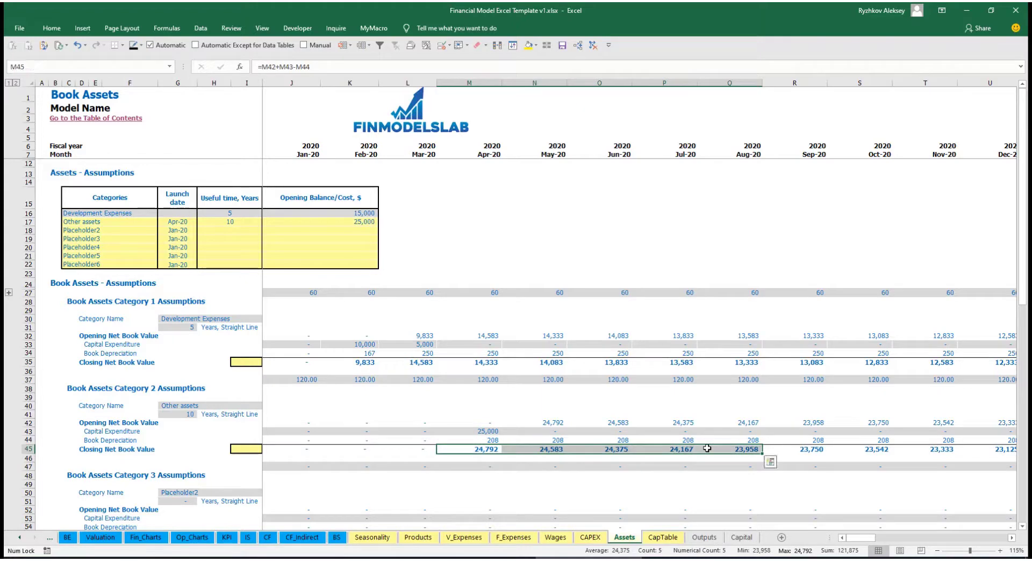
Review the asset effects in the Income Statement, Cash Flow Statement and the Balance Sheet's Fixed Assets, CAPEX Prepayment and CAPEX Payable rows
left_click(247, 537)
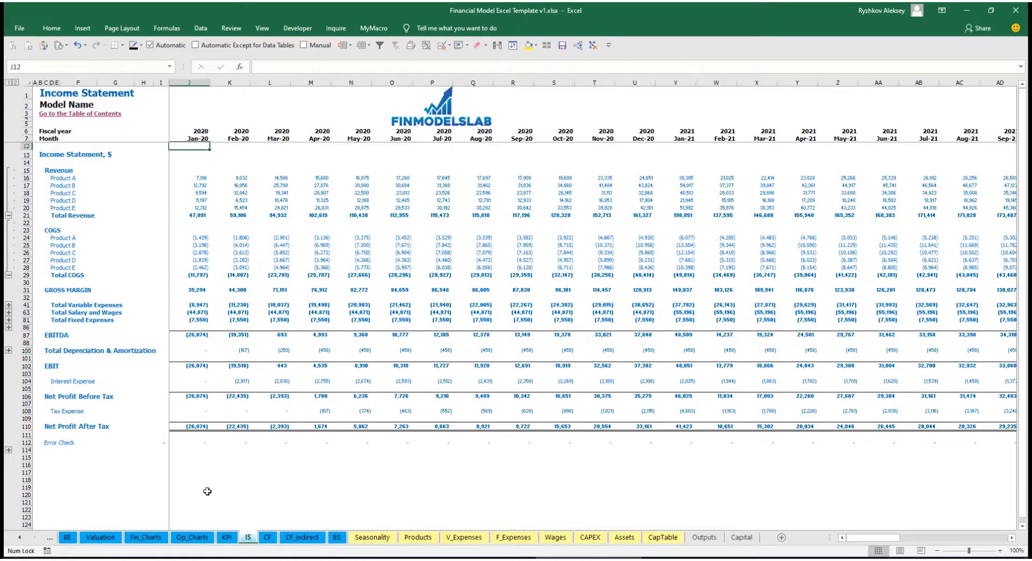
left_click(264, 537)
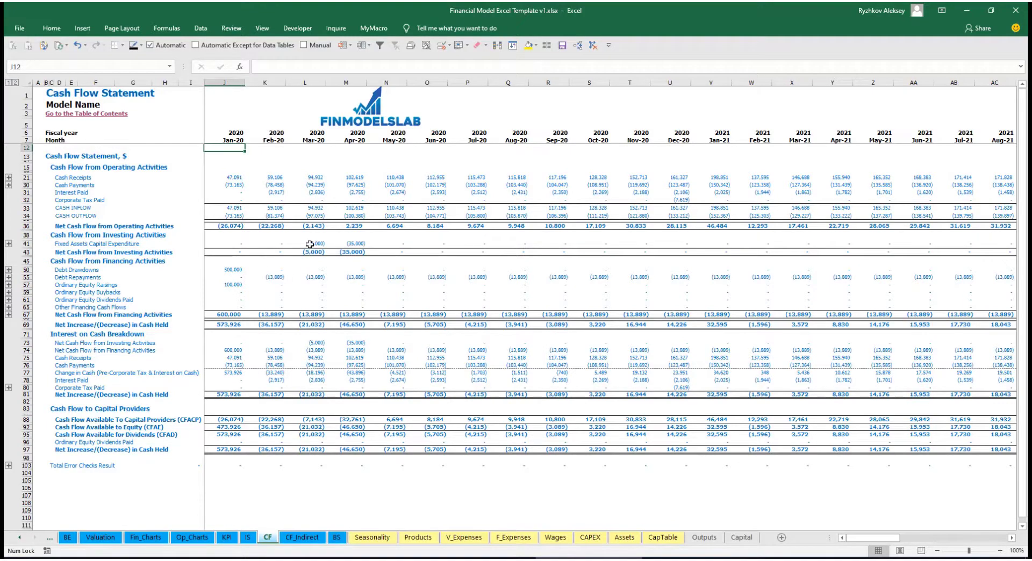
left_click(336, 538)
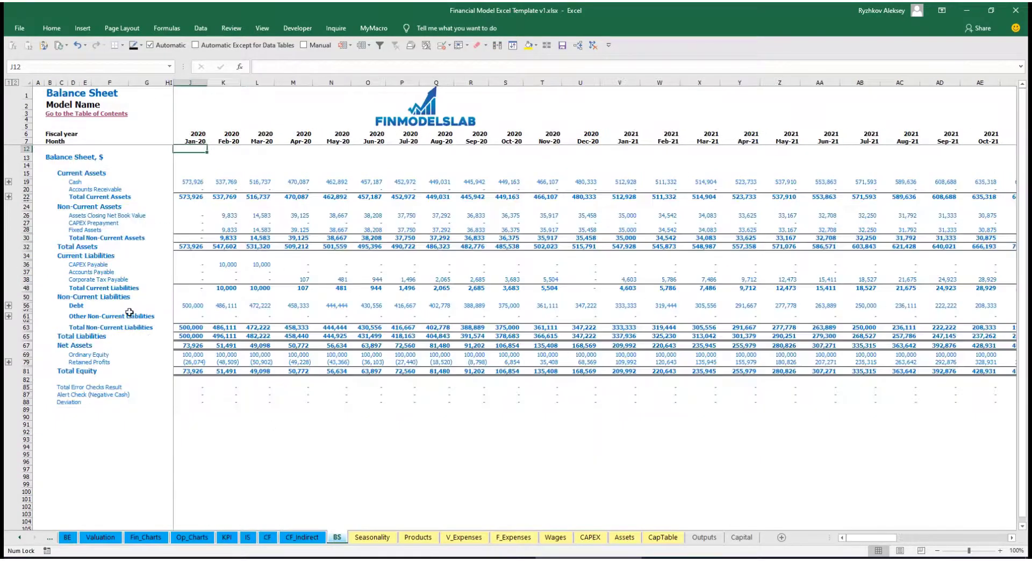
left_click(26, 229)
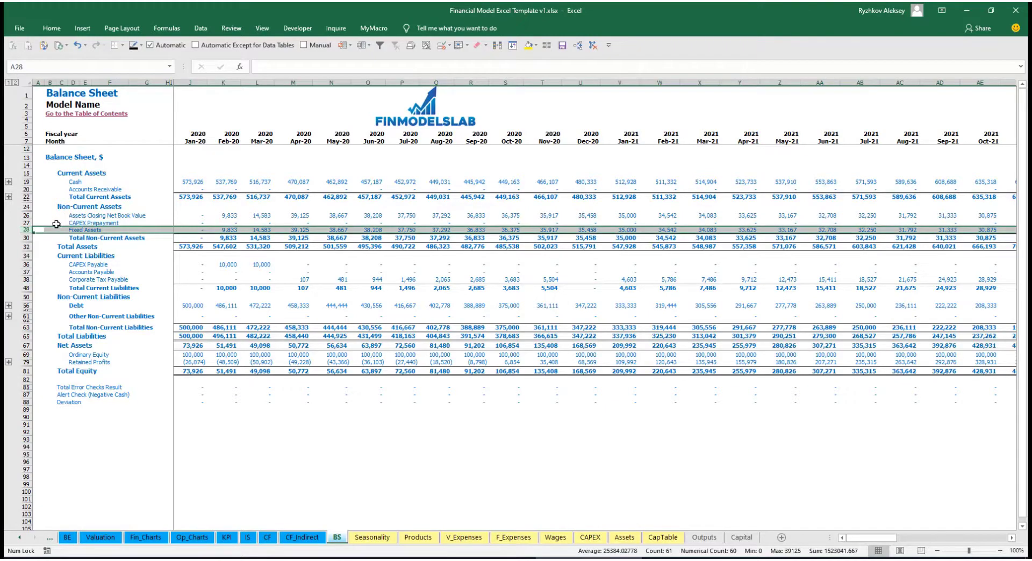
left_click(25, 223)
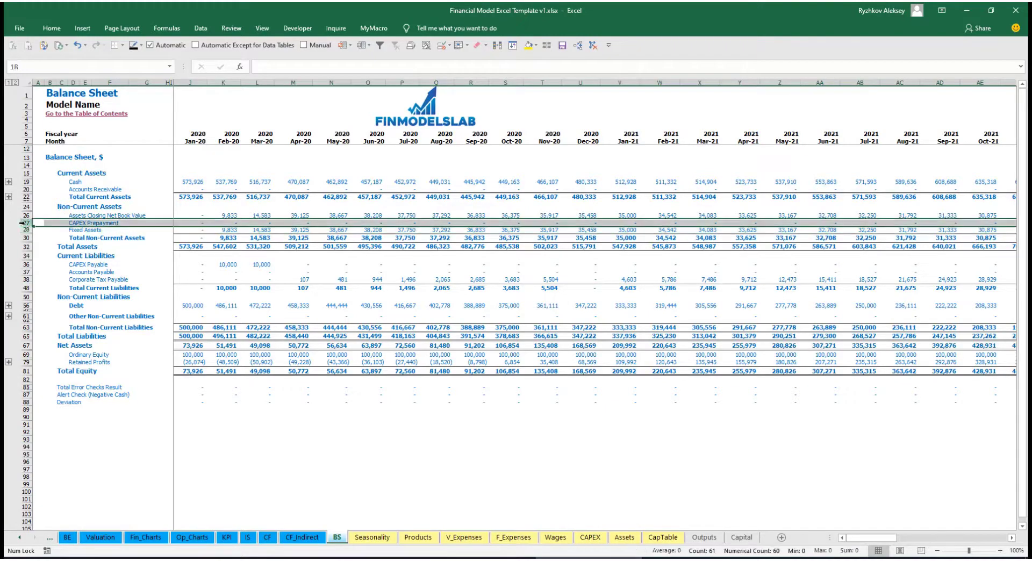
left_click(29, 264)
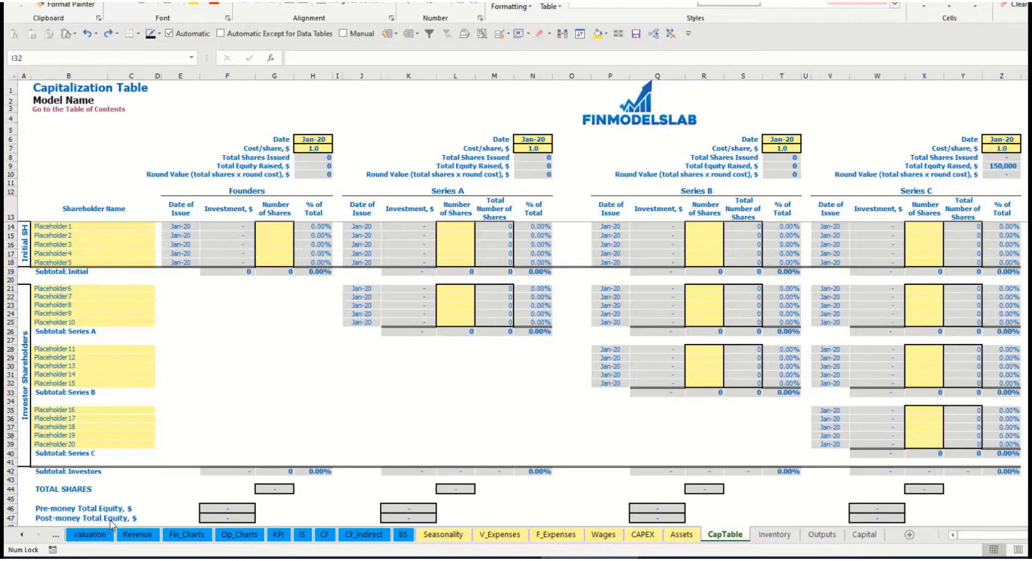
Name the first two initial shareholders in the Capitalization Table "Founder 1" and "Founder 2"
left_click(56, 224)
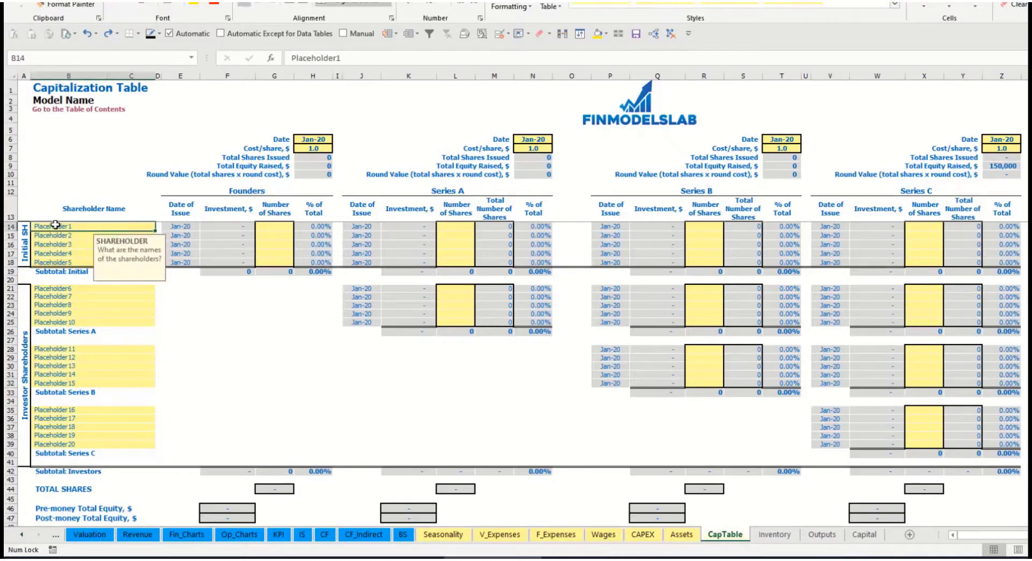
type("Foun")
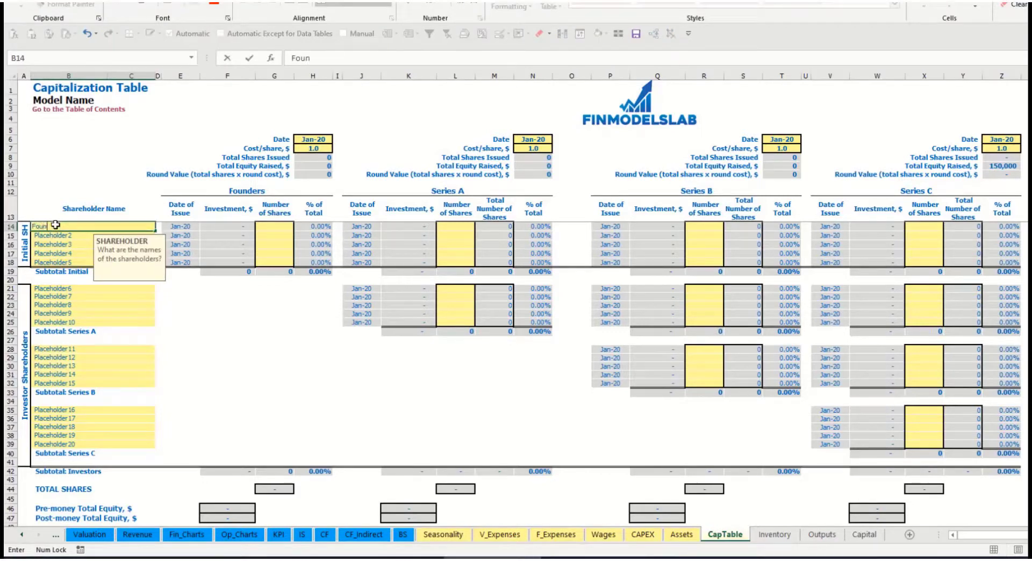
type("der 1")
key("Return")
key("Up")
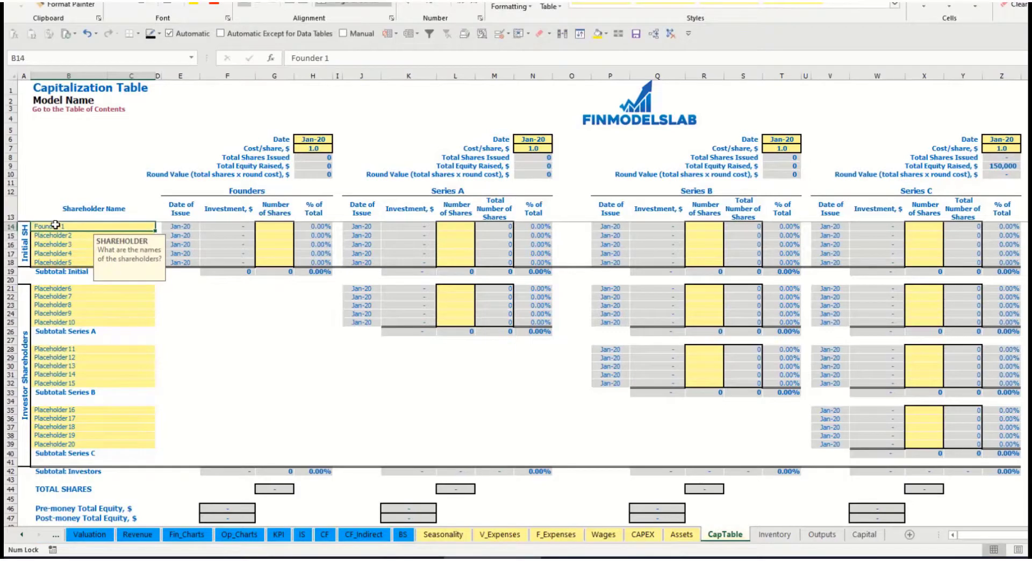
key("ctrl+c")
key("Down")
key("ctrl+v")
left_click(343, 61)
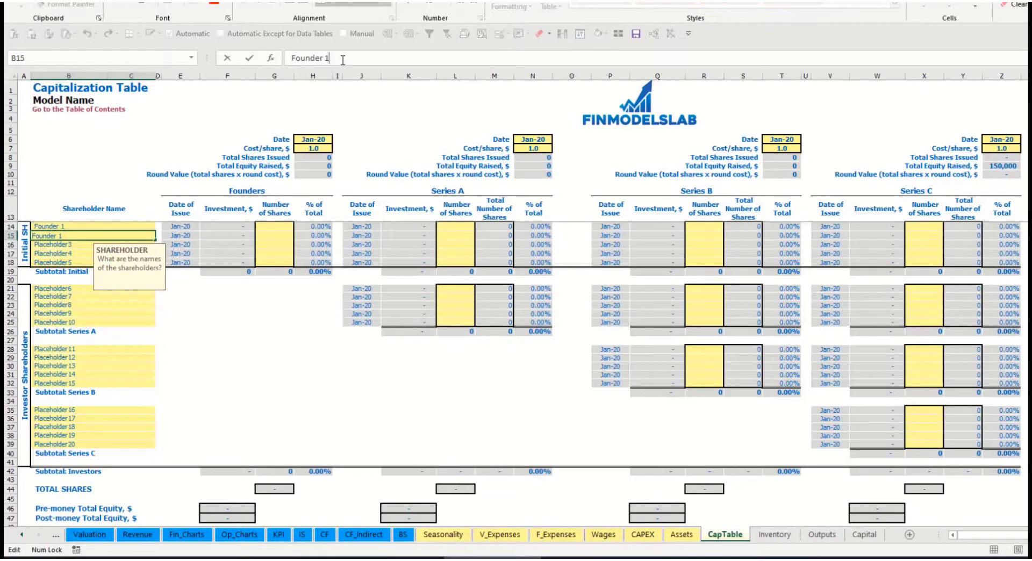
key("BackSpace")
type("2")
key("Return")
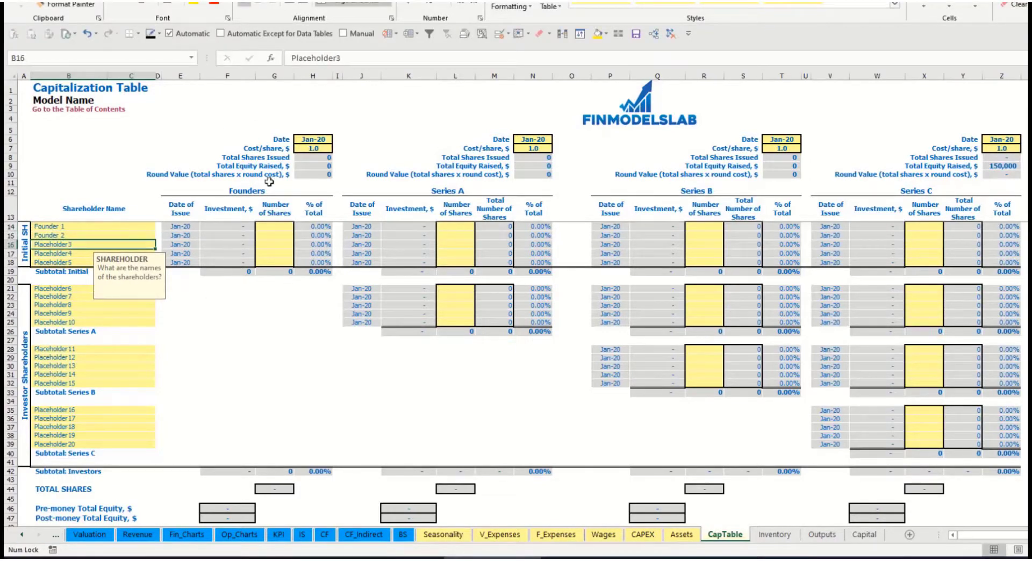
Enter the Founders round's number of shares as 10,000 for Founder 1 and 20,000 for Founder 2
left_click(112, 226)
left_click(277, 226)
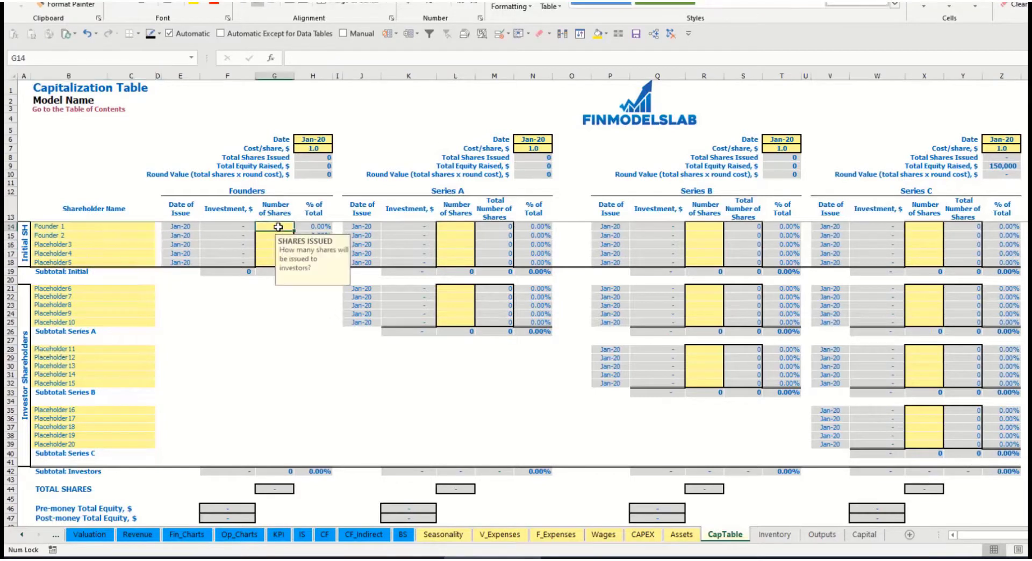
type("10,0")
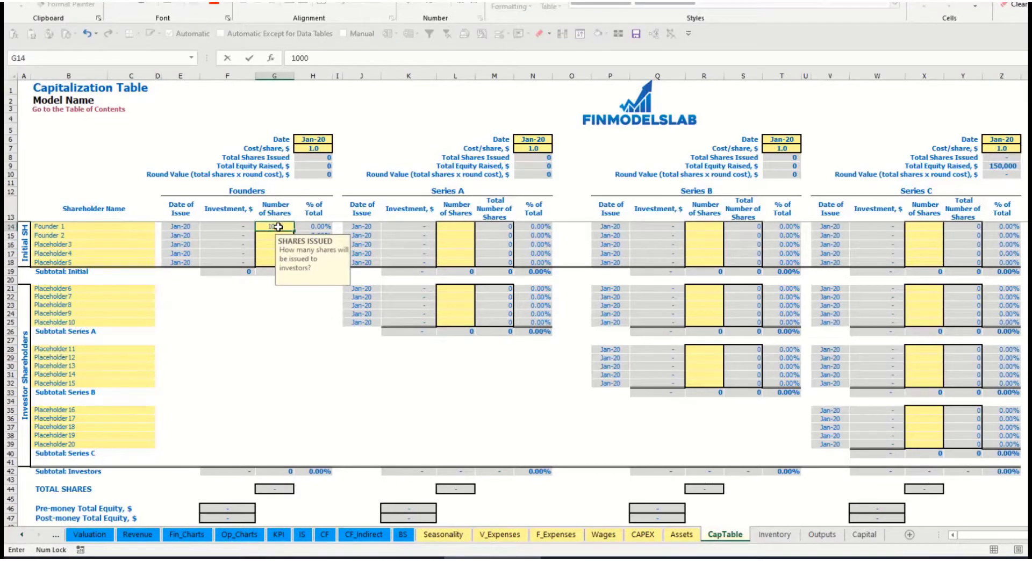
type("00")
key("Return")
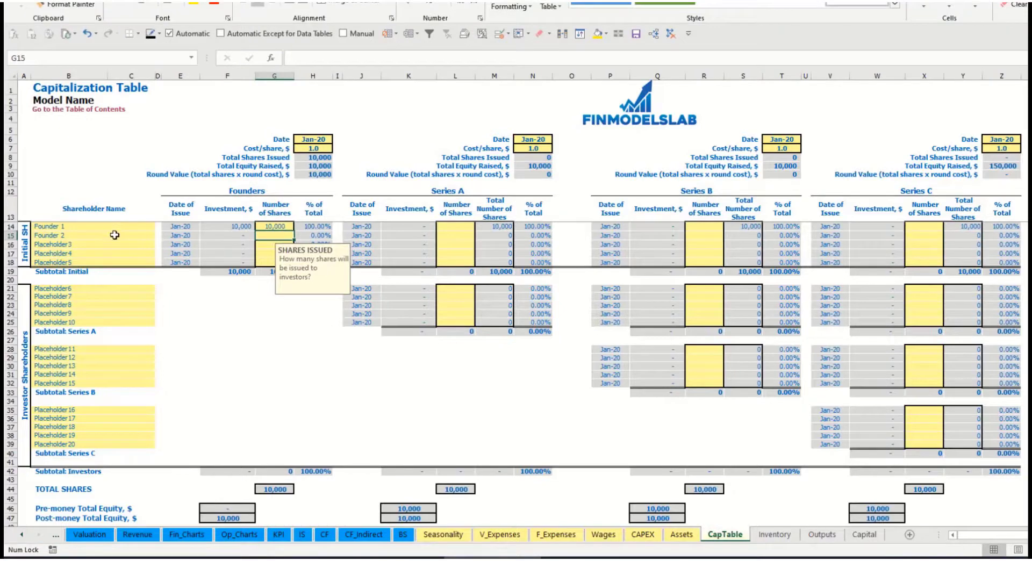
type("20000")
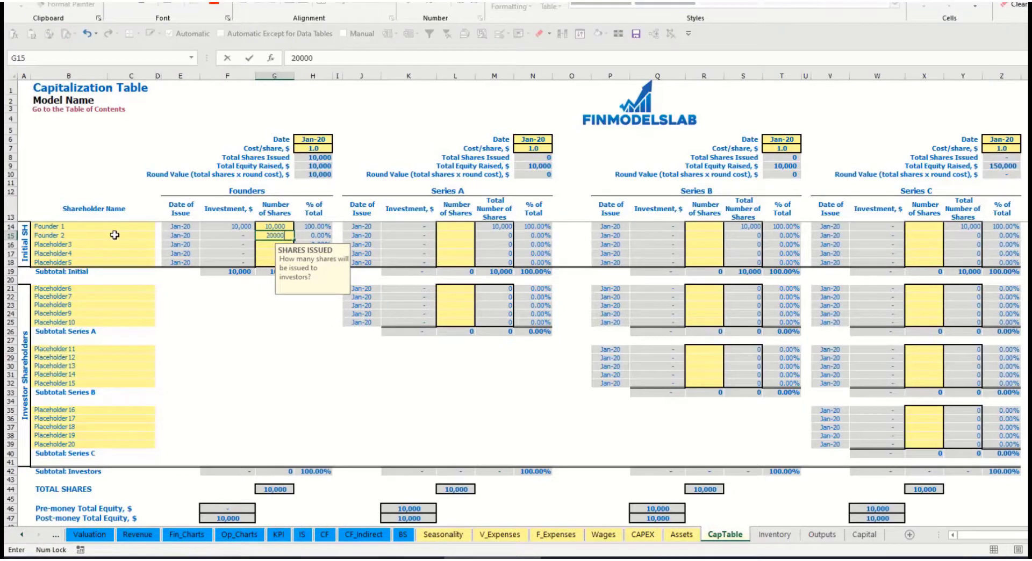
key("Return")
Set the Founders round's cost per share to 2
left_click(309, 140)
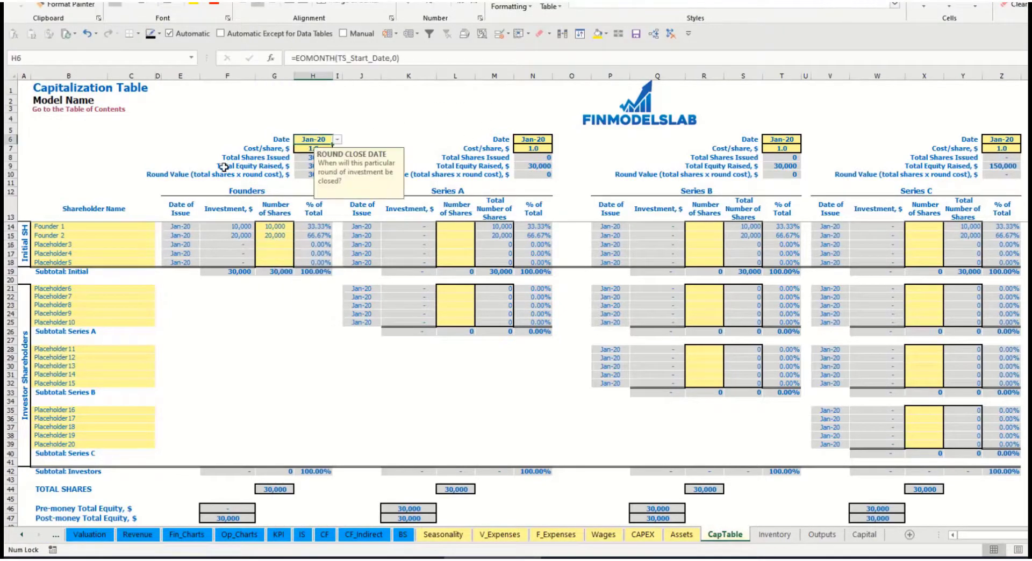
left_click(302, 150)
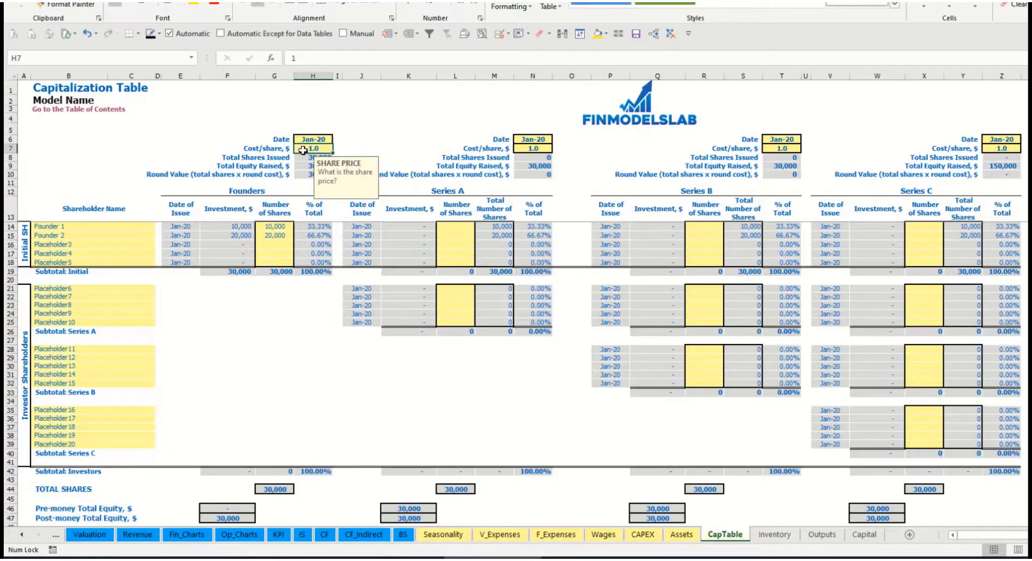
type("2")
key("Return")
Set the Founders round's date to Feb-20 and check the investment formulas of both founders
left_click(309, 140)
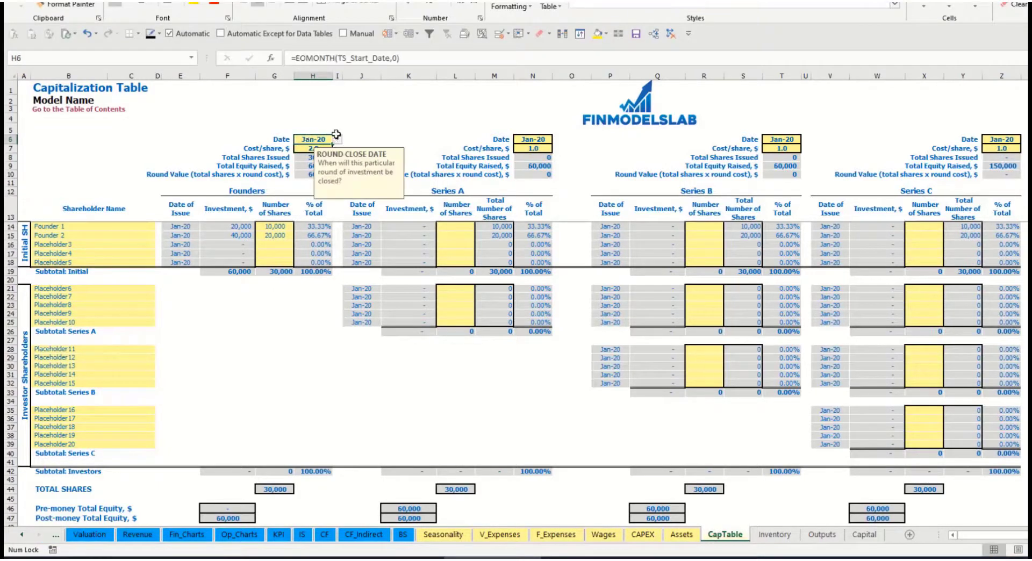
left_click(337, 139)
left_click(311, 155)
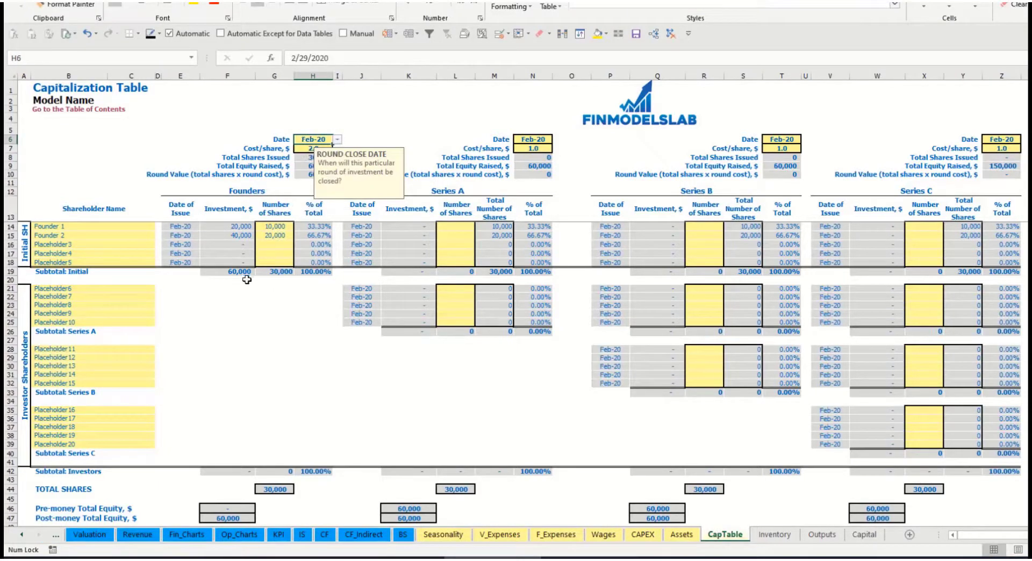
left_click(234, 227)
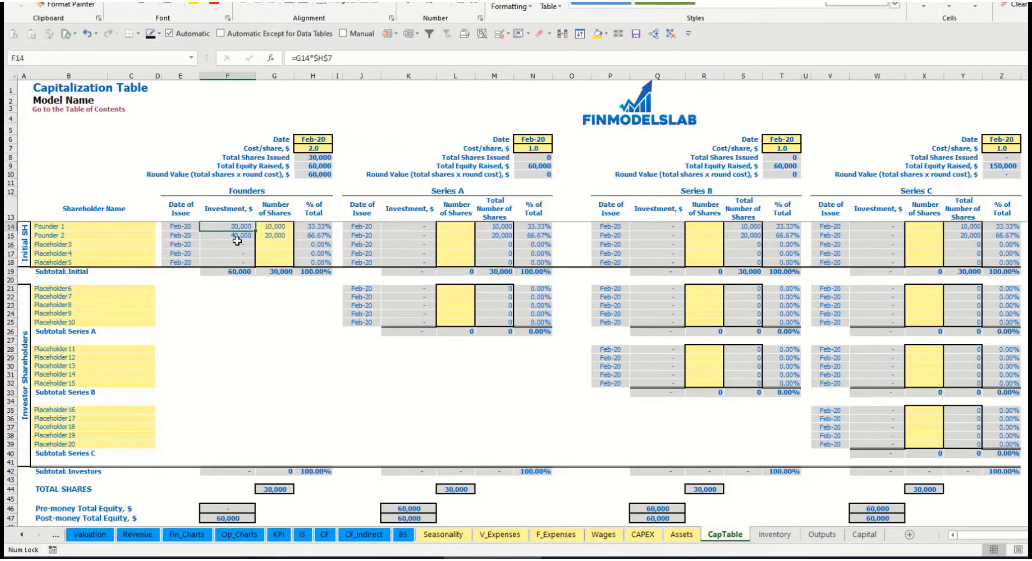
left_click(232, 236)
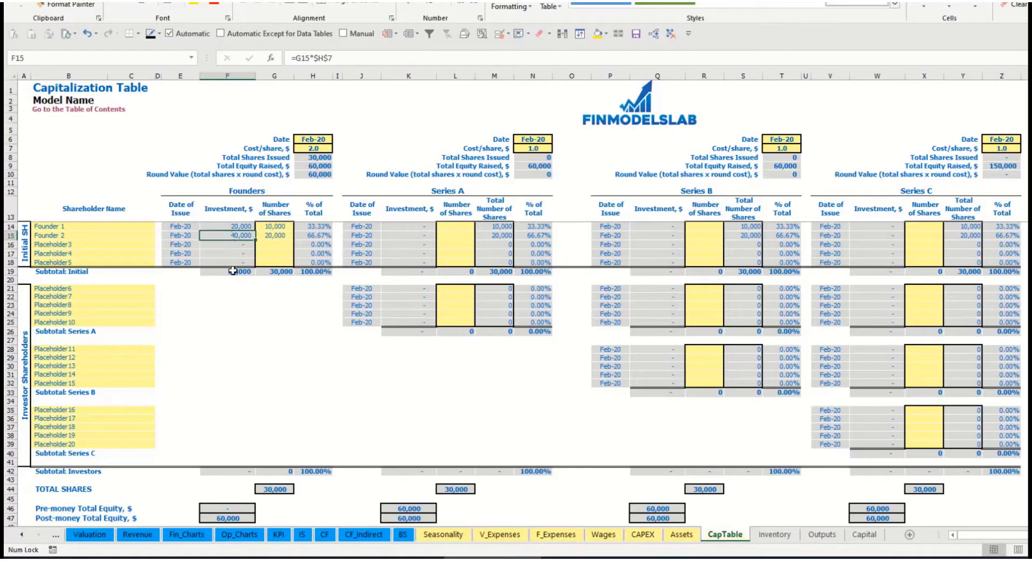
Check the Founders round's investment subtotal, post-money total equity and Founder 1's ownership percentage formula
left_click(232, 272)
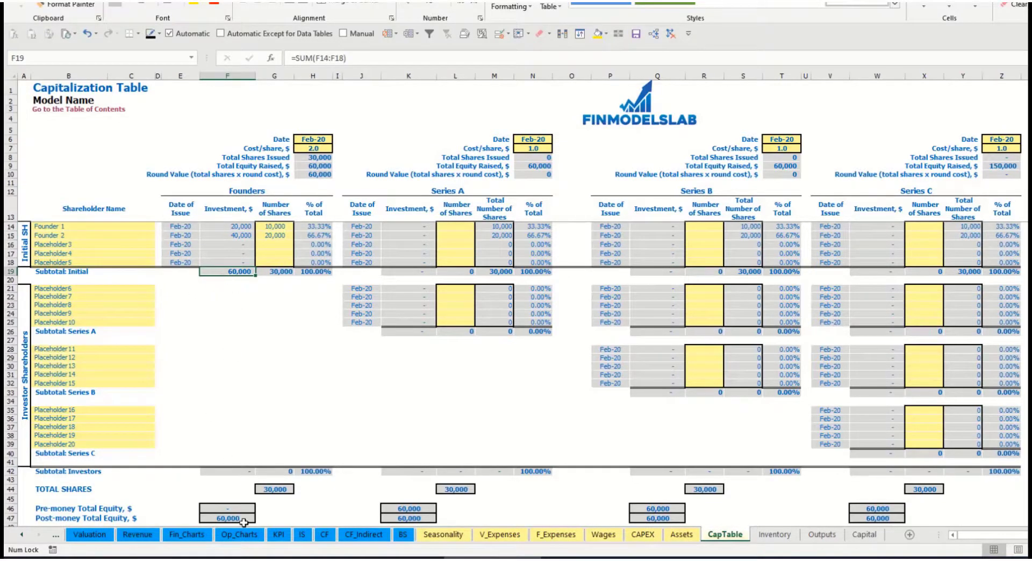
left_click(18, 519)
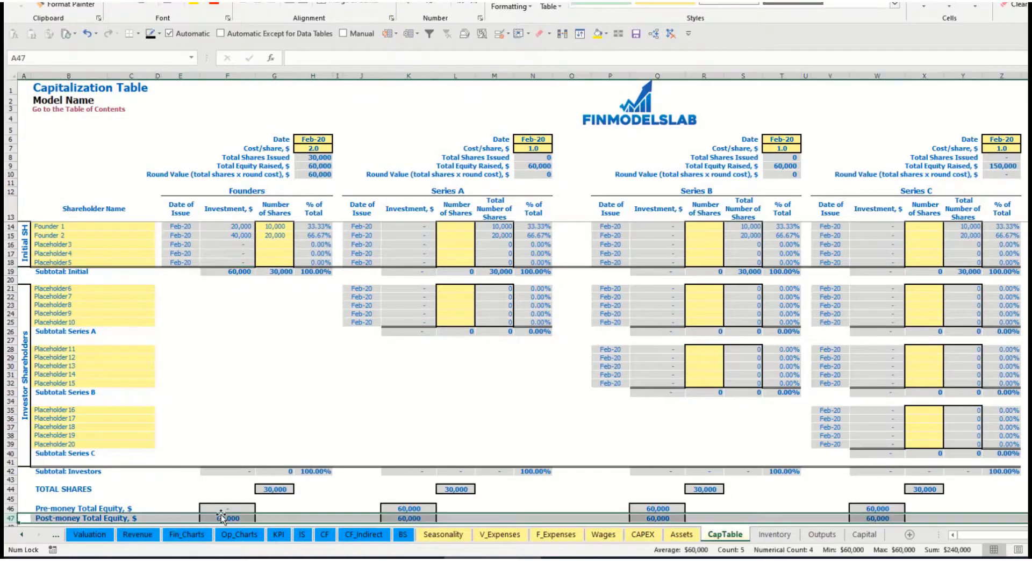
left_click(319, 228)
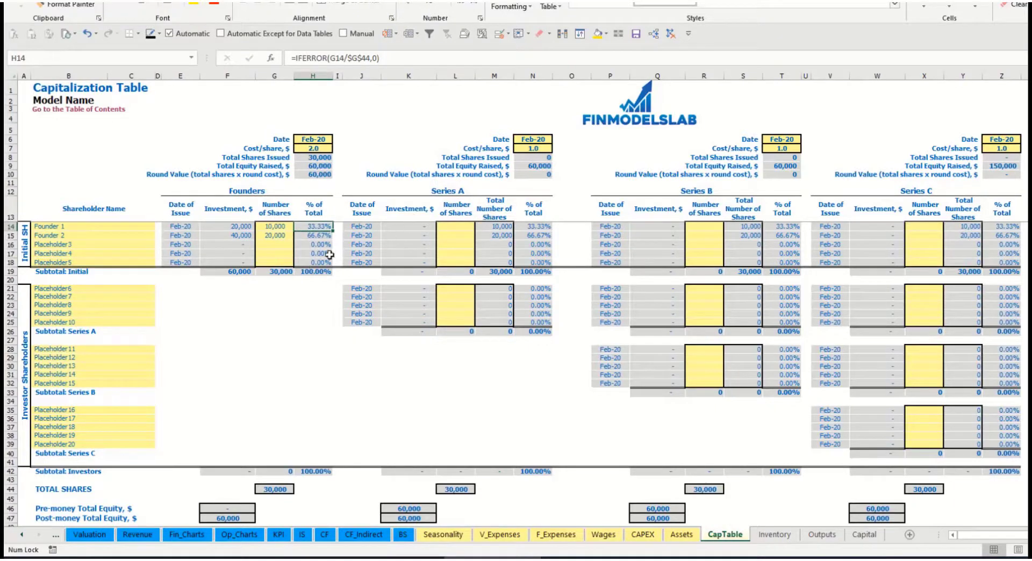
Name the first Series A investor shareholder in the Capitalization Table "Investor 1"
left_click(123, 291)
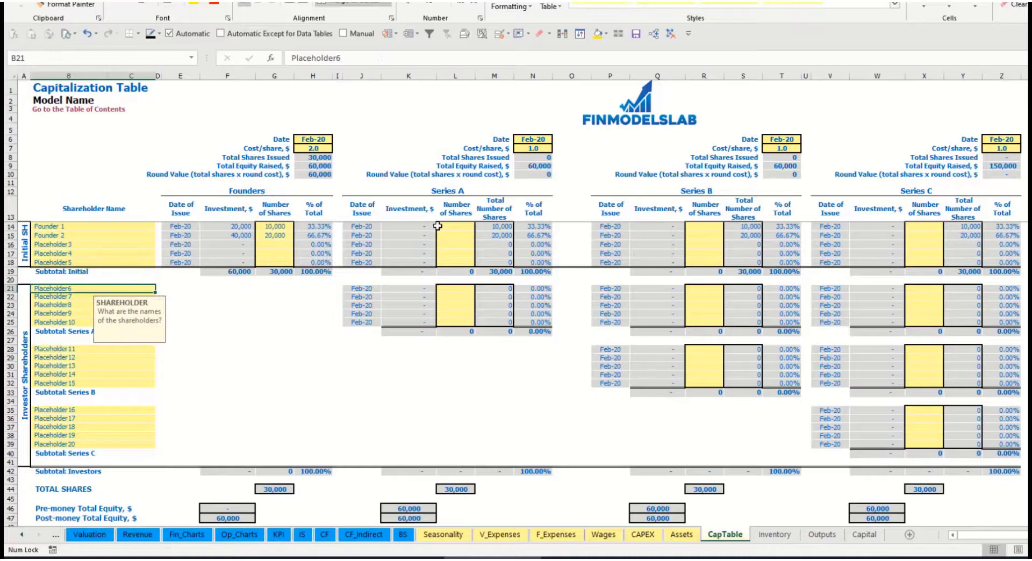
left_click(466, 192)
left_click(76, 291)
type("Investor 1")
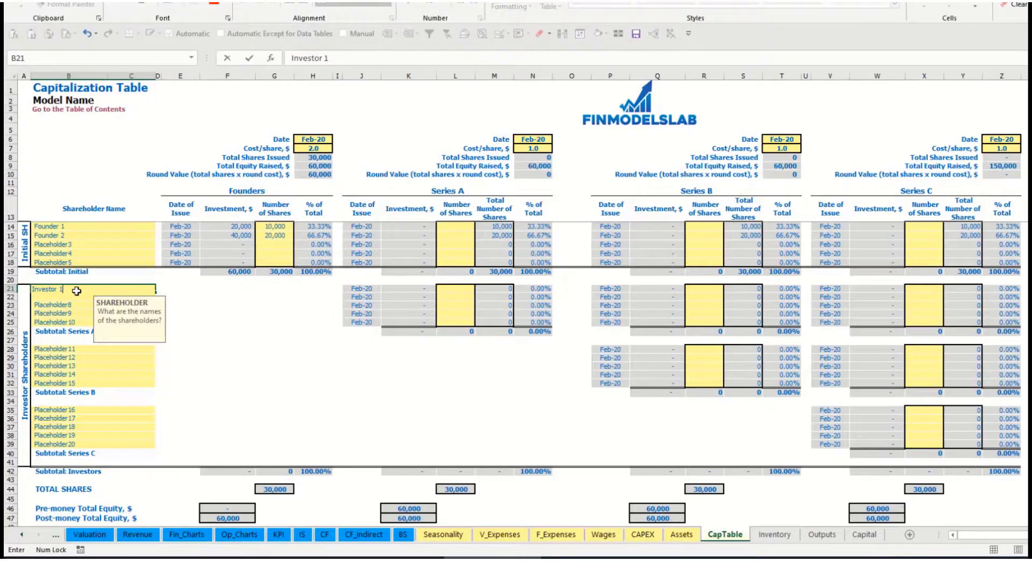
key("Return")
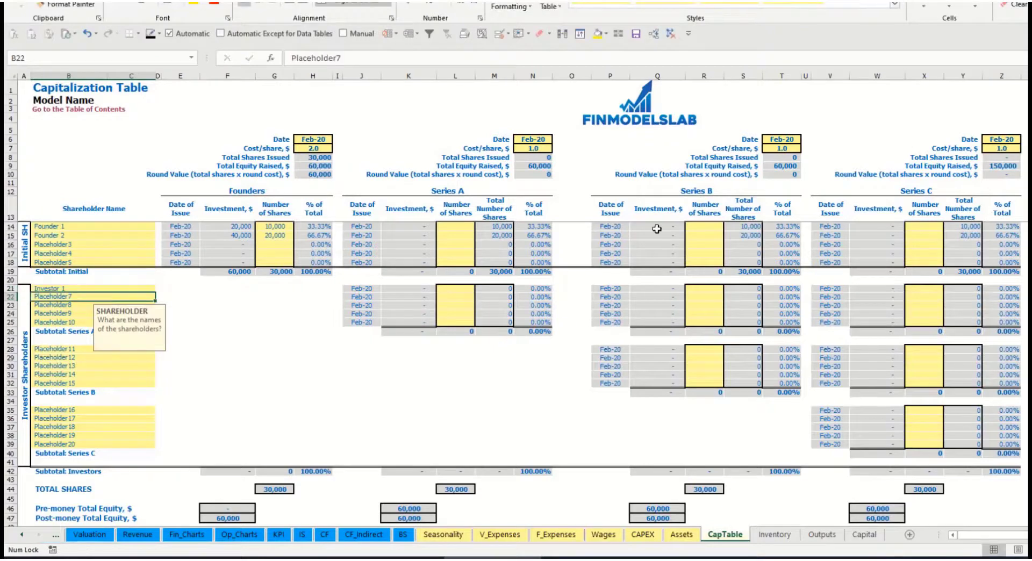
Set the Series A round's date to May-20 and its cost per share to 5
left_click(535, 140)
left_click(557, 139)
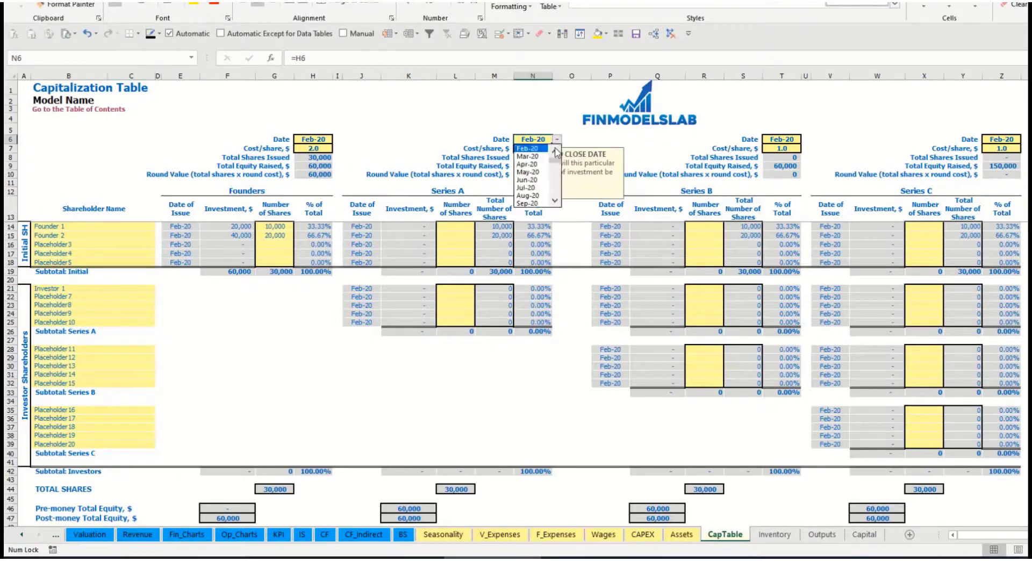
left_click(543, 173)
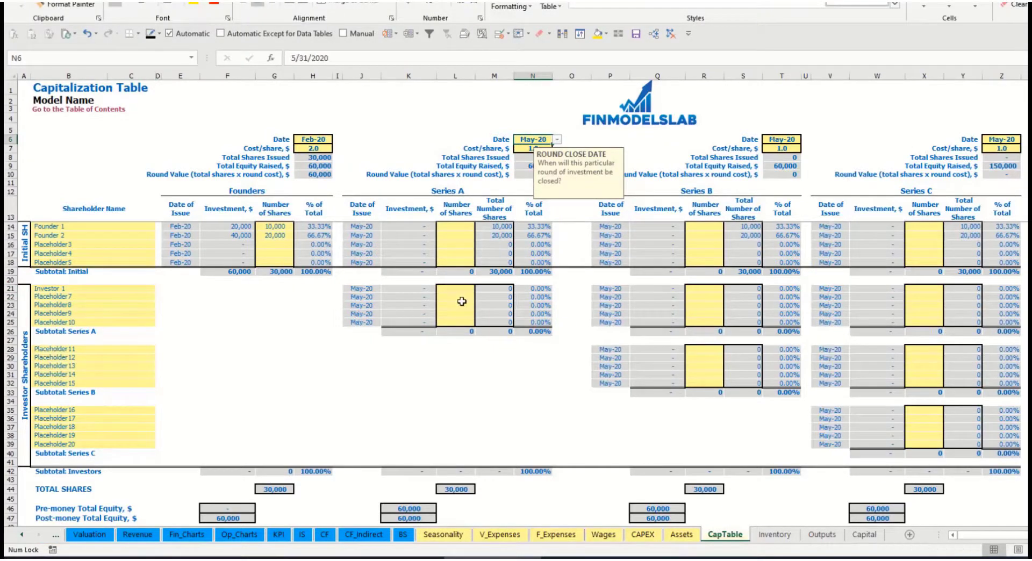
left_click(528, 146)
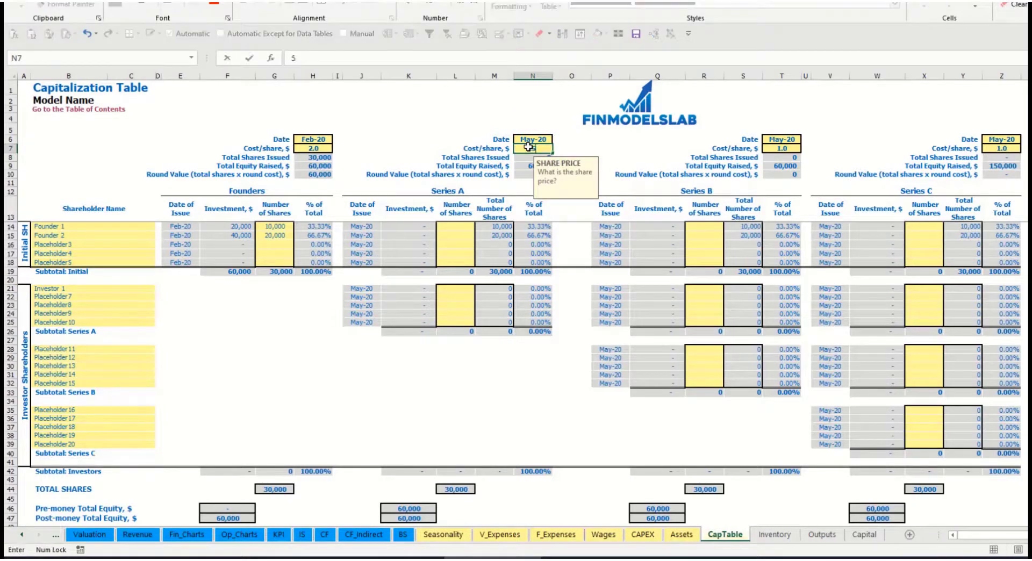
key("Return")
Enter 1,000 as Investor 1's number of shares in the Series A round
left_click(456, 288)
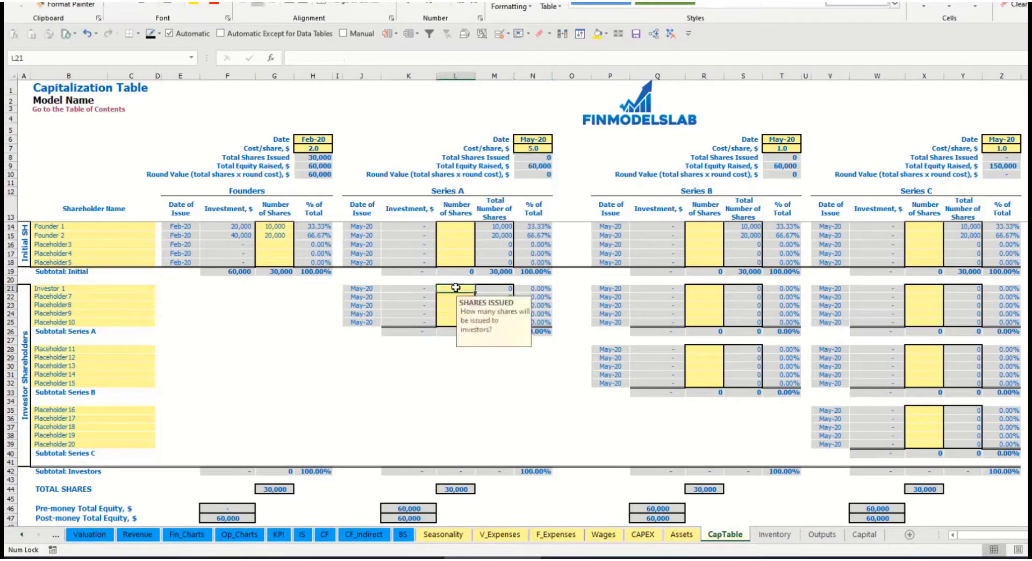
type("1,00")
type("000")
key("Return")
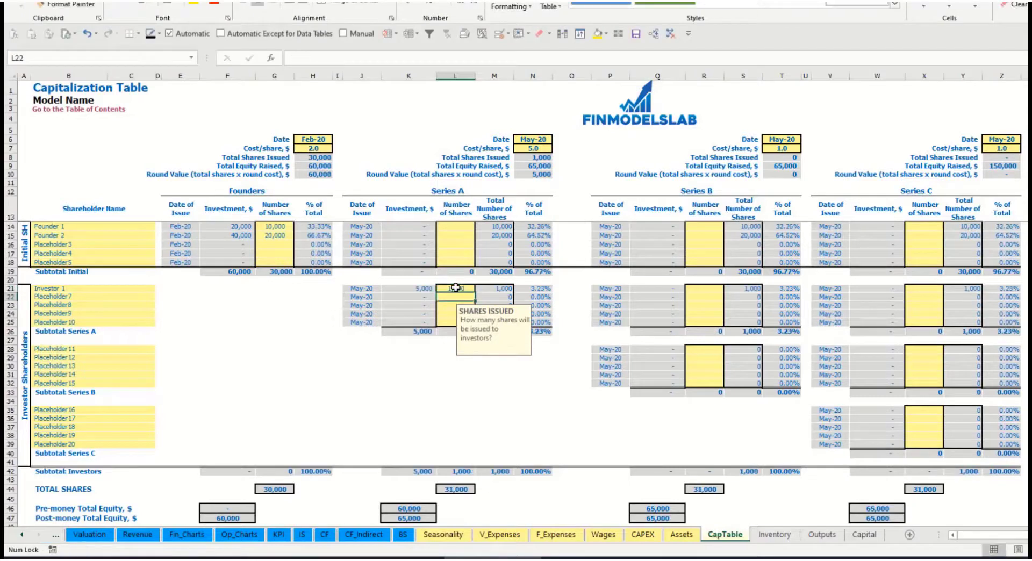
Check the Series A formulas for Investor 1's investment, pre-money and post-money total equity, and Investor 1's ownership percentage
left_click(411, 371)
left_click(417, 290)
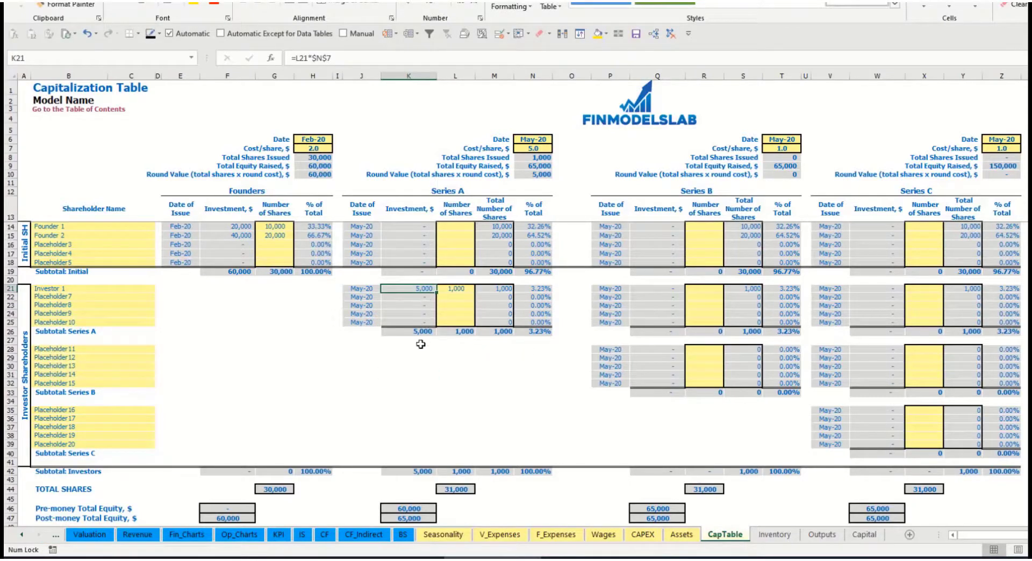
left_click(403, 507)
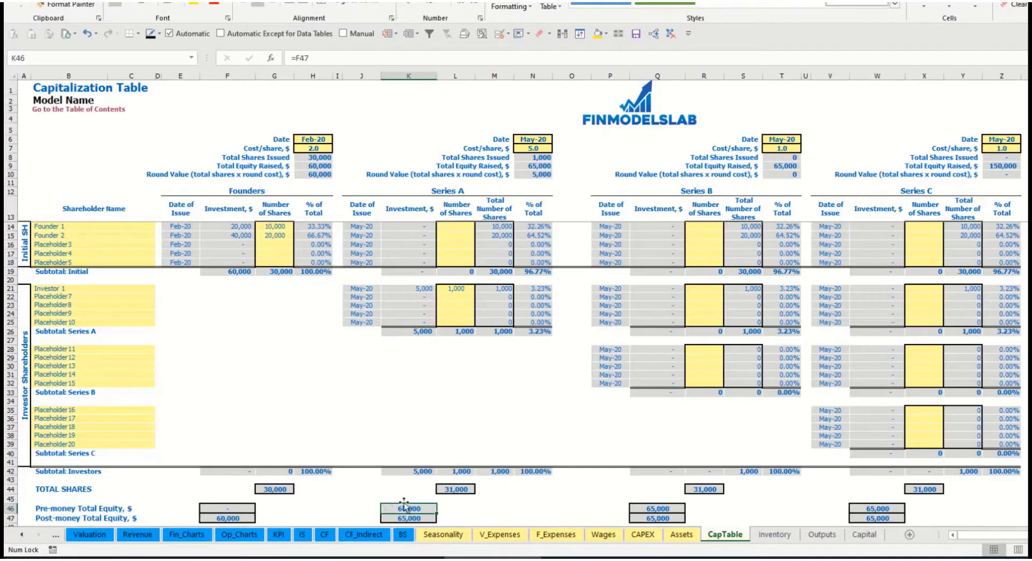
key("Down")
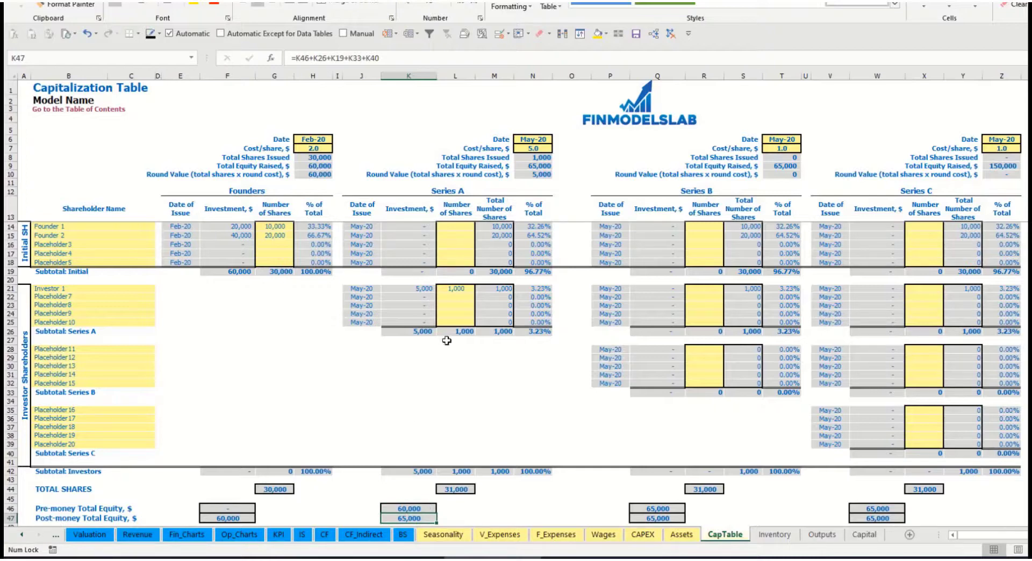
left_click(527, 289)
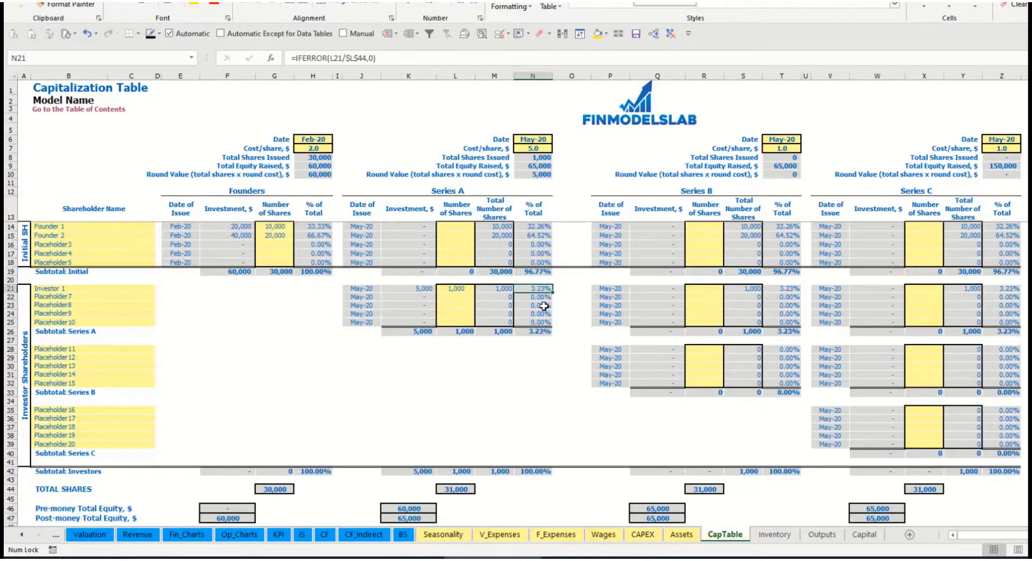
Inspect how both founders' ownership percentages are calculated in the Series A round
left_click_drag(117, 226, 125, 238)
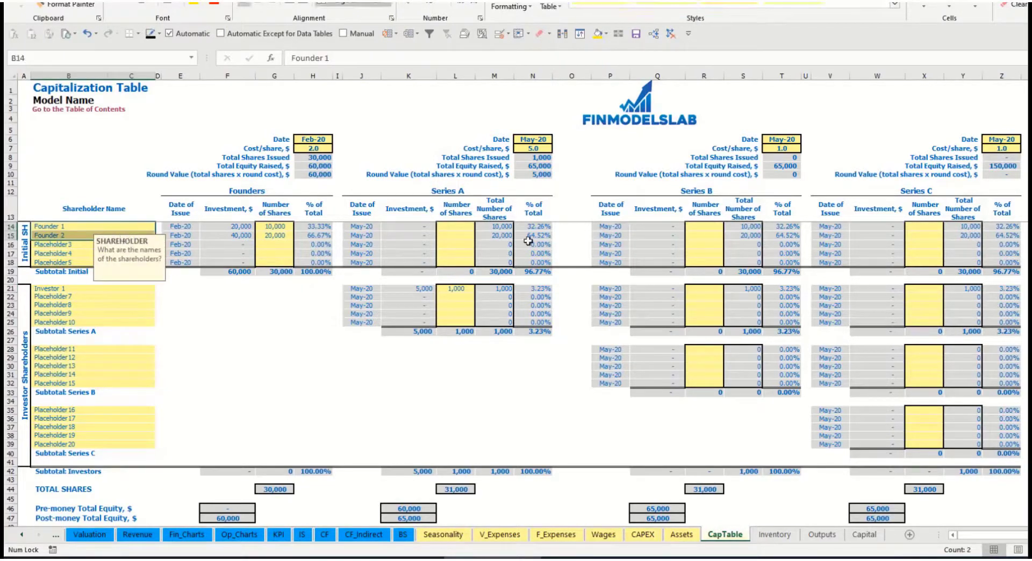
left_click_drag(539, 226, 537, 235)
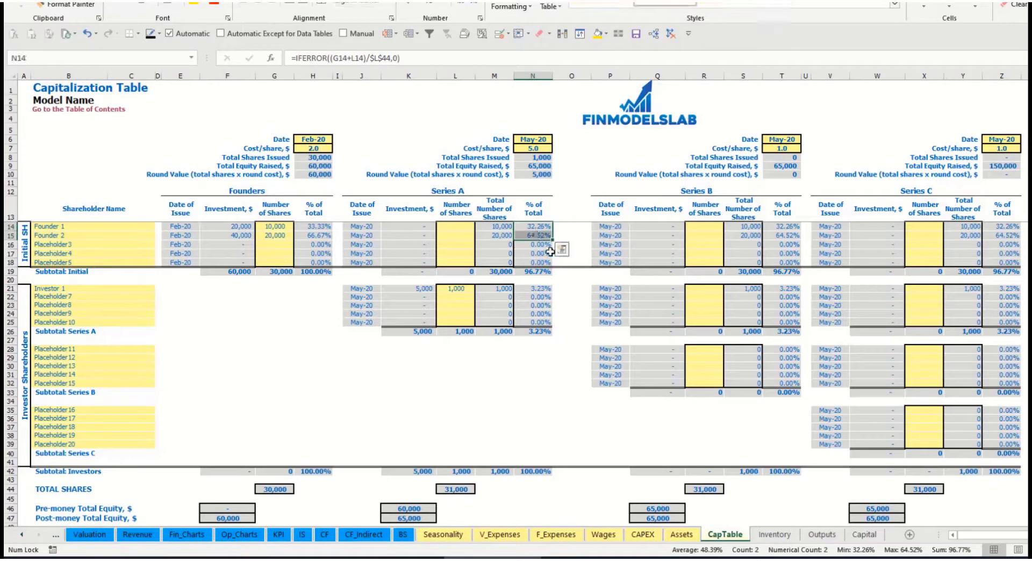
key("Up")
key("Down")
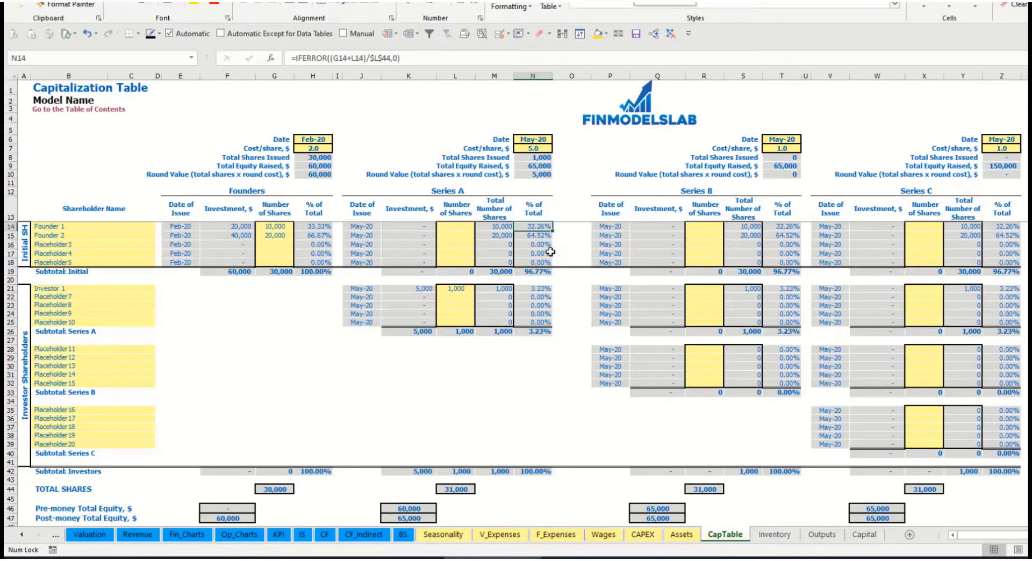
key("Down")
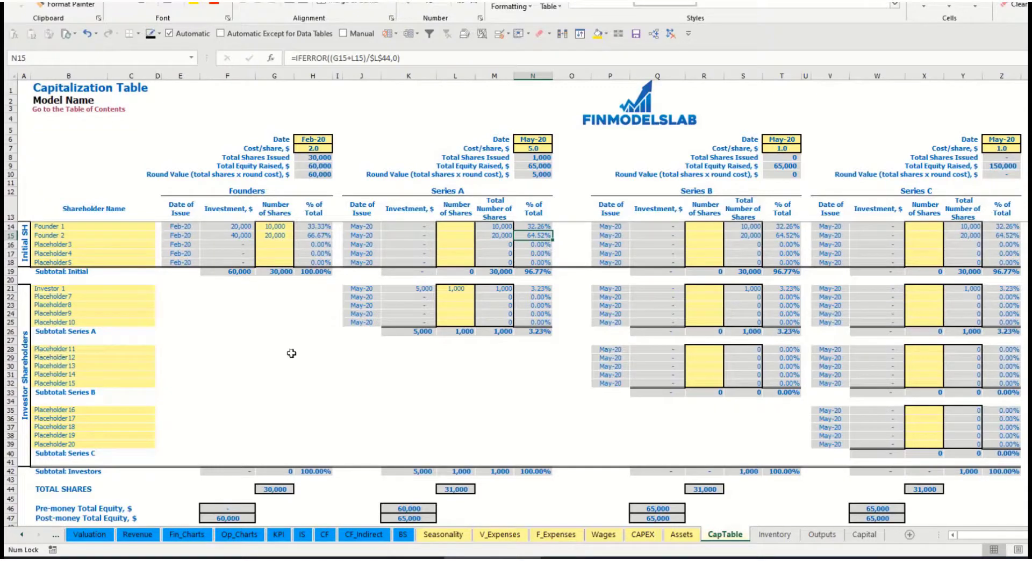
Review the shareholder name entries for Series B and Series C and the Series A share inputs
left_click(104, 356)
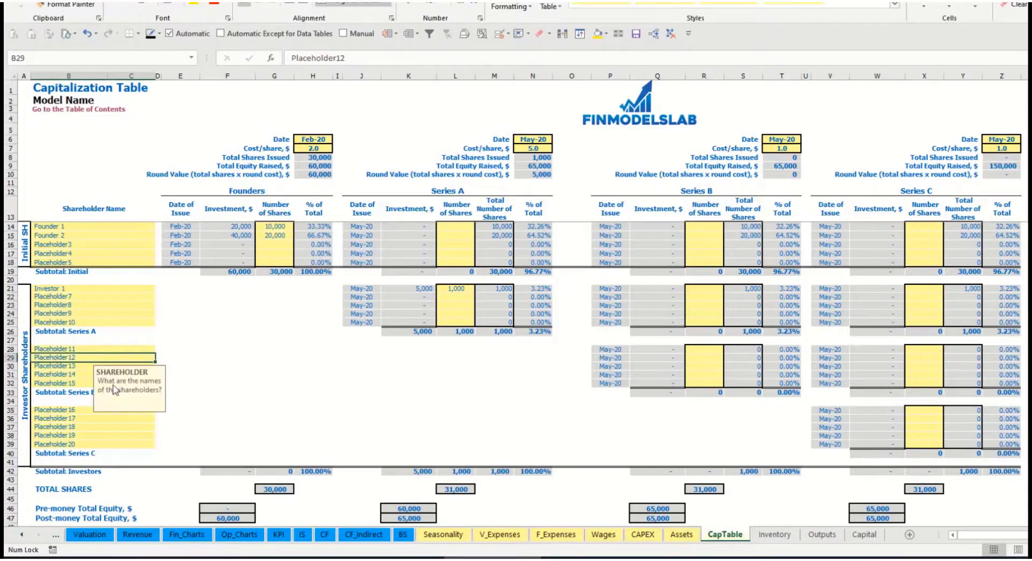
left_click(92, 411)
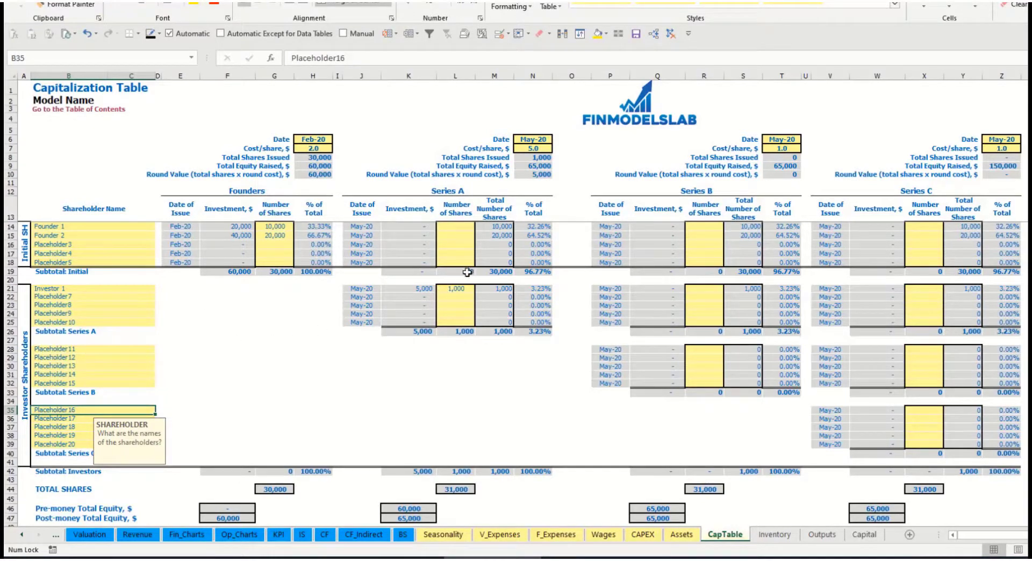
left_click(460, 289)
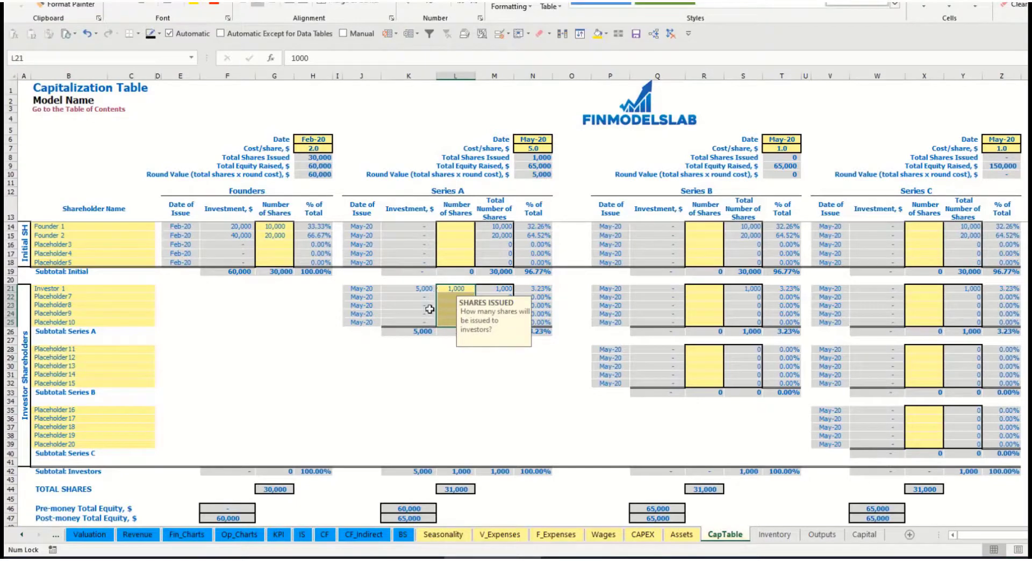
left_click(471, 367)
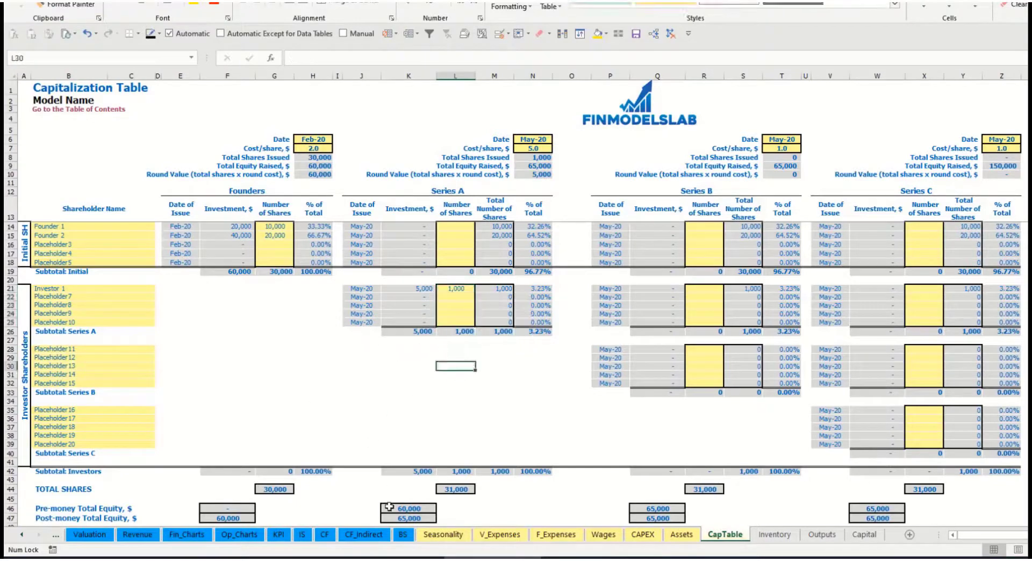
Check the Ordinary Equity Raisings row in the Cash Flow Statement and the Ordinary Equity row in the Balance Sheet
left_click(323, 537)
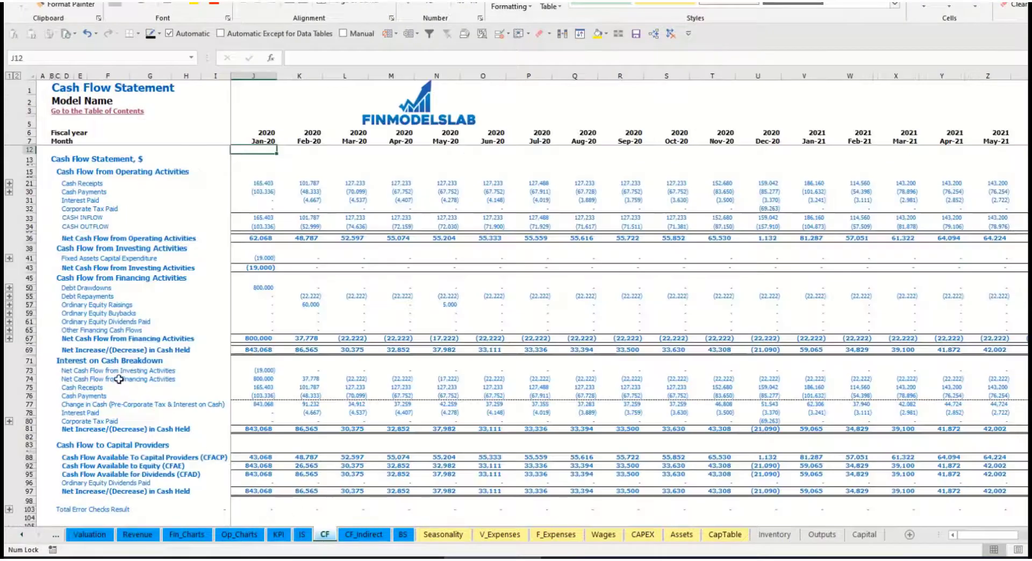
left_click(28, 304)
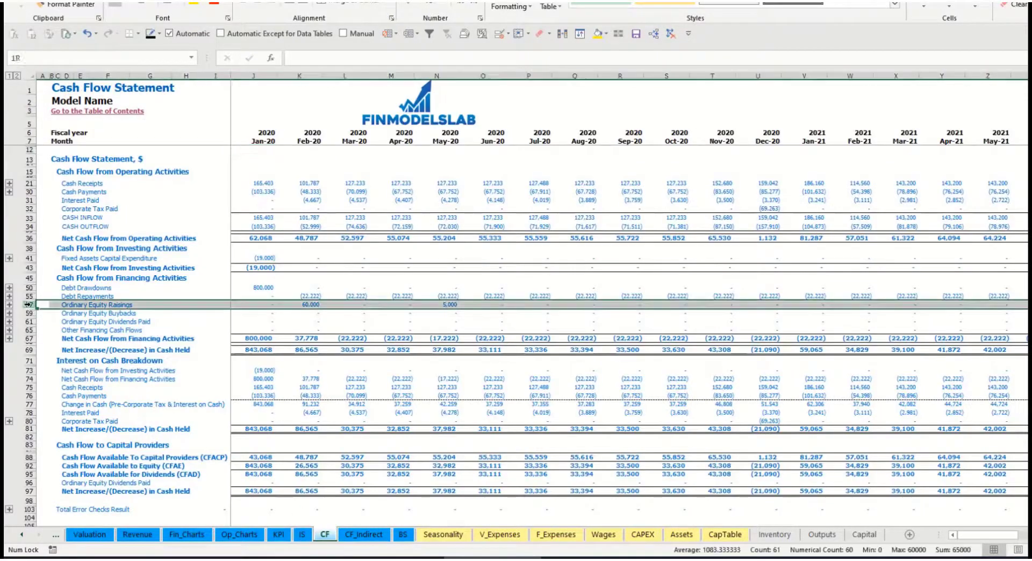
left_click(303, 304)
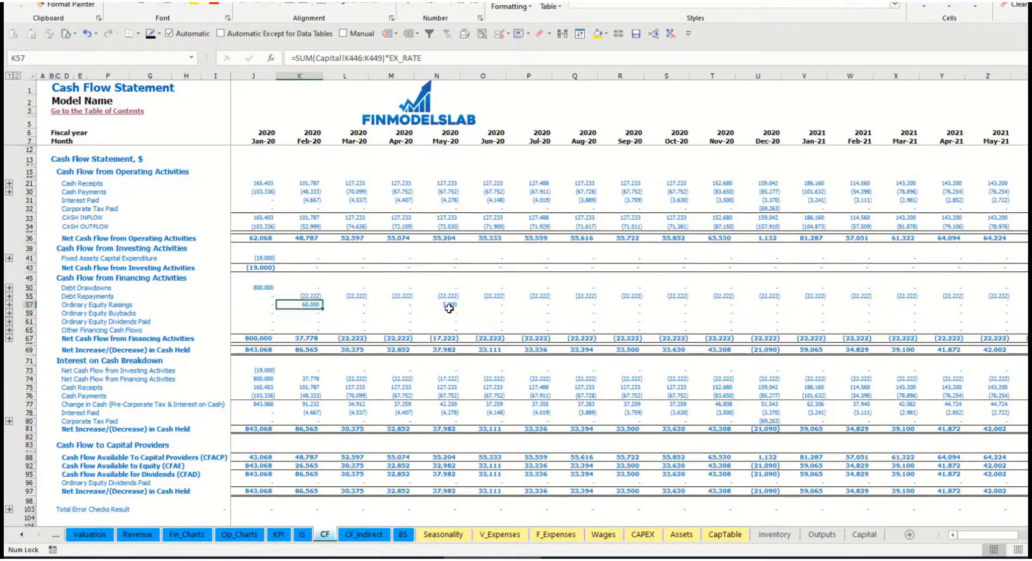
left_click(406, 536)
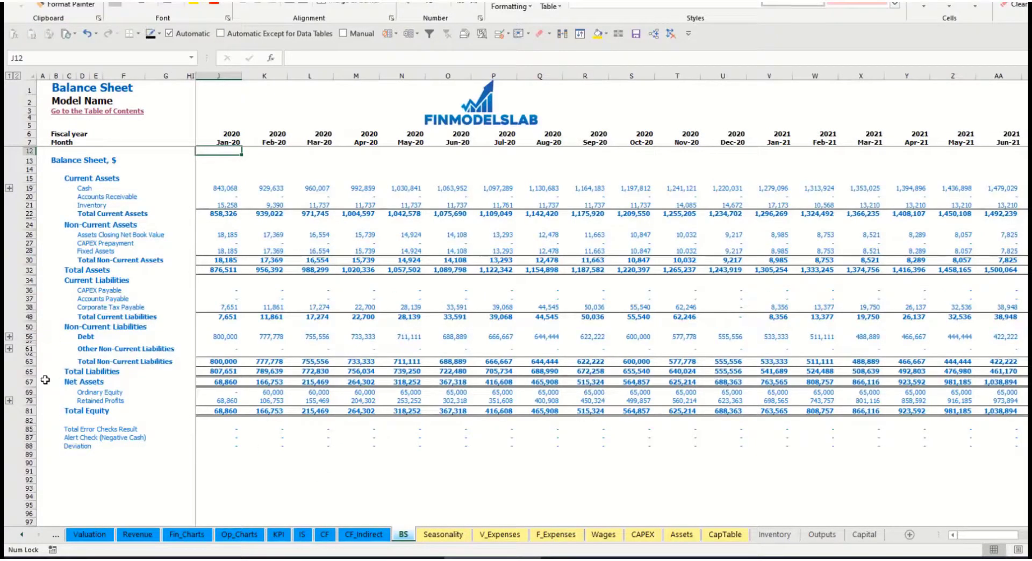
left_click(30, 392)
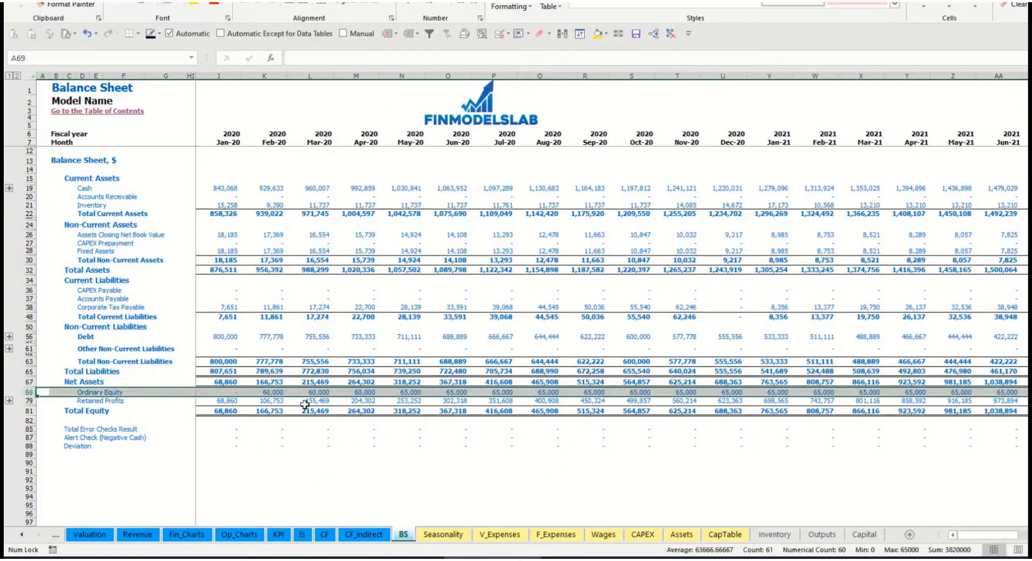